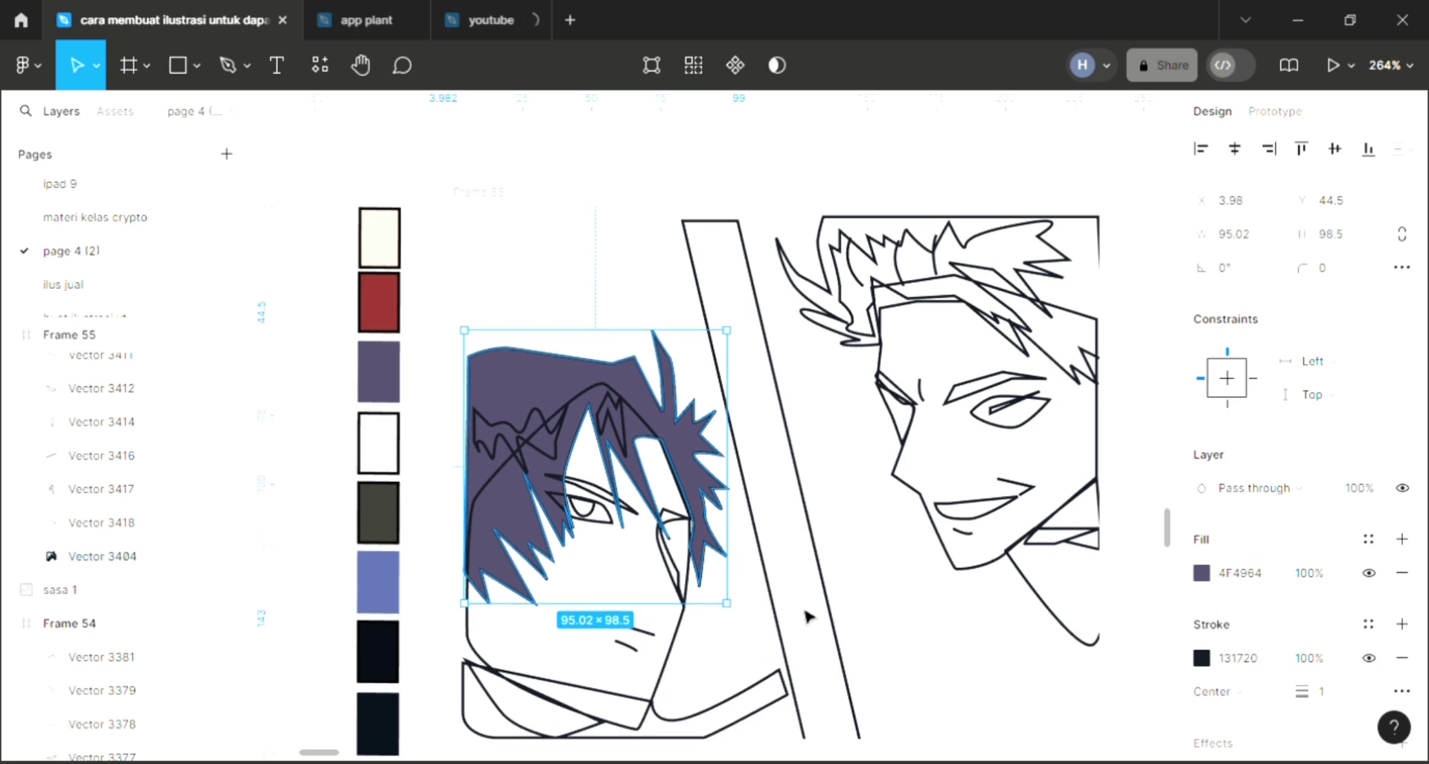
- Fill the wide jagged highlight on the purple hair with a lighter tint of the sampled hair colour, 807A94
scroll(809, 616, left, 1)
scroll(809, 617, right, 1)
scroll(807, 617, left, 3)
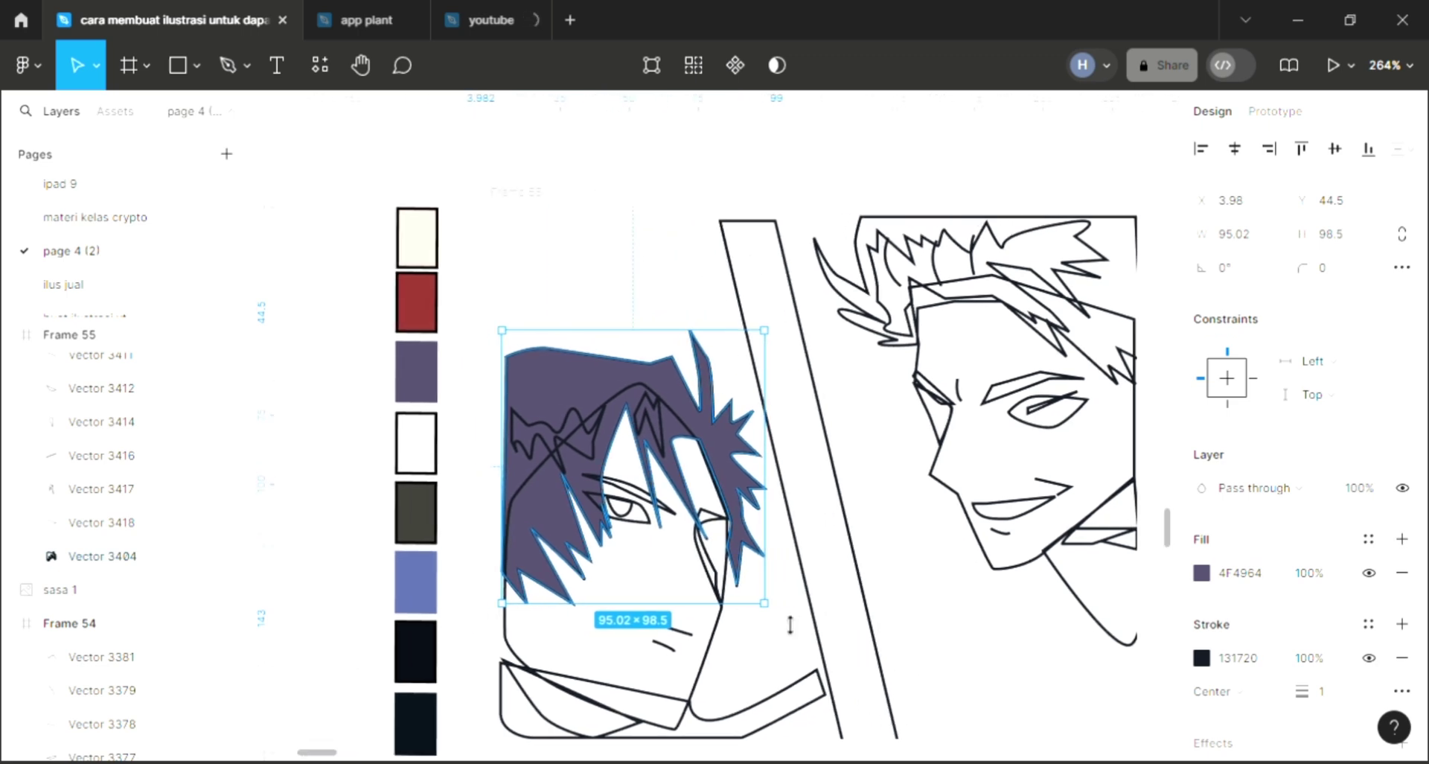
scroll(665, 484, up, 2)
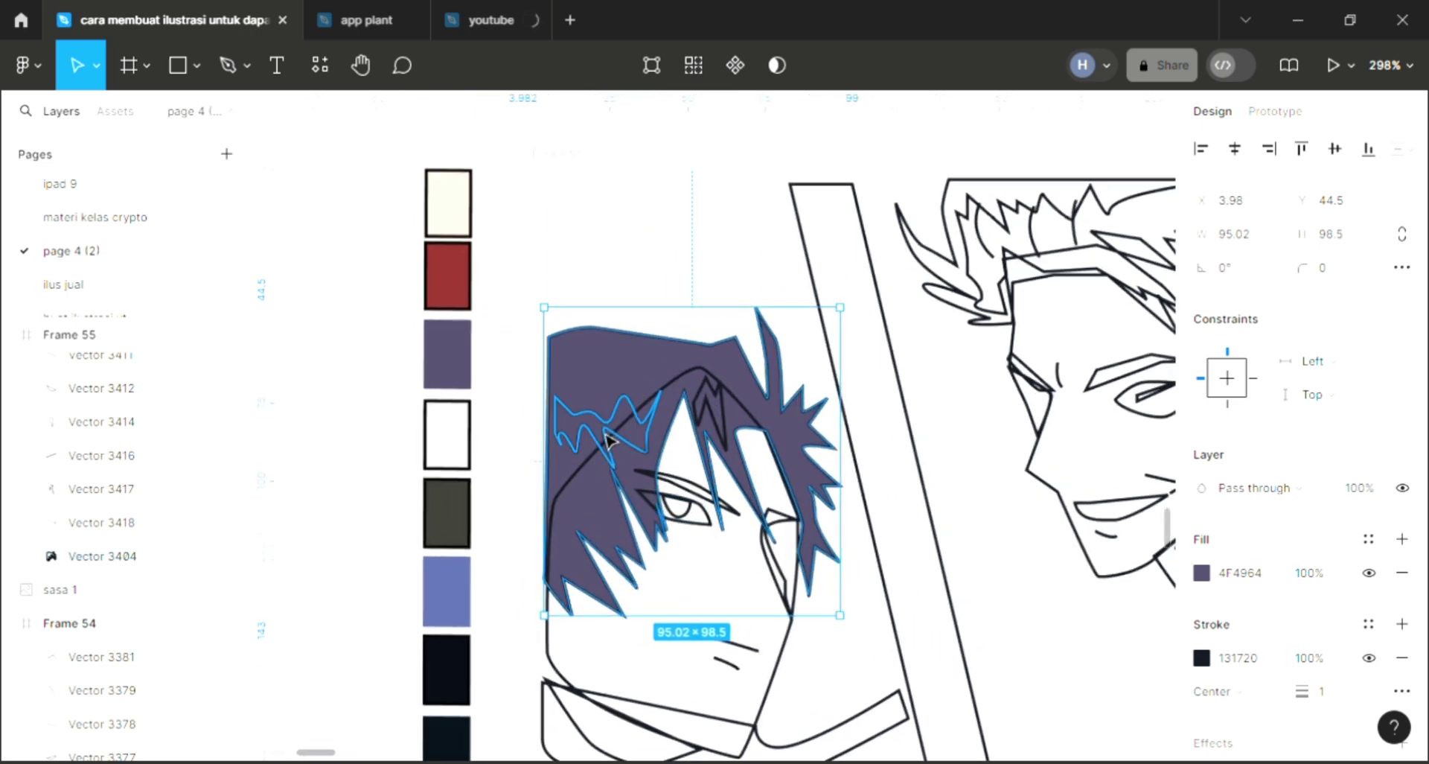
click(614, 444)
click(1402, 539)
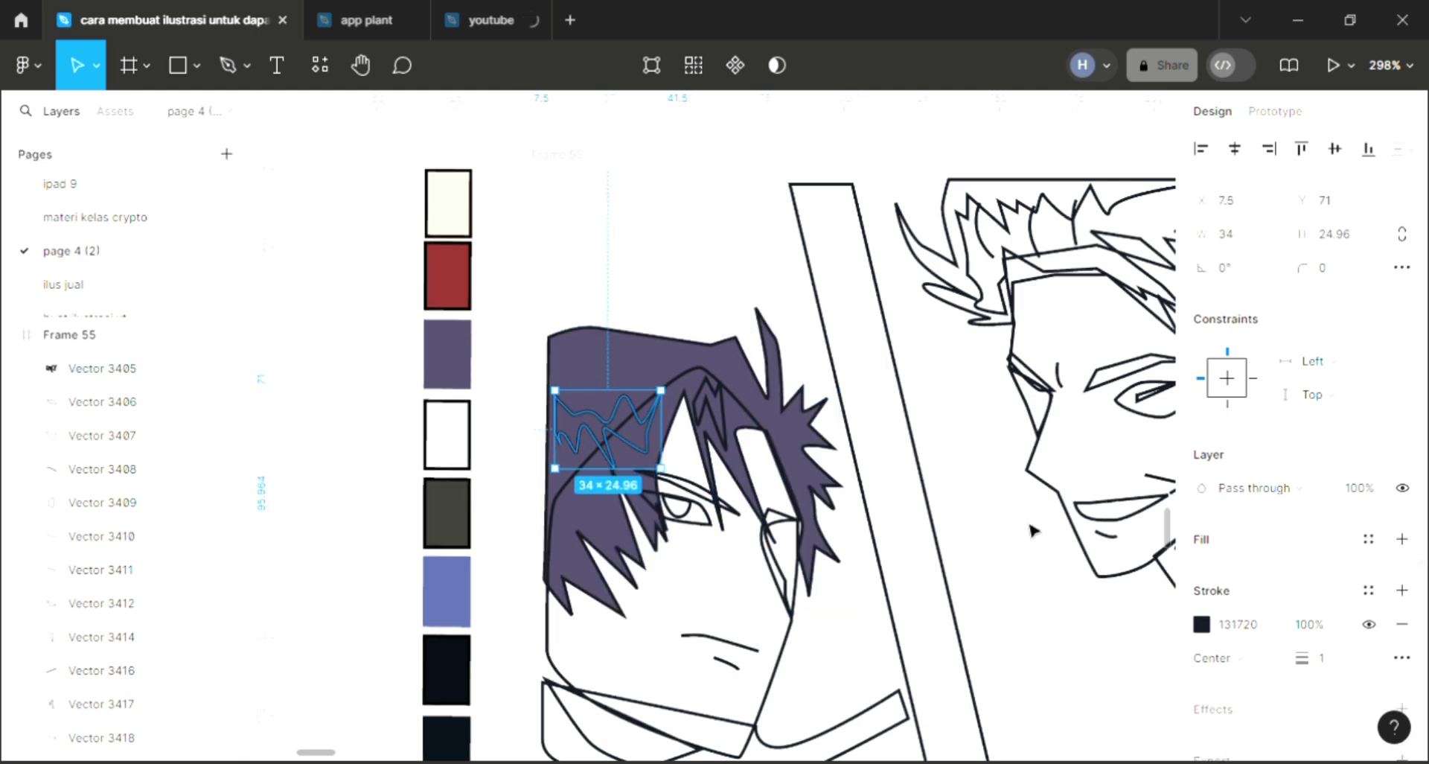
key(i)
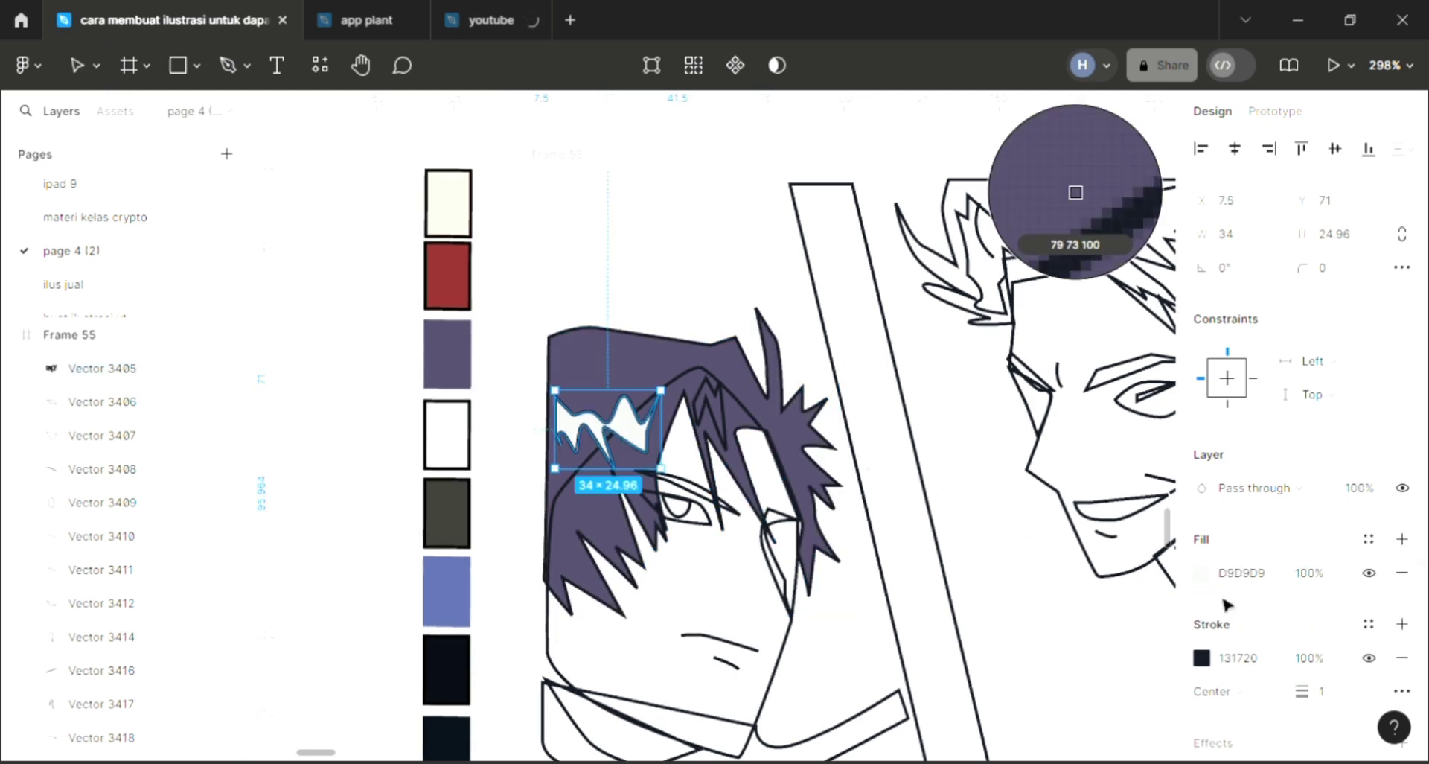
click(1075, 192)
click(1201, 572)
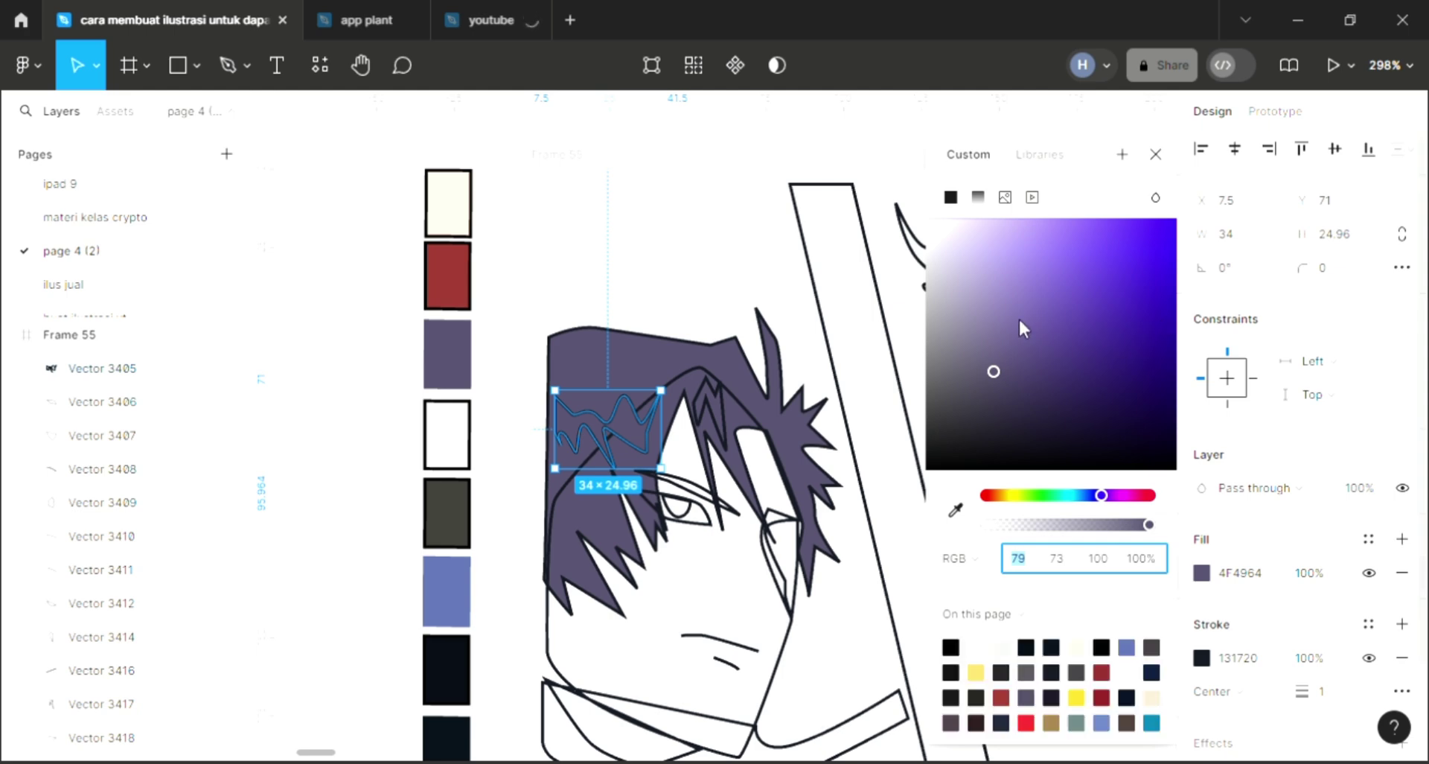
click(986, 340)
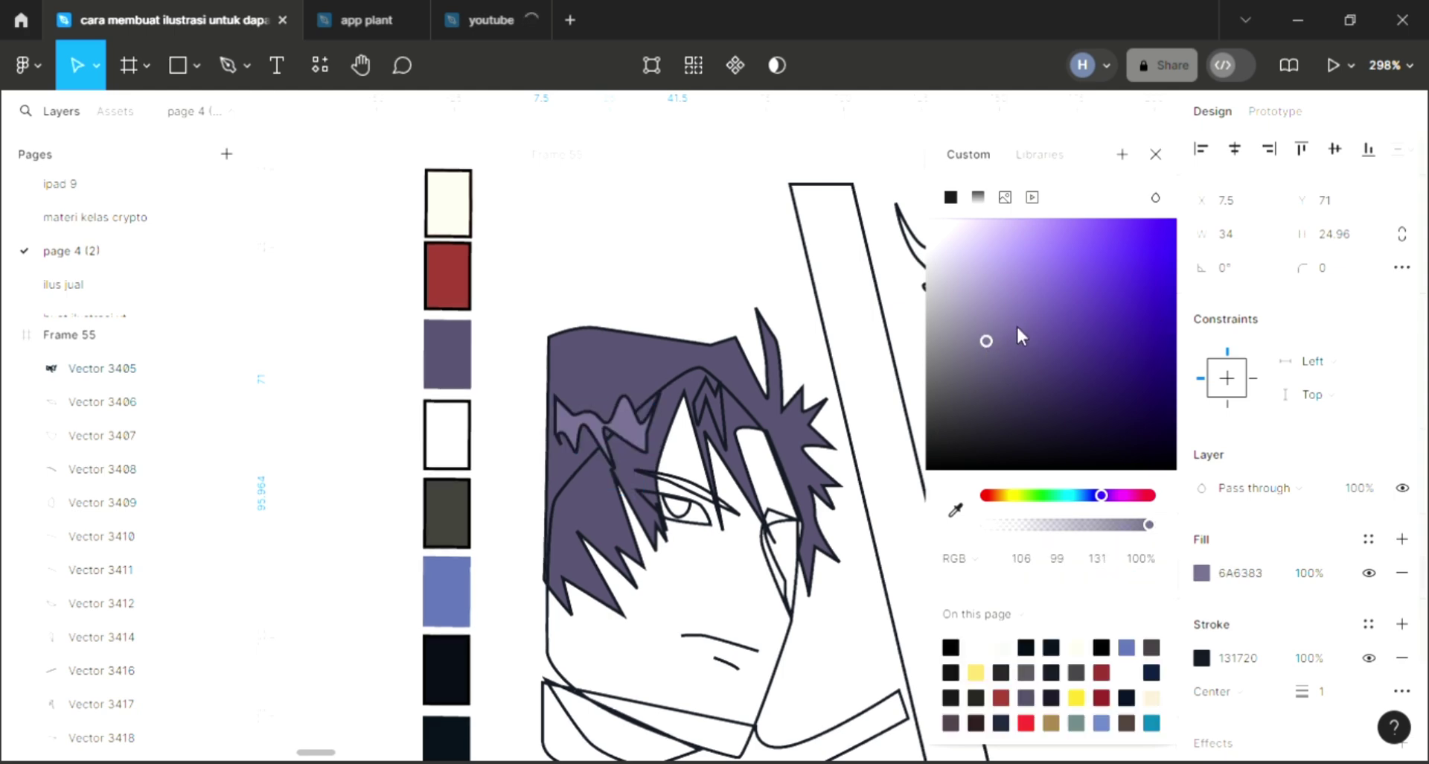
click(969, 324)
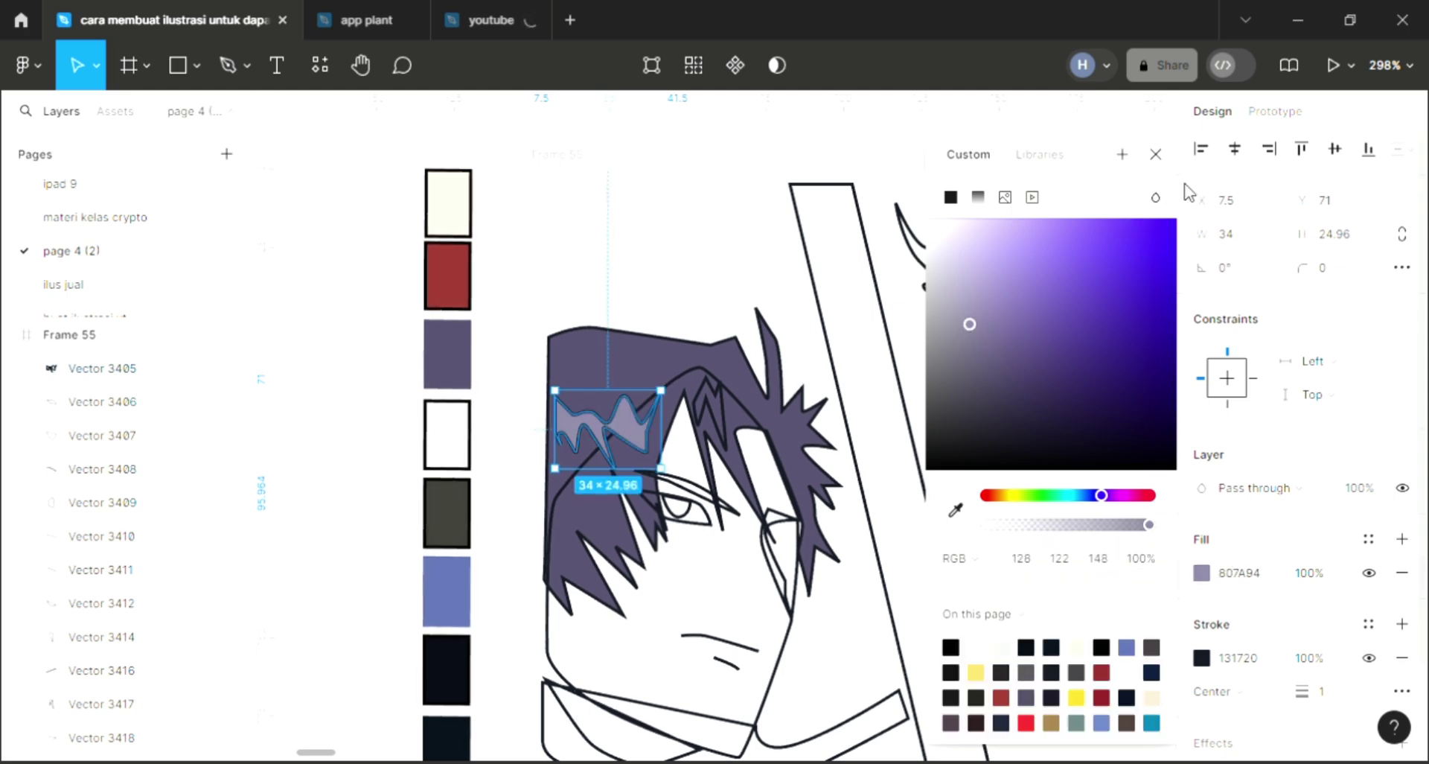
click(1155, 155)
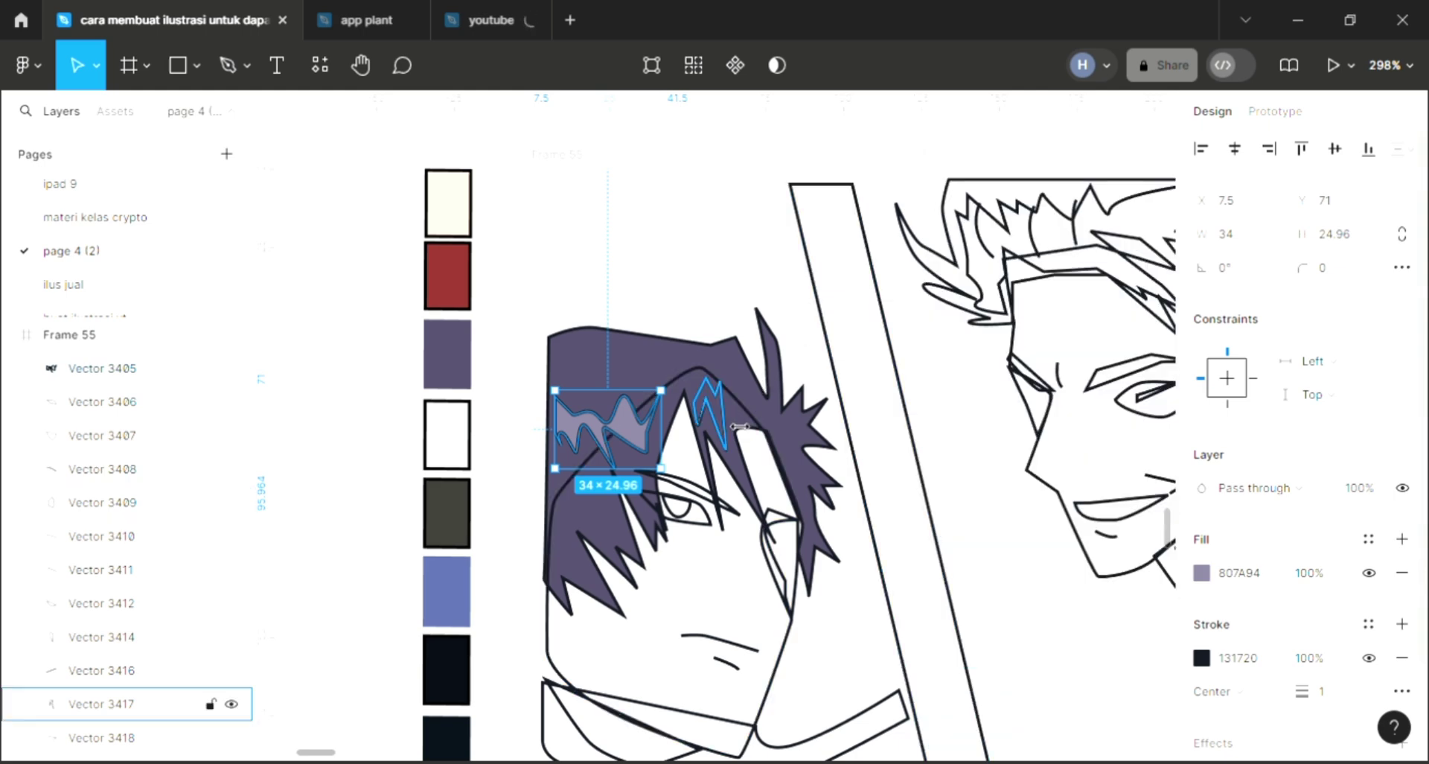
- Fill the small zigzag highlight above the forehead with the colour sampled from the wide hair highlight, 807A94
click(708, 414)
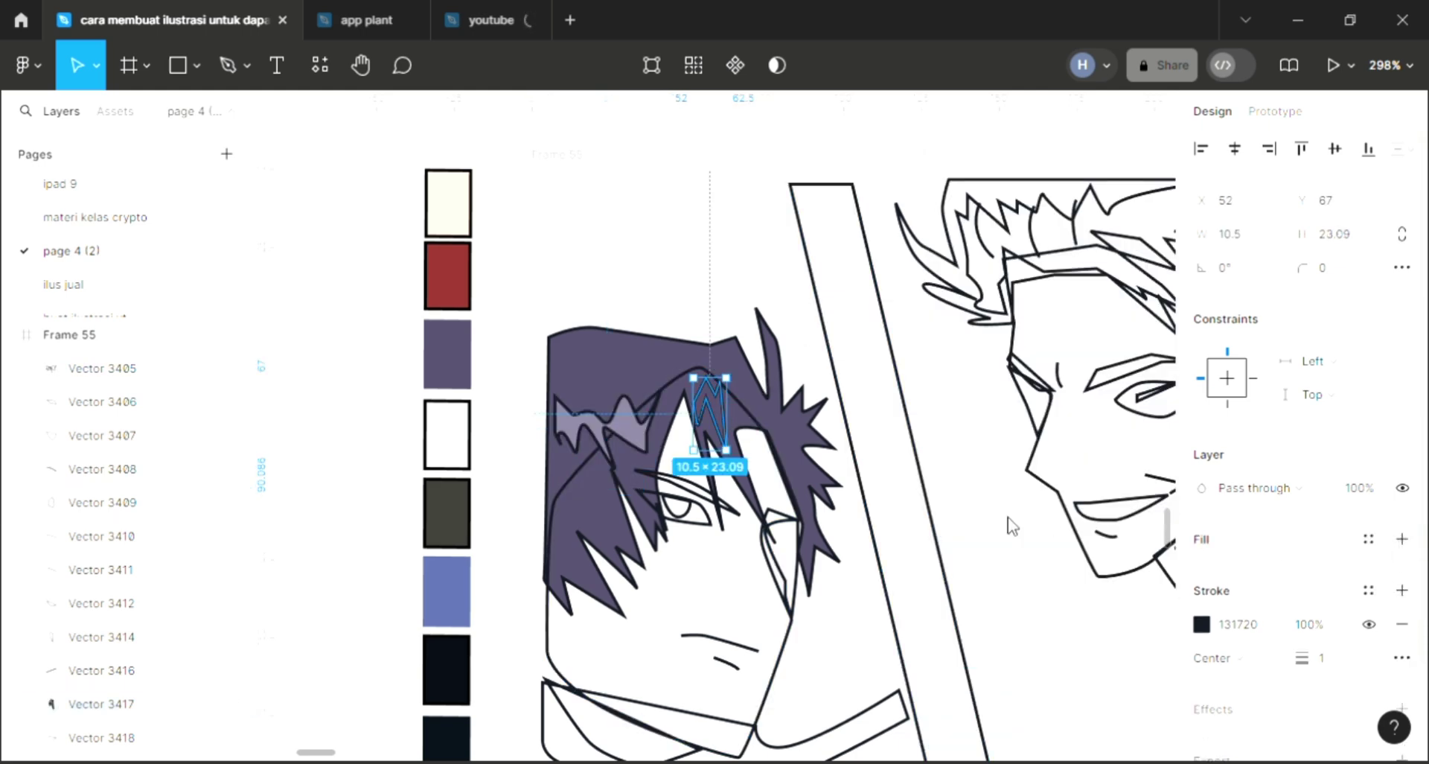
click(1402, 539)
key(i)
click(631, 436)
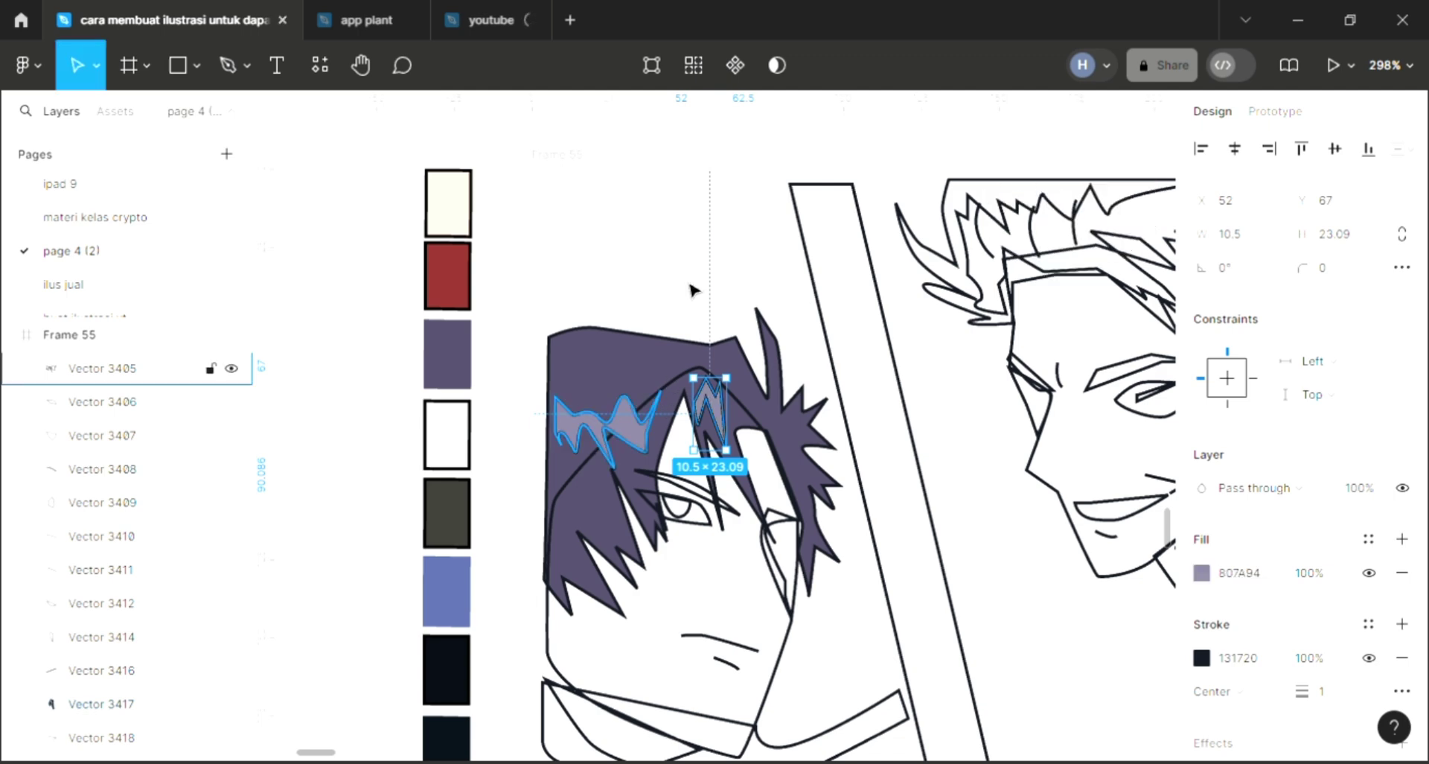
key(Escape)
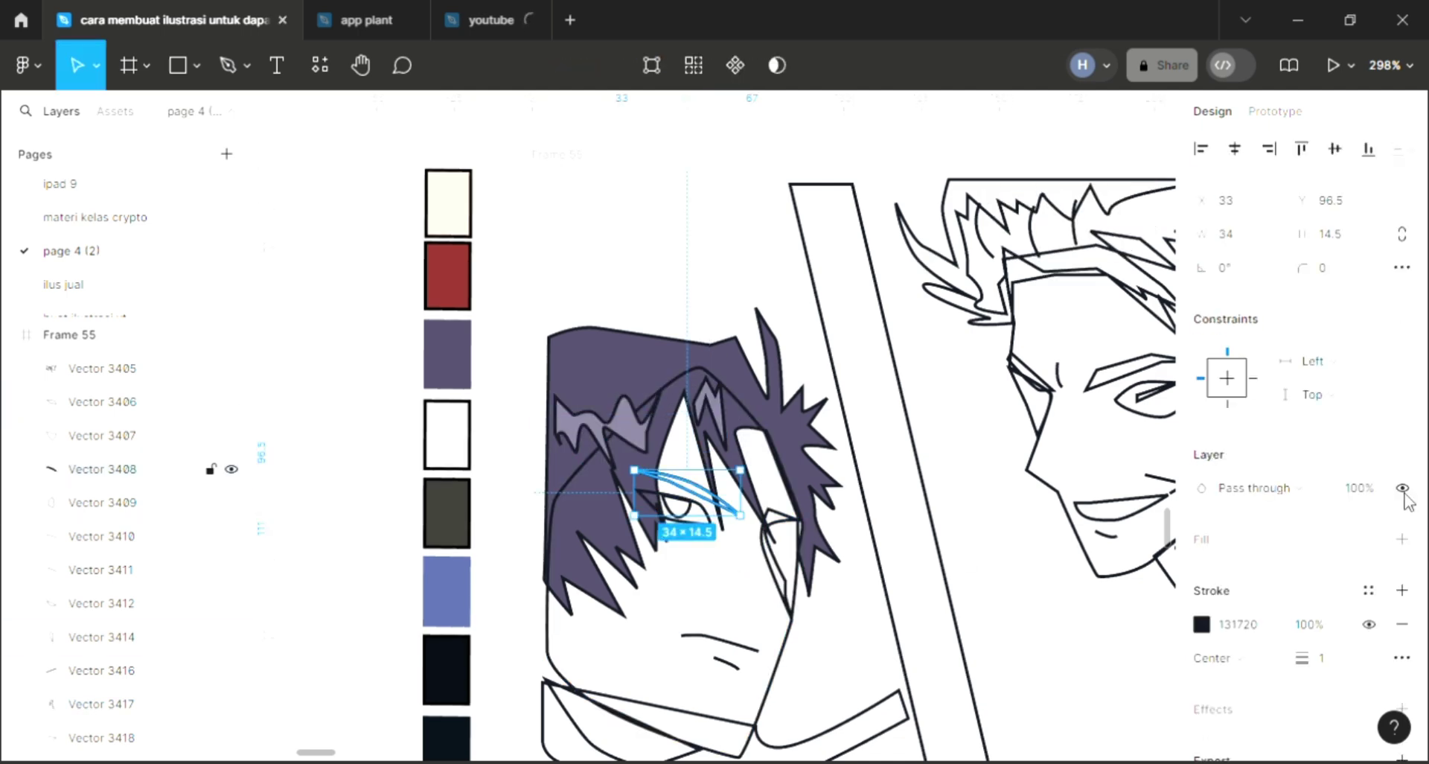
- Fill the purple-haired character's eyebrow and iris with the sampled base hair colour, 4F4964
click(1401, 539)
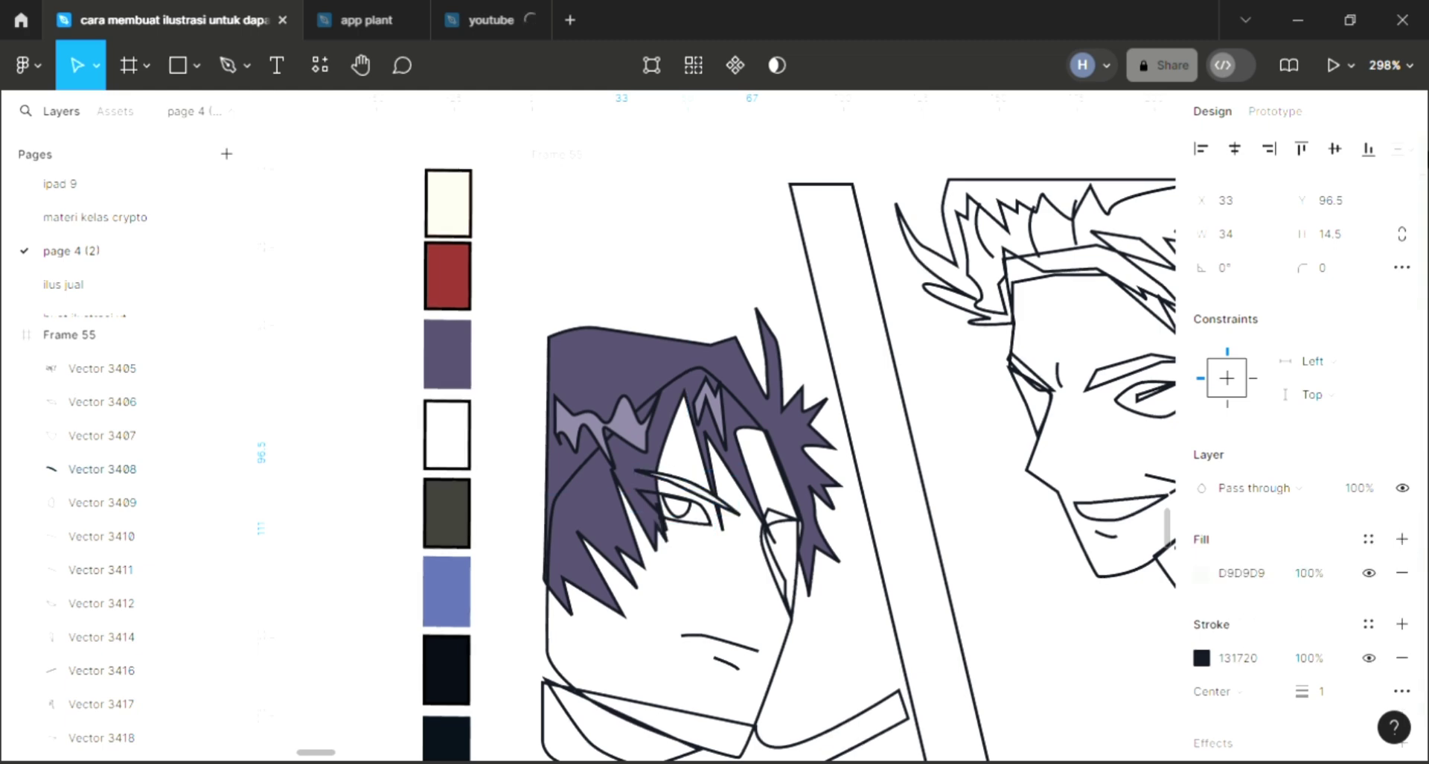
key(i)
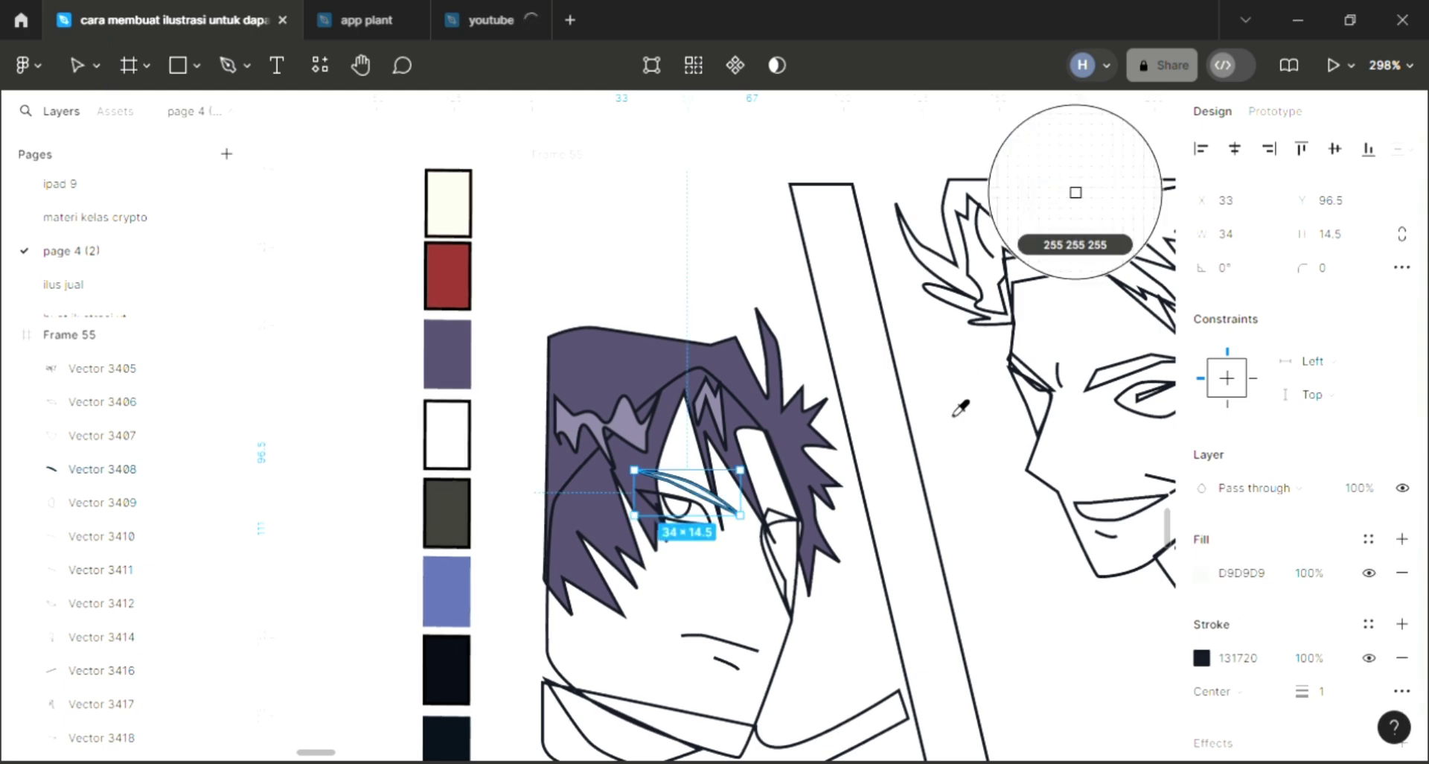
click(1075, 192)
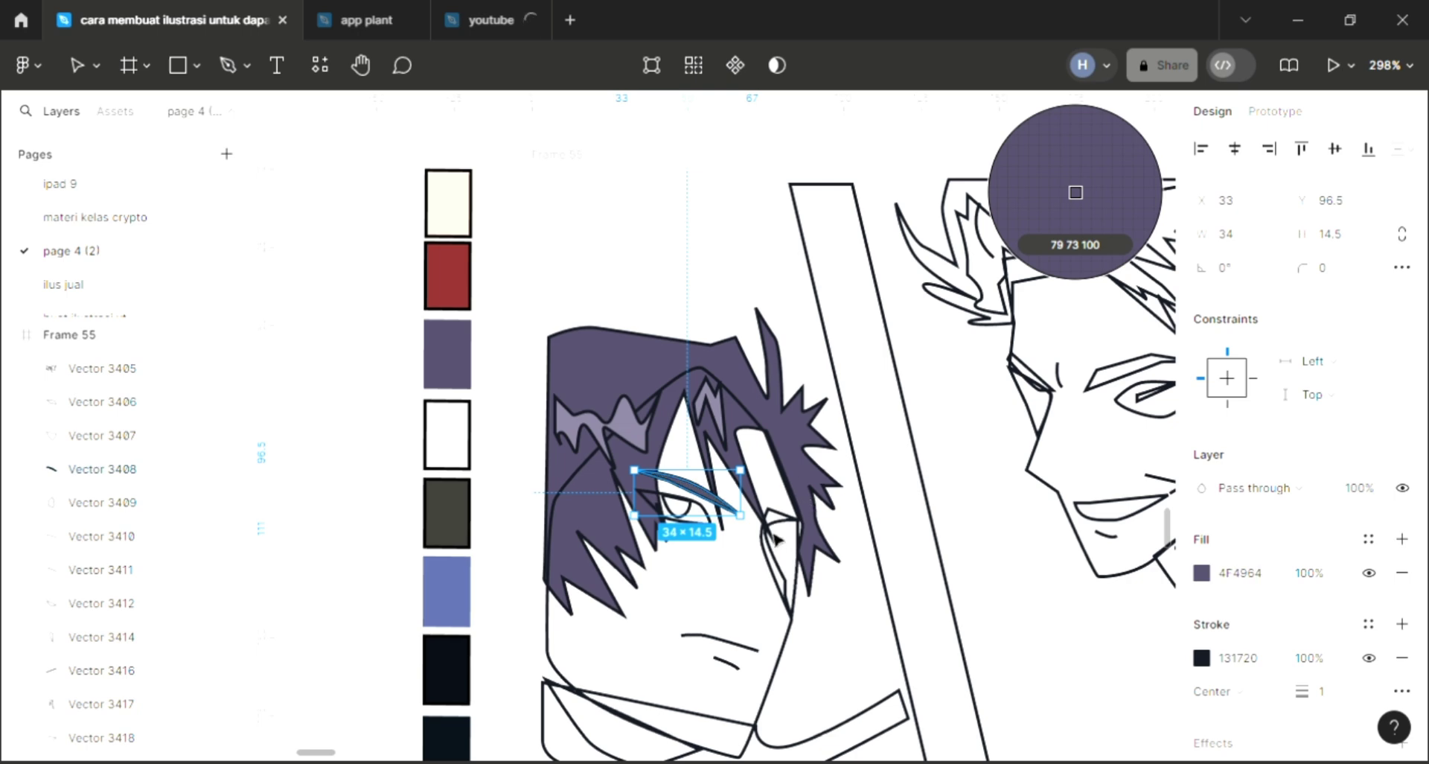
click(692, 521)
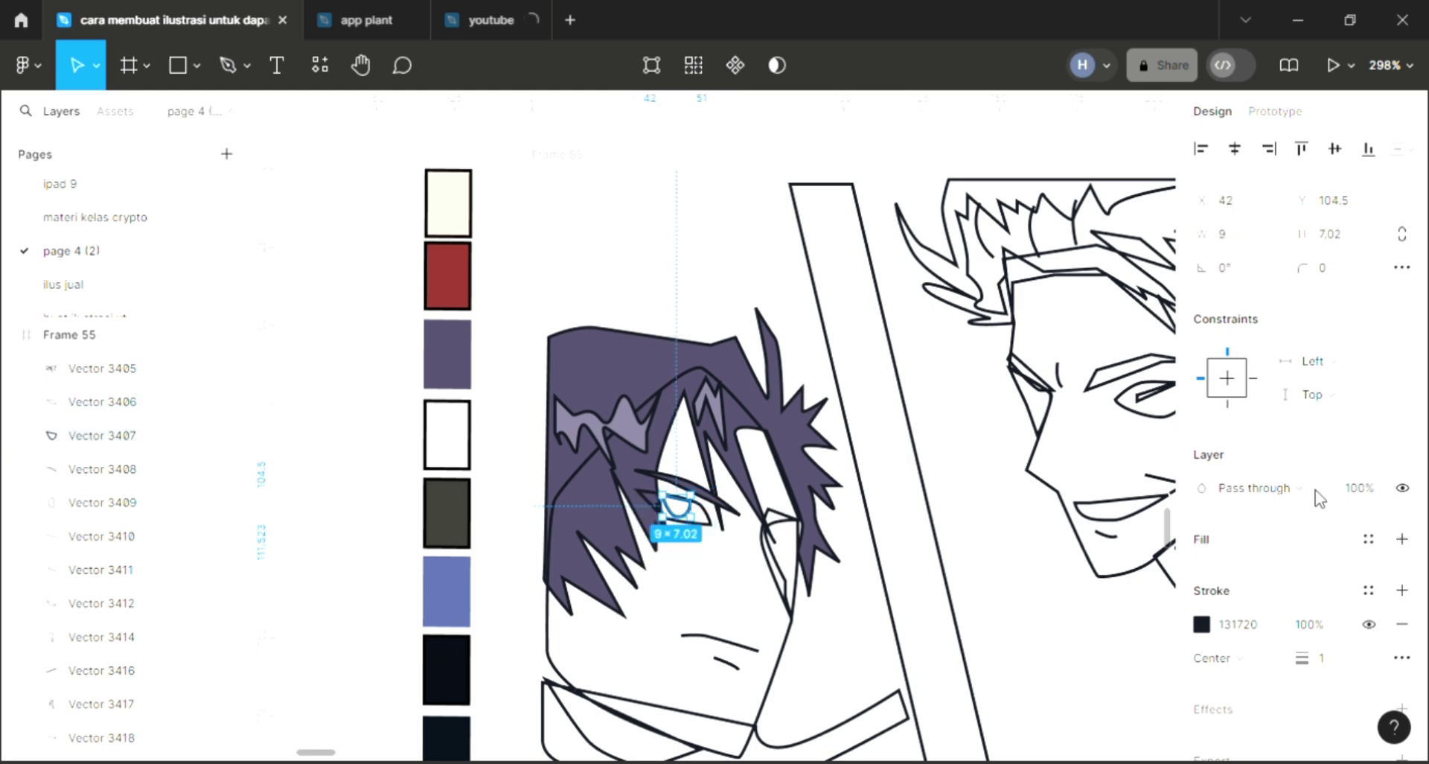
key(i)
click(725, 472)
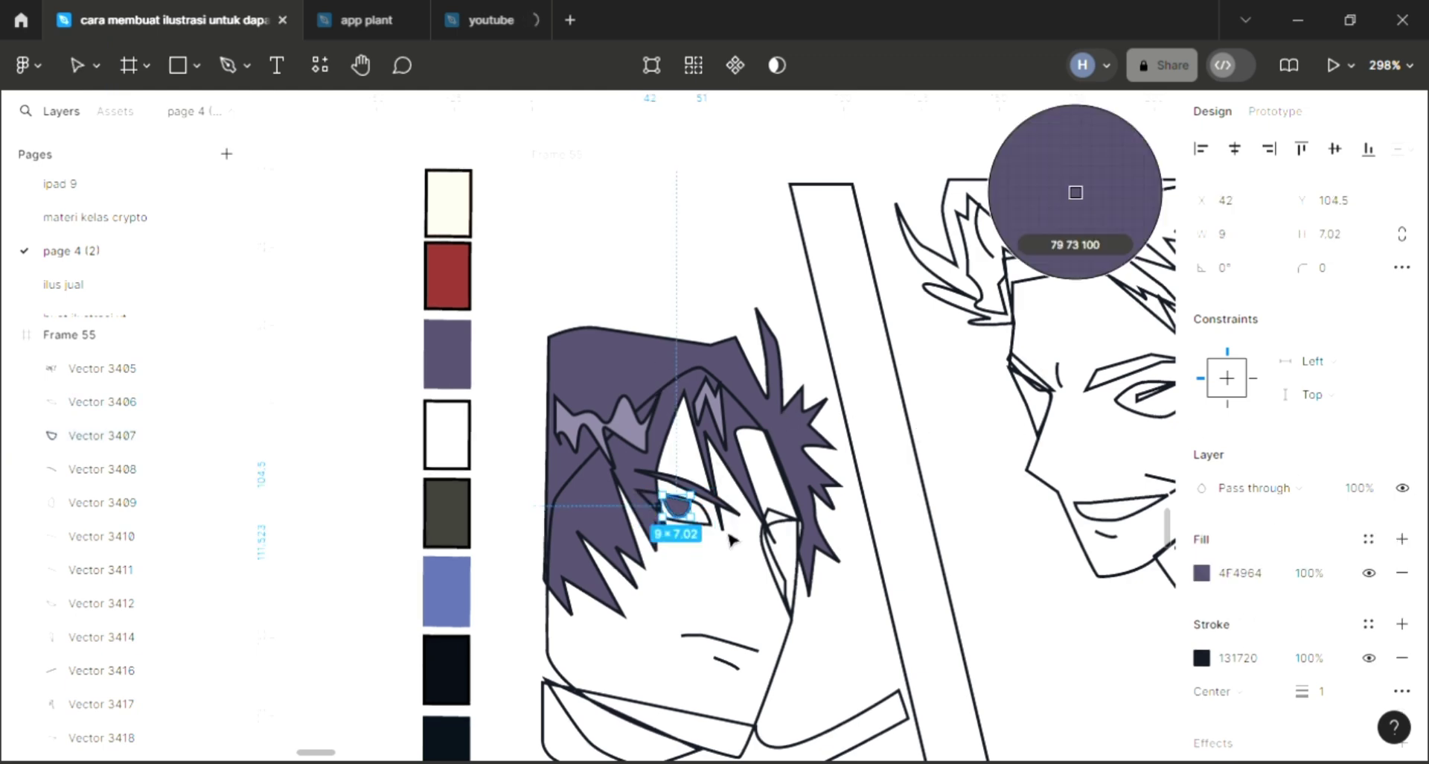
- Fill the eye outline with white FFFFFF and send it to the back, behind the iris and hair
click(721, 531)
click(709, 522)
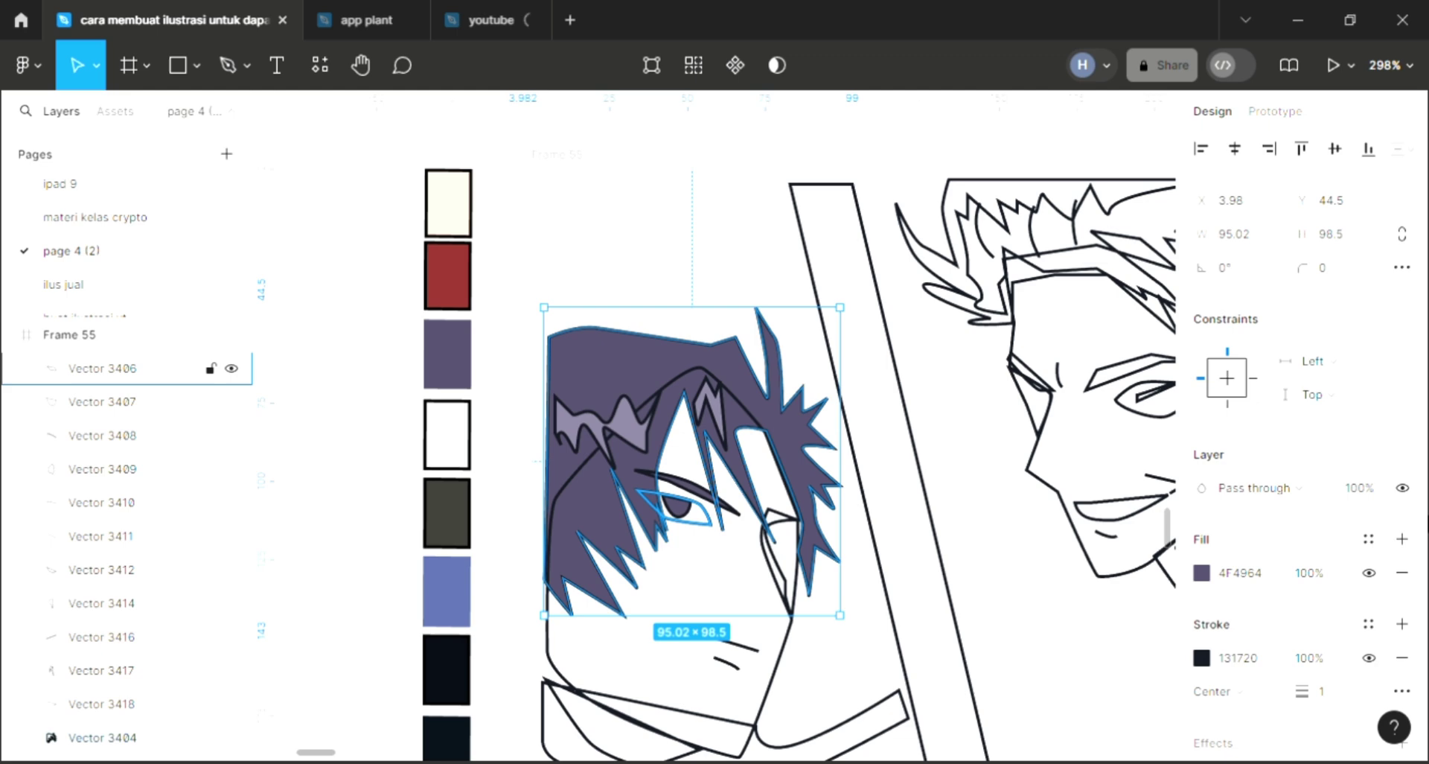
click(1401, 539)
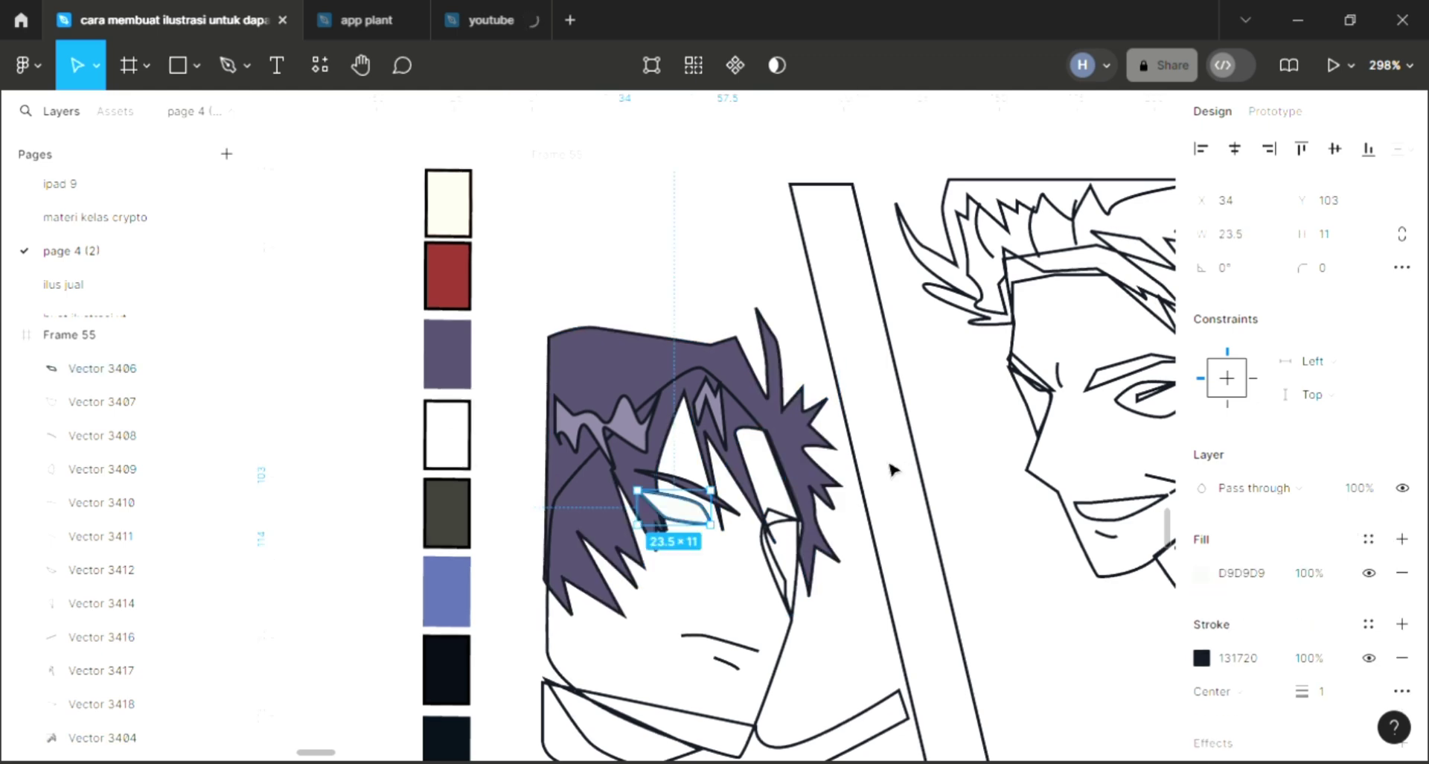
key(i)
click(1079, 191)
key([)
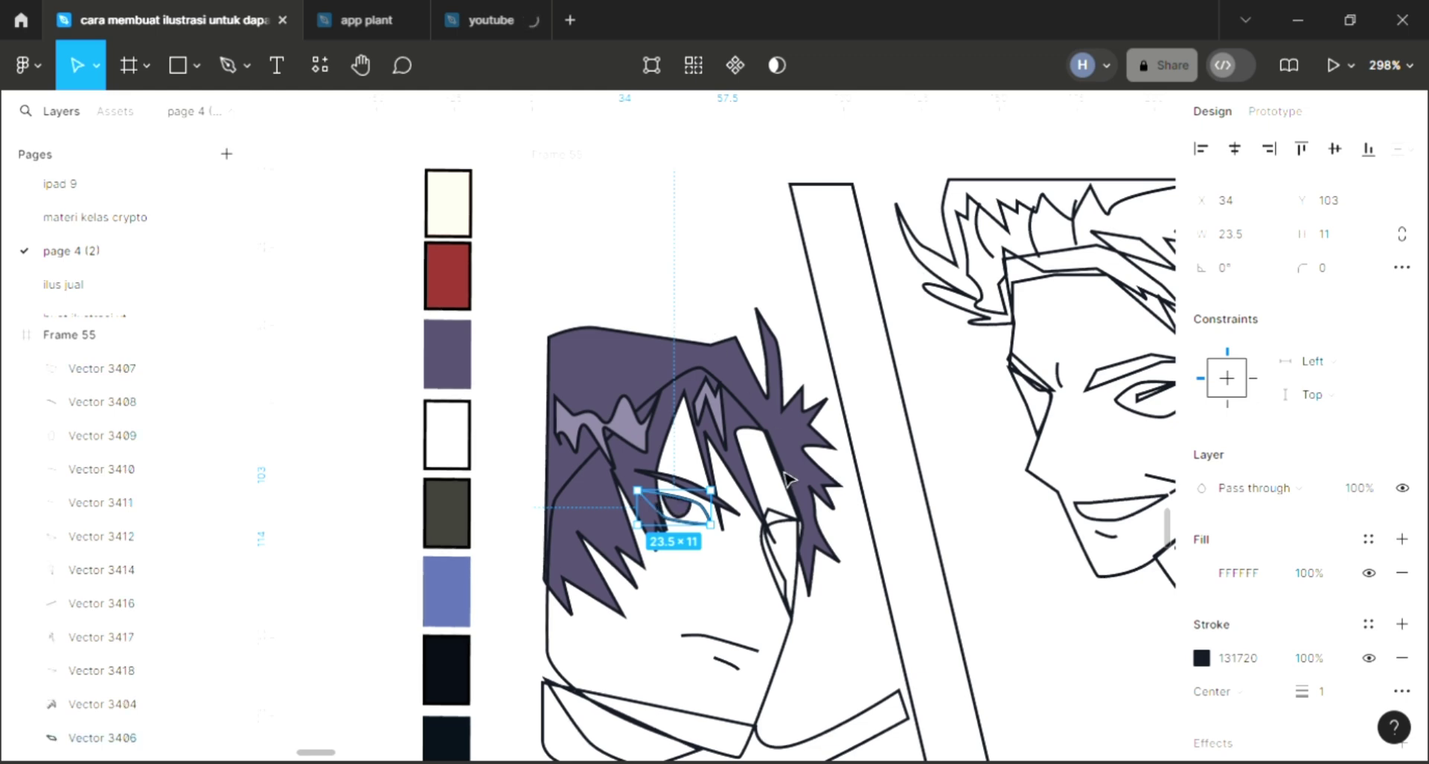
- Fill the narrow eyepatch shape at the side of the face with the near-black palette colour 090D14
click(802, 586)
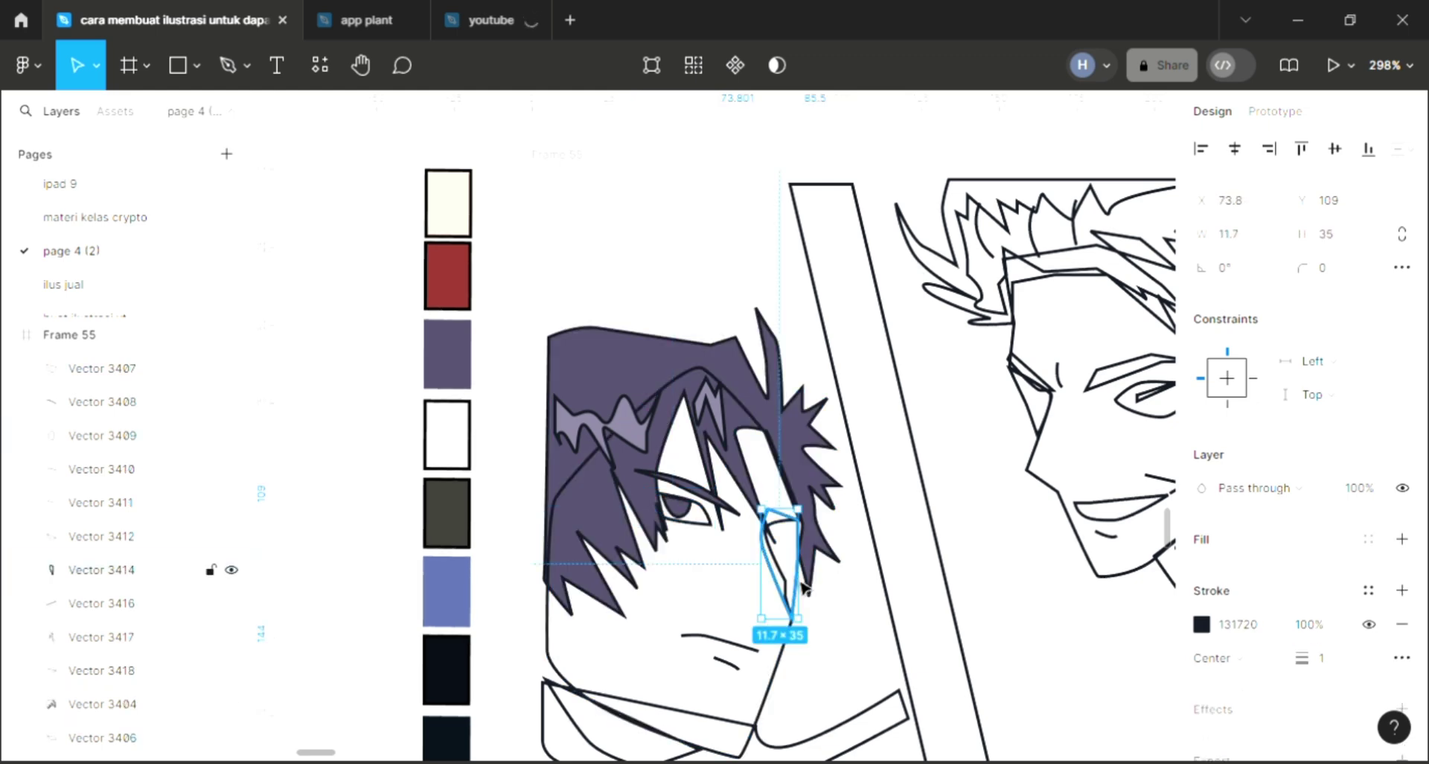
click(1402, 539)
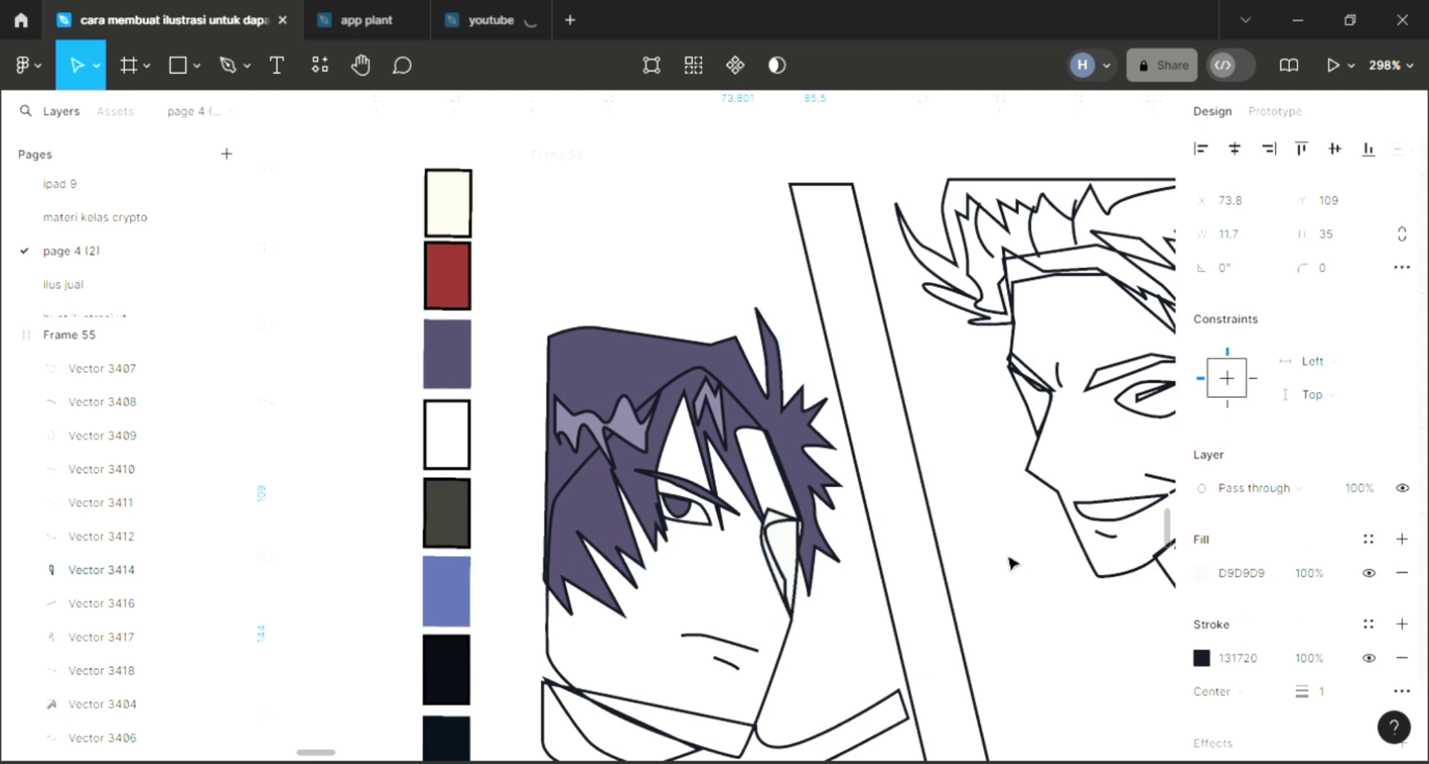
click(447, 669)
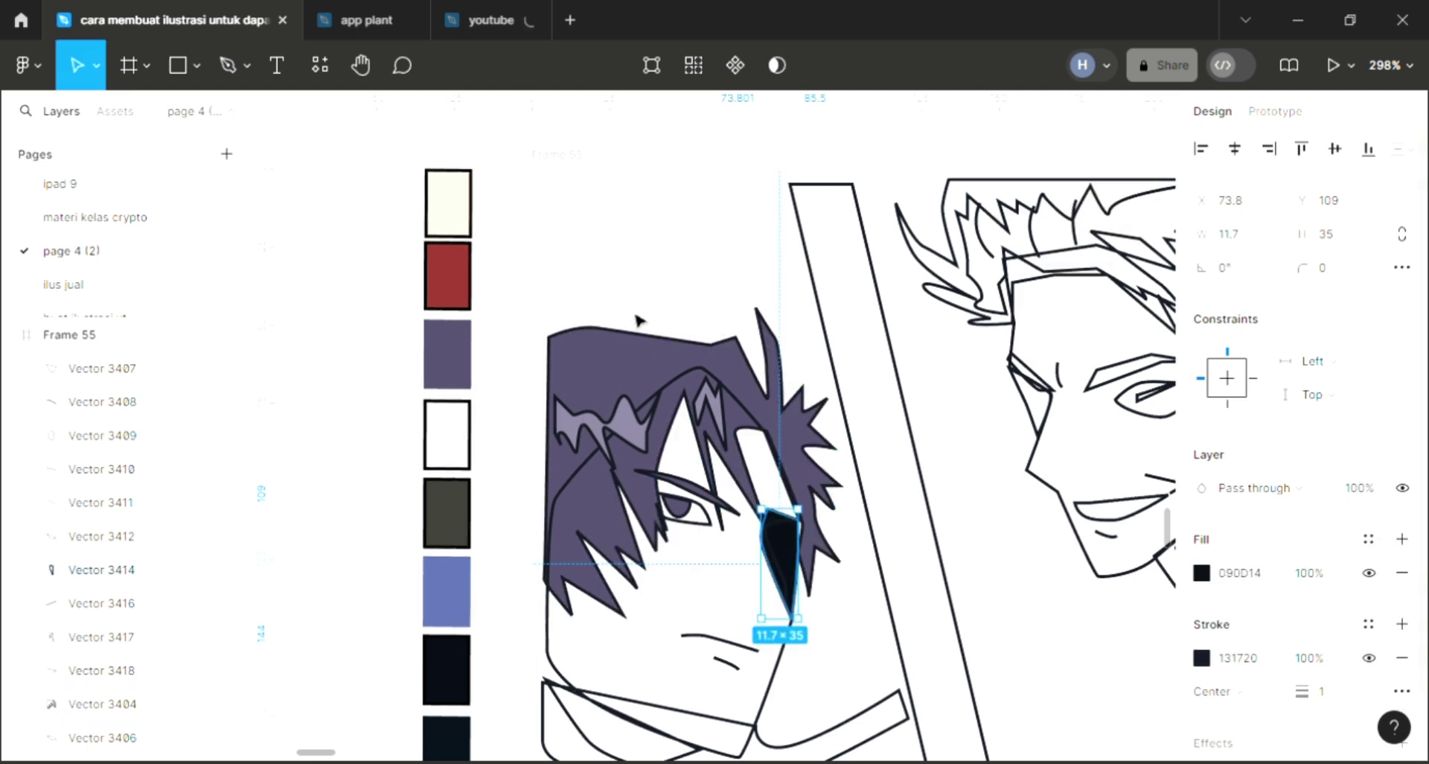
- Fill the face outline, send it behind the hair and eye, and set its colour to the skin tone F2CAB6
click(779, 667)
click(778, 667)
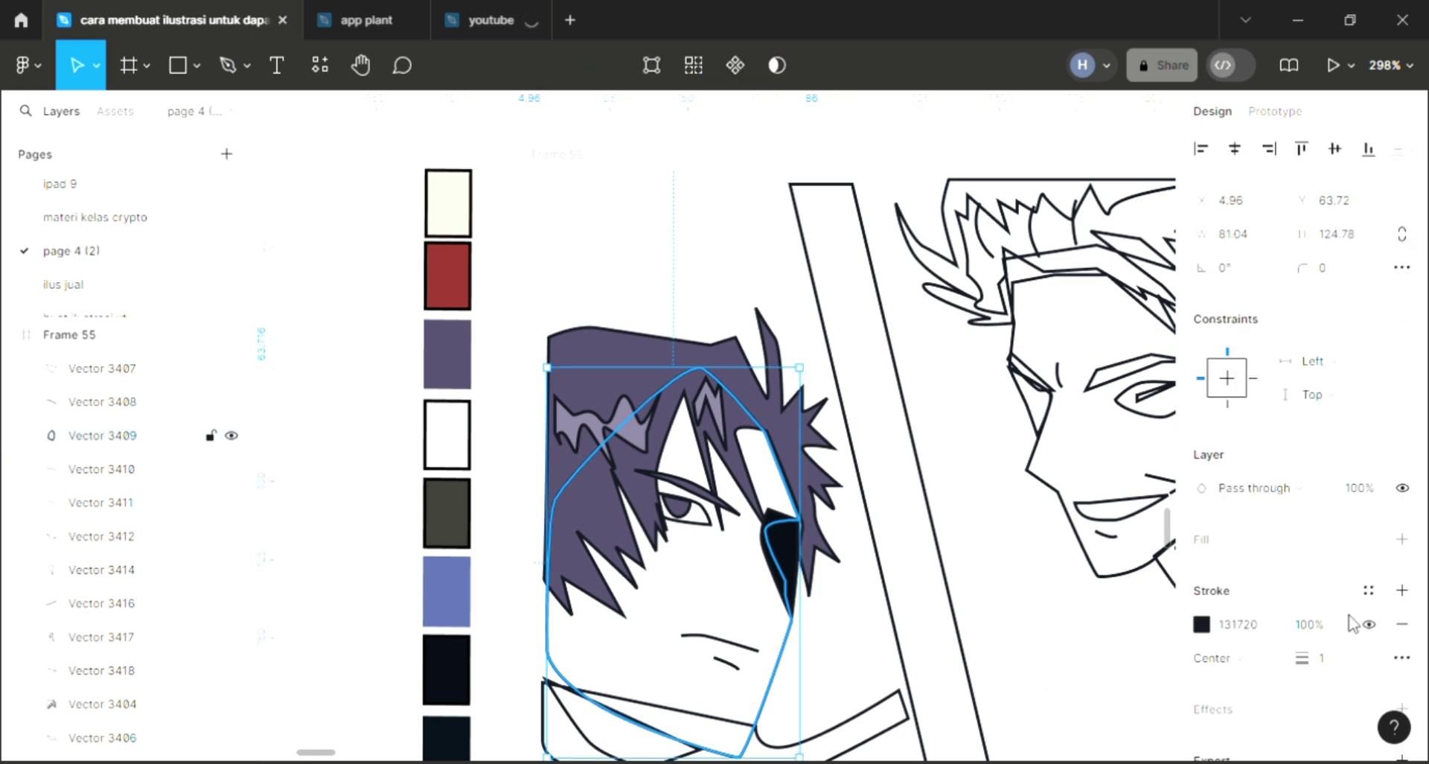
click(1402, 538)
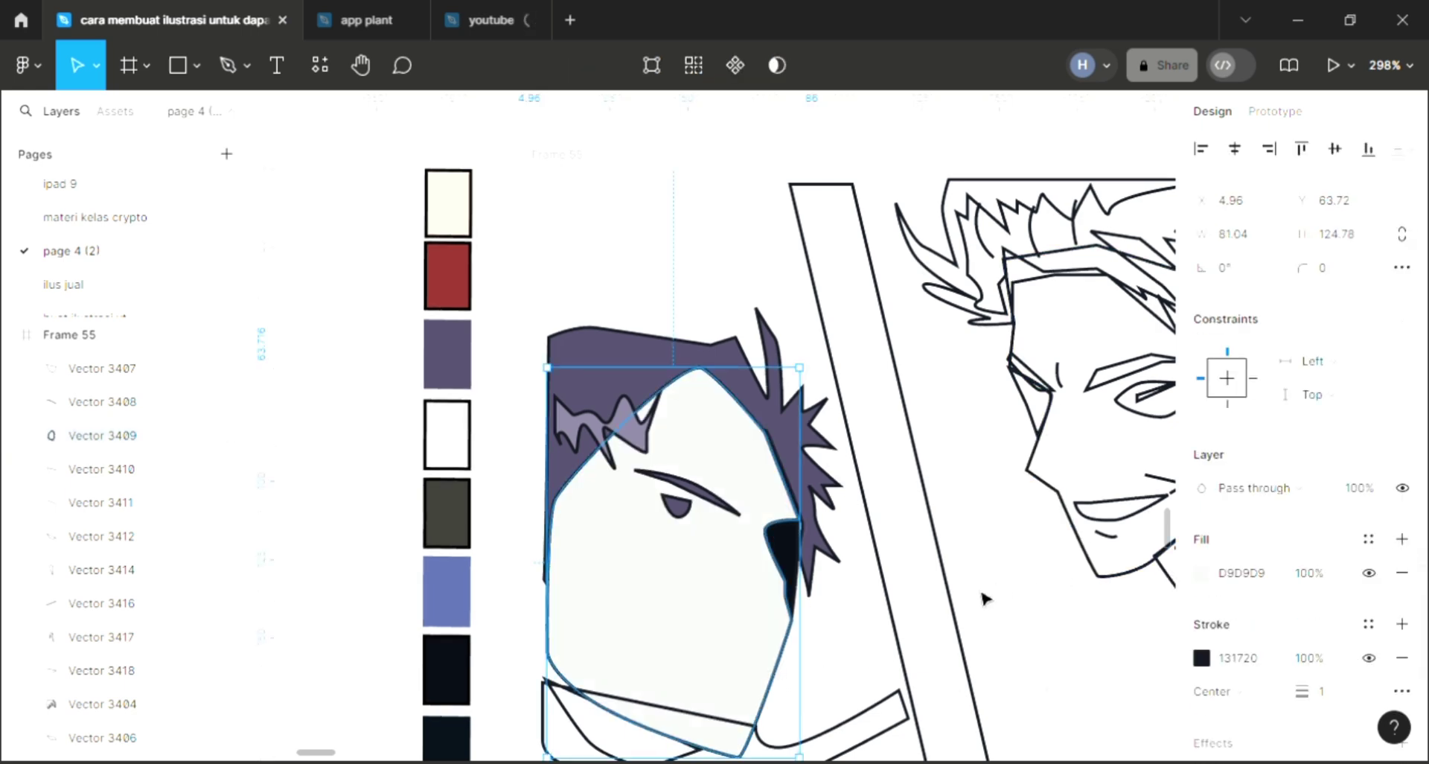
key([)
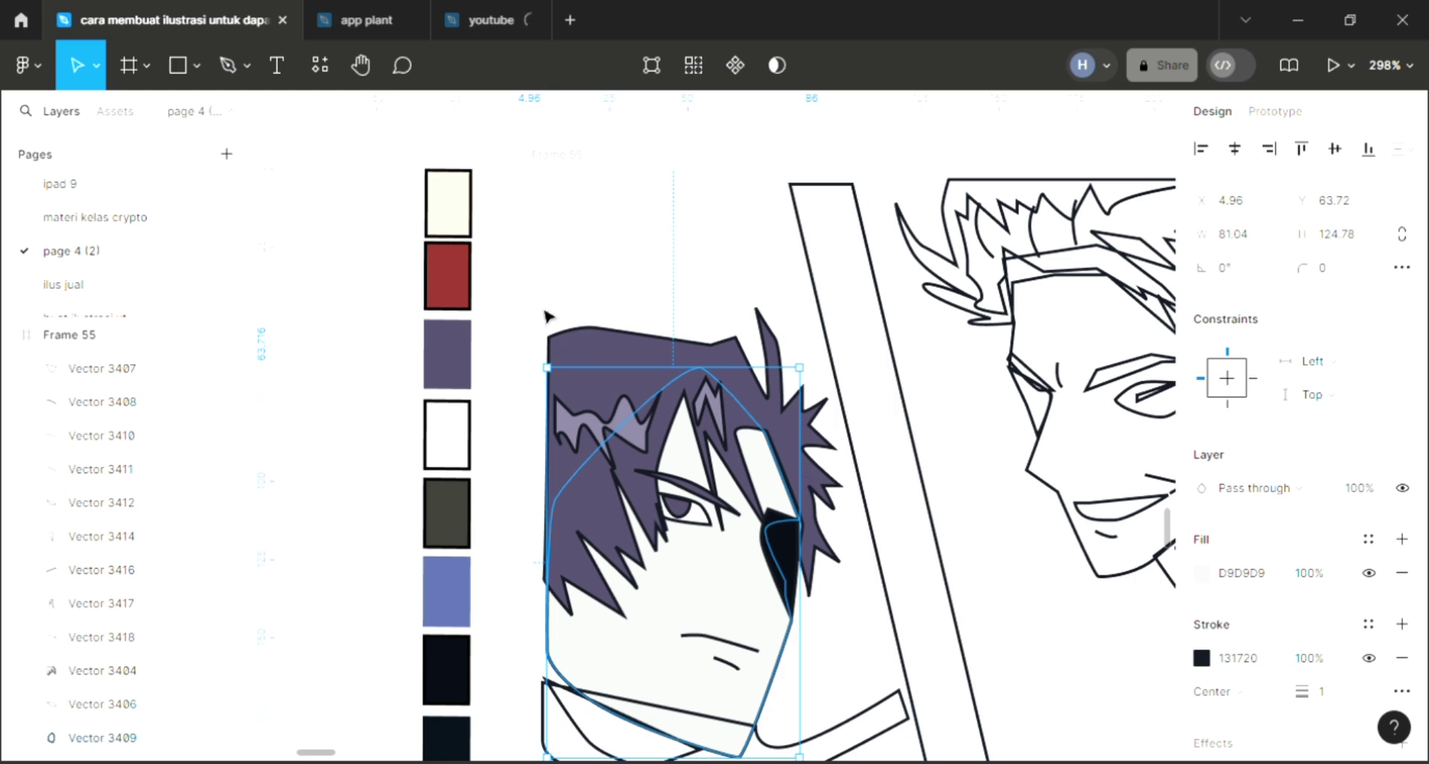
key(i)
click(462, 207)
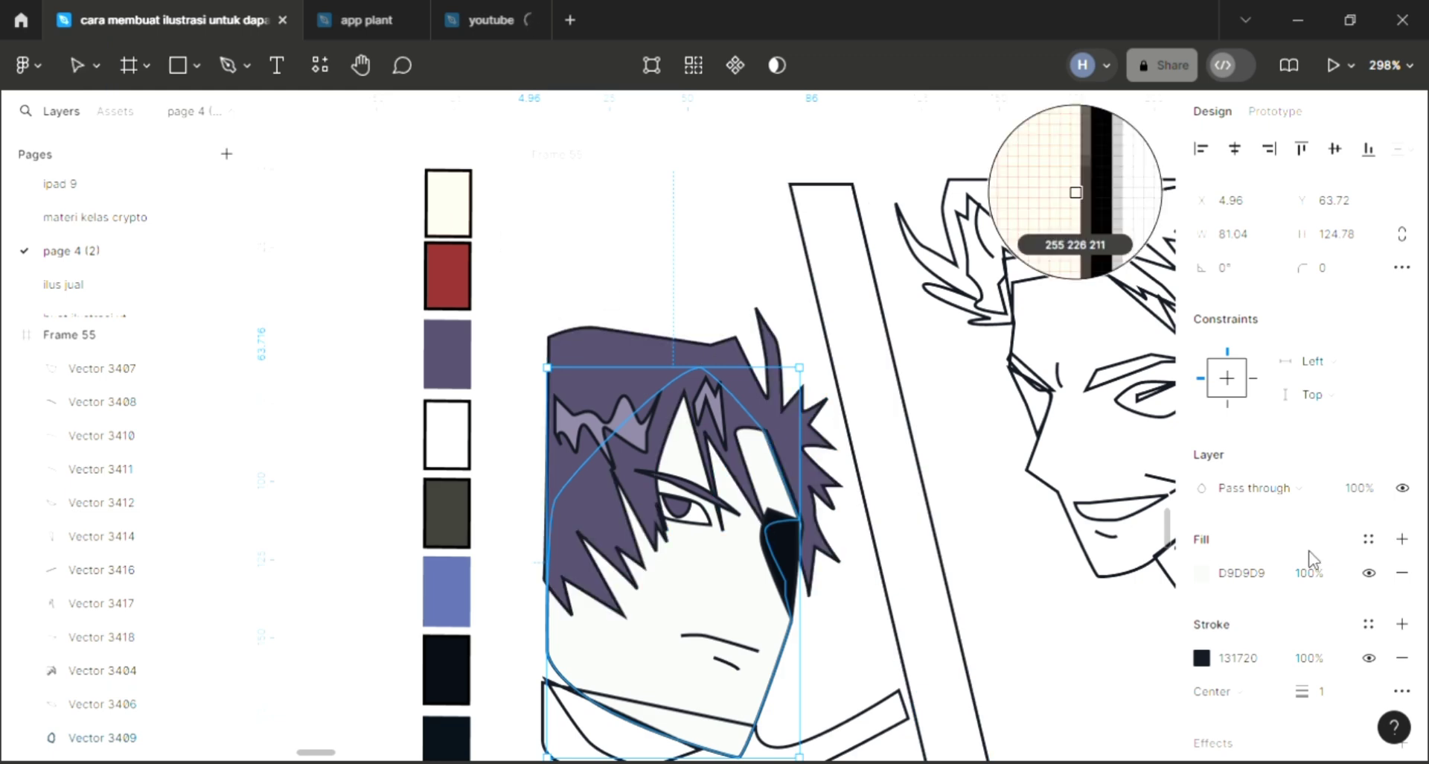
click(1203, 576)
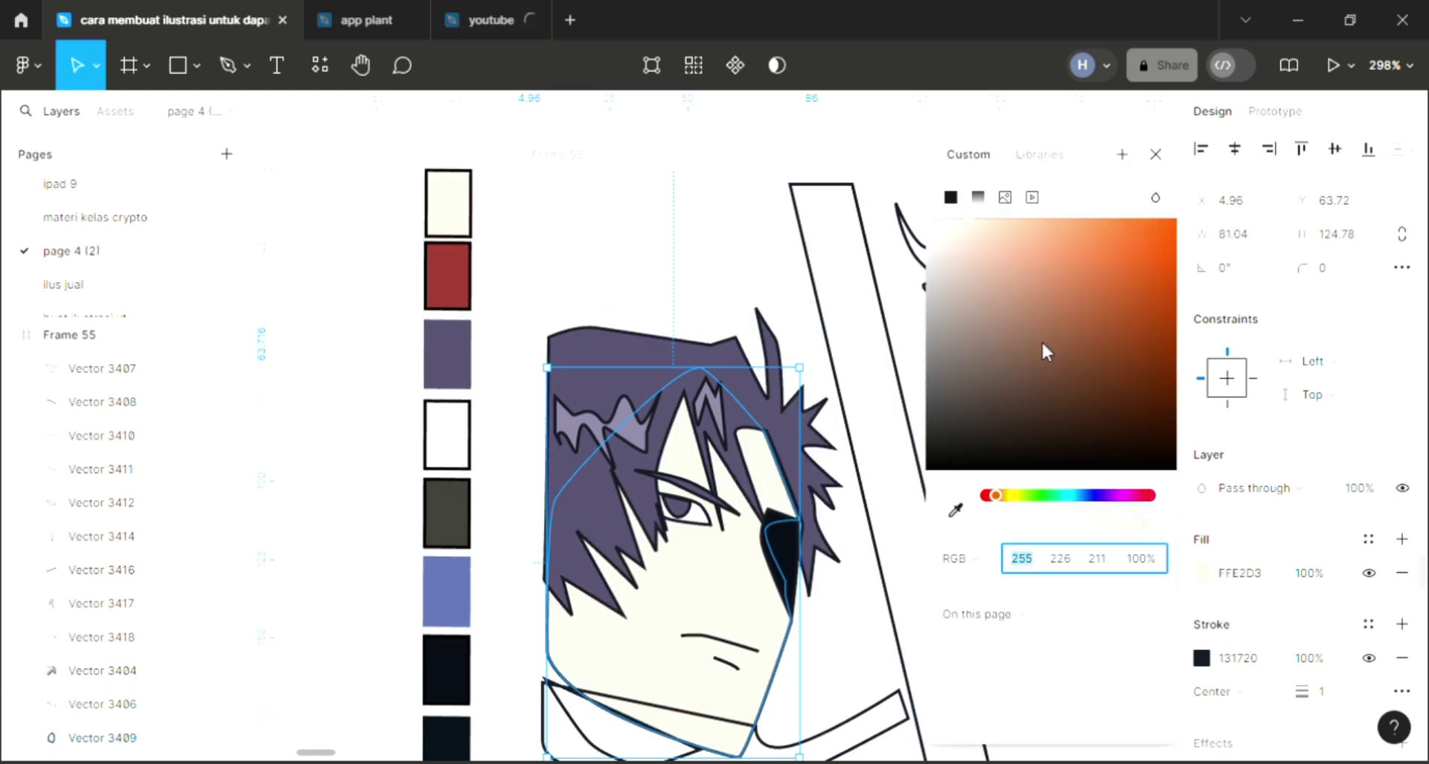
click(989, 235)
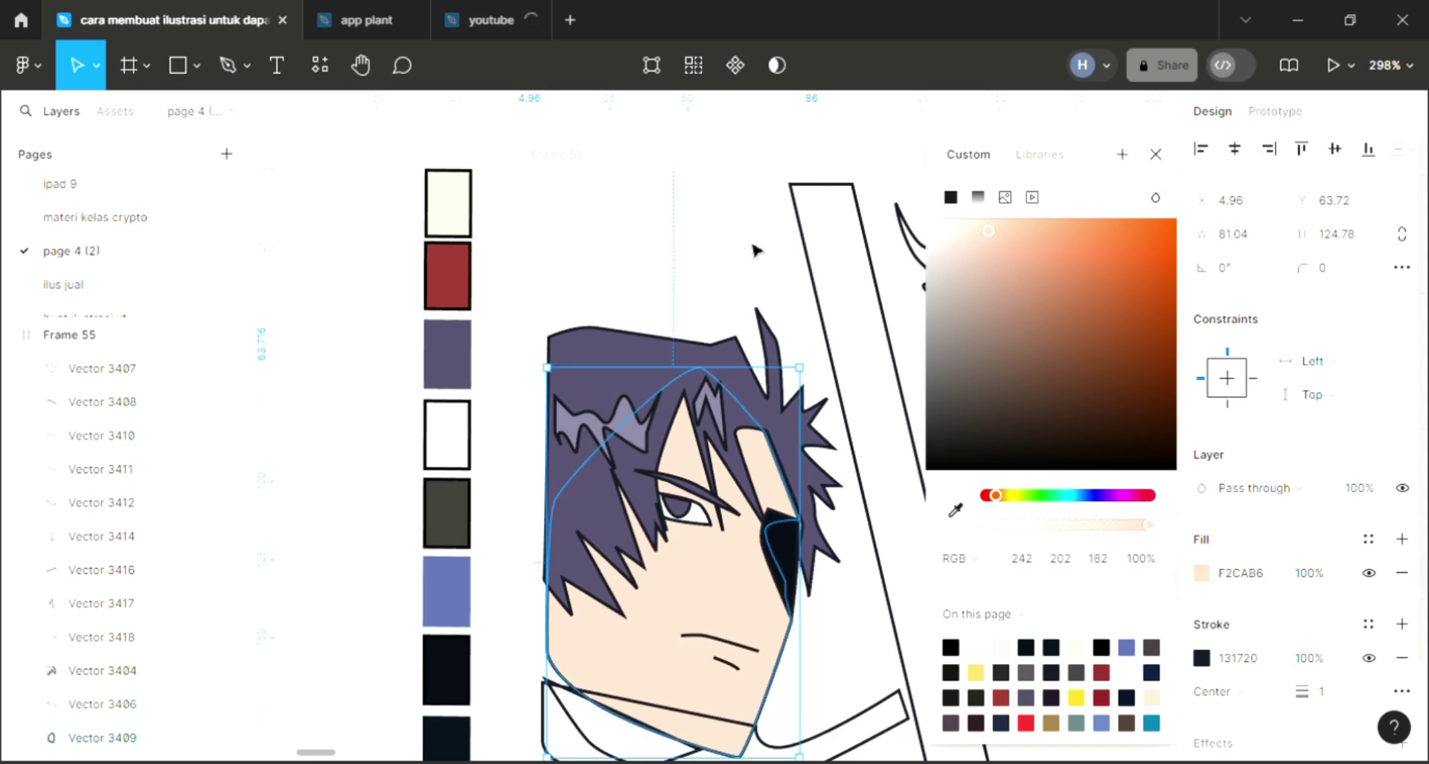
click(770, 385)
key(Escape)
- Fill the collar shape below the chin with the sampled hair purple 4F4964 and send it to the back
scroll(744, 391, right, 5)
scroll(745, 391, down, 2)
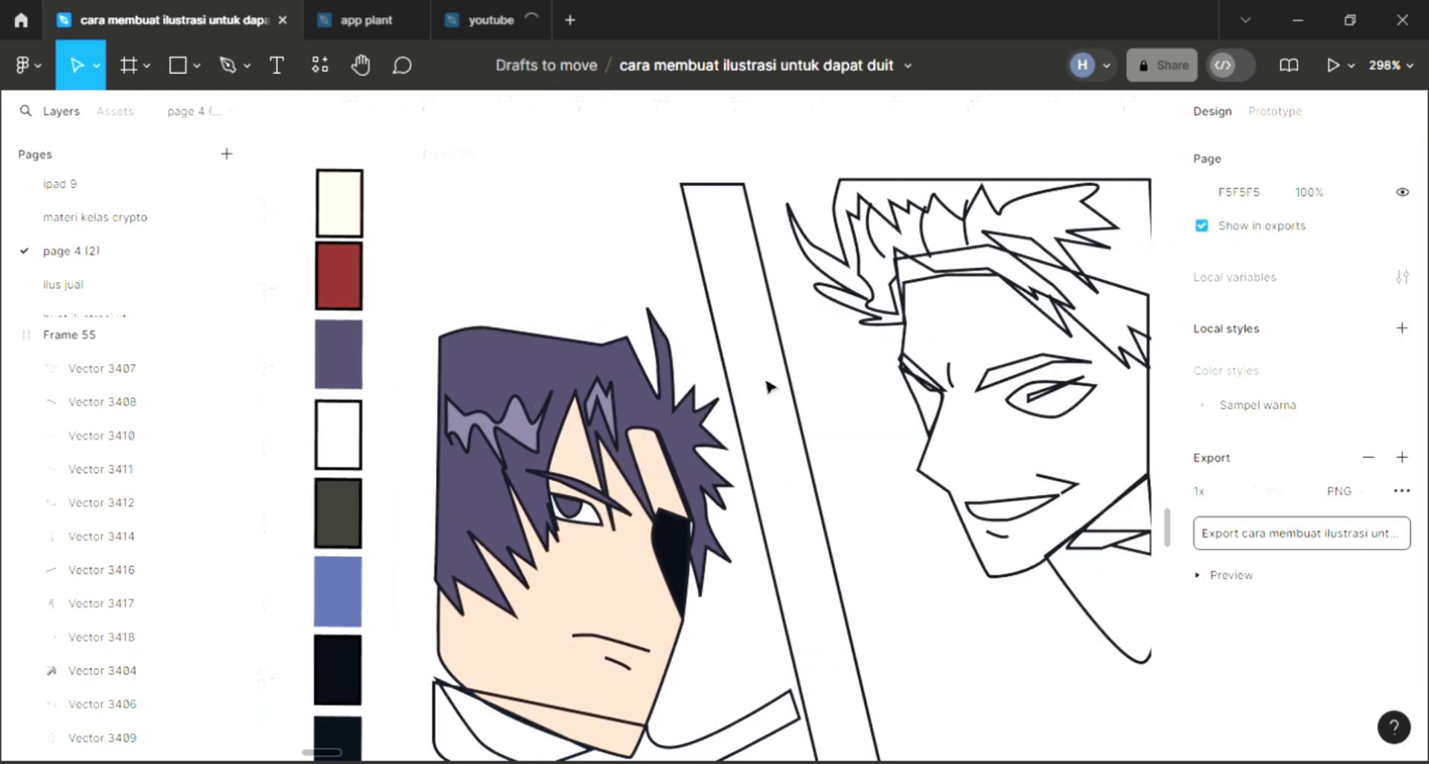
scroll(730, 398, down, 3)
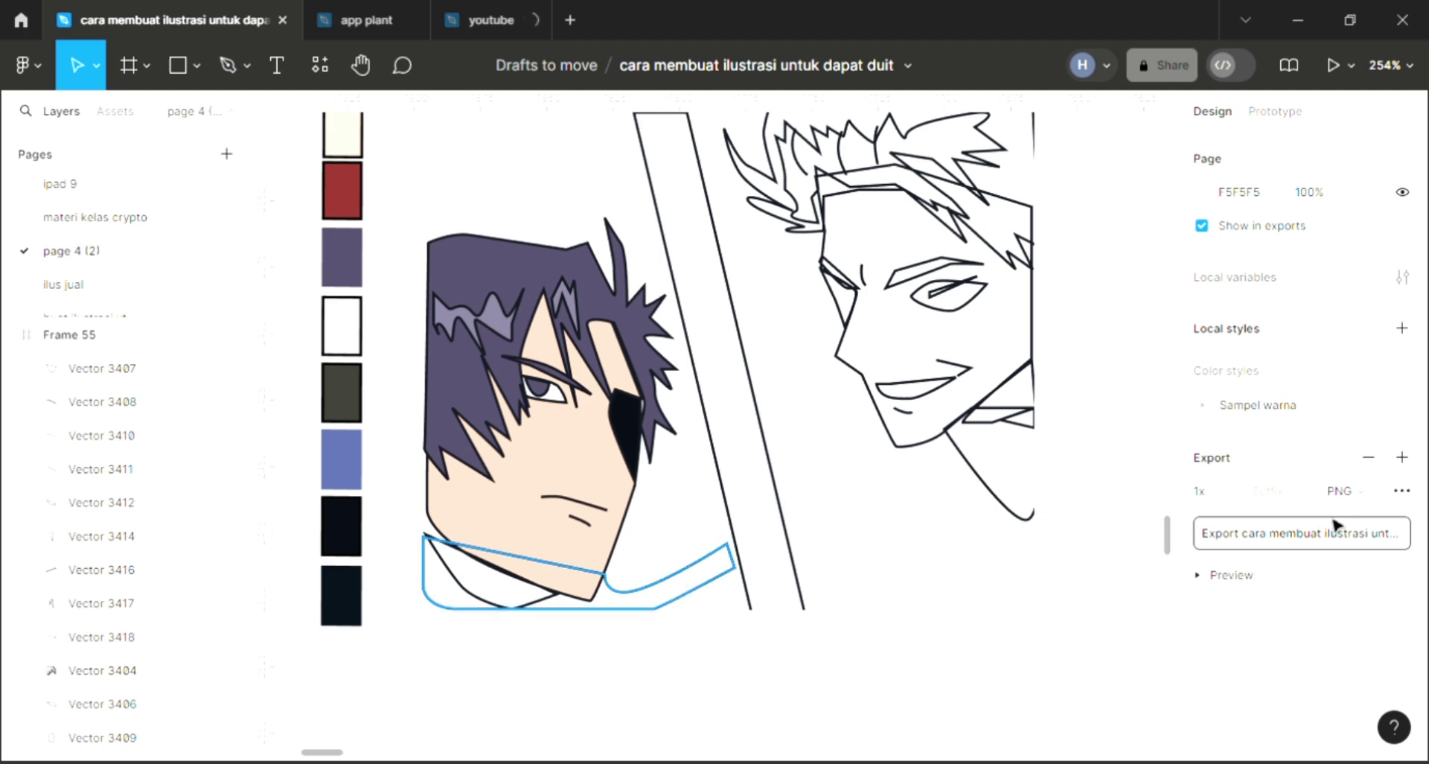
click(733, 562)
key(Escape)
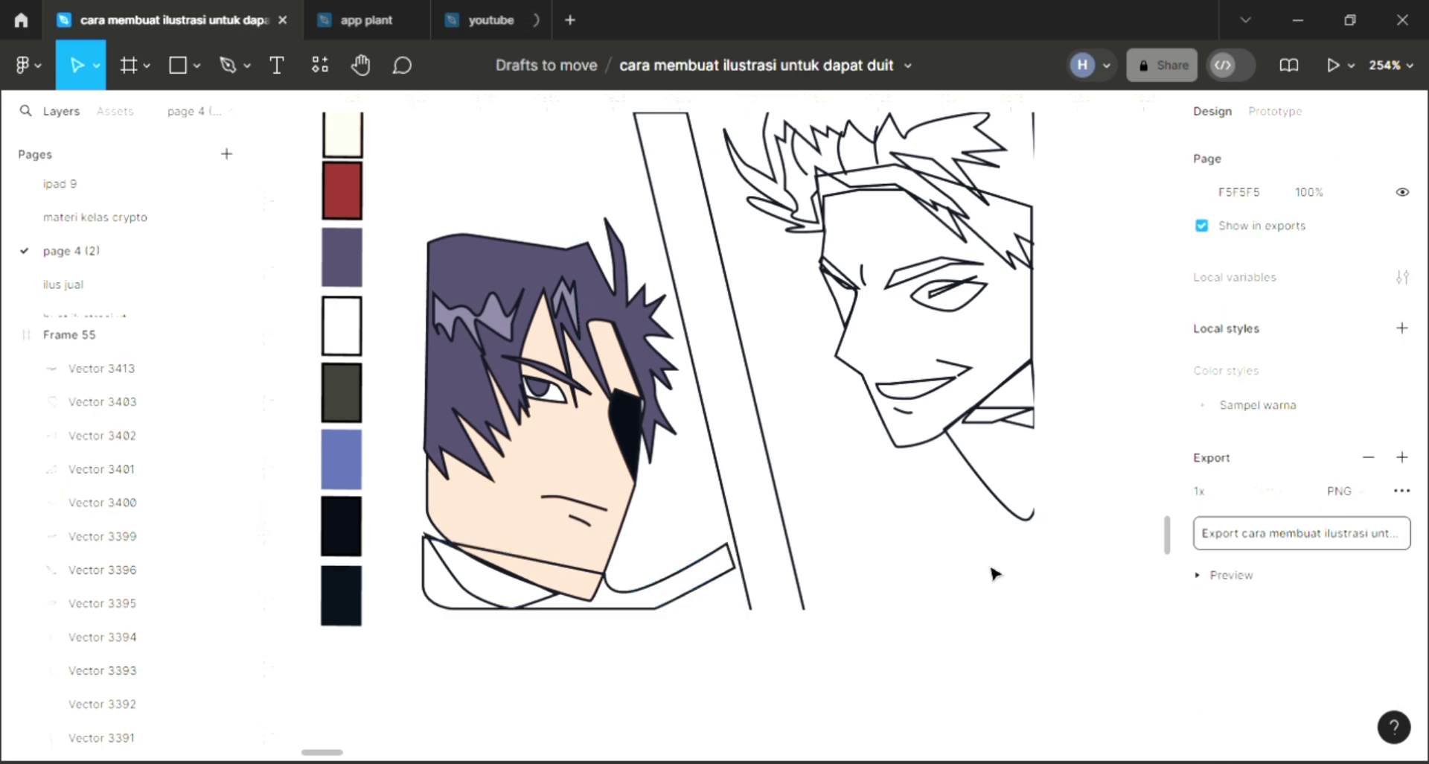
click(697, 592)
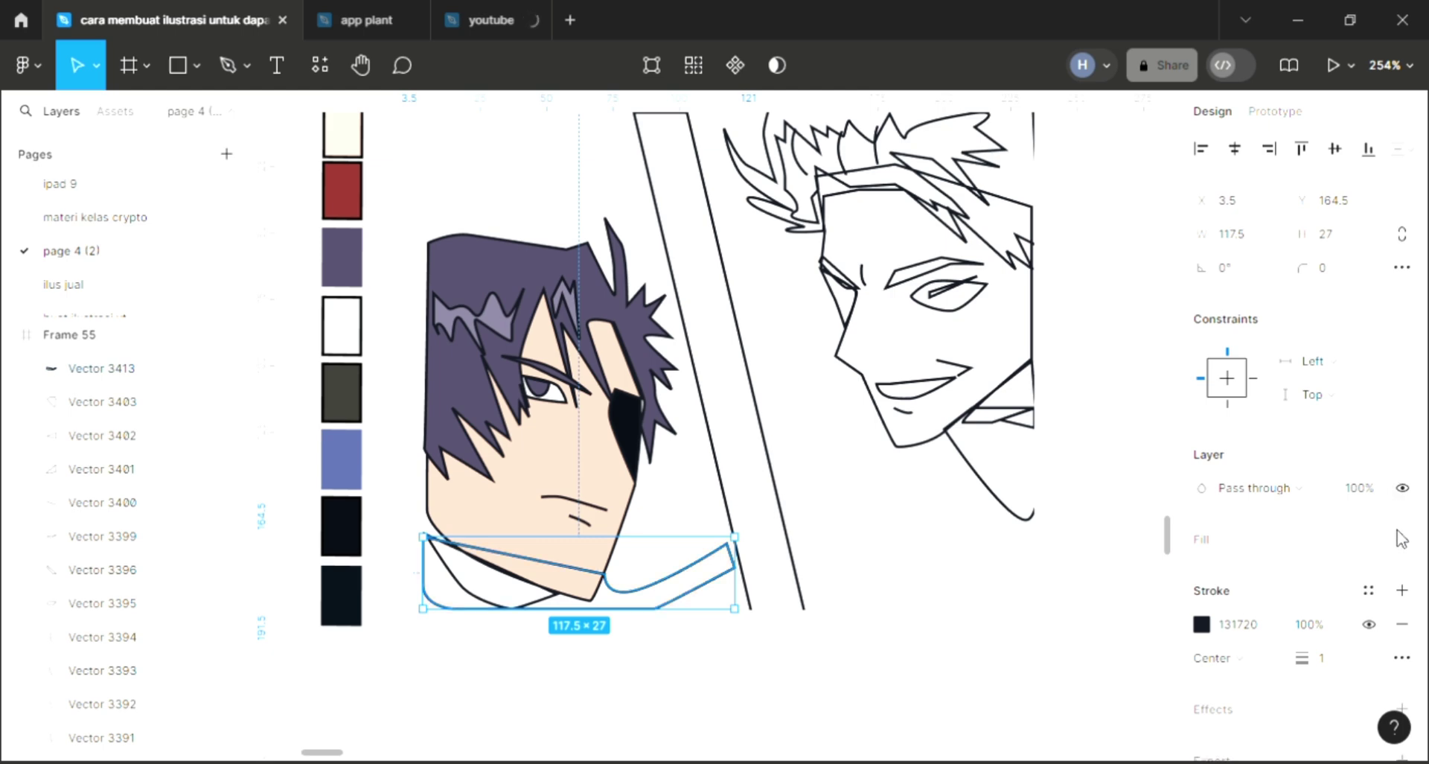
key(i)
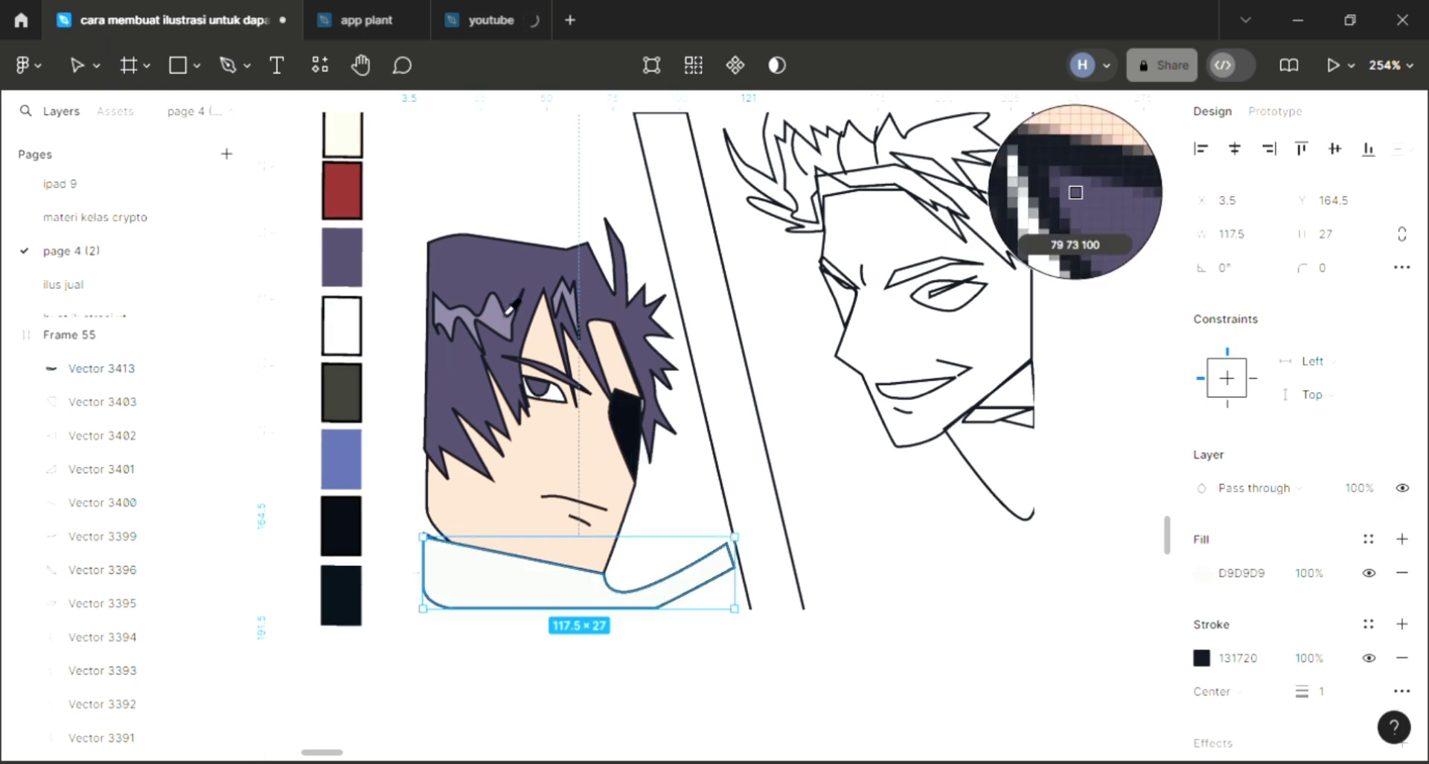
click(508, 311)
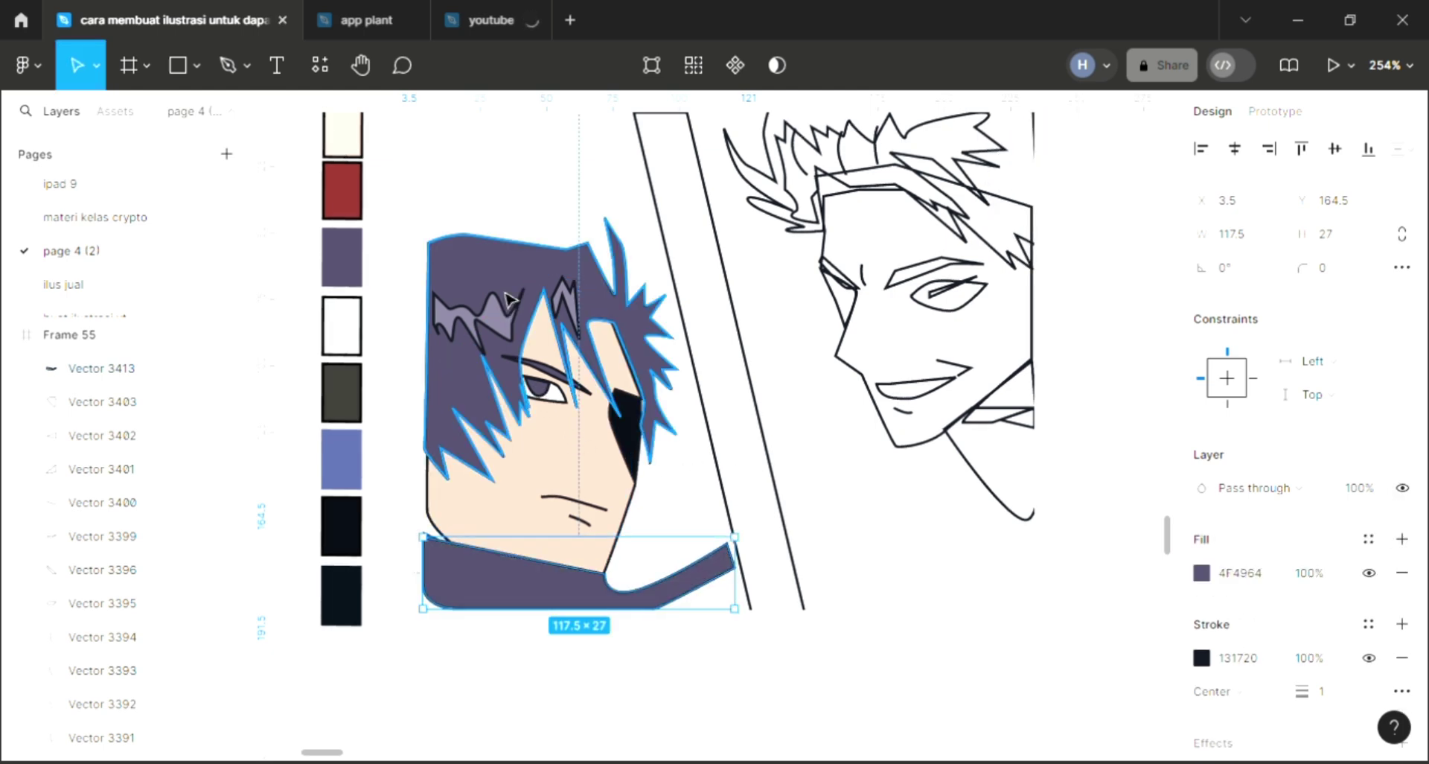
key(ctrl+[)
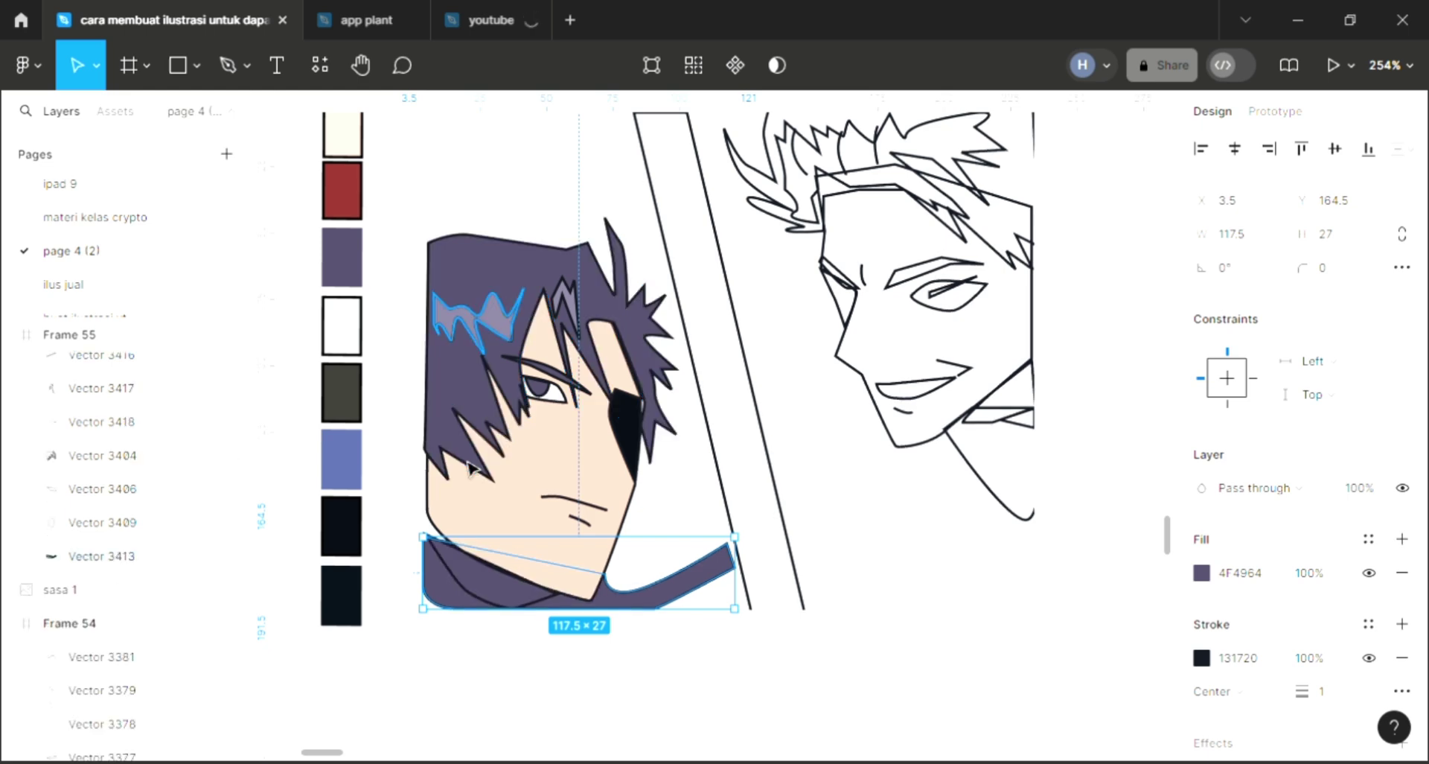
- Fill the inner collar shape under the first character's chin with the near-black palette colour
scroll(459, 563, up, 1)
click(450, 593)
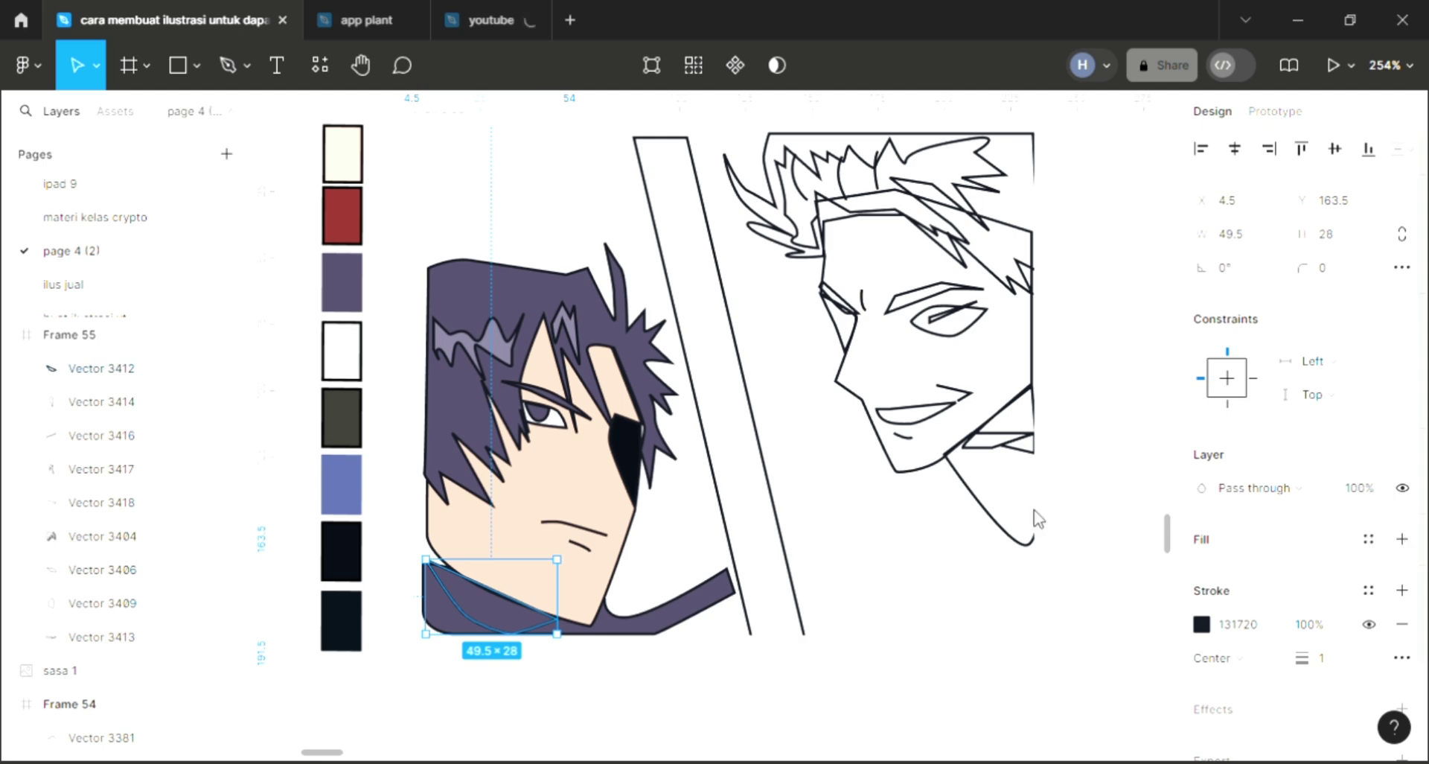
key(i)
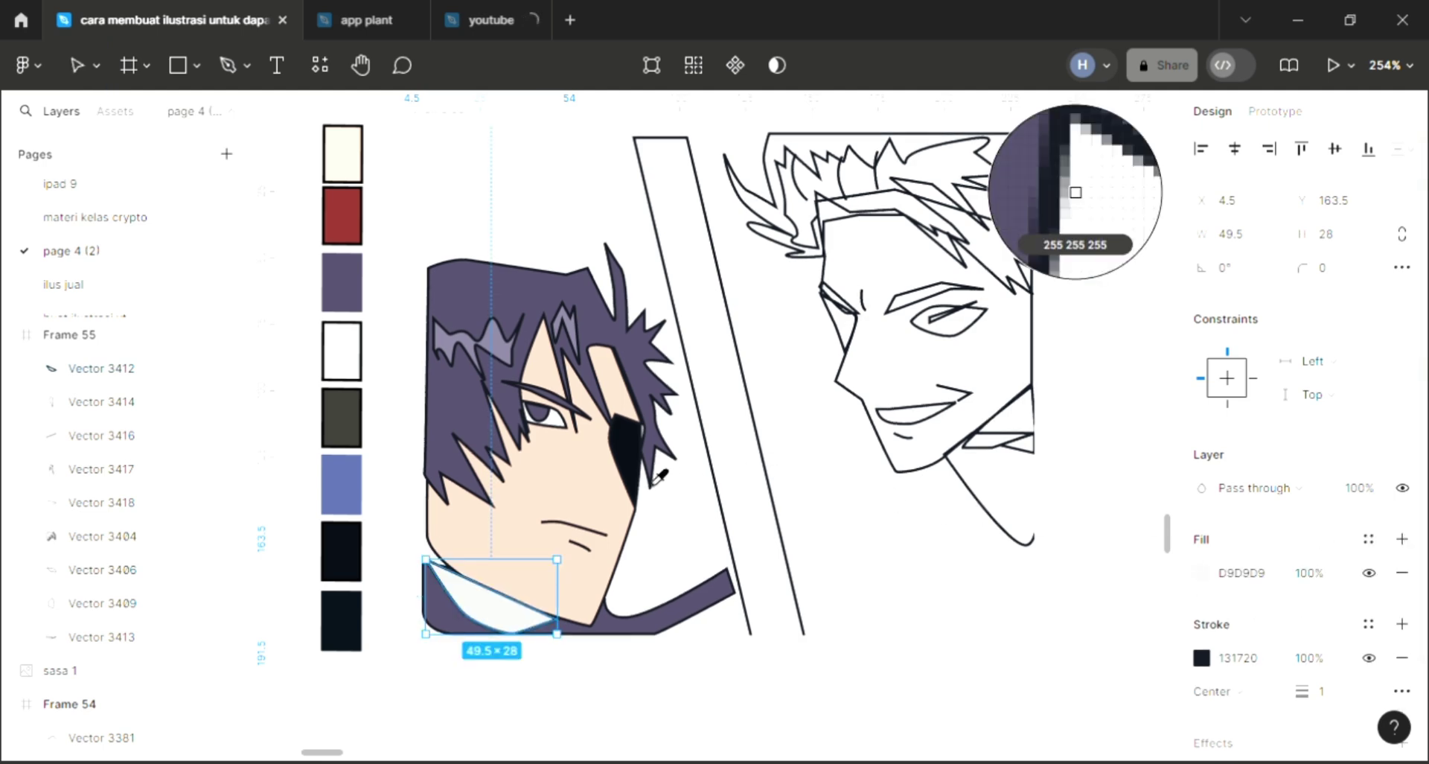
click(579, 587)
- Edit the purple collar's vector points, raising its upper-left corner point to X 3.5, Y 155.5
click(446, 631)
double_click(435, 572)
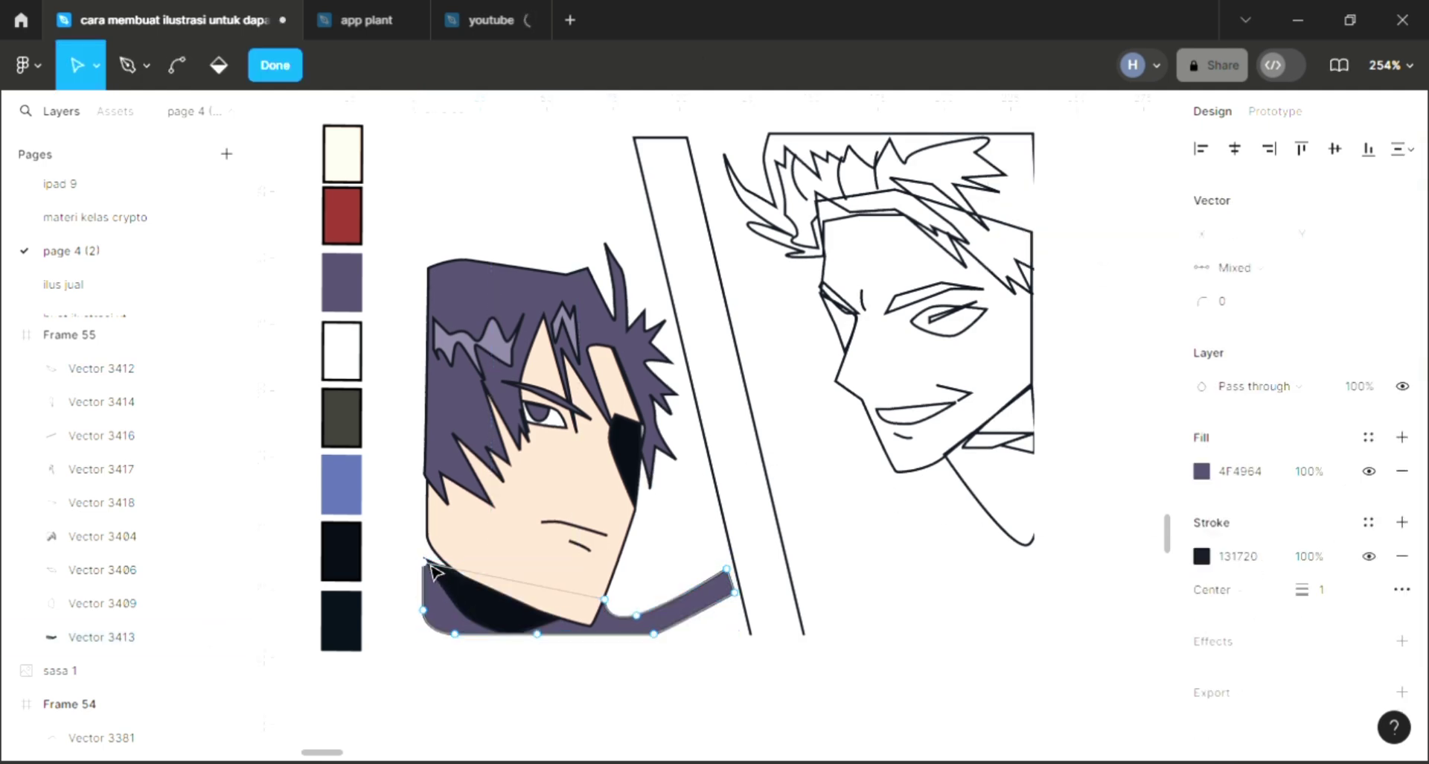
drag(433, 557, 423, 537)
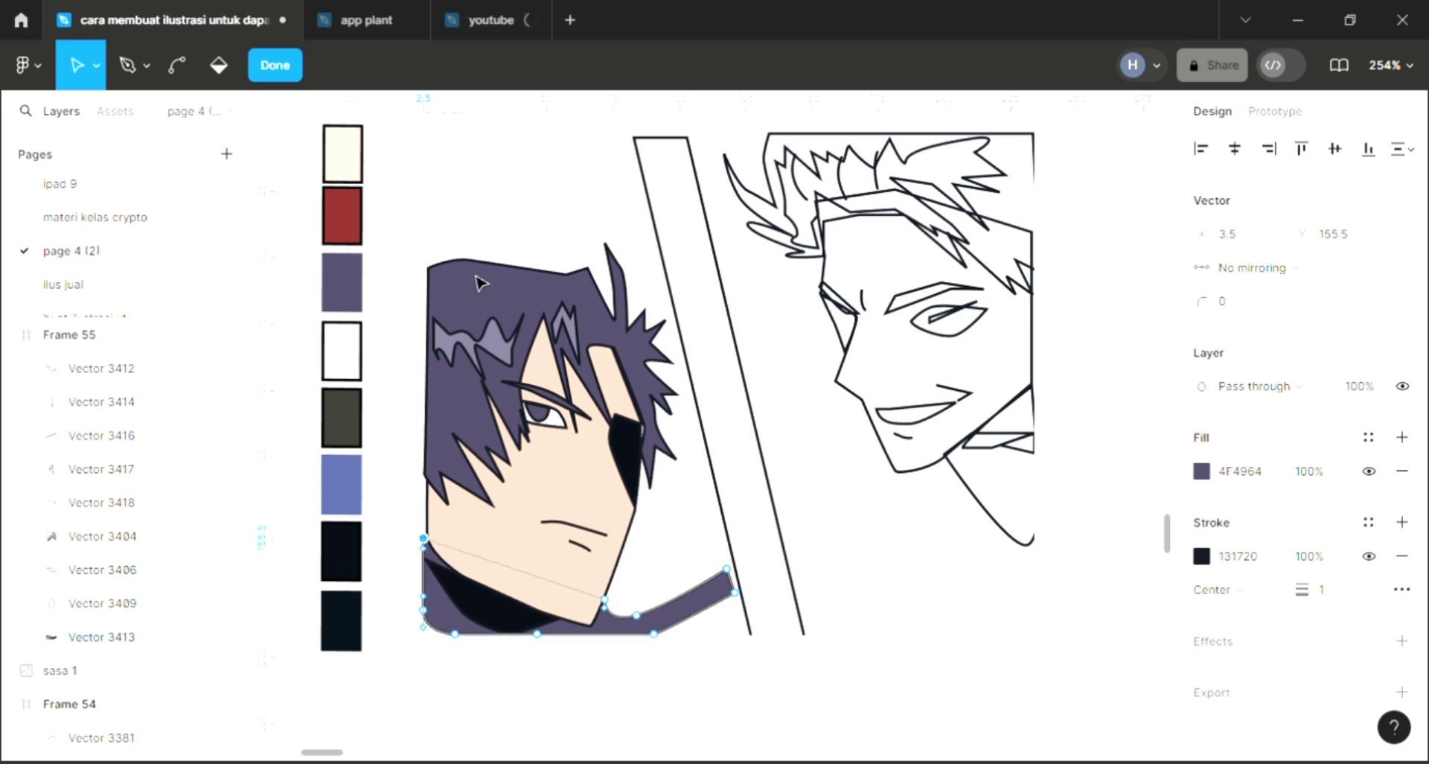
click(503, 296)
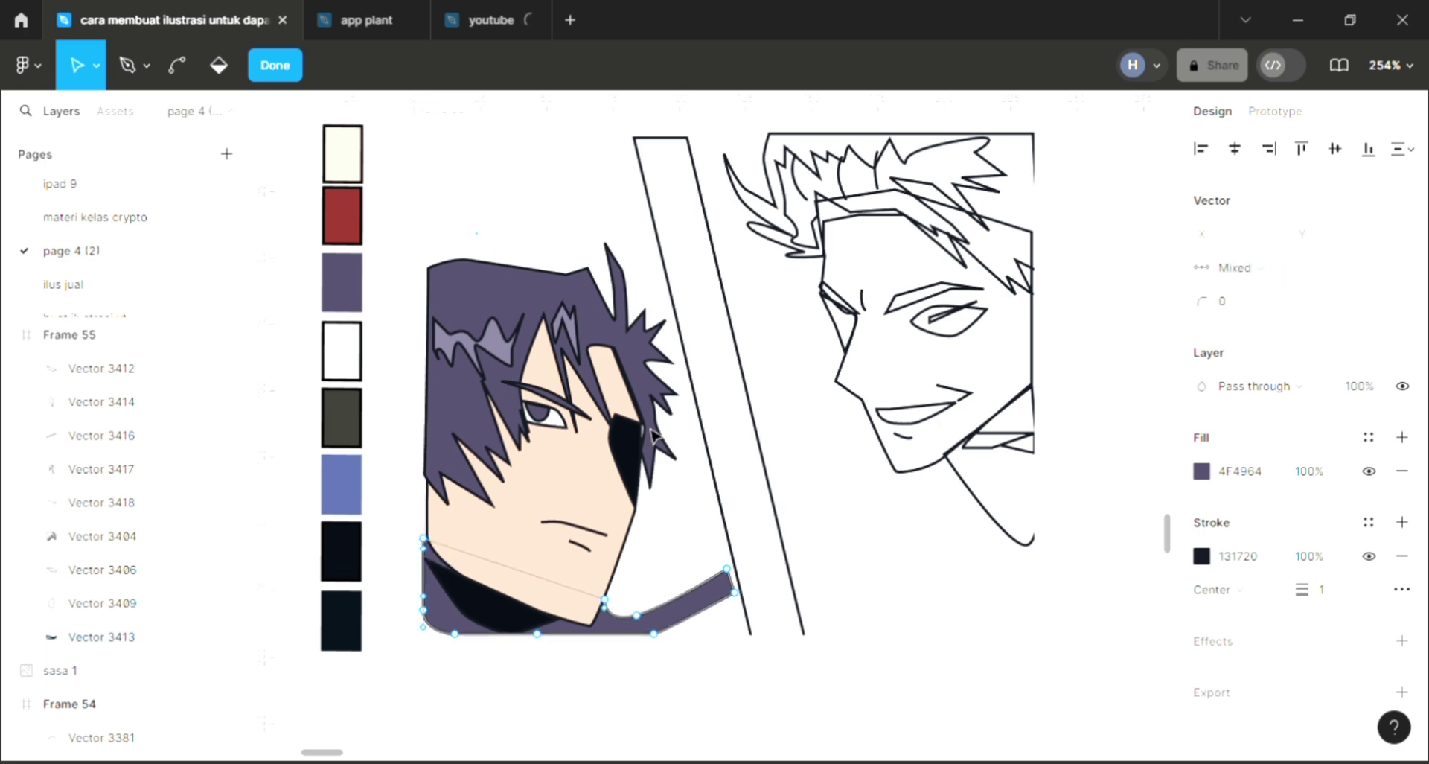
key(Escape)
key(Escape)
- Fill the diagonal bar between the two characters with the palette red and lighten it to B45249
scroll(653, 436, up, 3)
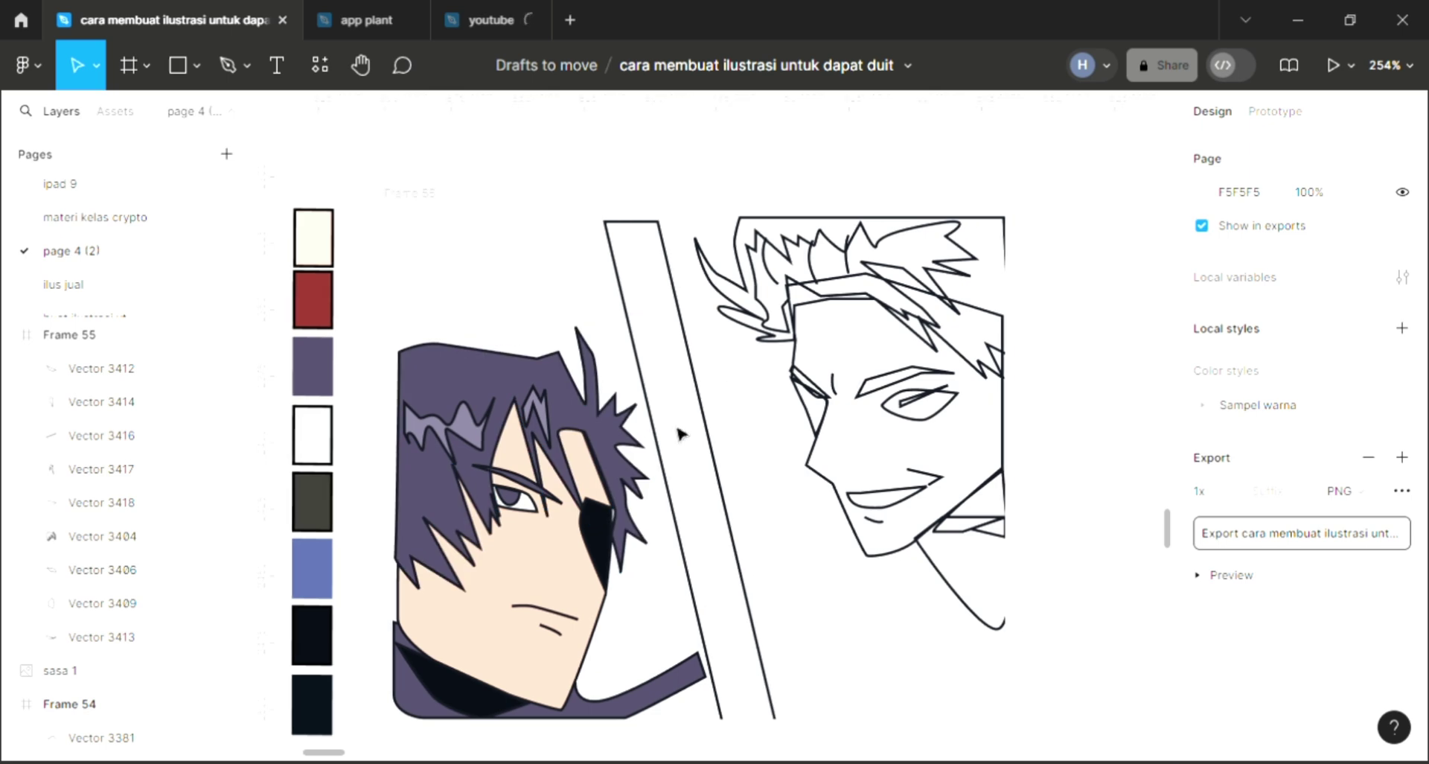
click(666, 469)
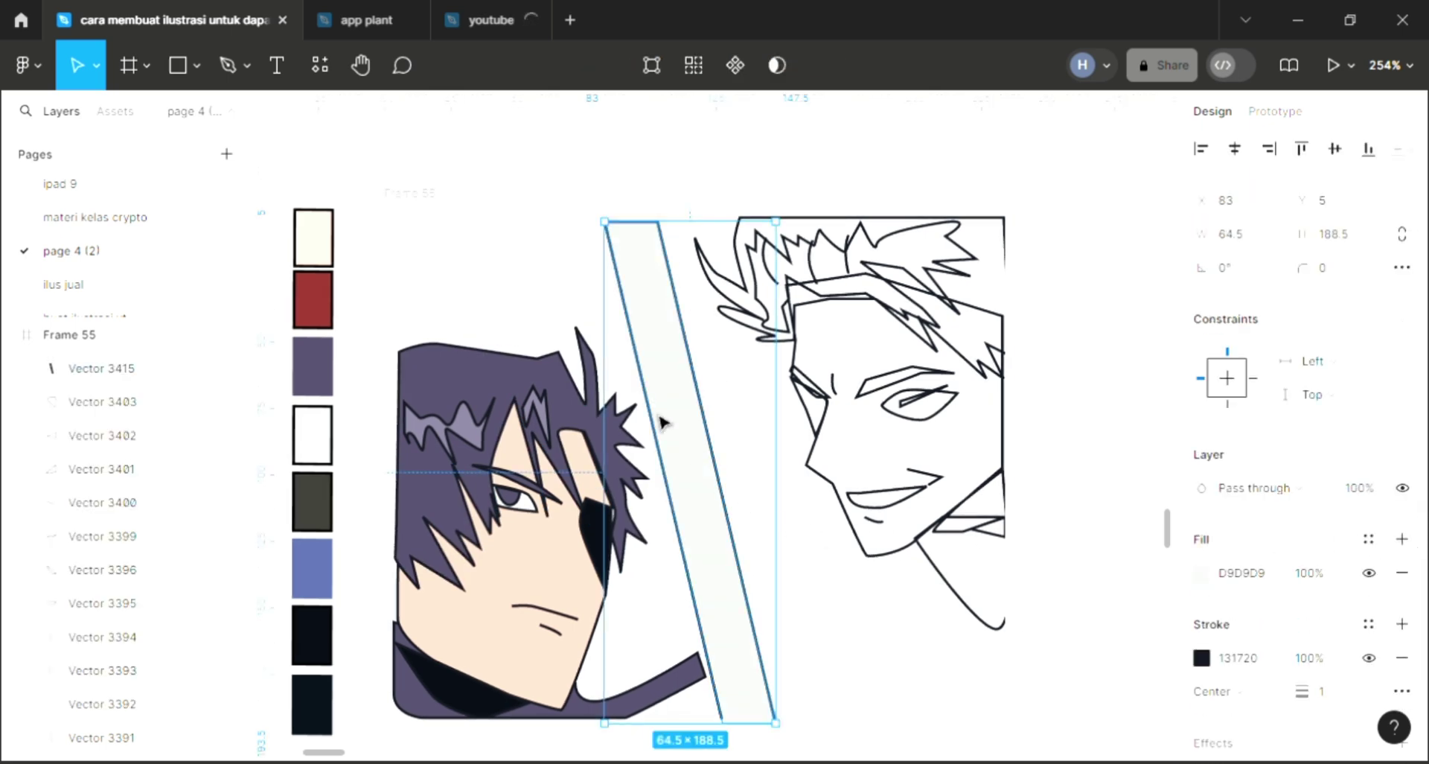
key(i)
click(326, 299)
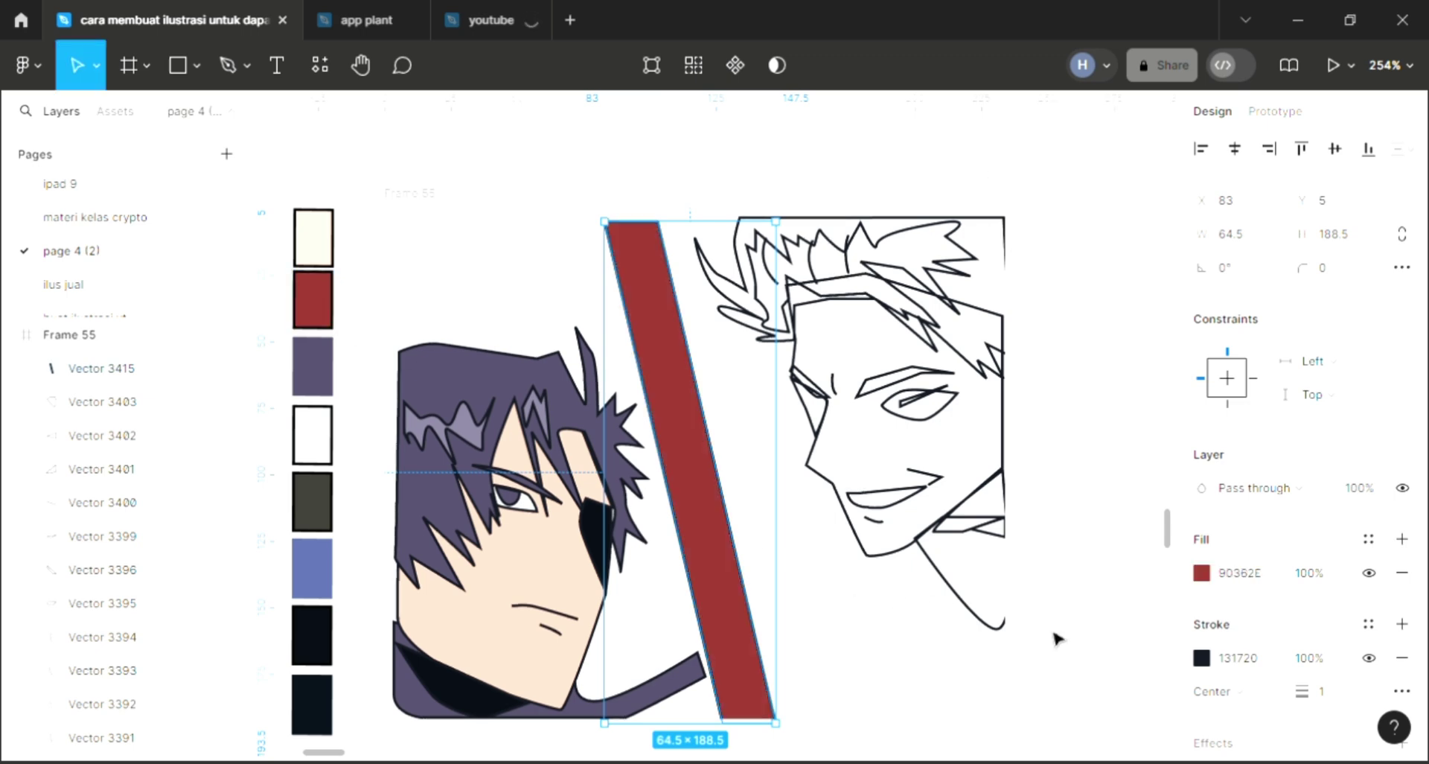
click(1199, 573)
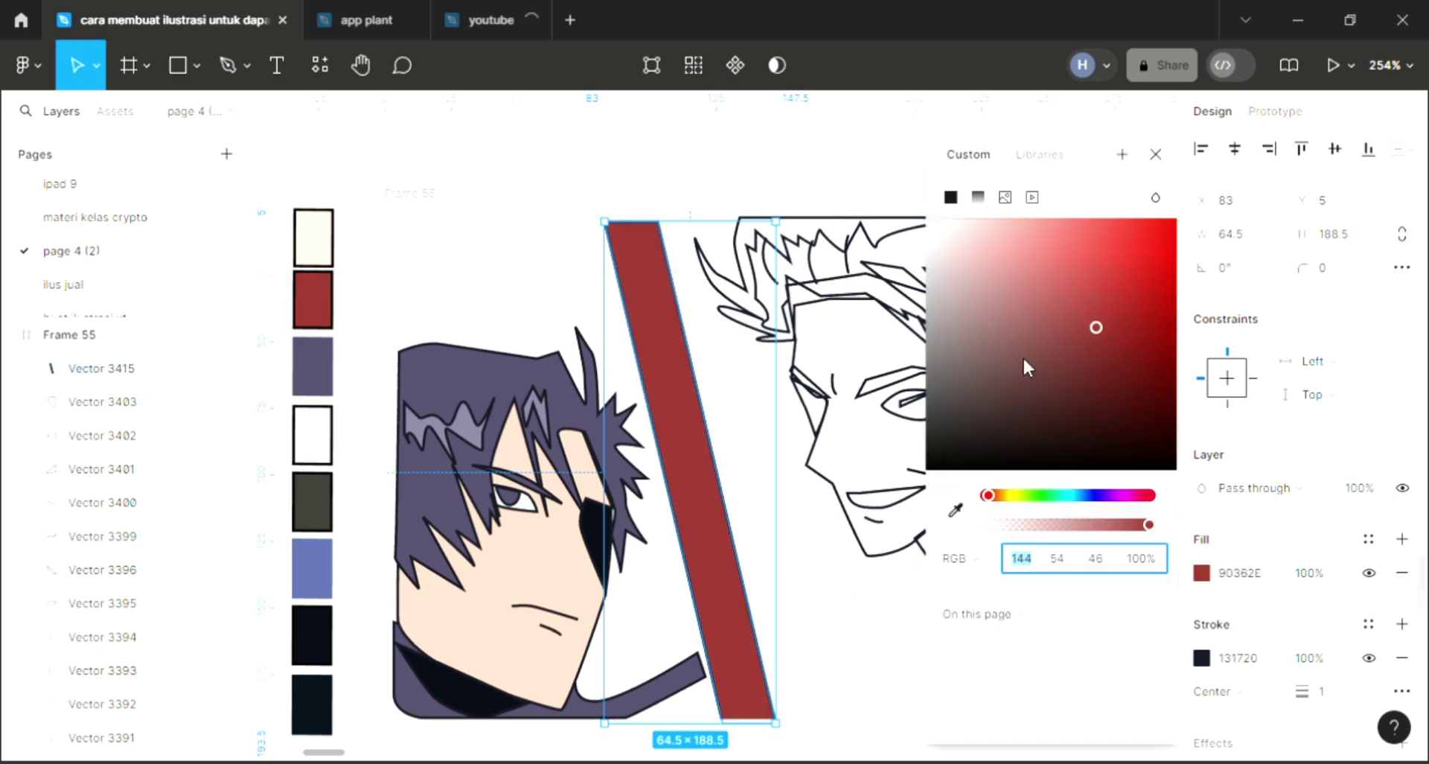
click(1074, 292)
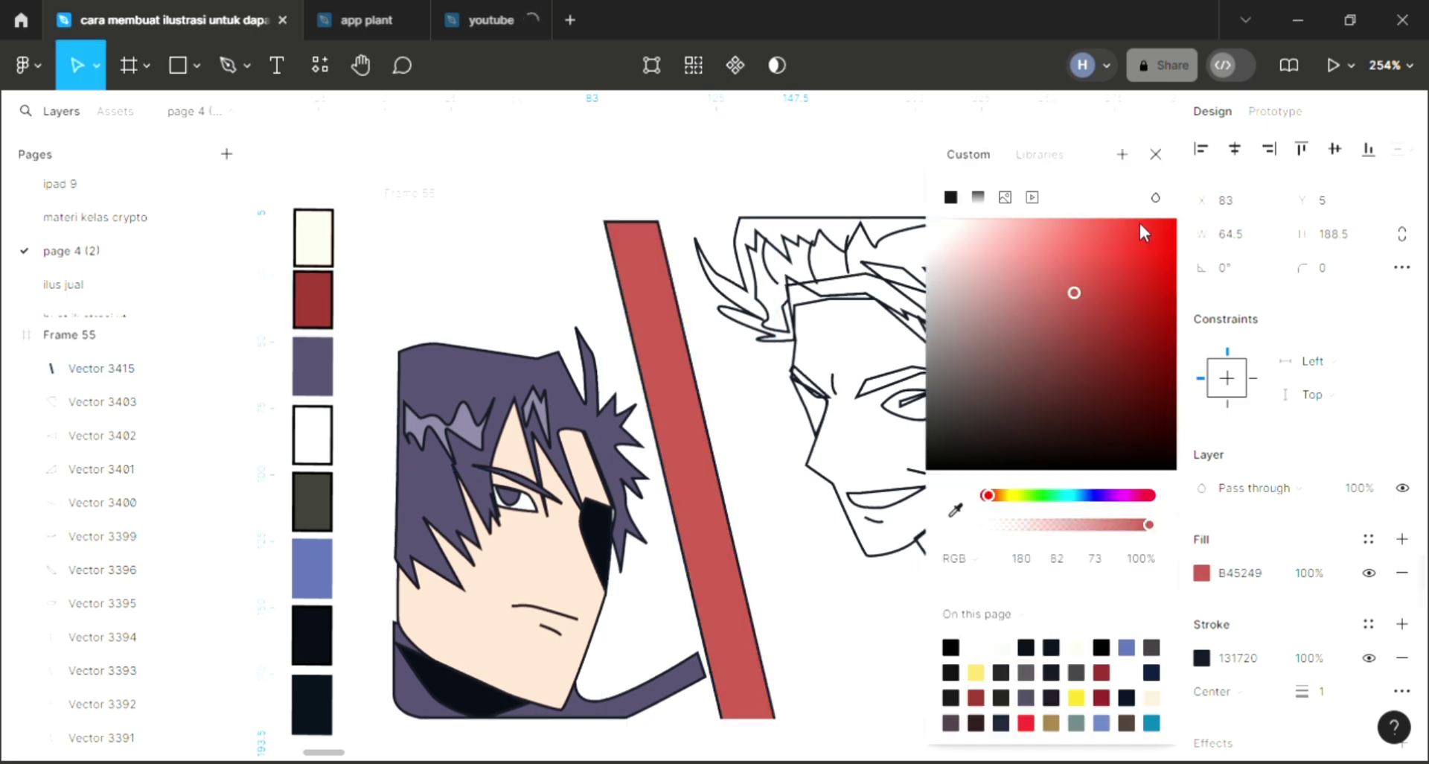
click(1156, 156)
click(542, 328)
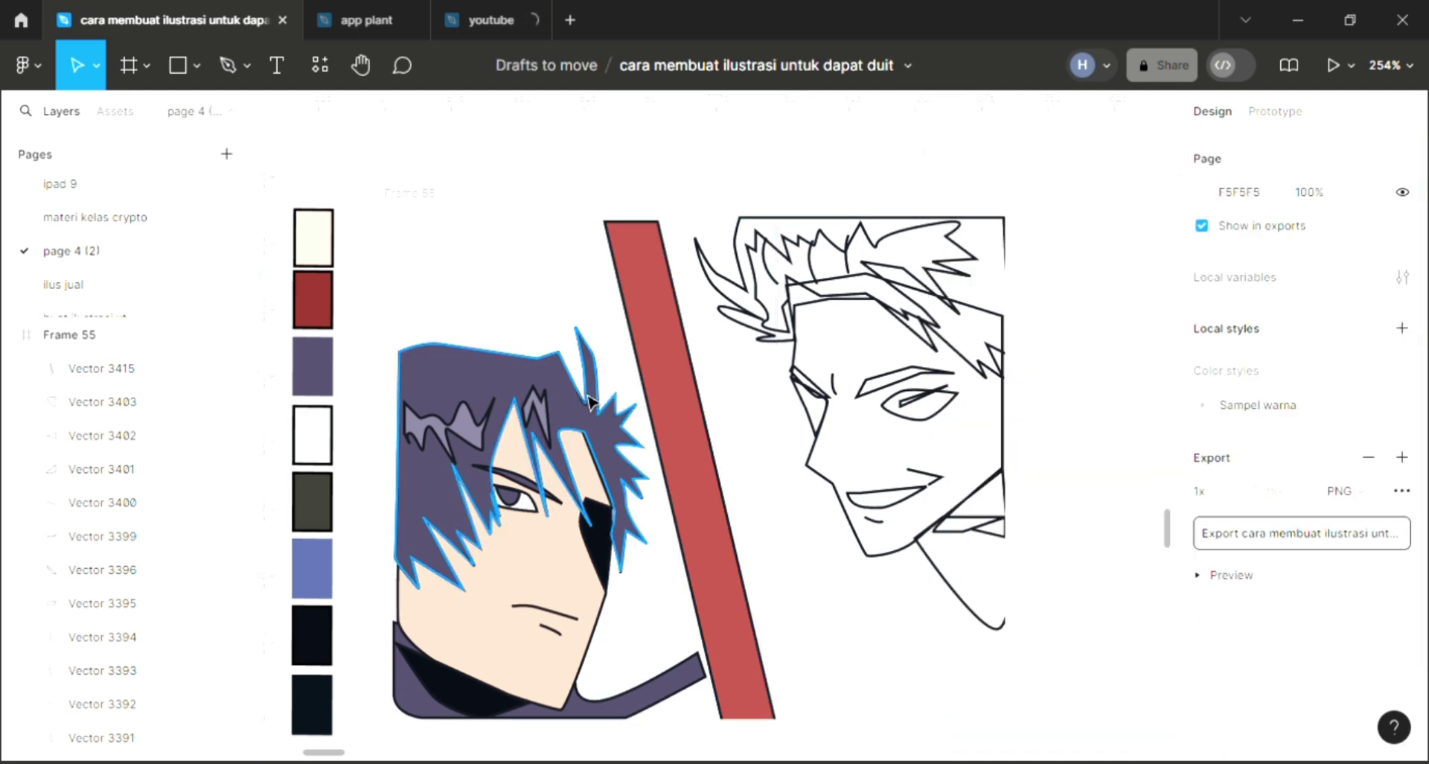
- Fill the second character's large hair outline with the palette blue 5869A2
scroll(588, 402, right, 3)
scroll(588, 402, down, 1)
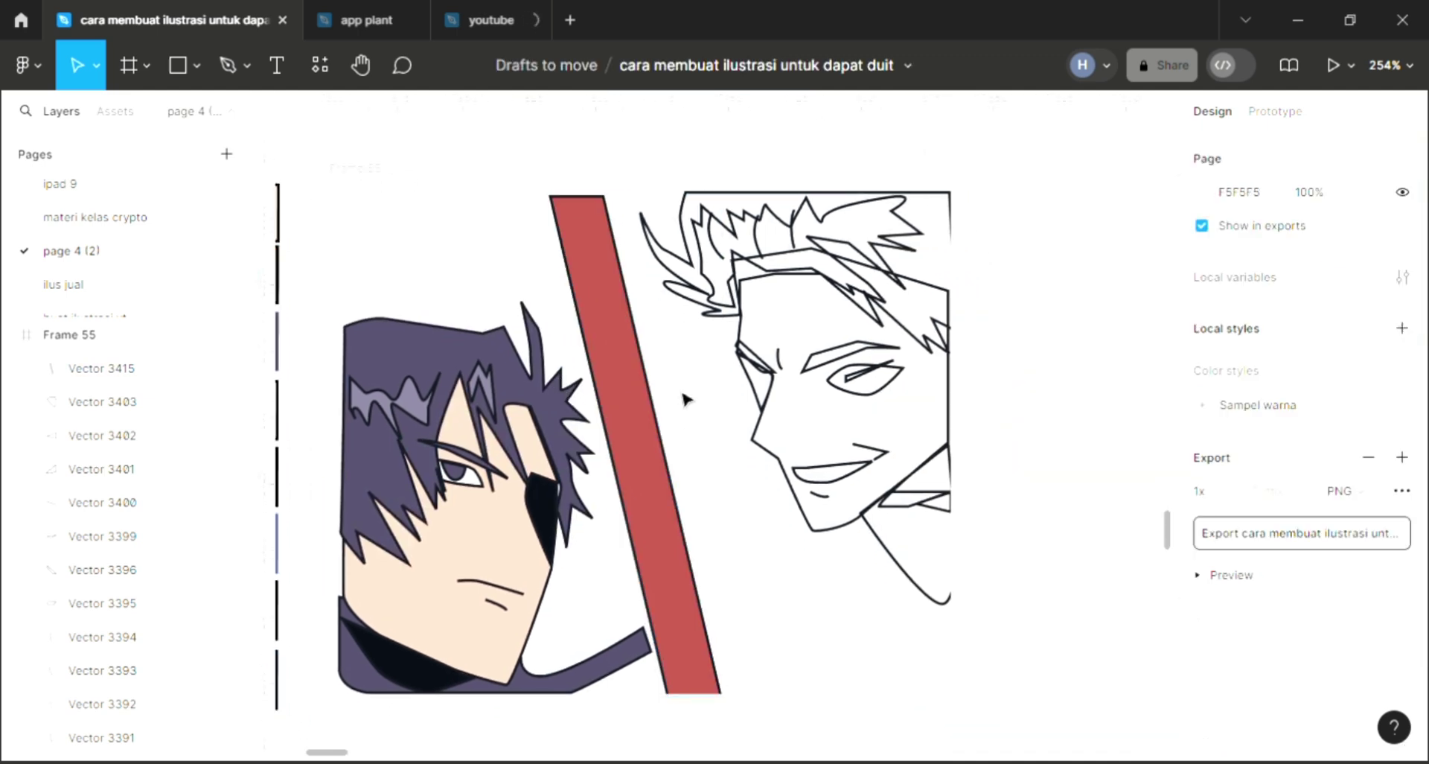
scroll(685, 400, right, 4)
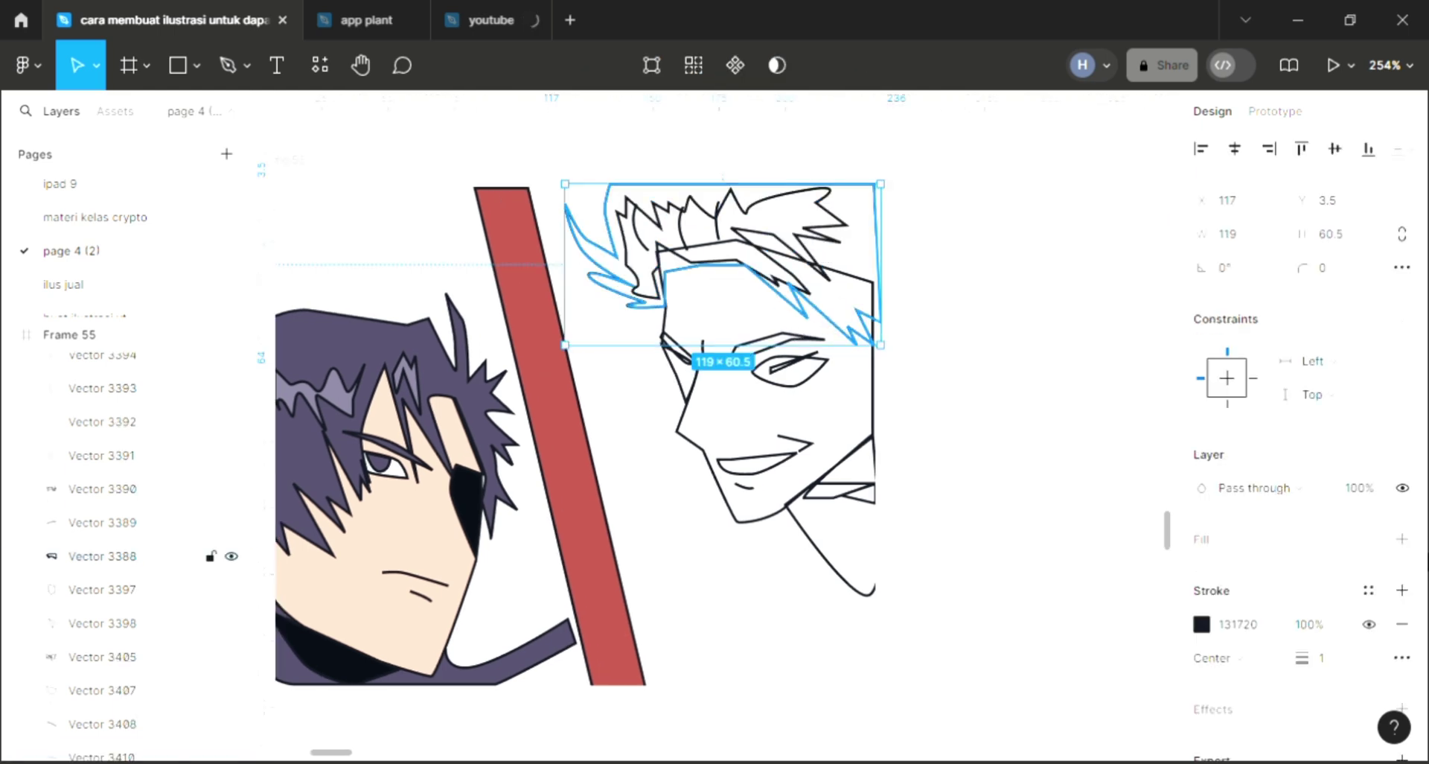
click(1362, 543)
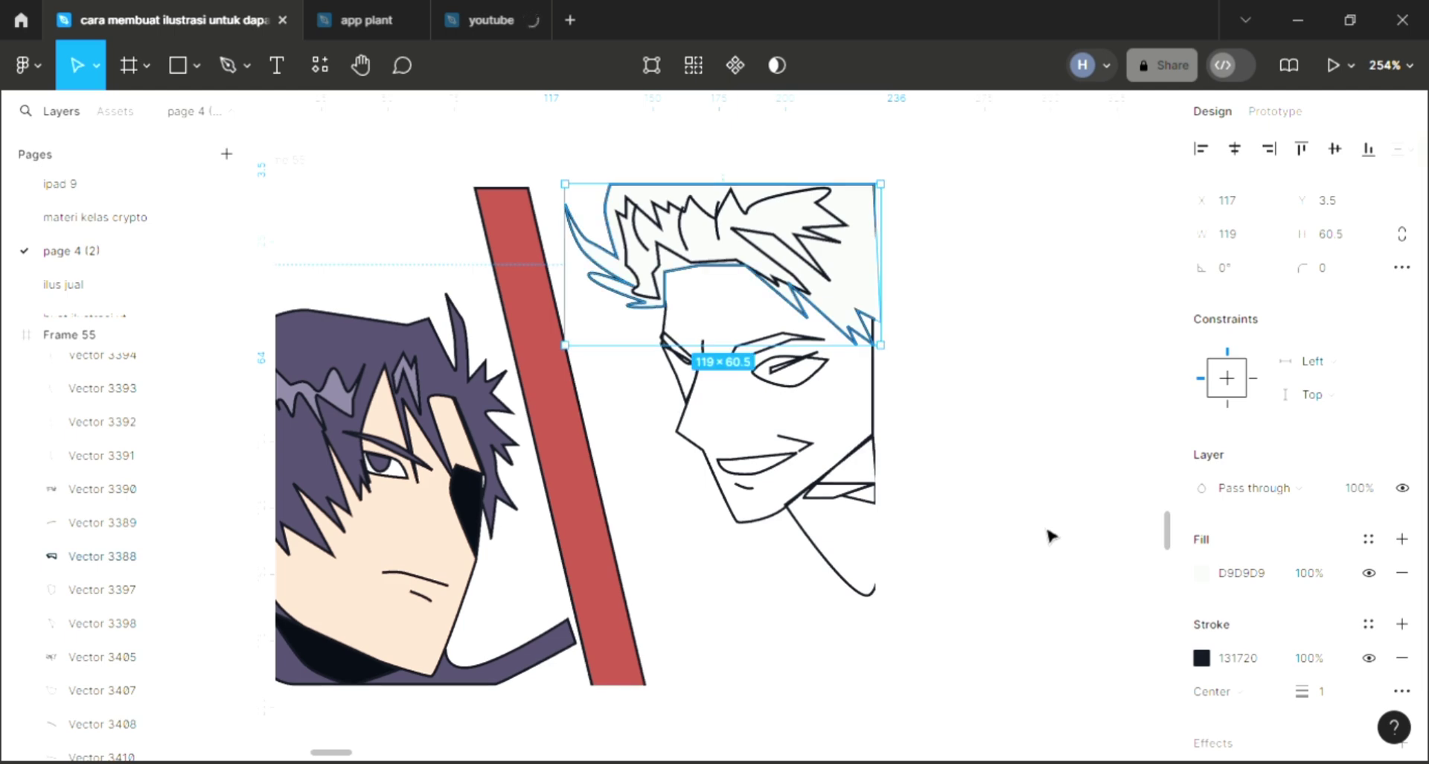
scroll(928, 531, down, 2)
scroll(921, 543, left, 3)
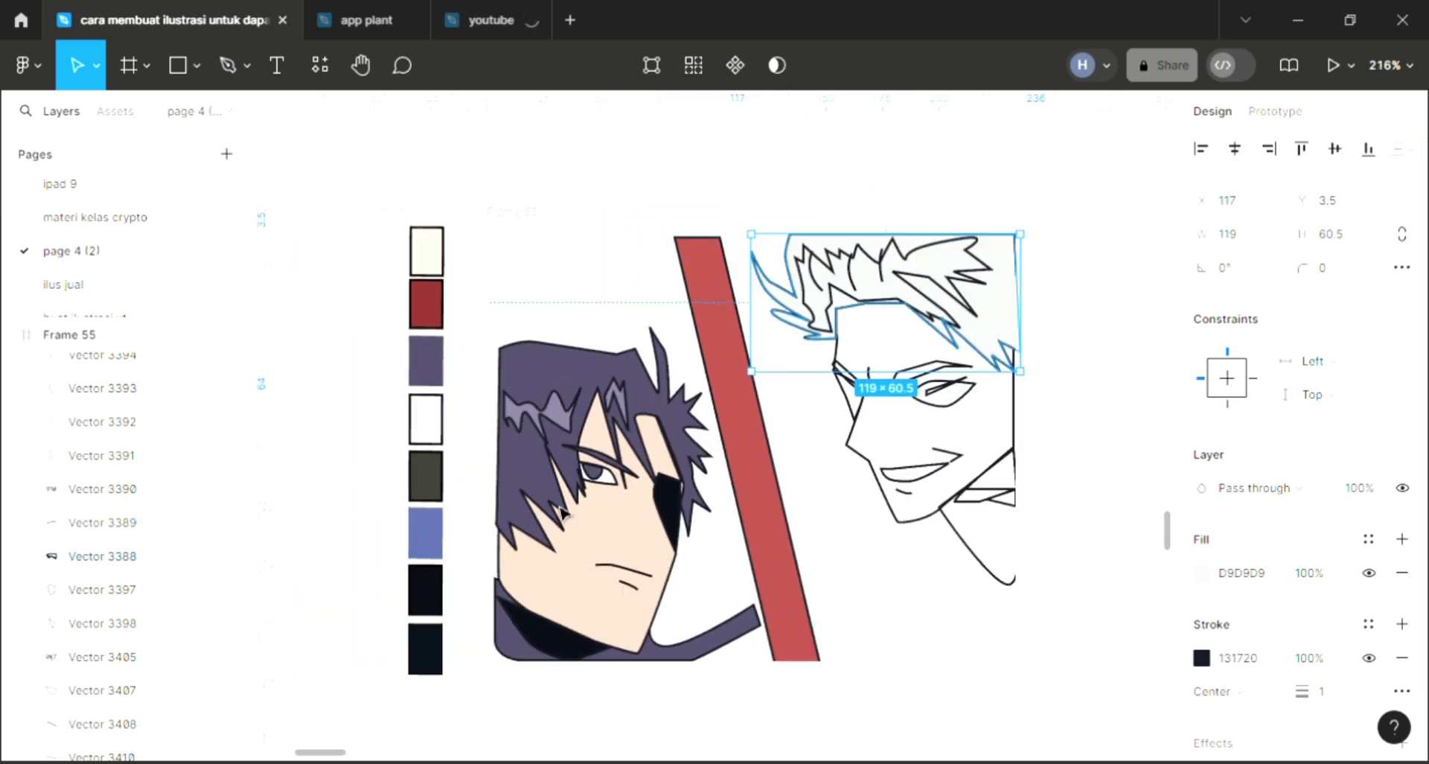
click(434, 543)
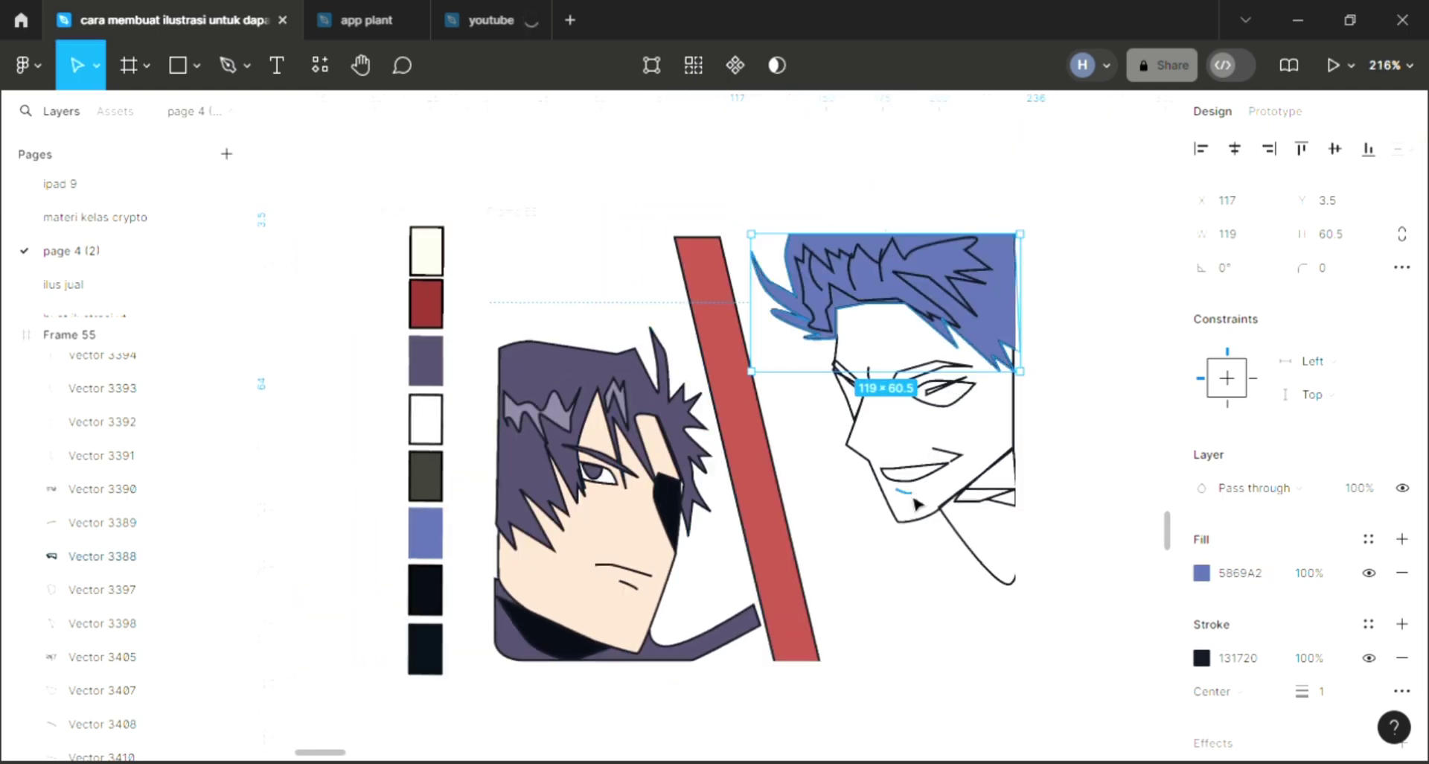
- Lighten the second character's hair fill to 8D9CCC and send the hair shape to the back
scroll(916, 496, right, 2)
scroll(918, 500, up, 3)
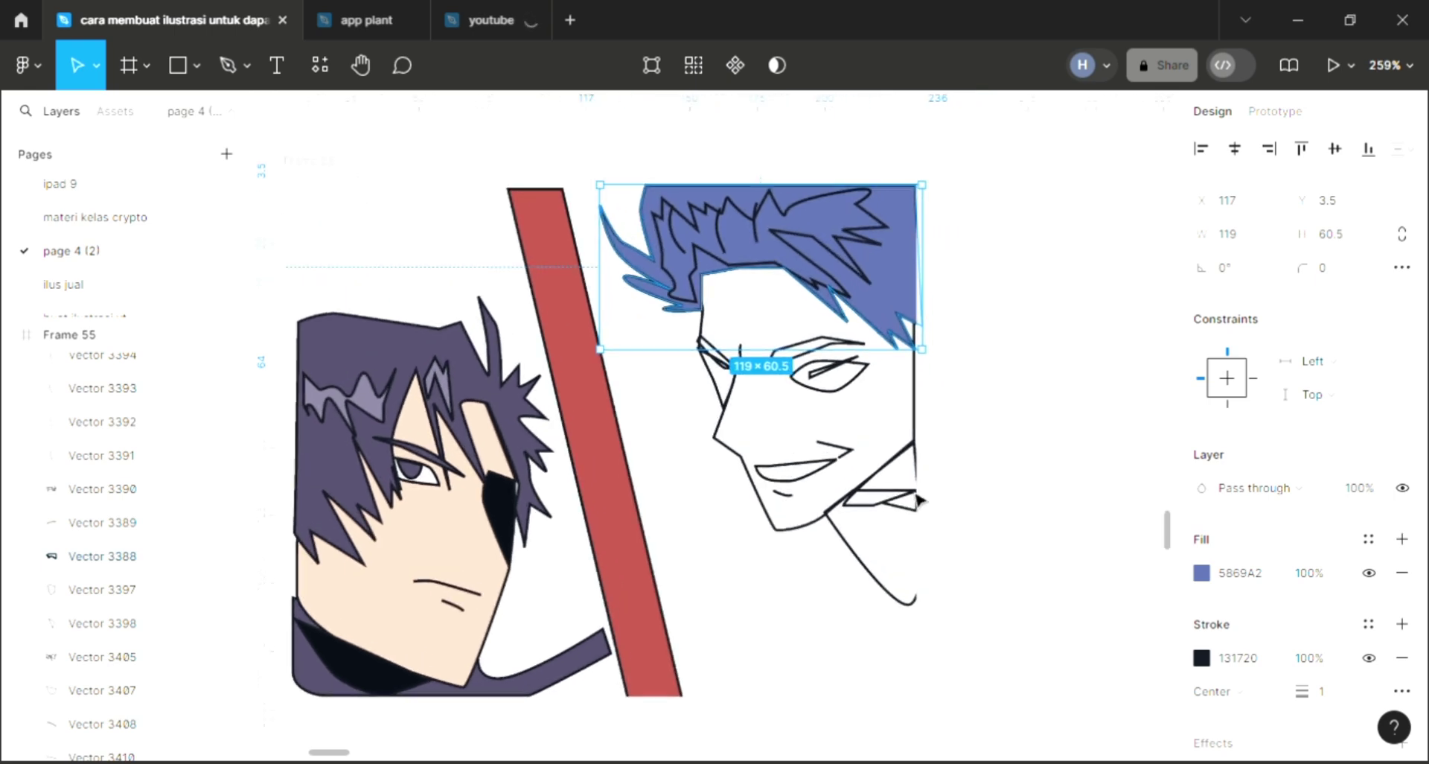
scroll(930, 497, up, 1)
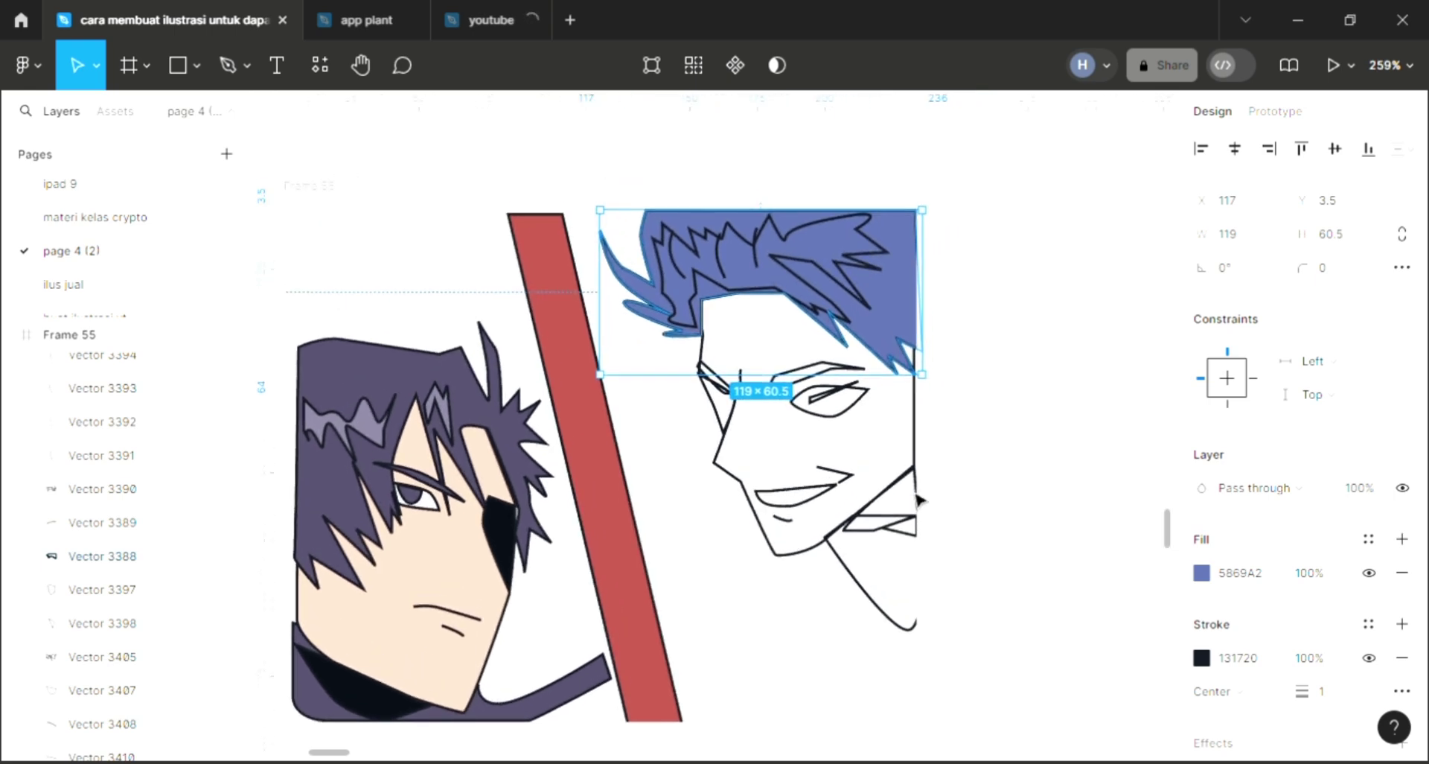
click(1201, 572)
drag(1011, 304, 1004, 269)
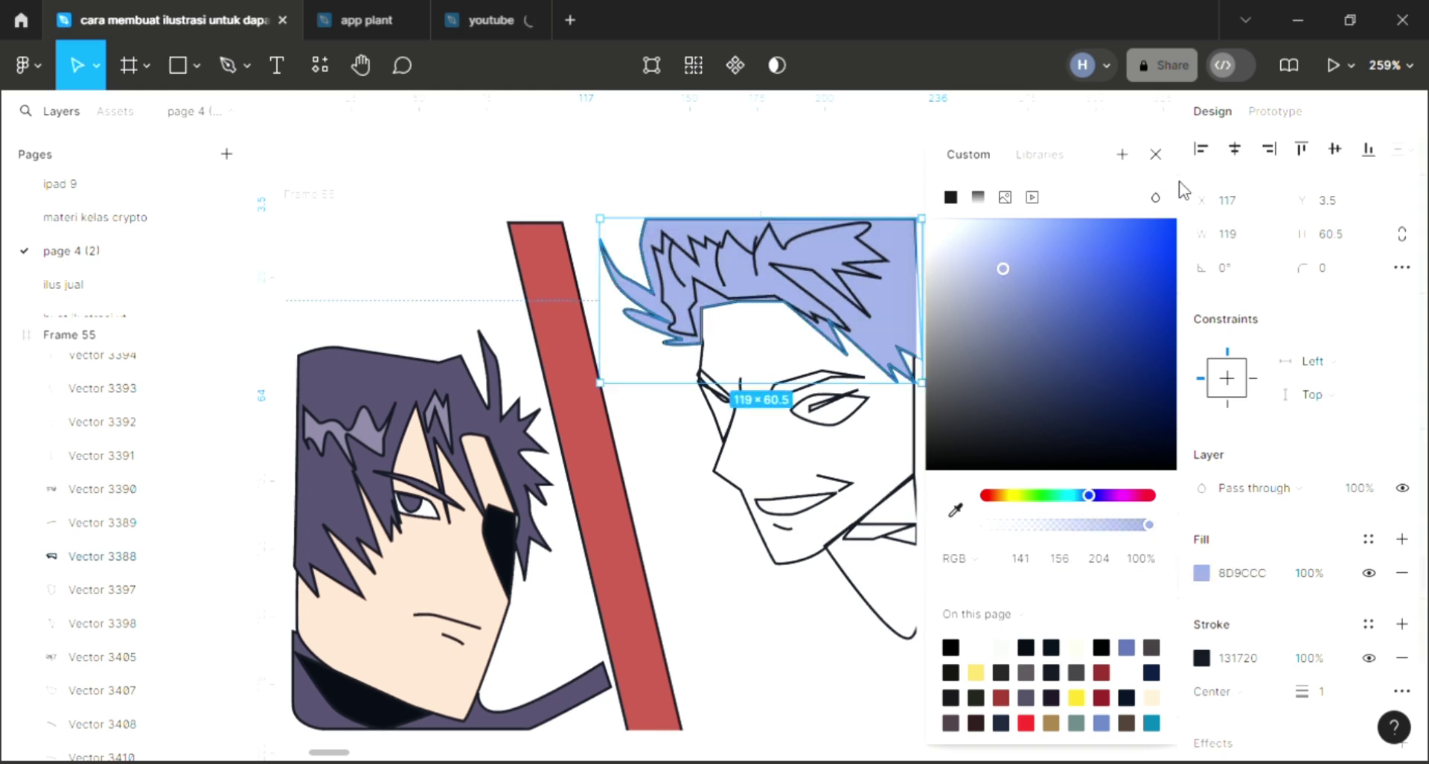
click(1156, 155)
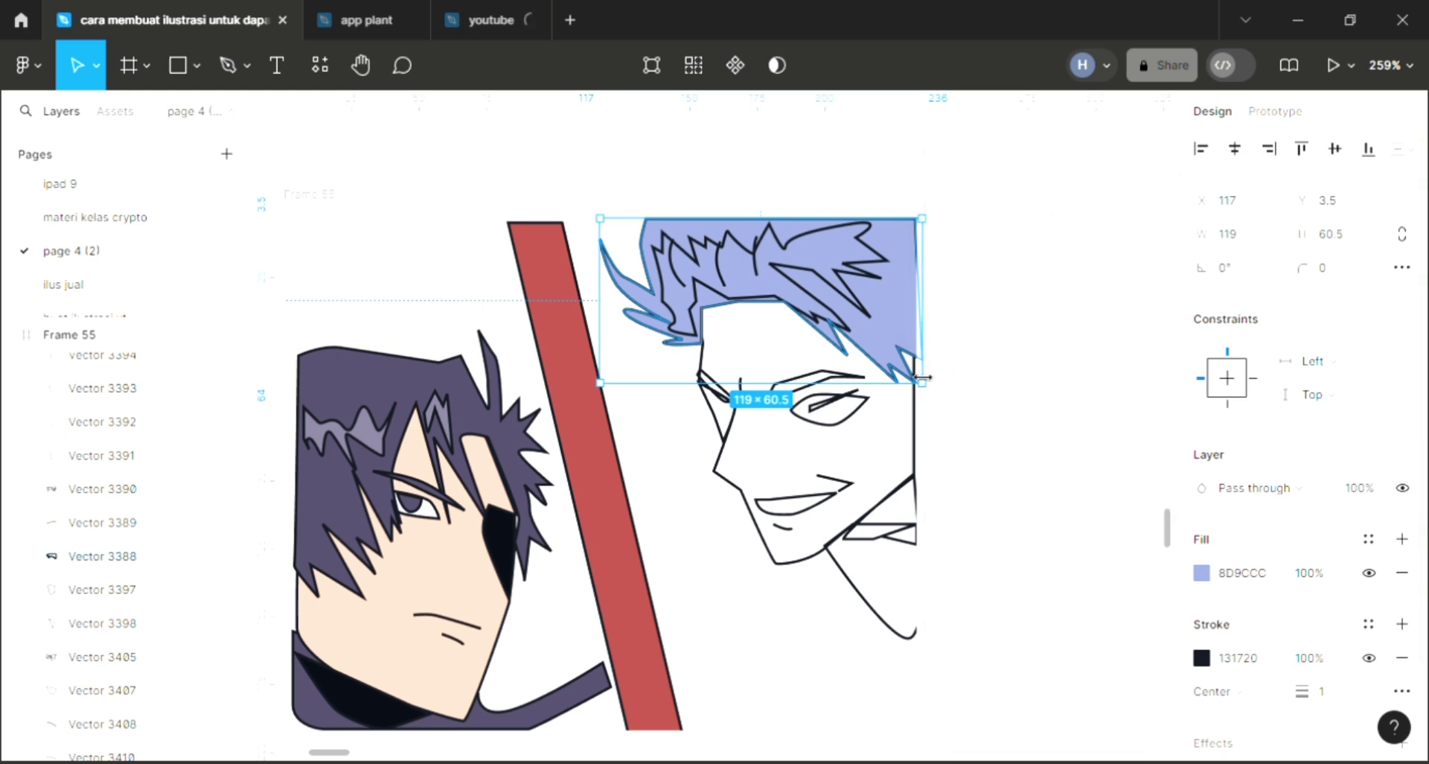
key(ctrl+shift+bracketleft)
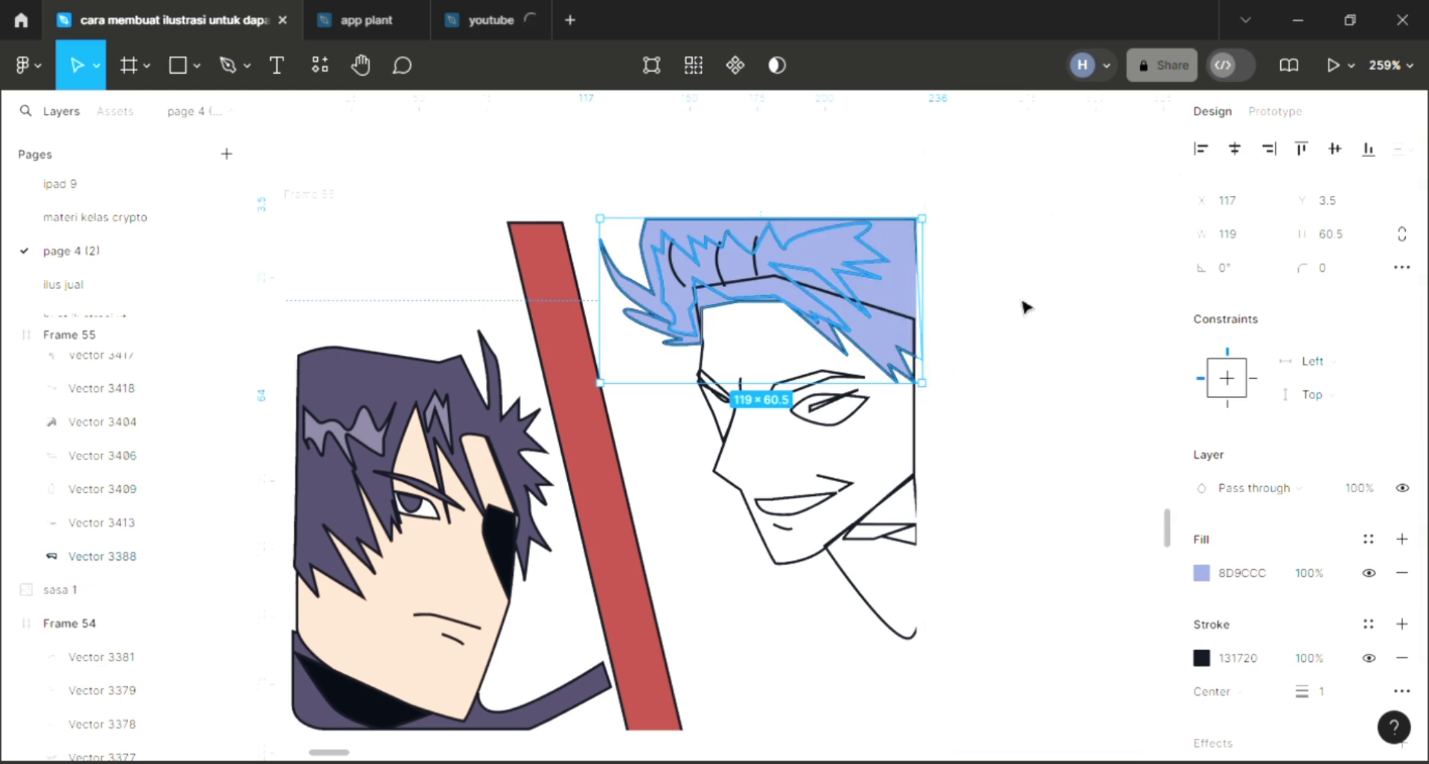
key(Escape)
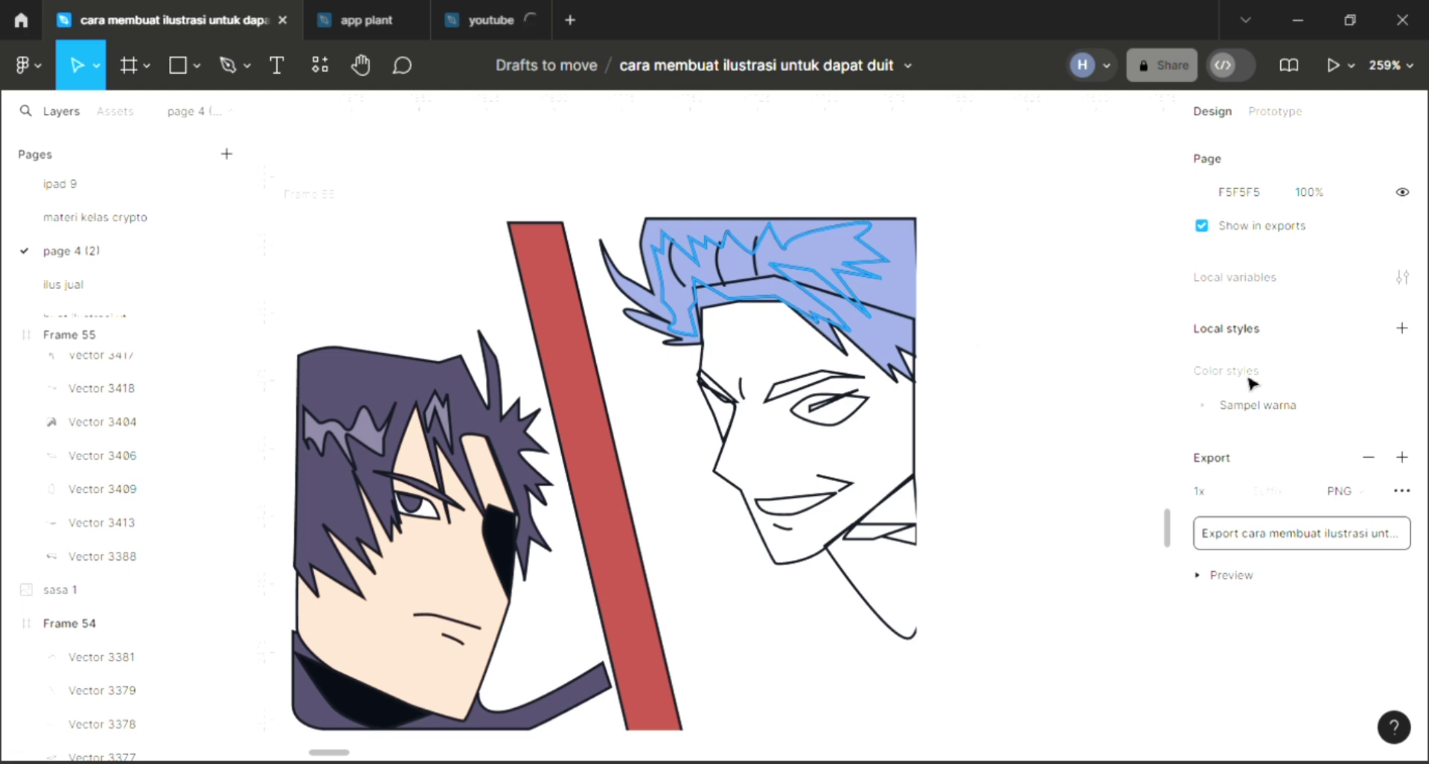
- Fill the spiky inner hair shape of the second character with the near-black palette colour 090D14
click(1339, 546)
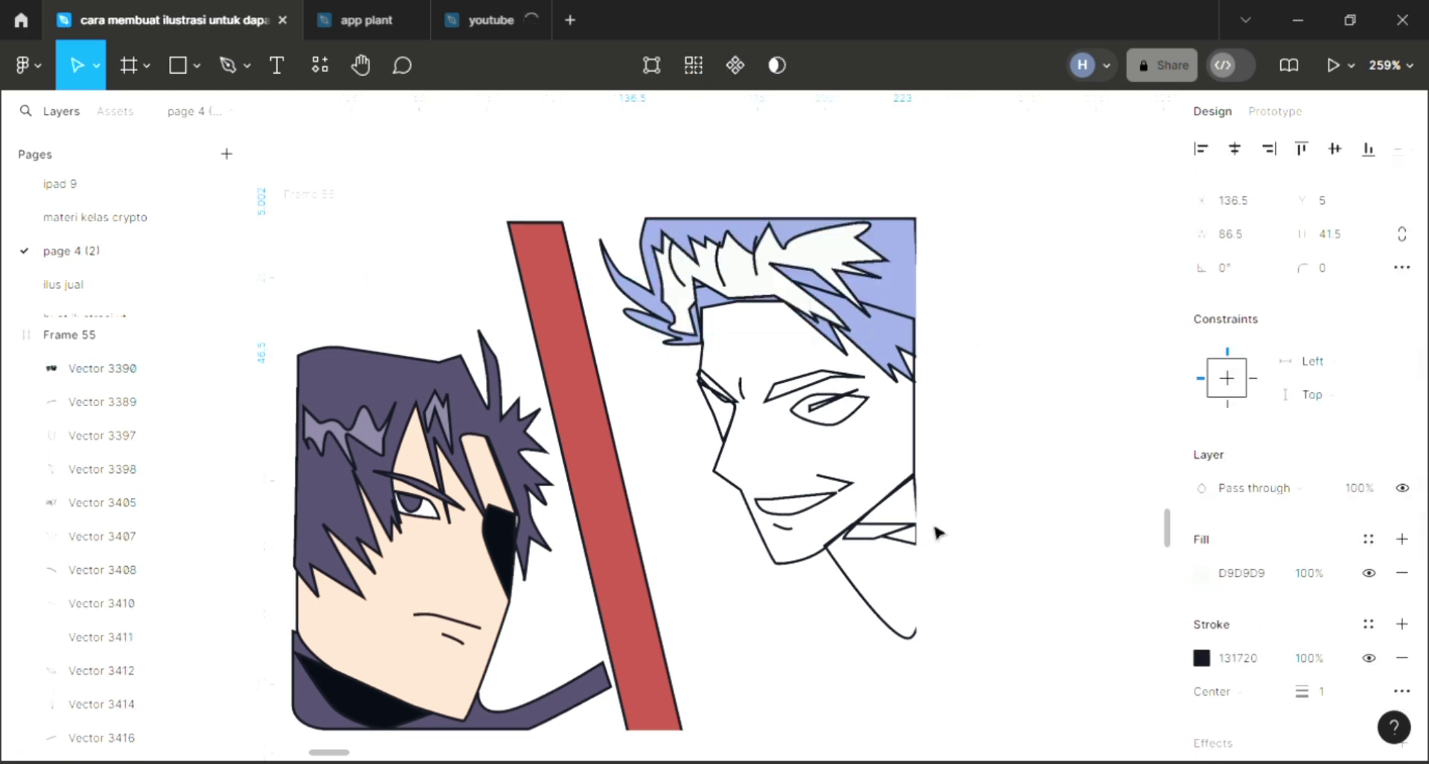
scroll(911, 529, down, 2)
scroll(911, 530, left, 1)
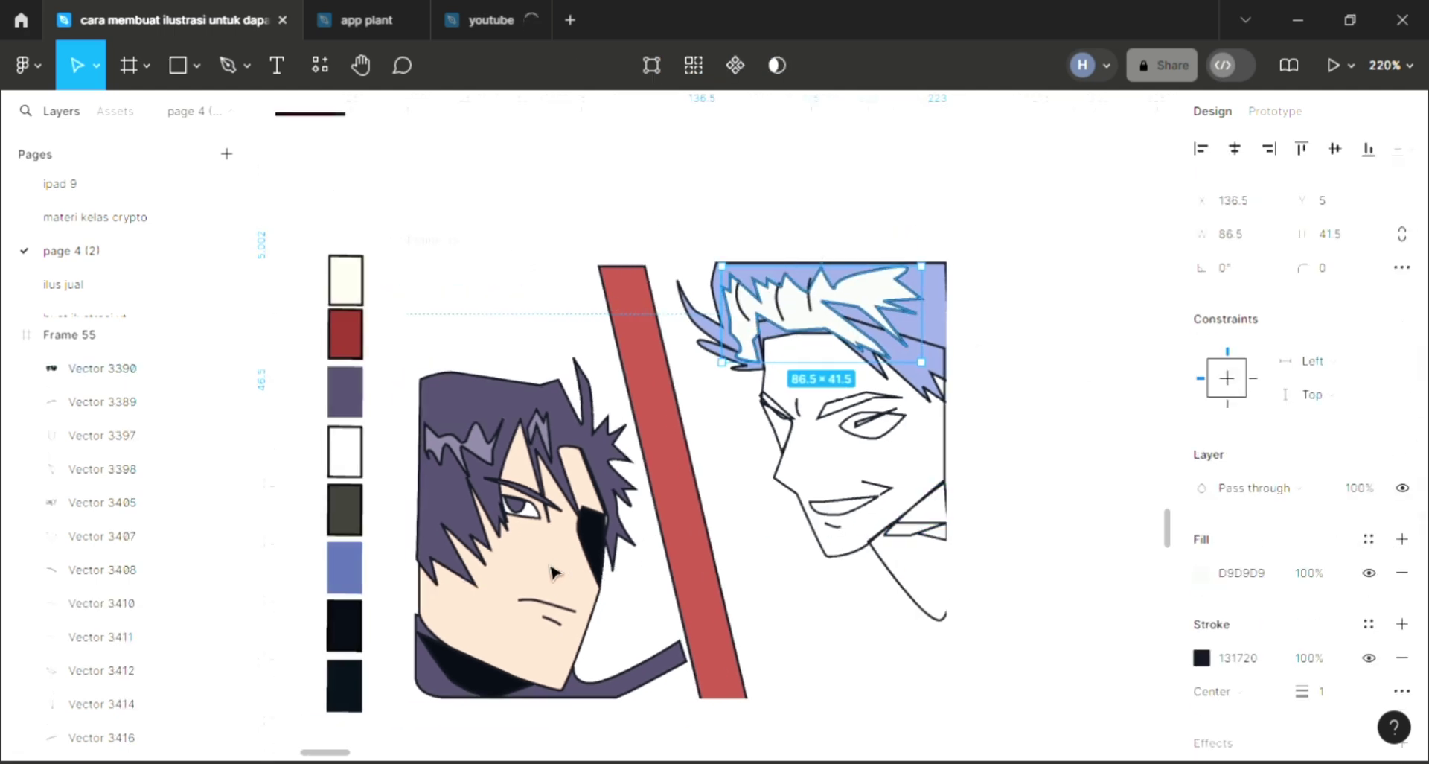
key(i)
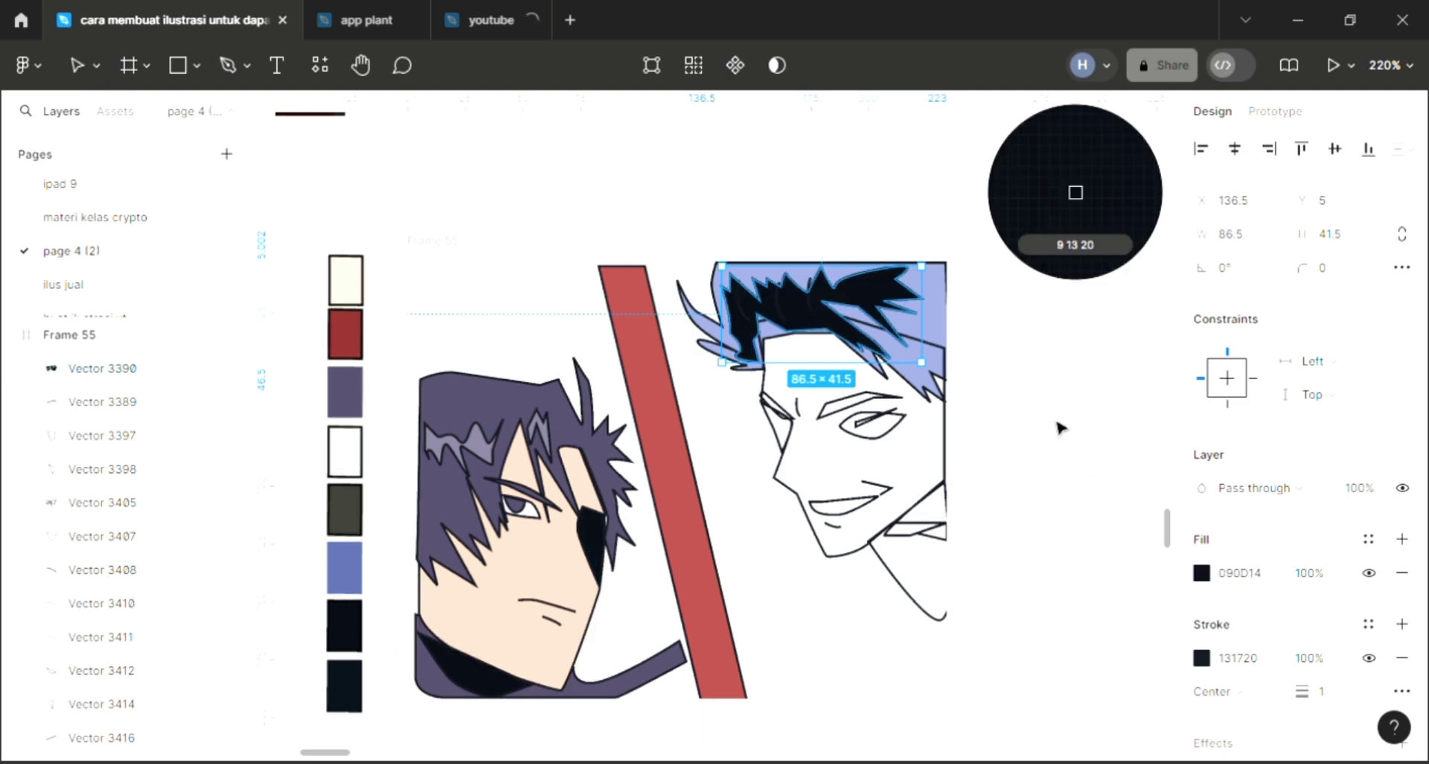
click(1039, 422)
- Fill the narrow iris shape in the second character's eye with the palette red 90362E
scroll(885, 440, up, 2)
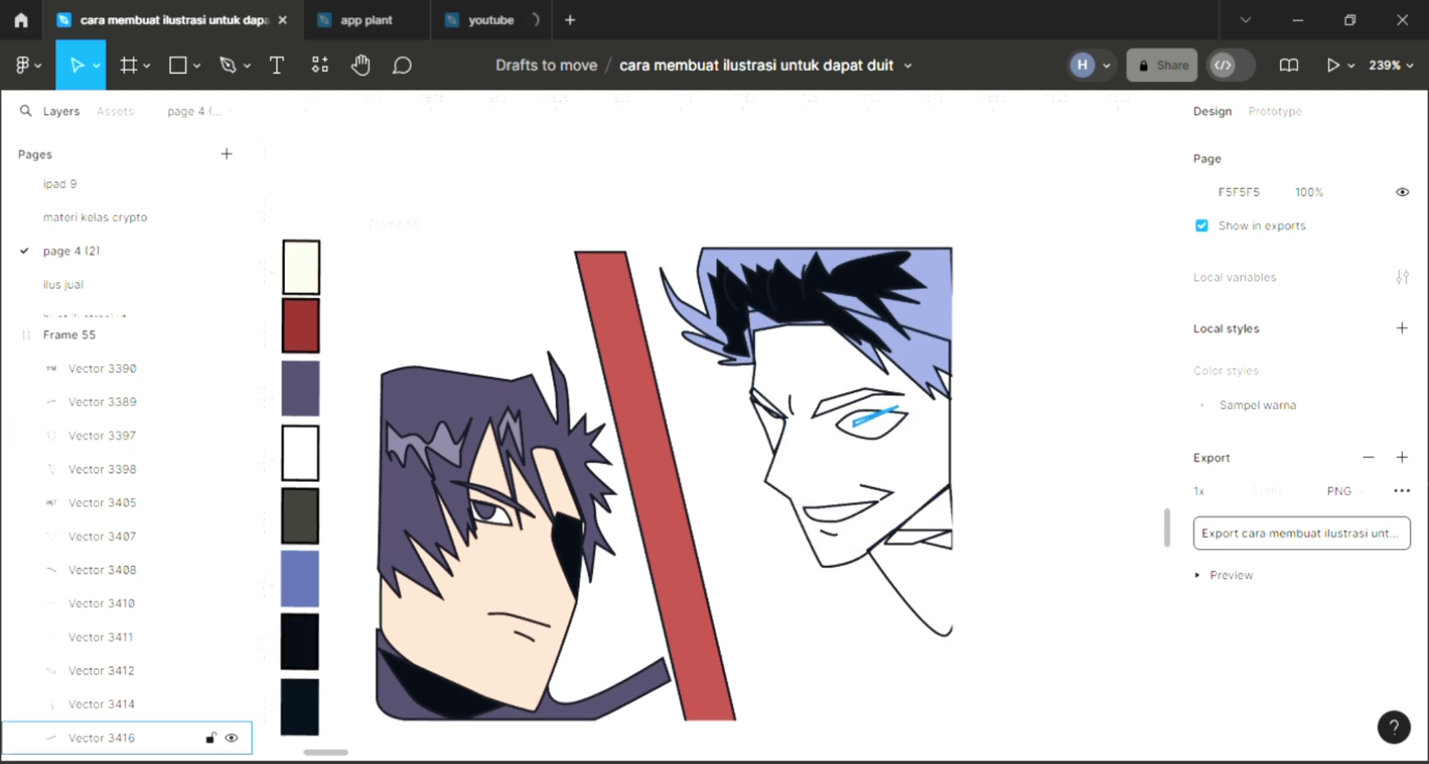
click(876, 414)
click(1404, 538)
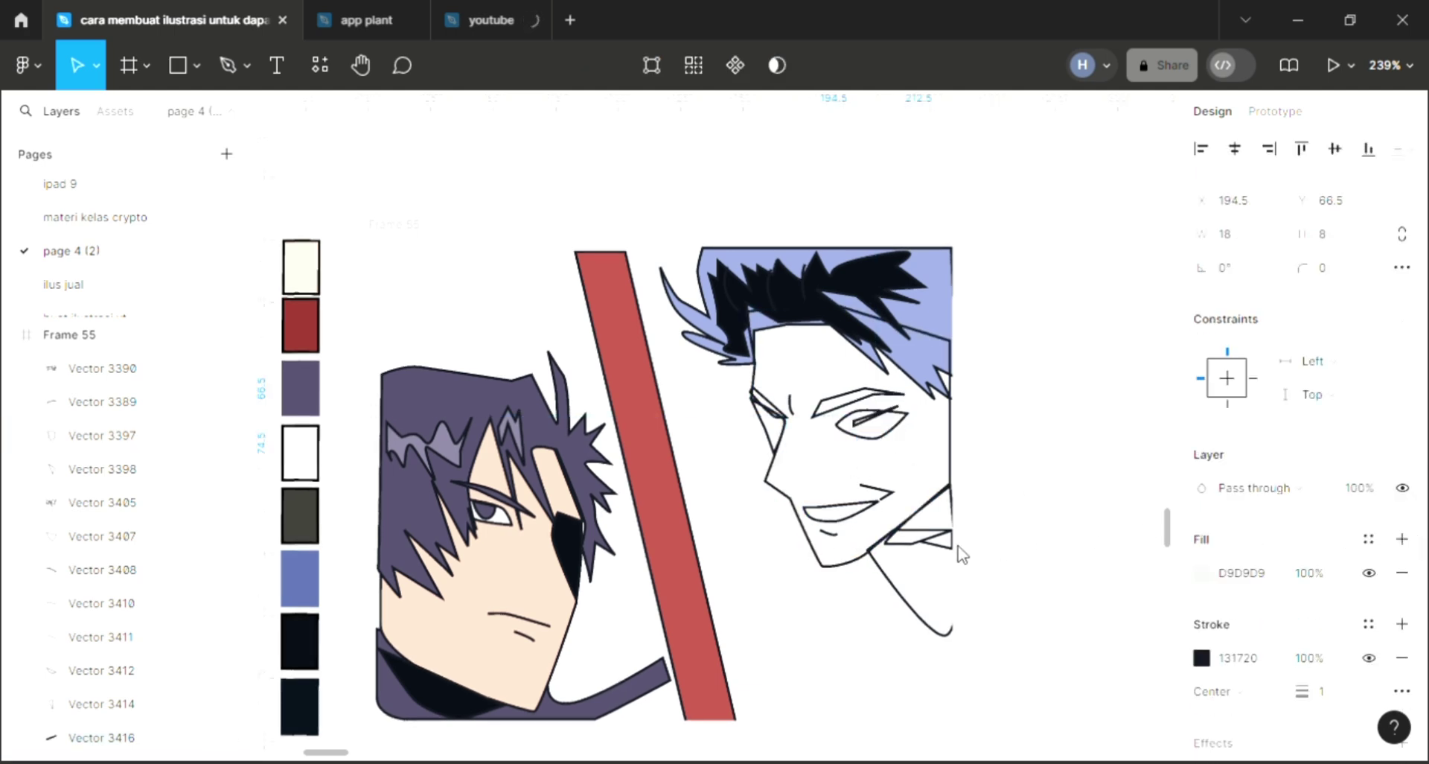
scroll(781, 549, left, 1)
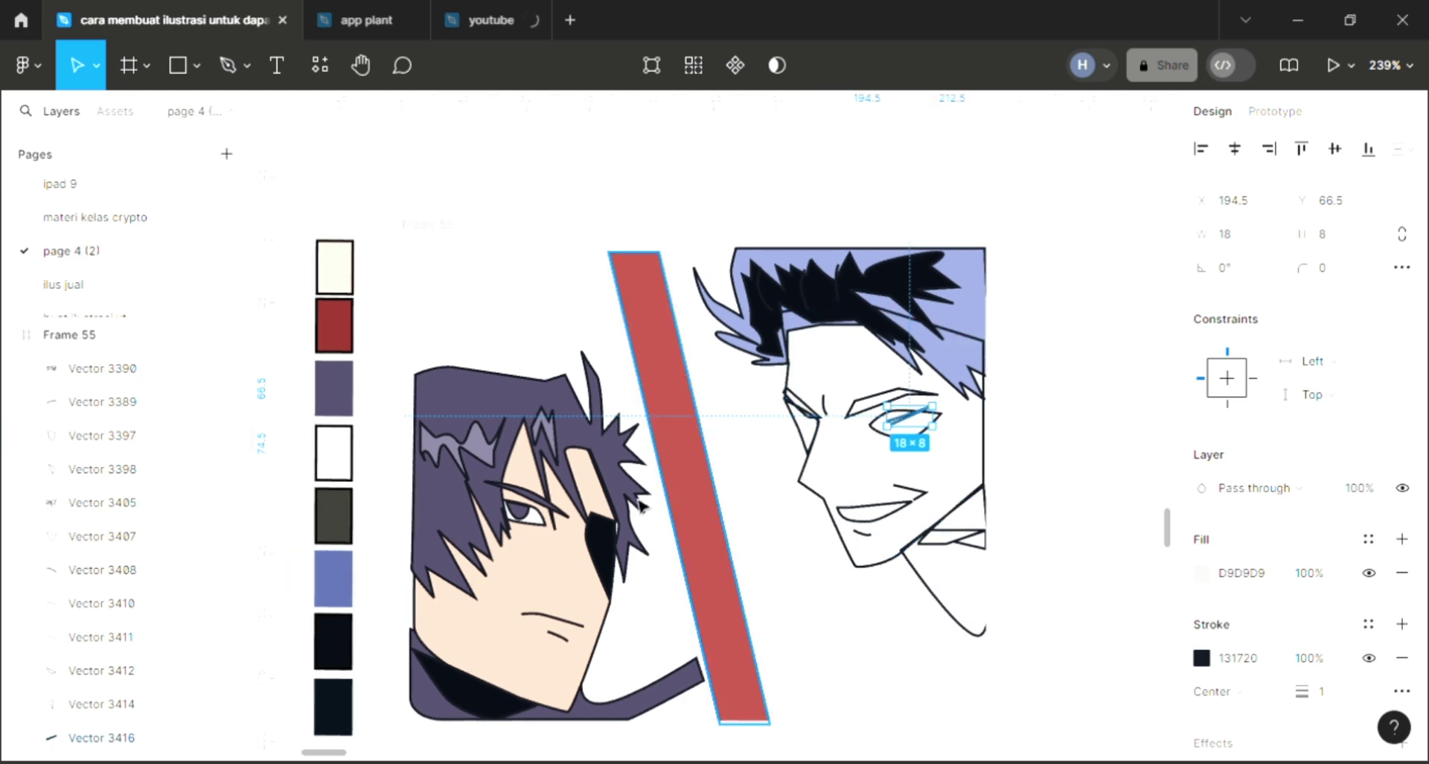
key(i)
click(344, 345)
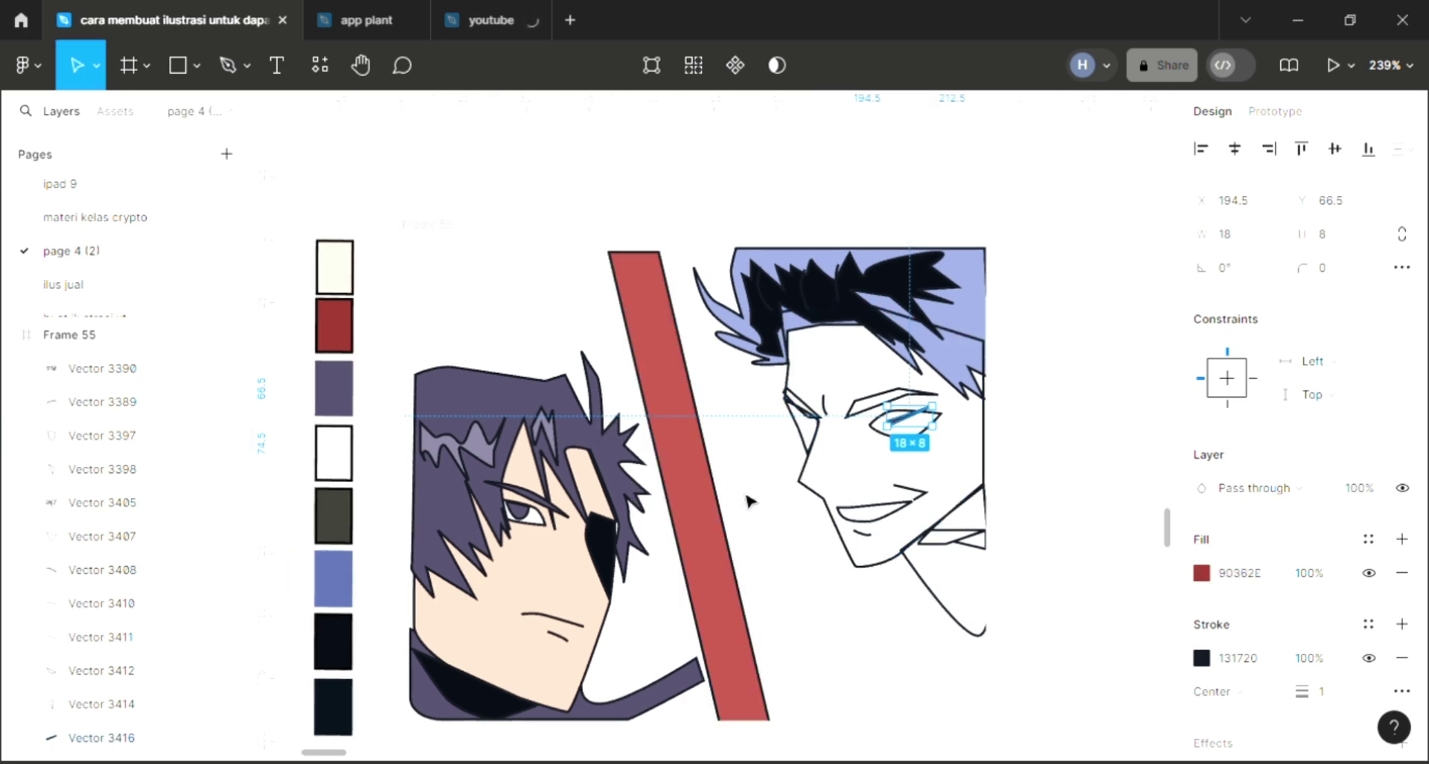
click(828, 541)
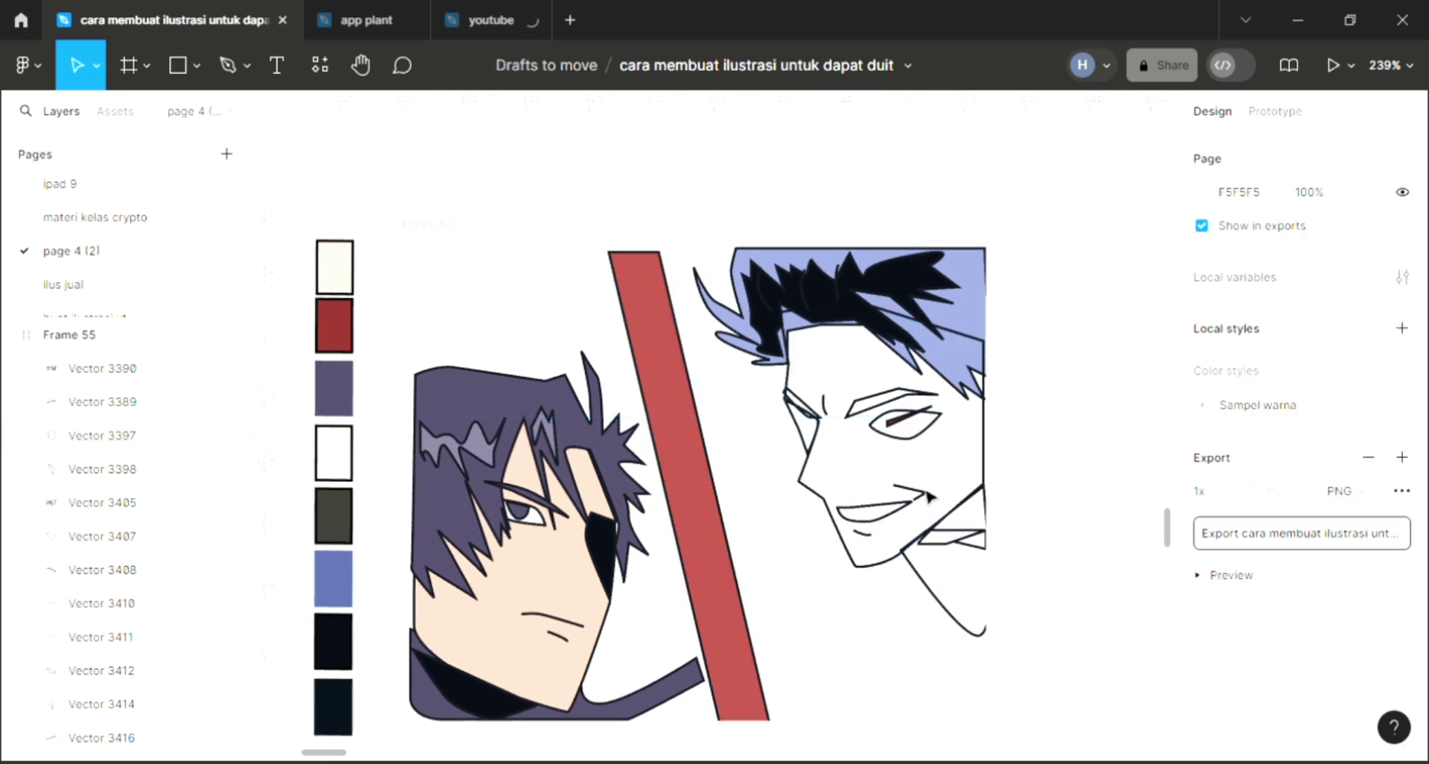
- Fill the second character's eye outline with white FFFFFF and send it to the back, behind the iris
scroll(908, 458, up, 2)
click(909, 437)
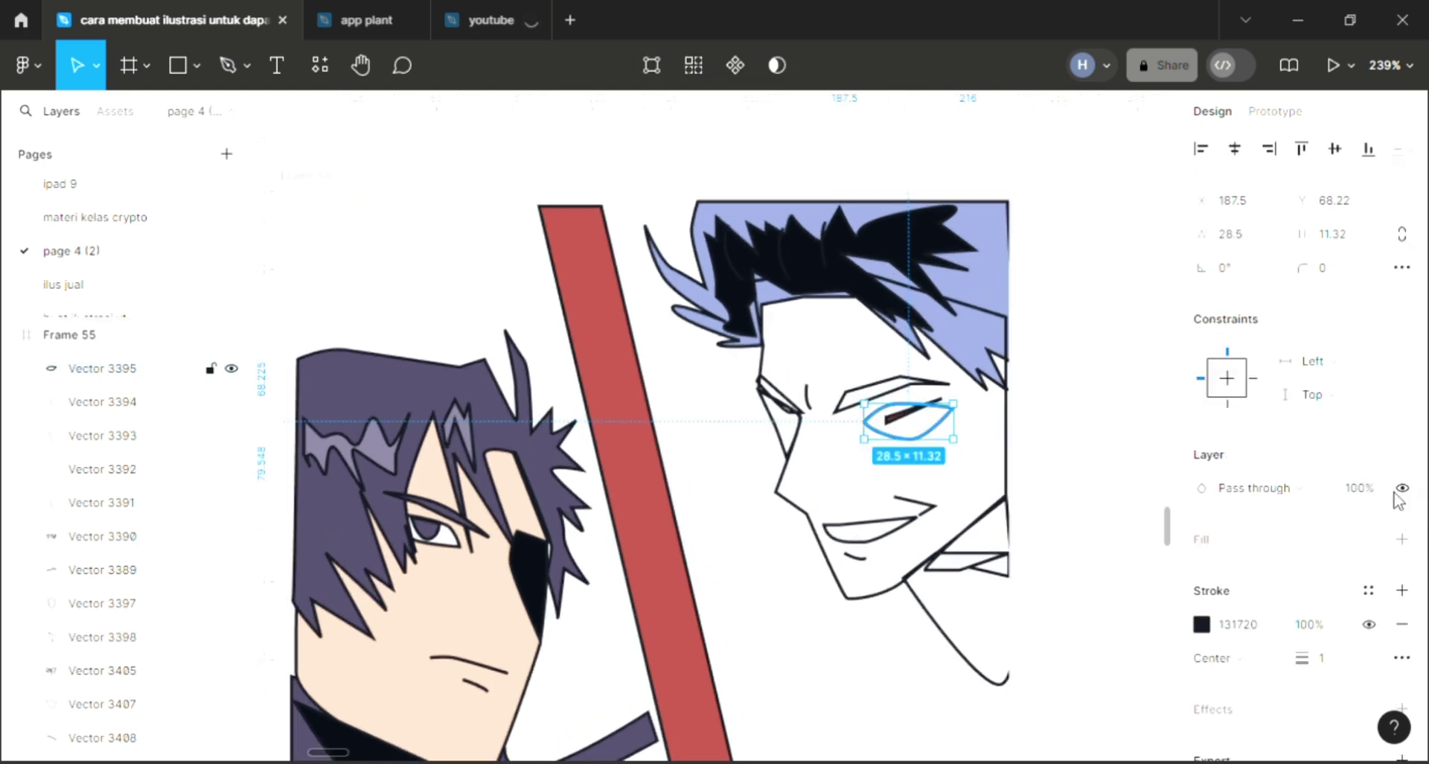
click(1402, 538)
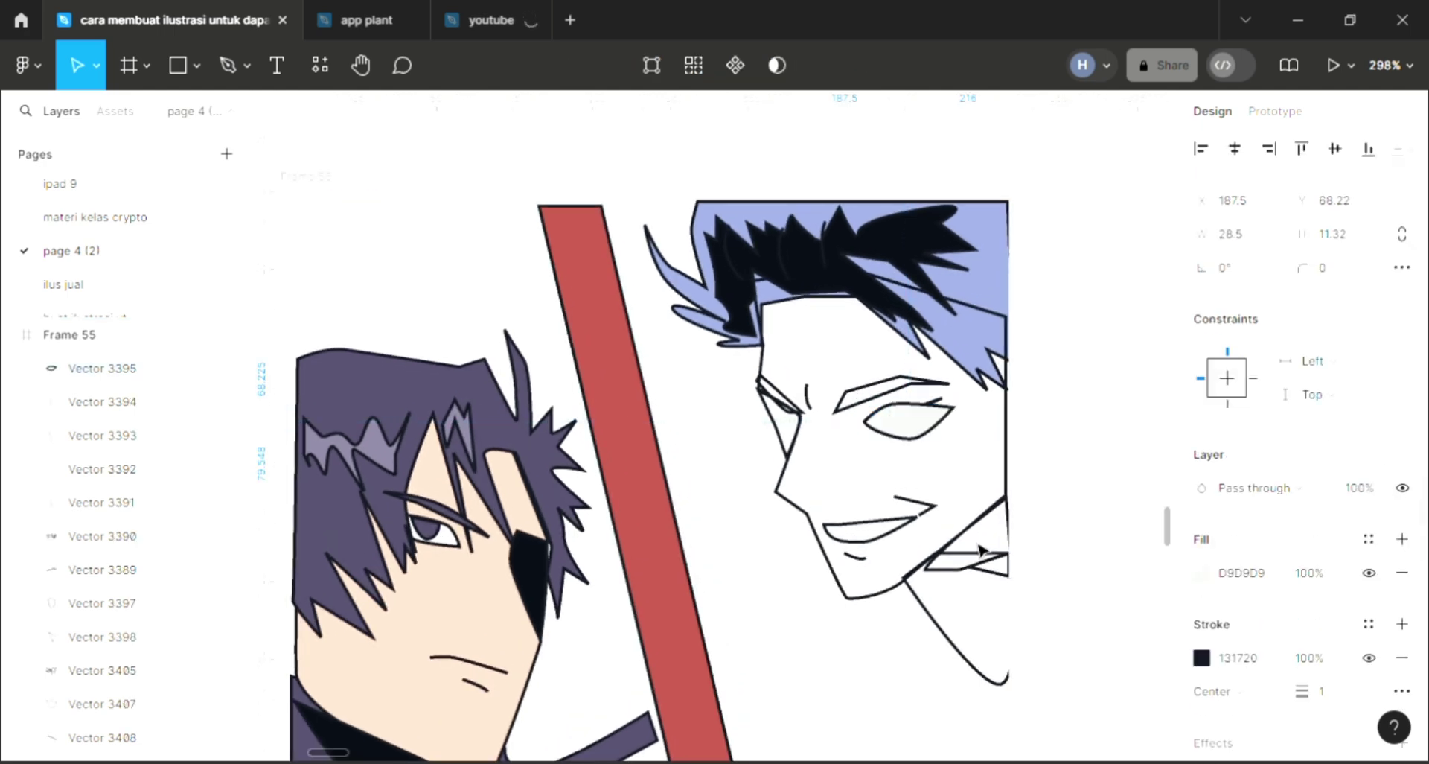
key(ctrl+shift+[)
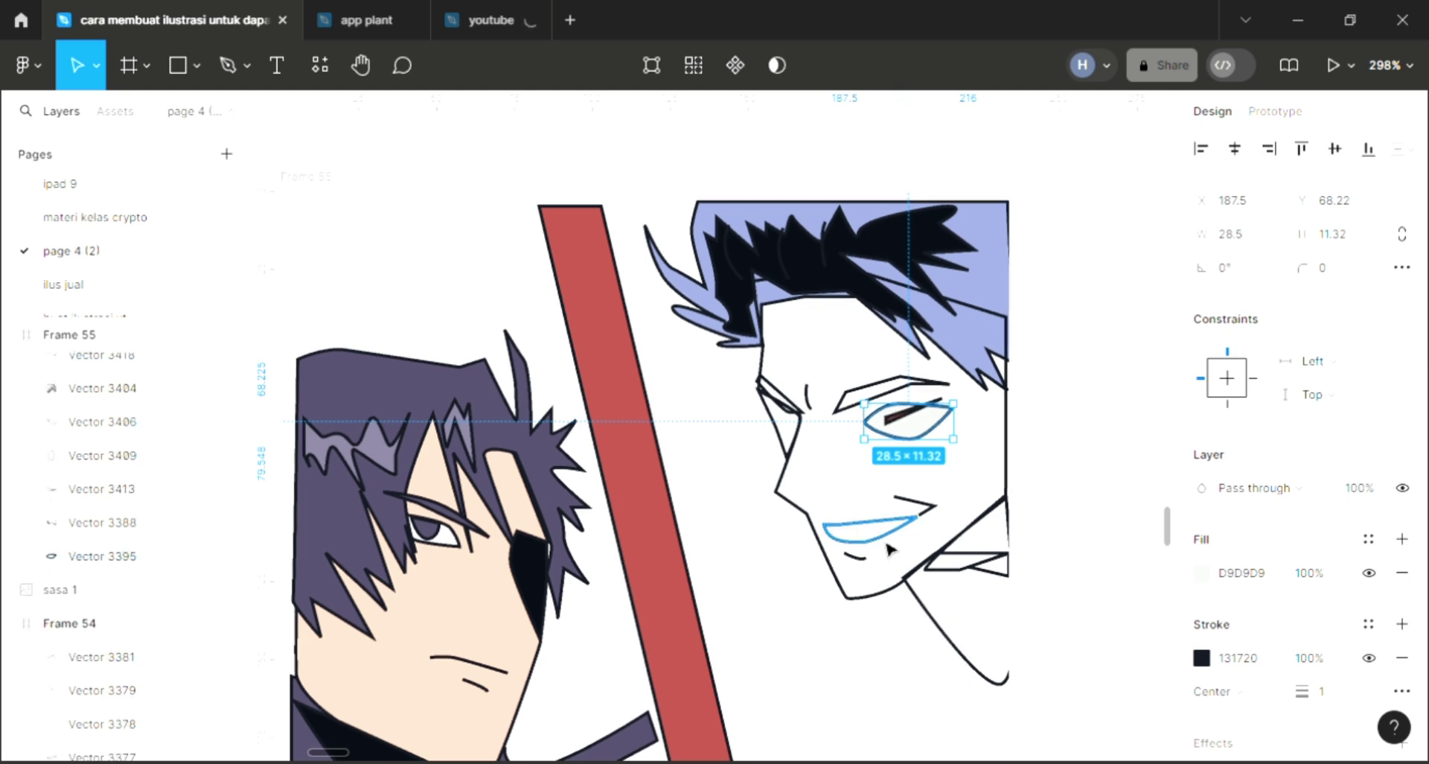
key(i)
click(817, 482)
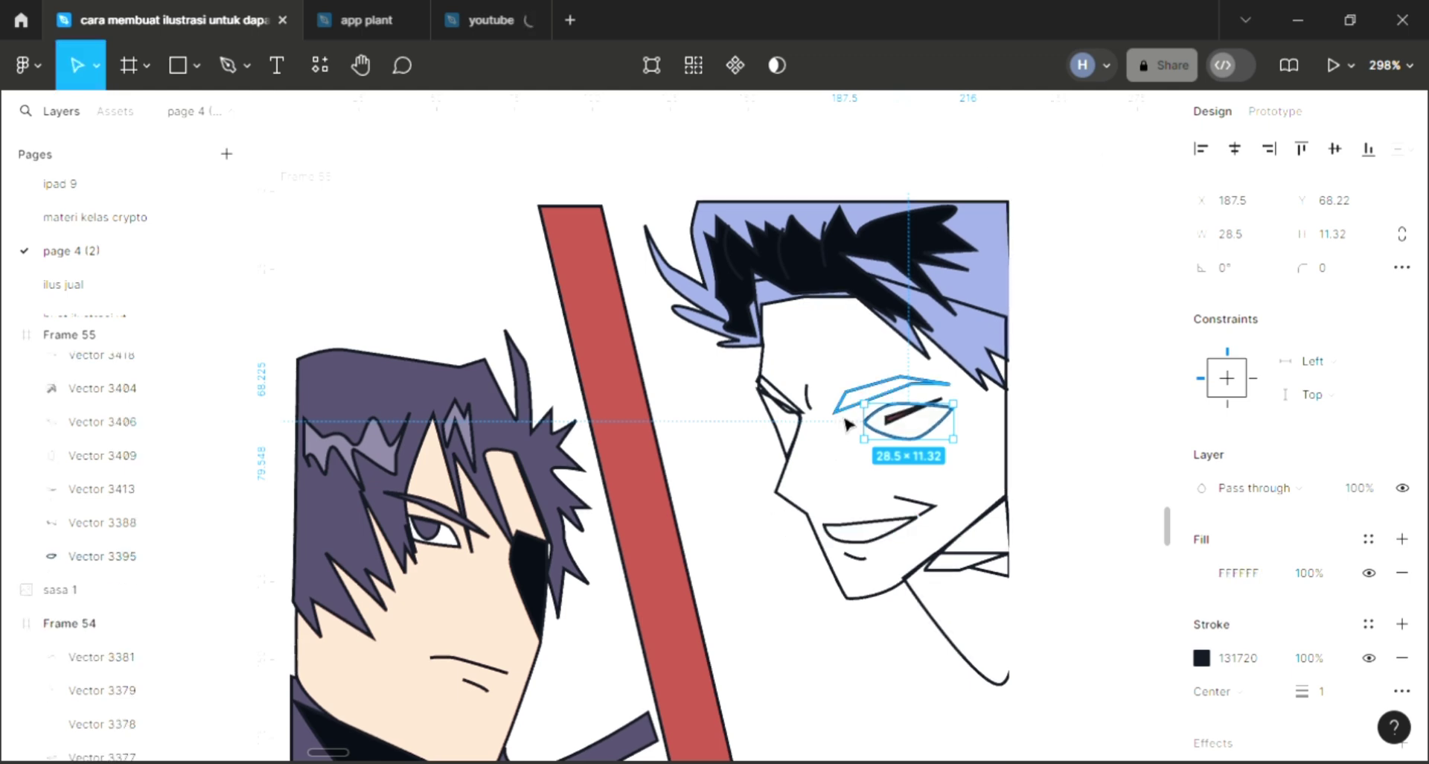
- Fill the second character's larger eyebrow, above the open eye, with the blue 8D9CCC sampled from the hair
click(871, 392)
click(1401, 538)
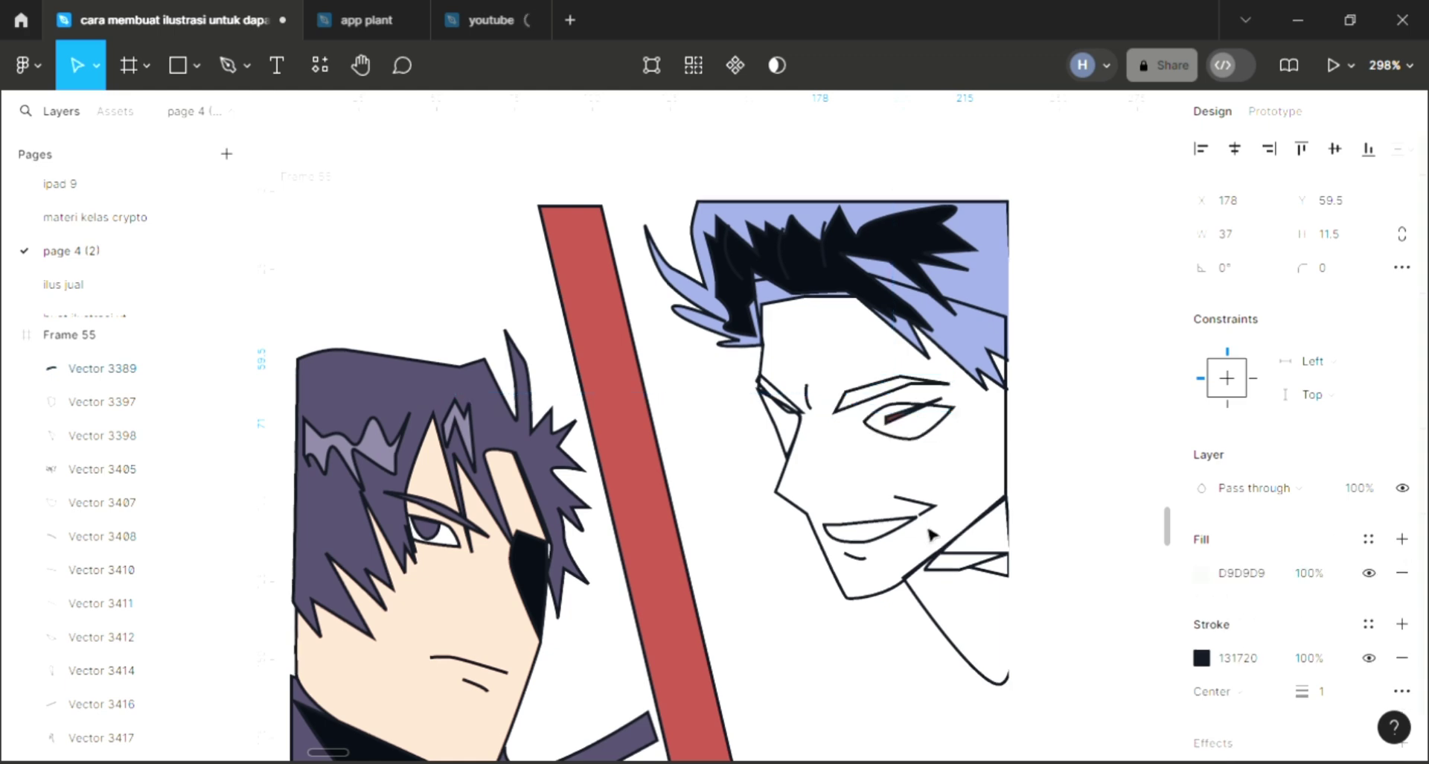
scroll(893, 372, right, 2)
key(i)
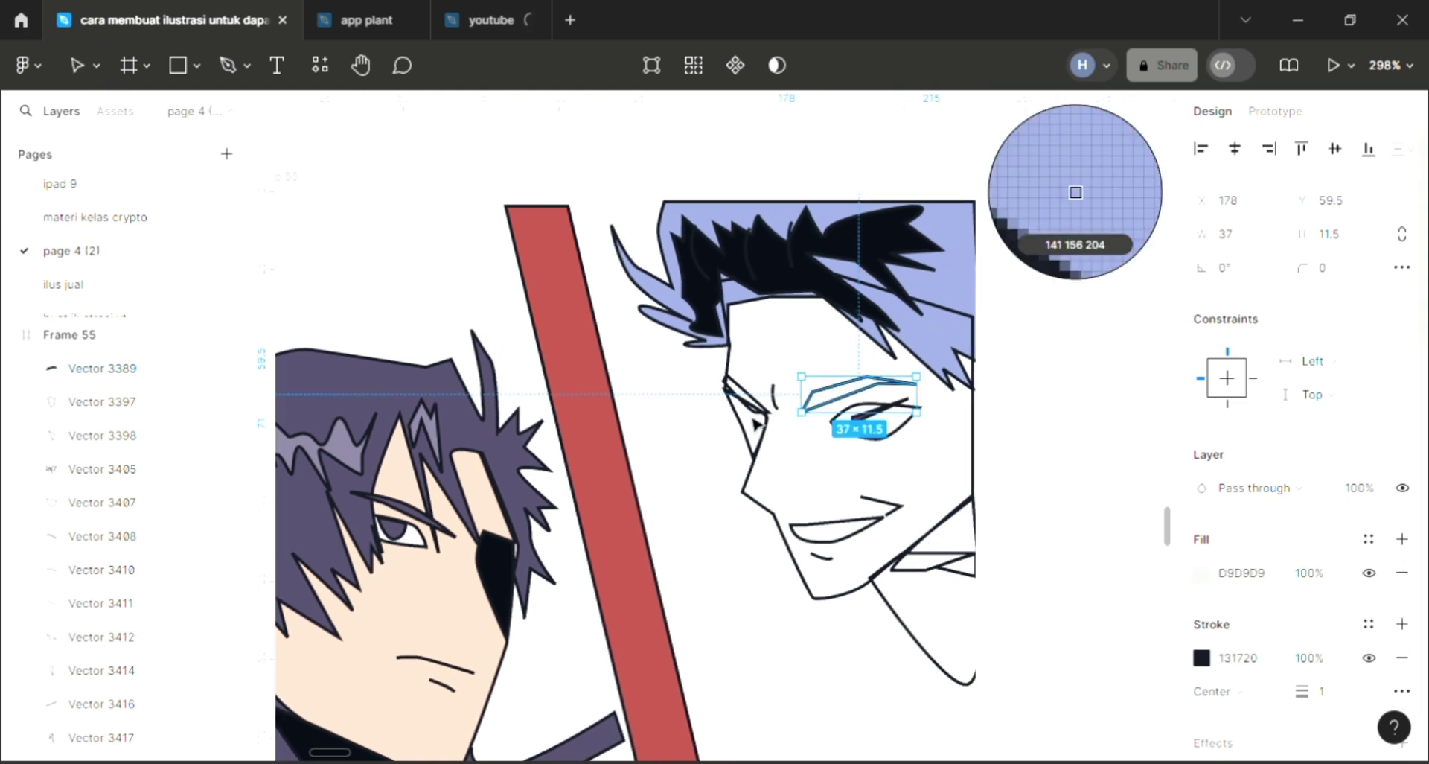
click(942, 262)
- Fill the second character's smaller eyebrow at the far edge of the face with the sampled hair blue
click(745, 395)
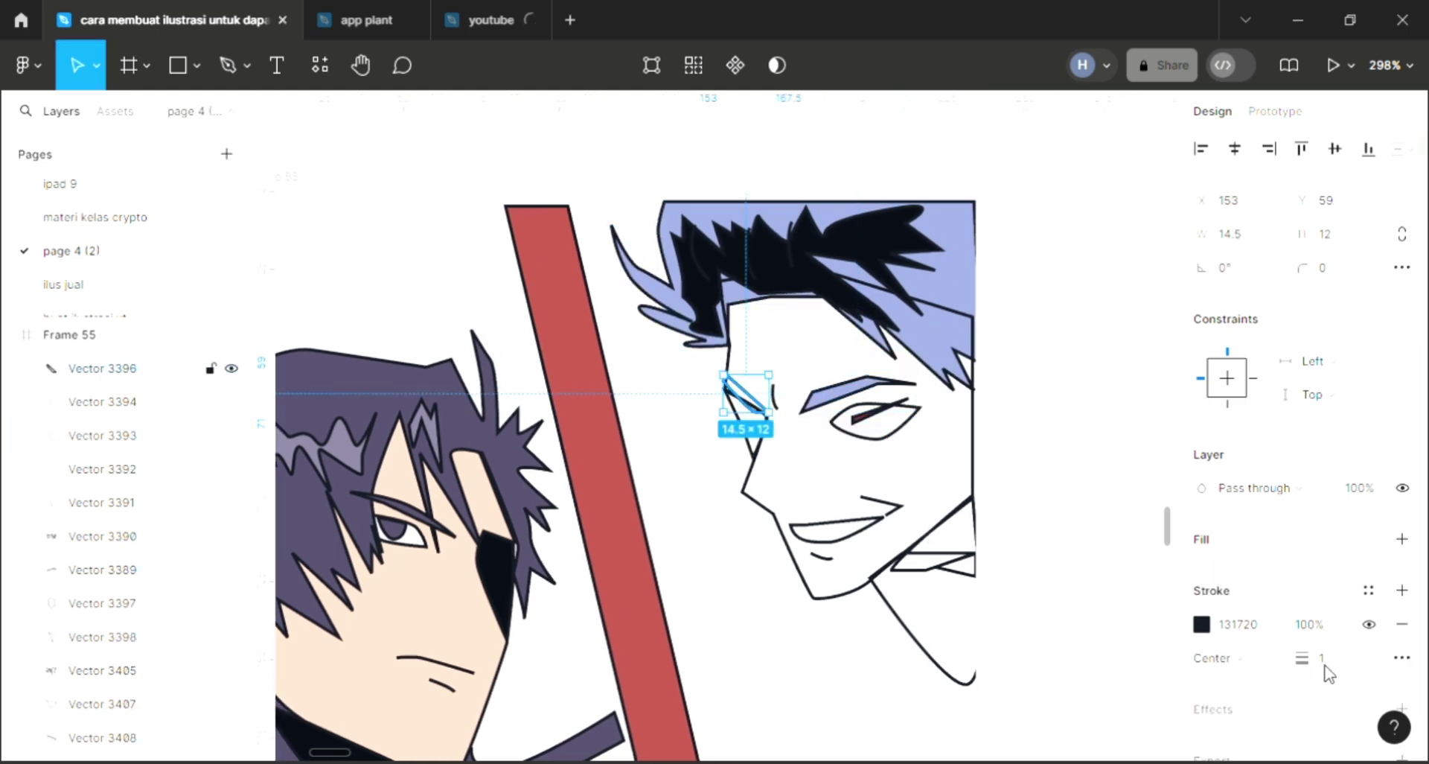
click(1401, 538)
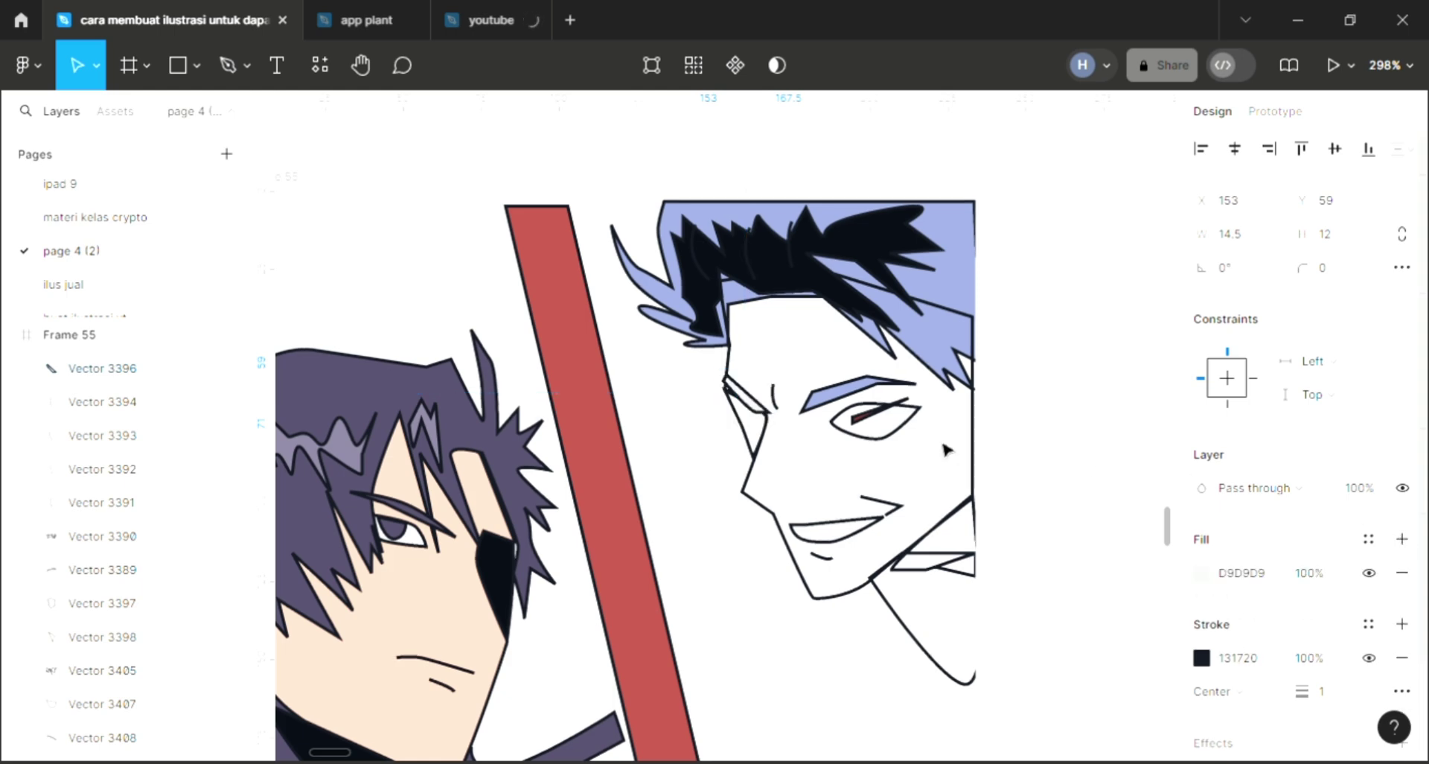
key(i)
click(963, 287)
- Fill the second character's face outline with skin colour F2CAB6 sampled from the first character, and send the face to the back
click(778, 532)
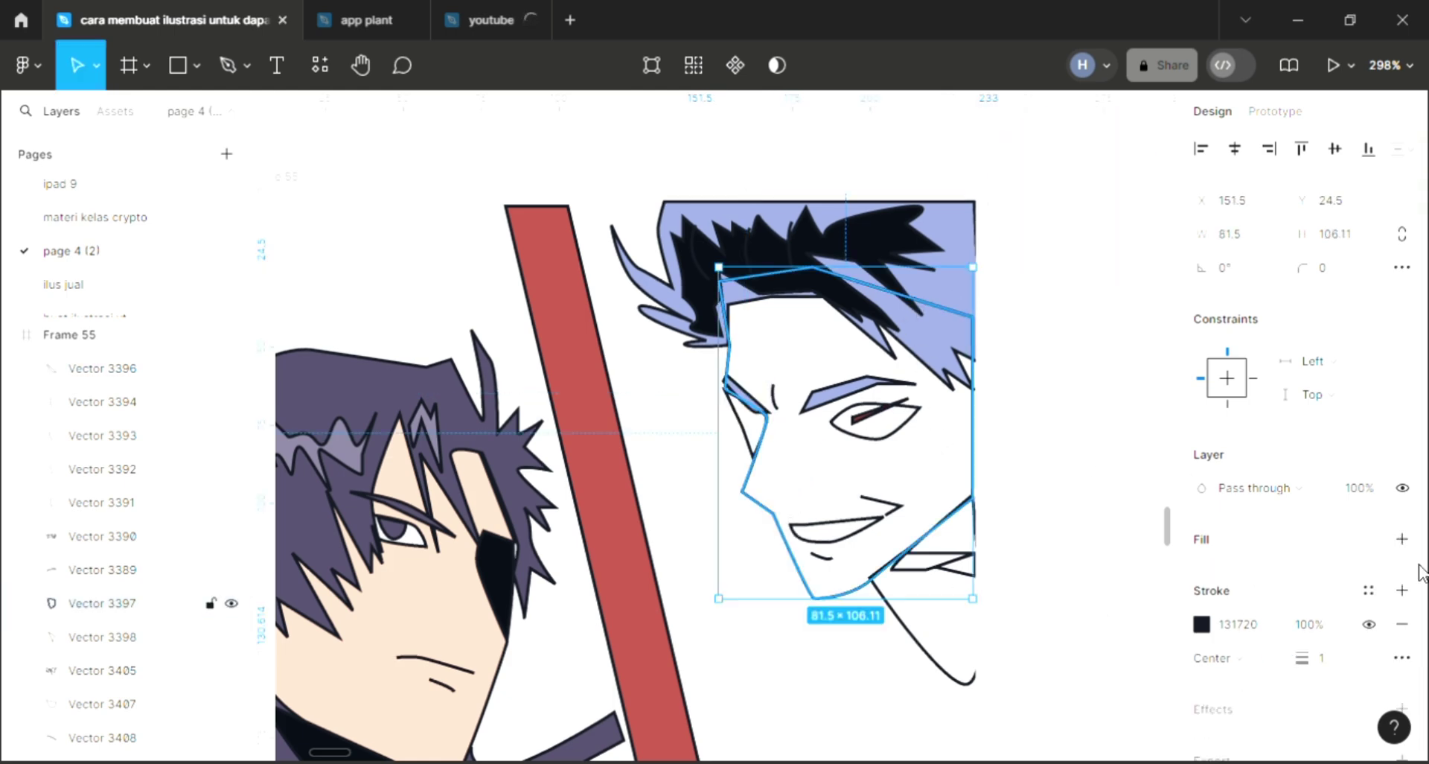
click(1402, 538)
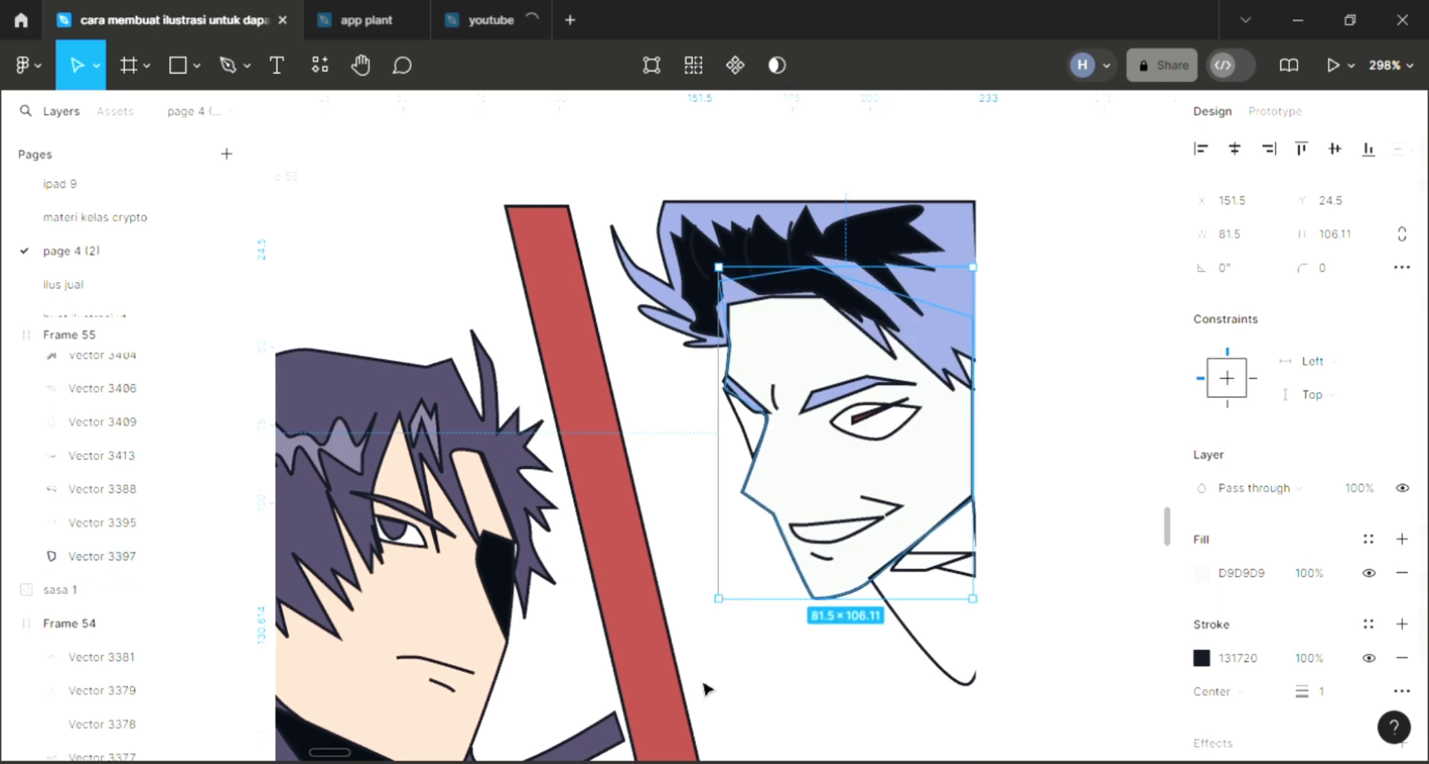
key(i)
click(452, 664)
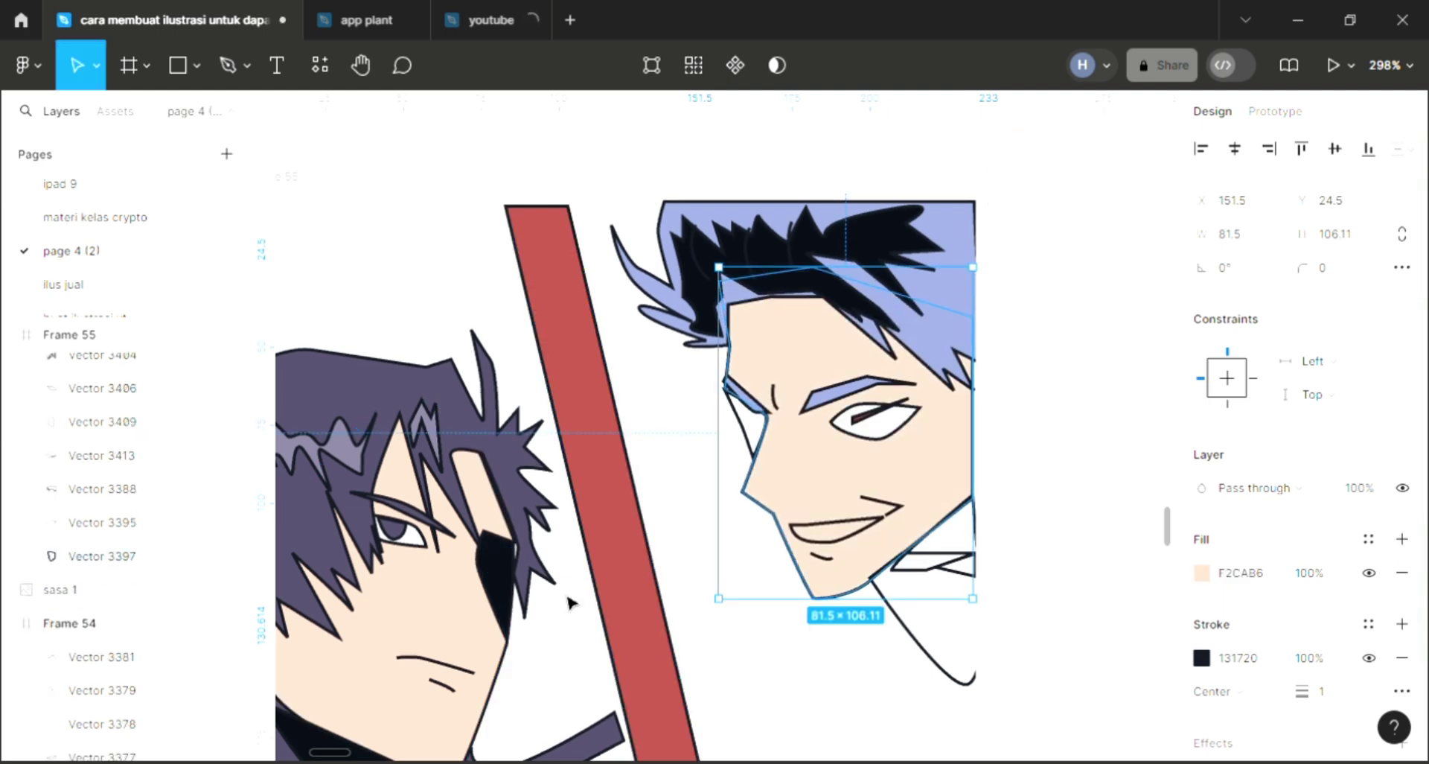
key(Escape)
- Draw a short diagonal line, 6.5 × 5, on the first character's cheek beside the eyepatch with the Pen tool
scroll(494, 566, down, 1)
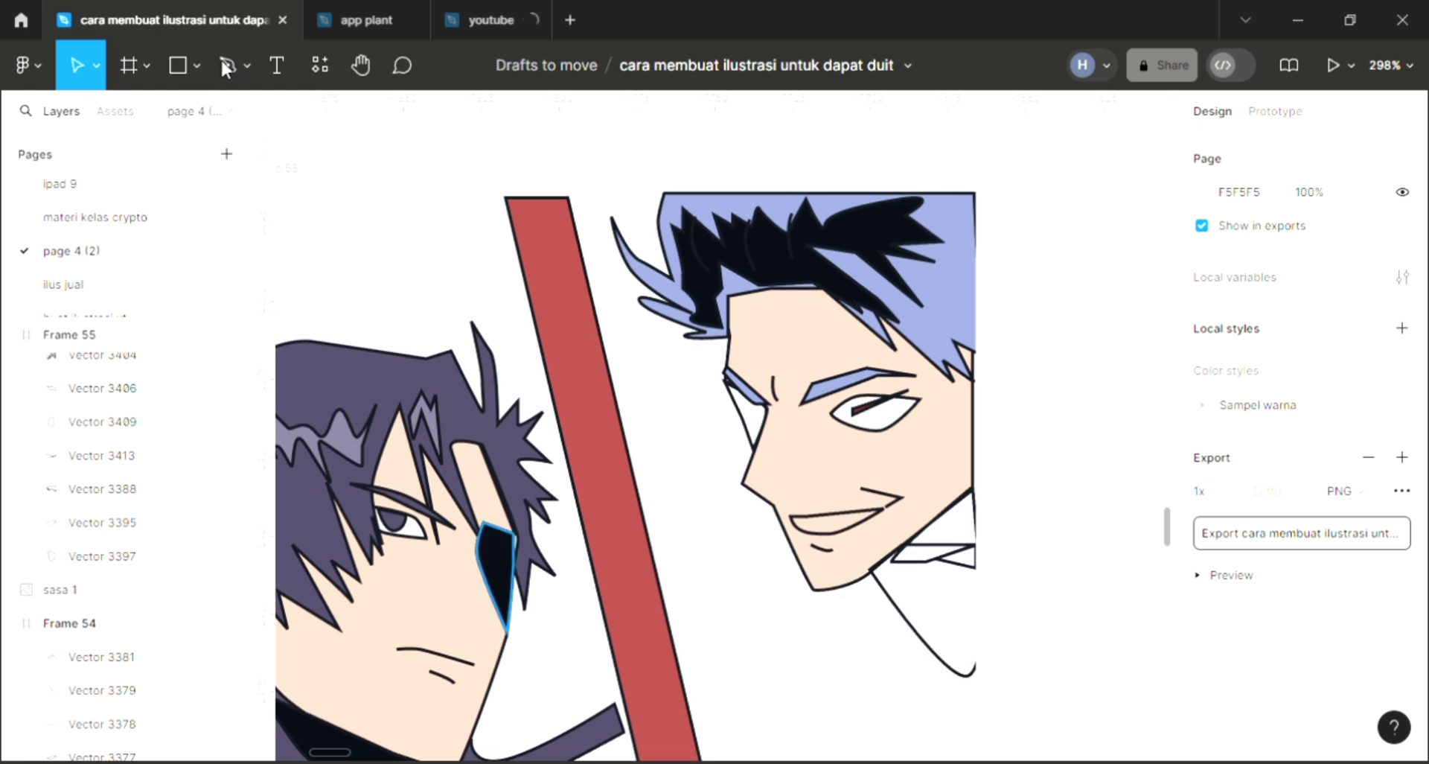
key(p)
scroll(550, 506, down, 3)
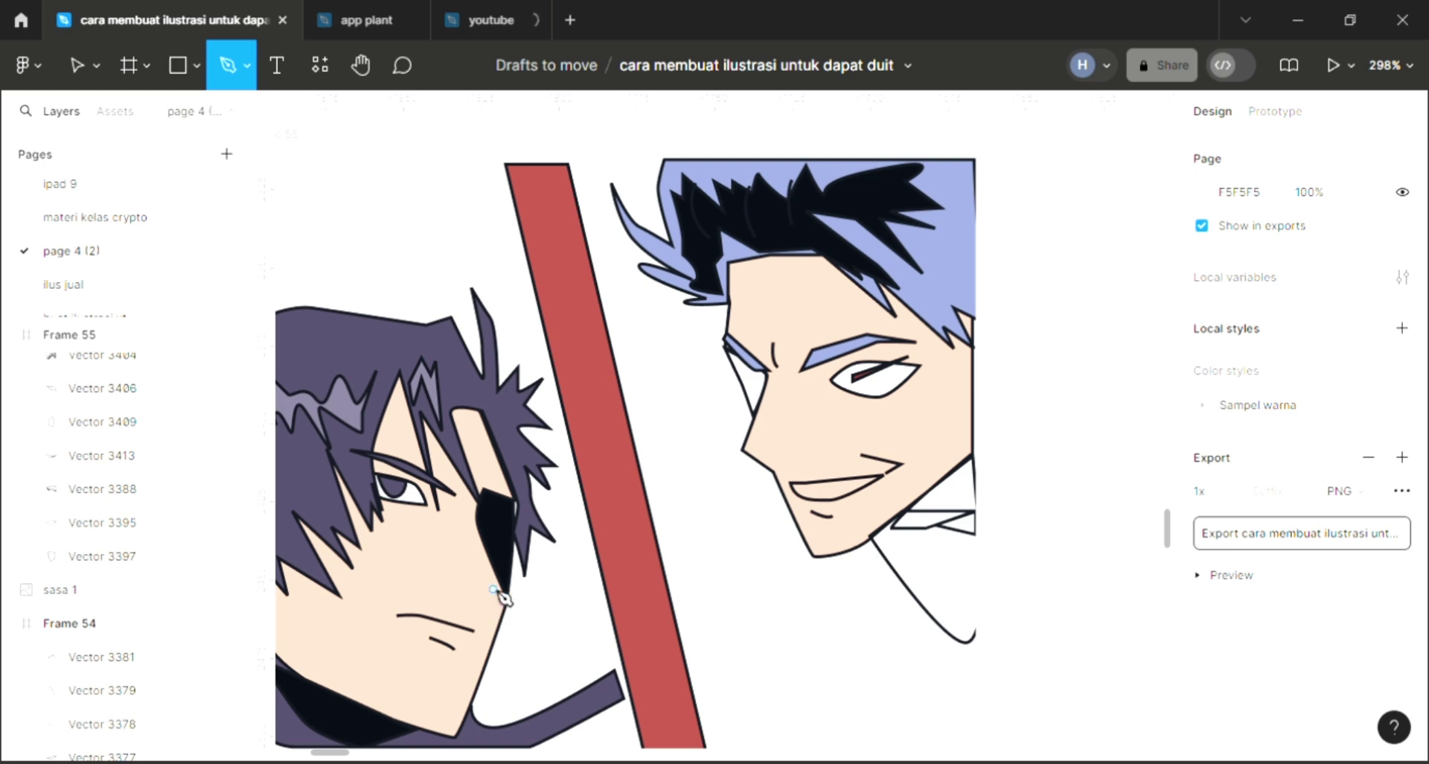
drag(472, 586, 463, 526)
key(Escape)
- Send the first character's black eyepatch shape to the back of the layer order
click(526, 578)
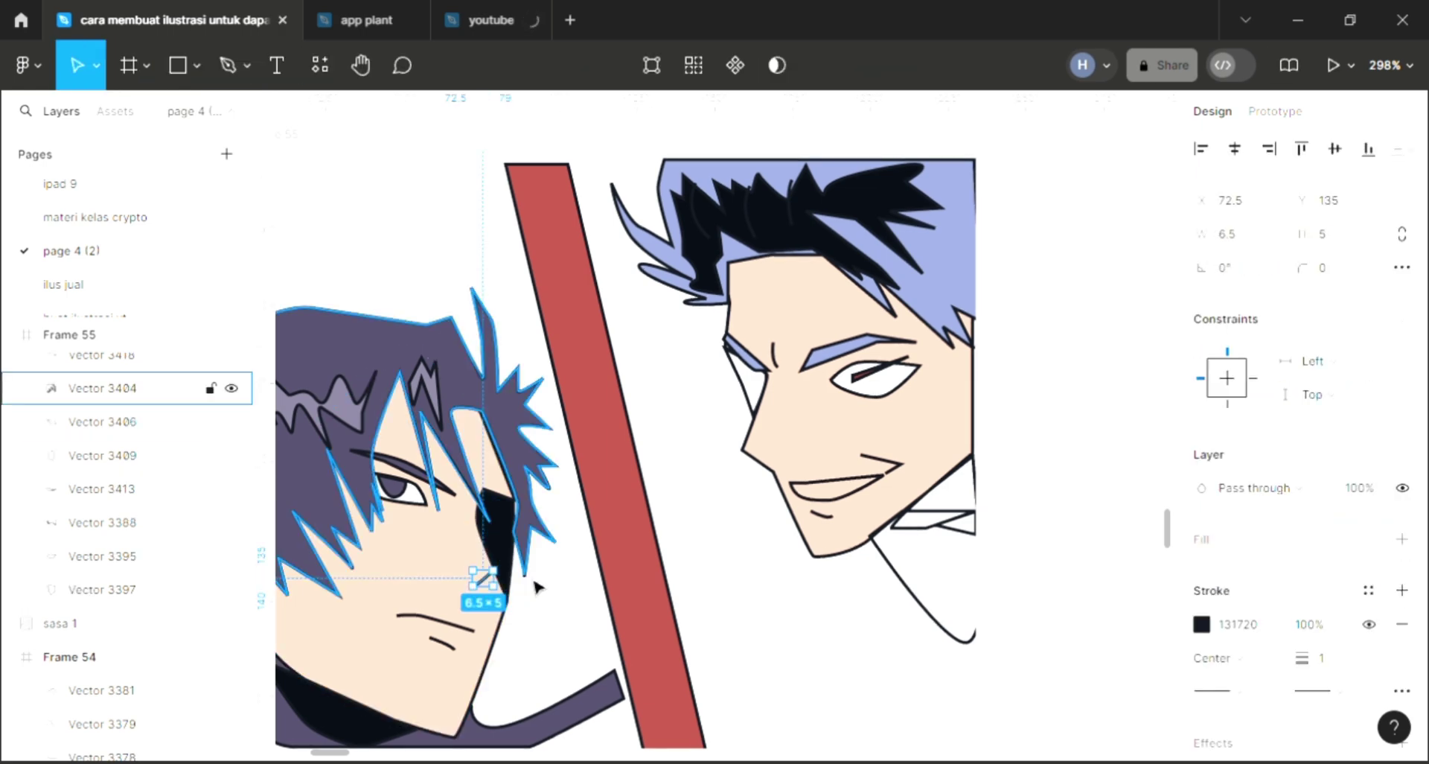
click(492, 564)
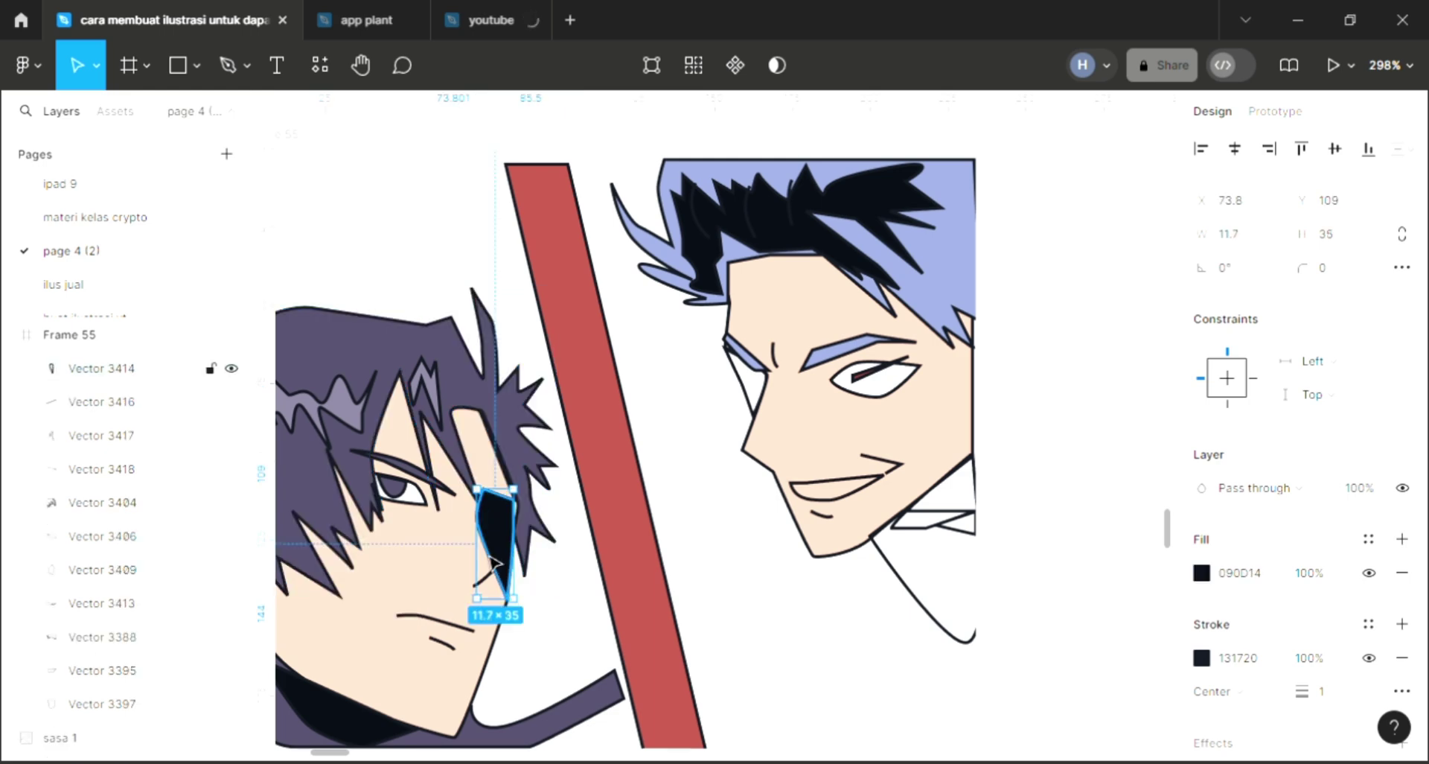
key(ctrl+shift+[)
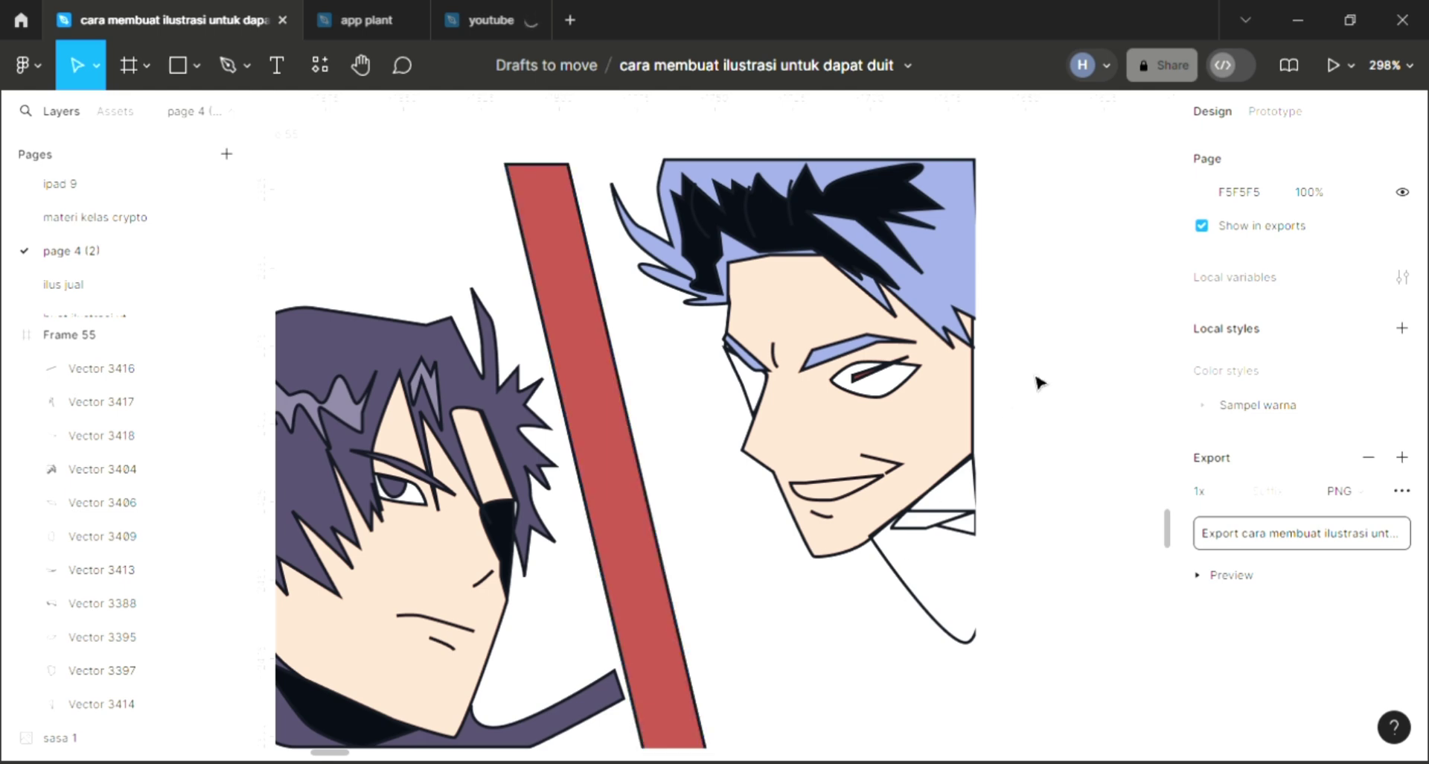
- Fill the triangular shape below the second character's smaller eyebrow with the sampled outline colour 131720
scroll(610, 552, down, 2)
scroll(610, 552, right, 1)
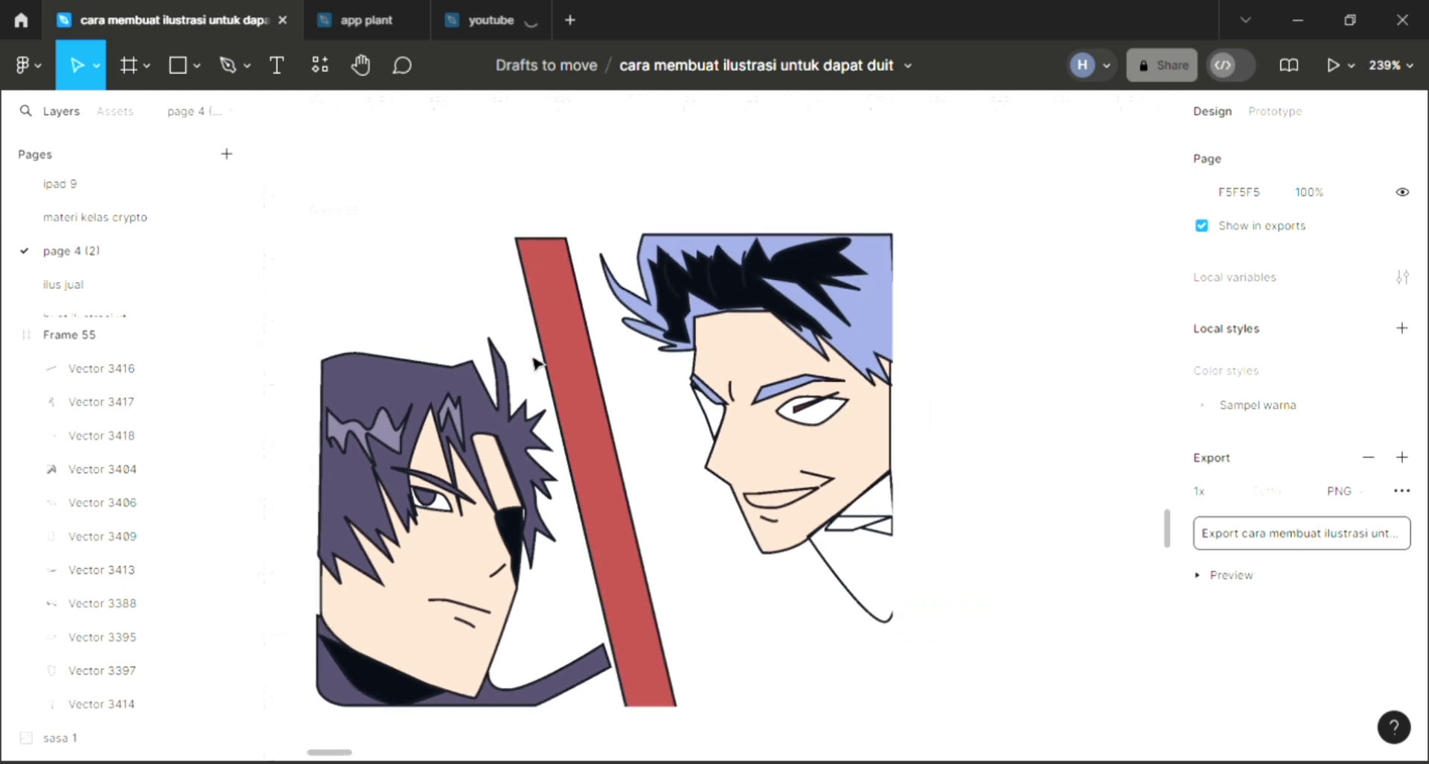
click(225, 69)
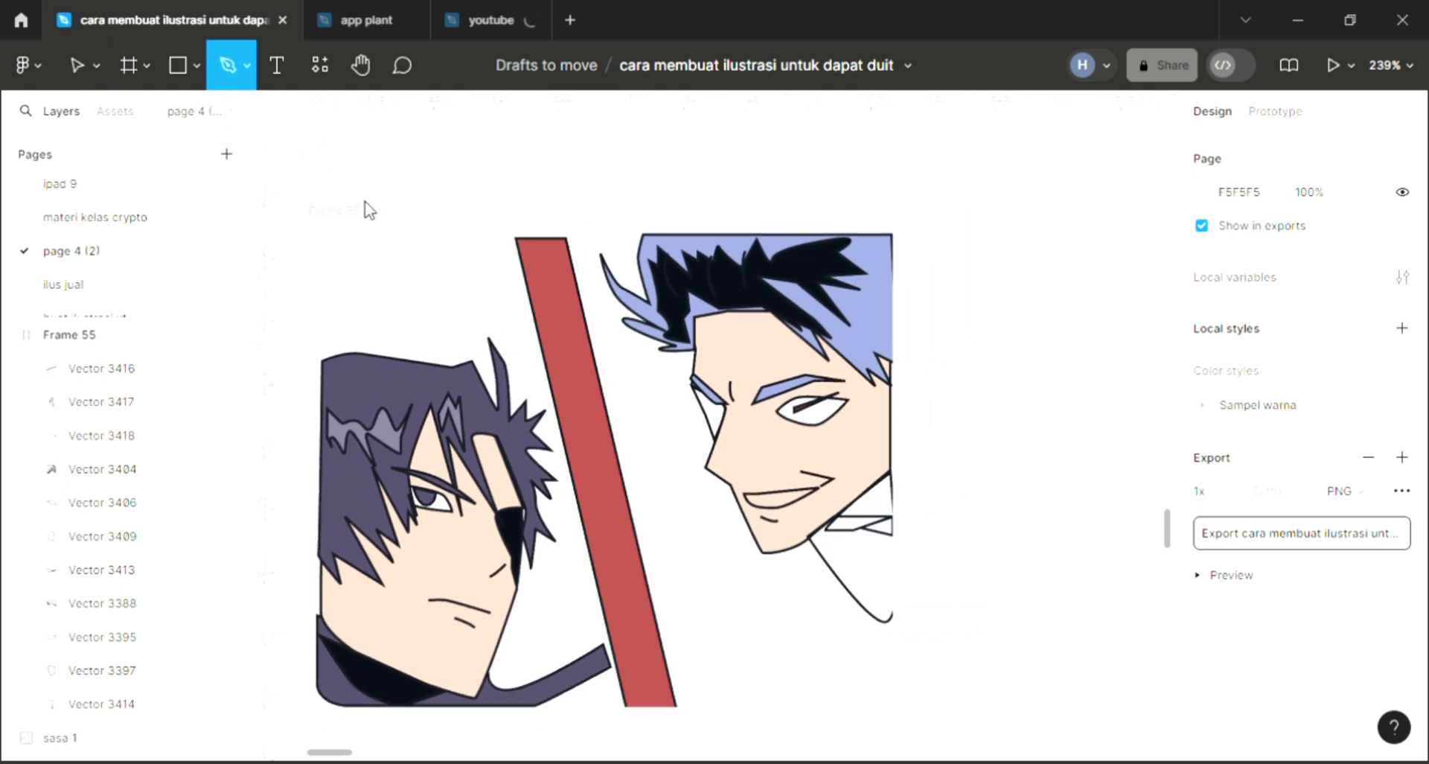
click(80, 63)
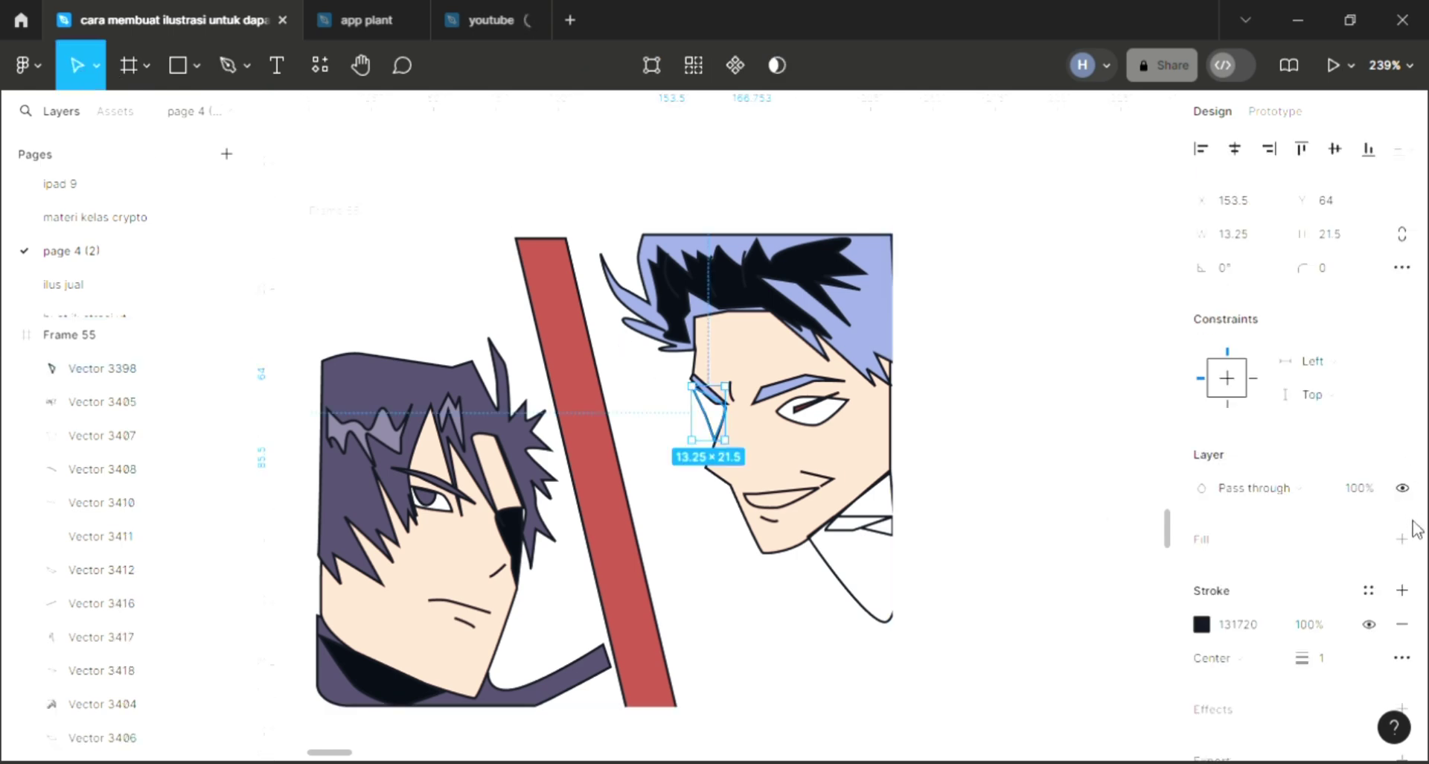
click(1402, 539)
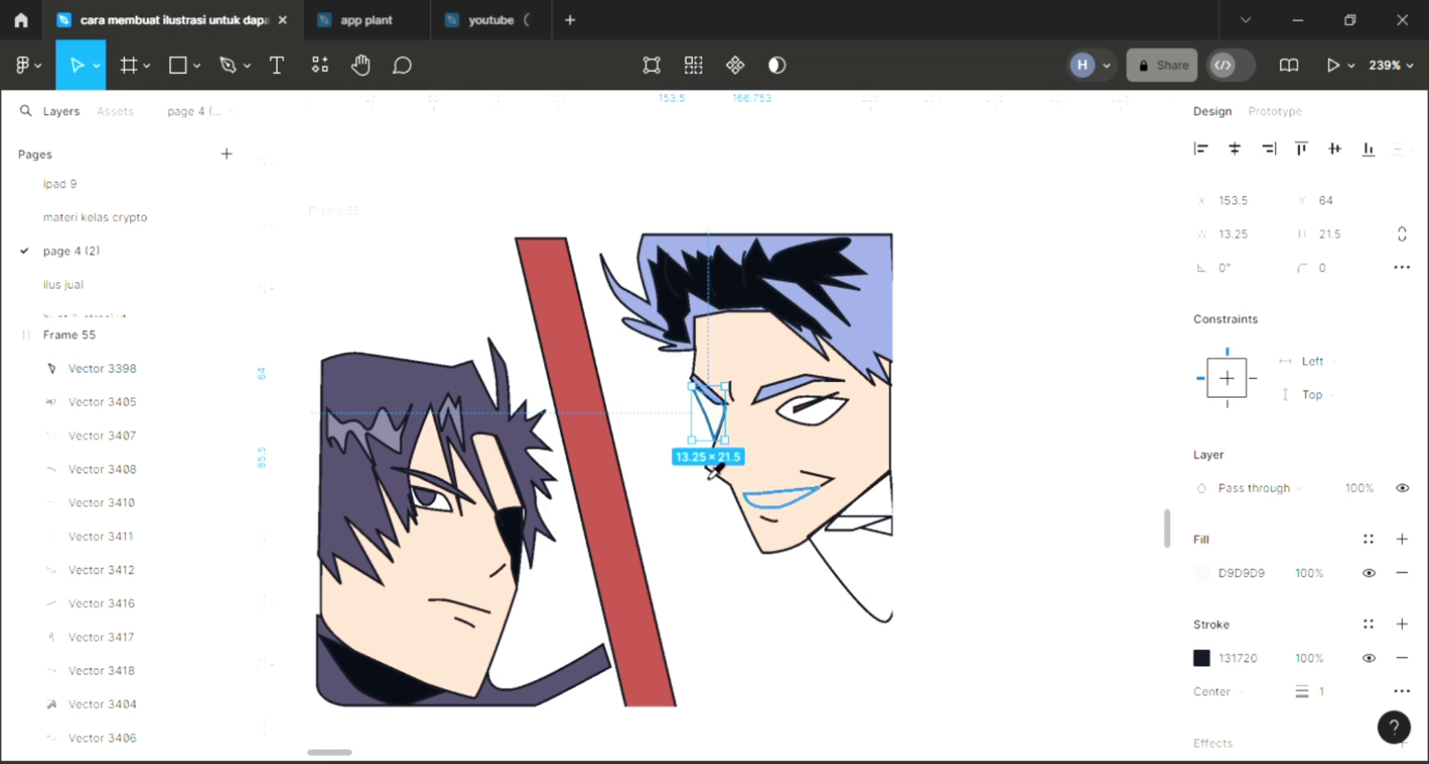
key(i)
click(555, 554)
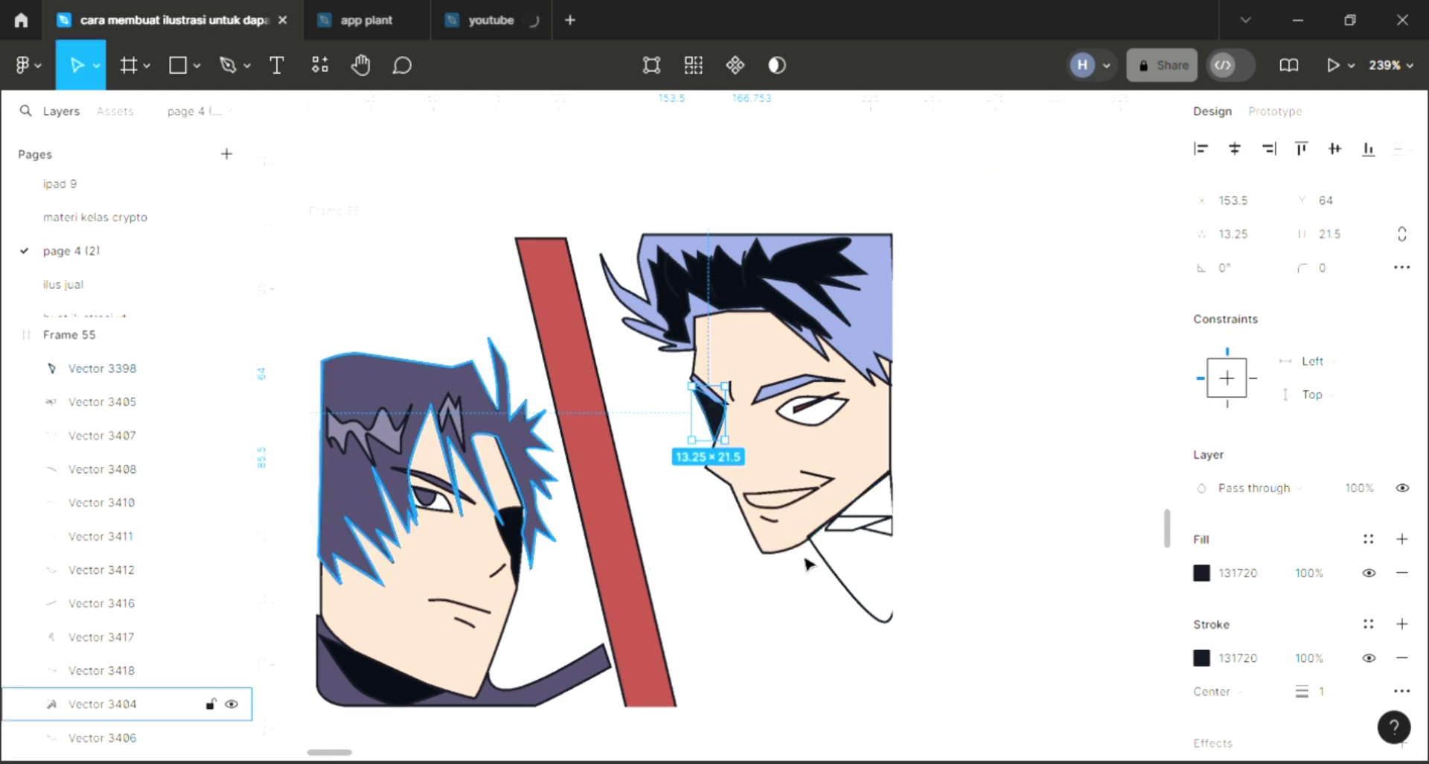
- Fill the second character's smiling mouth with white sampled from the blank background
click(798, 512)
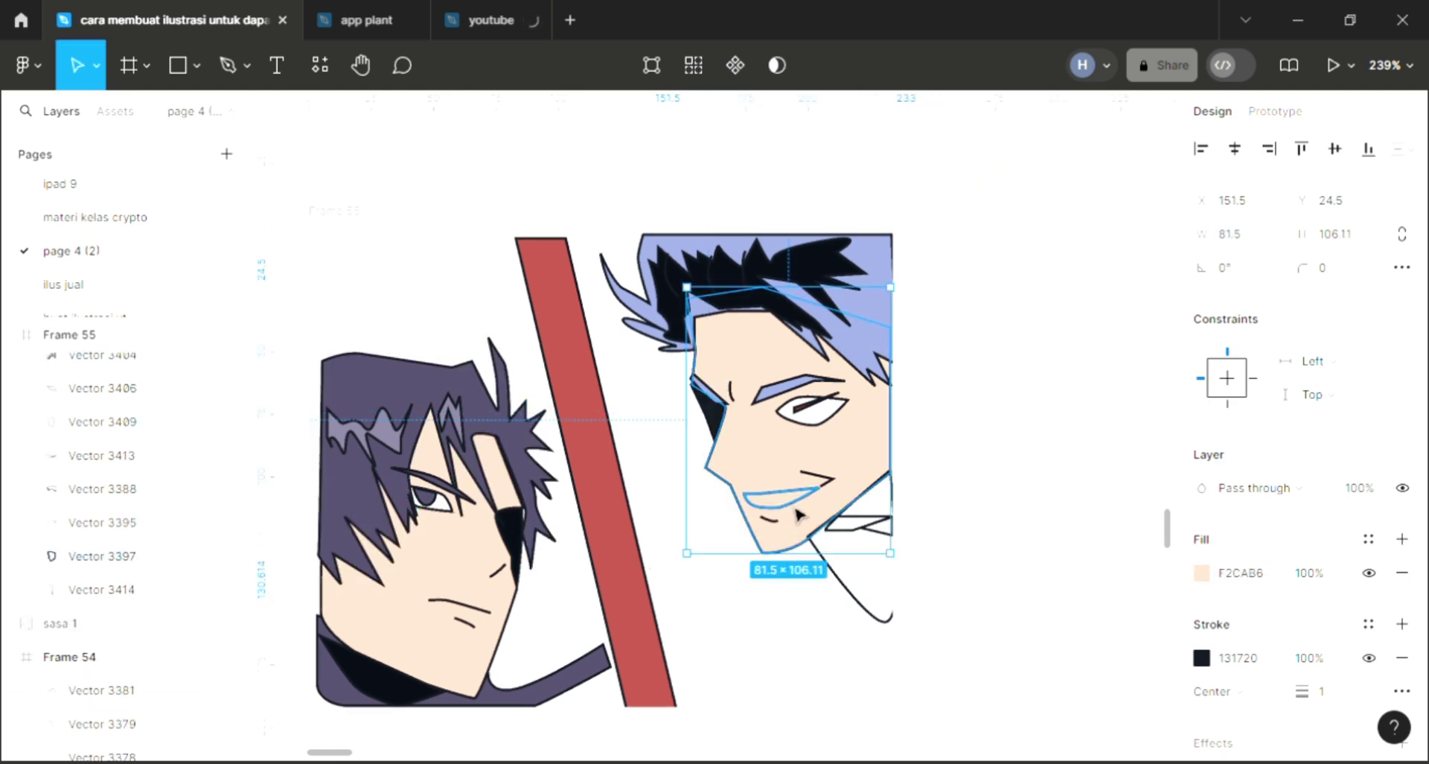
click(1402, 539)
key(i)
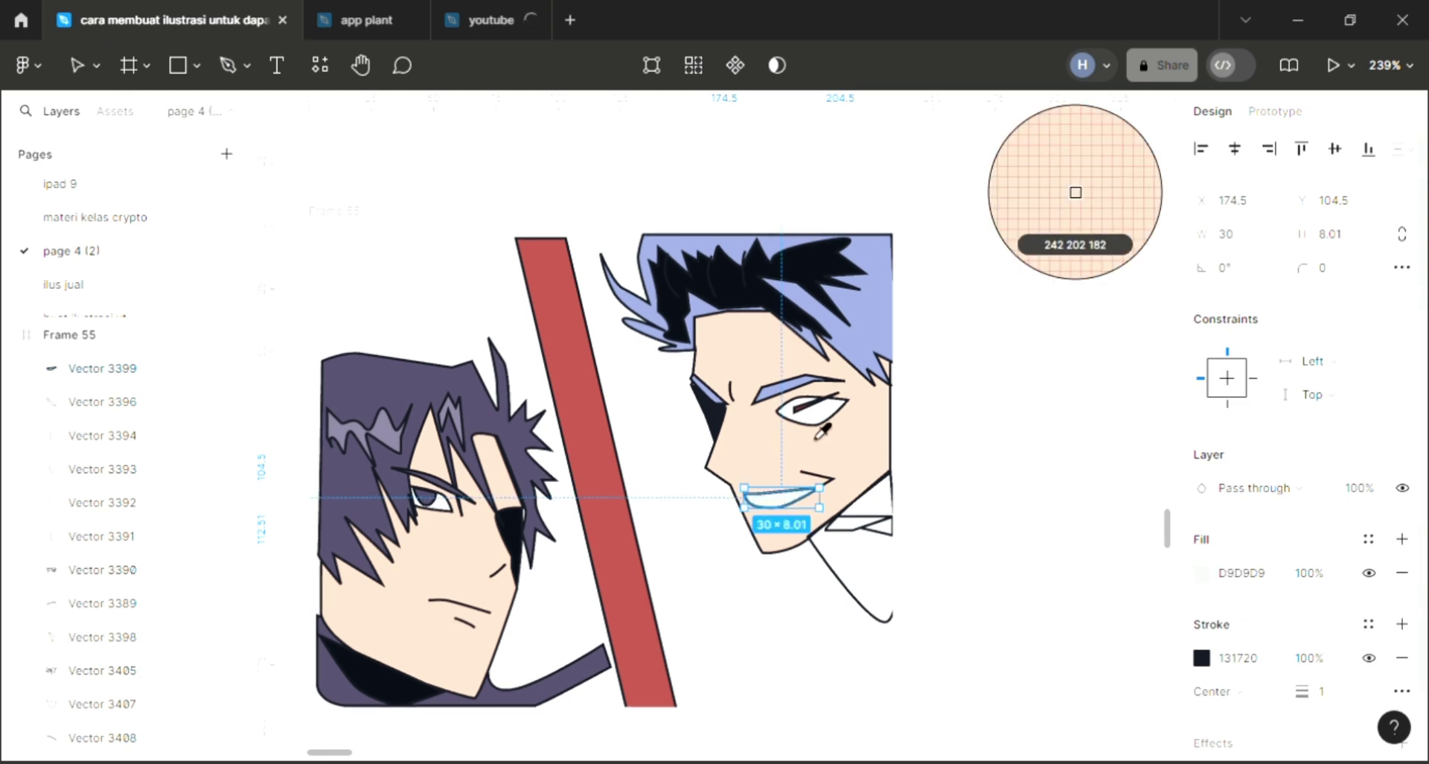
click(797, 585)
click(817, 592)
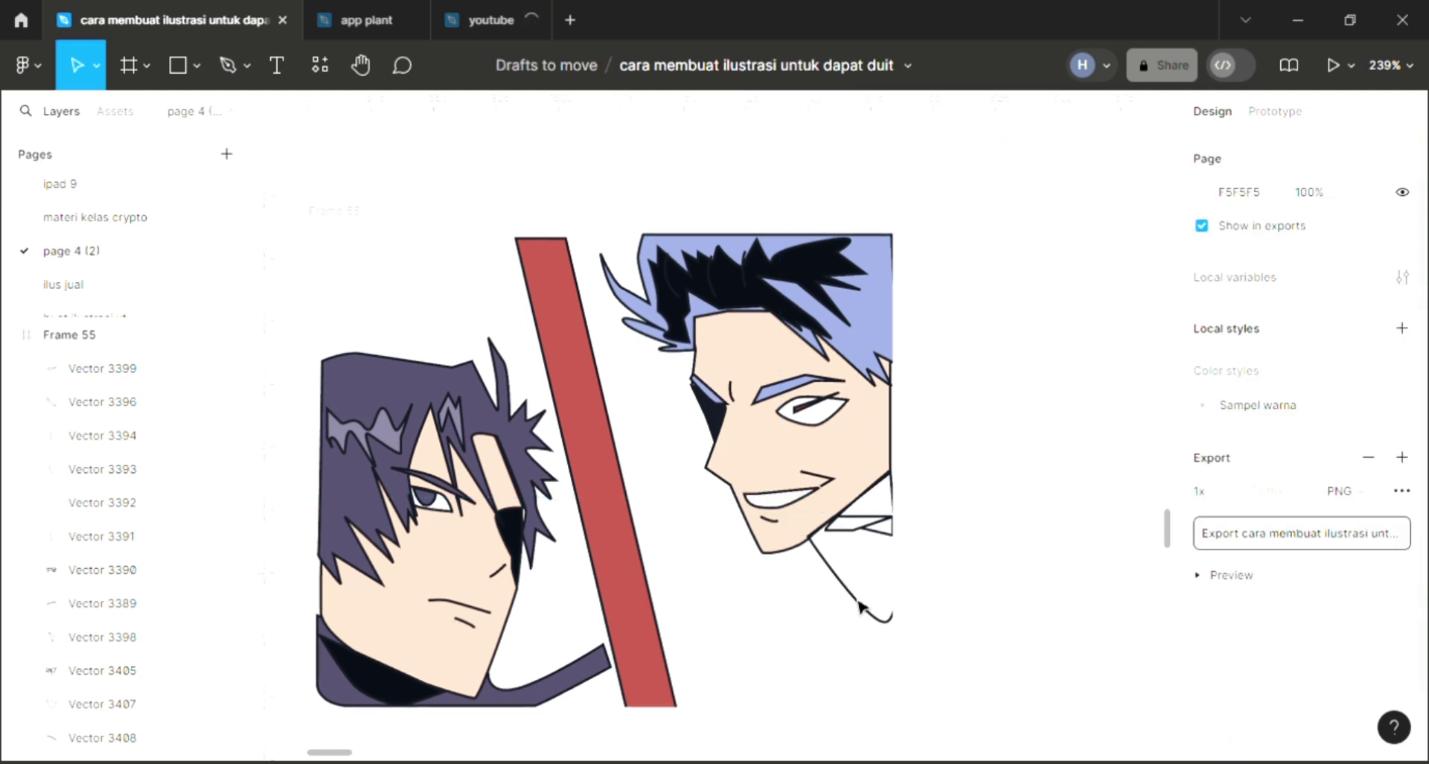
- Fill the second character's collar shape below the jaw with near-black 090D14 sampled from the inner hair, and send it to the back
click(917, 611)
scroll(918, 611, right, 2)
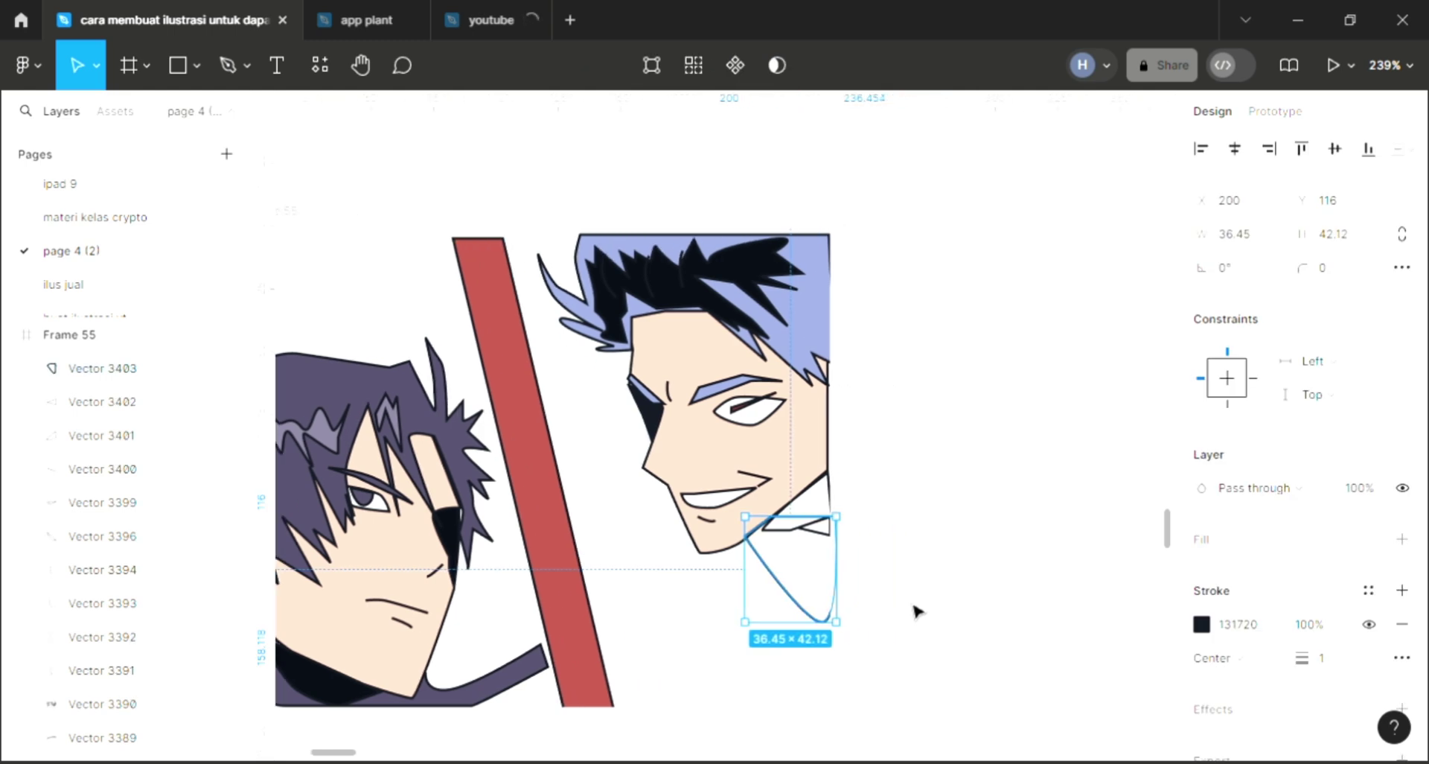
click(1402, 539)
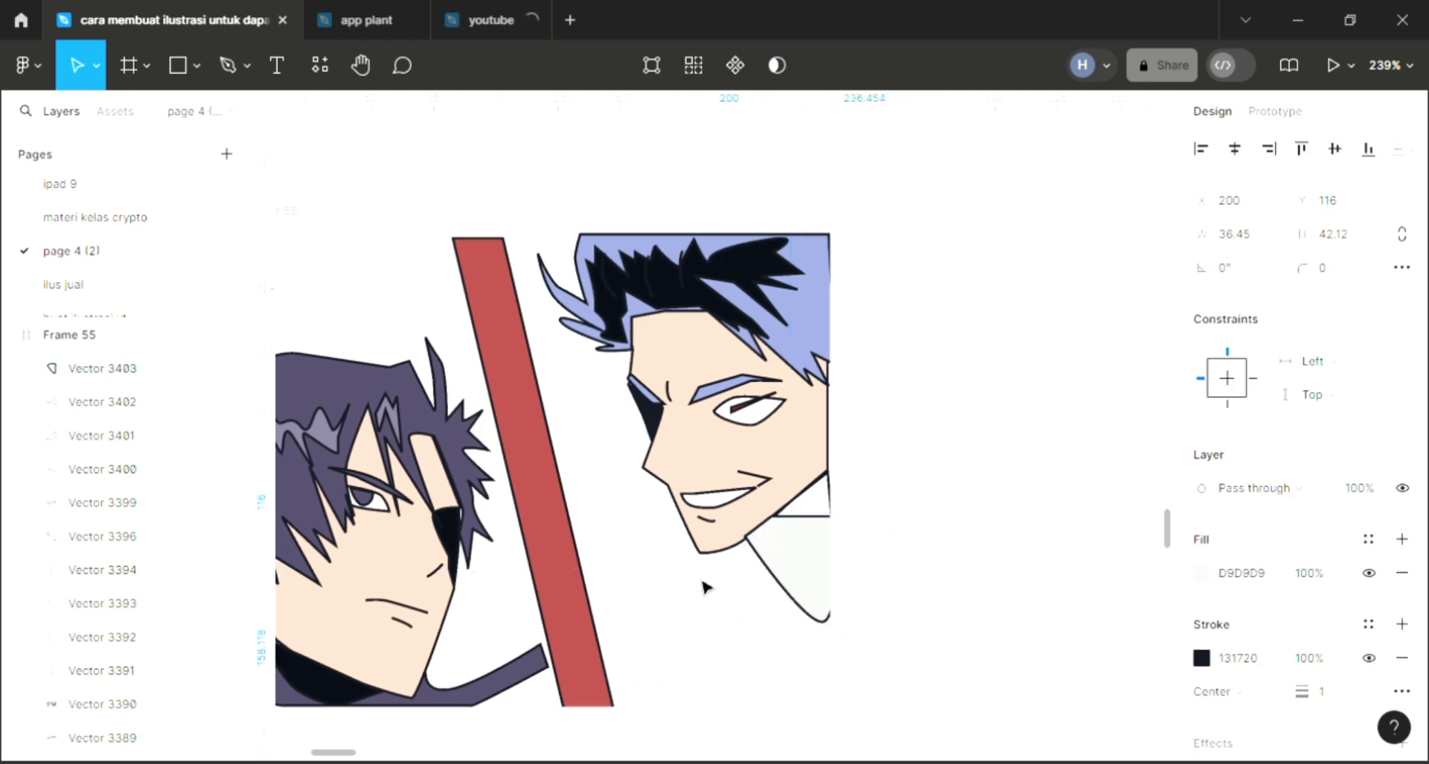
key(bracketleft)
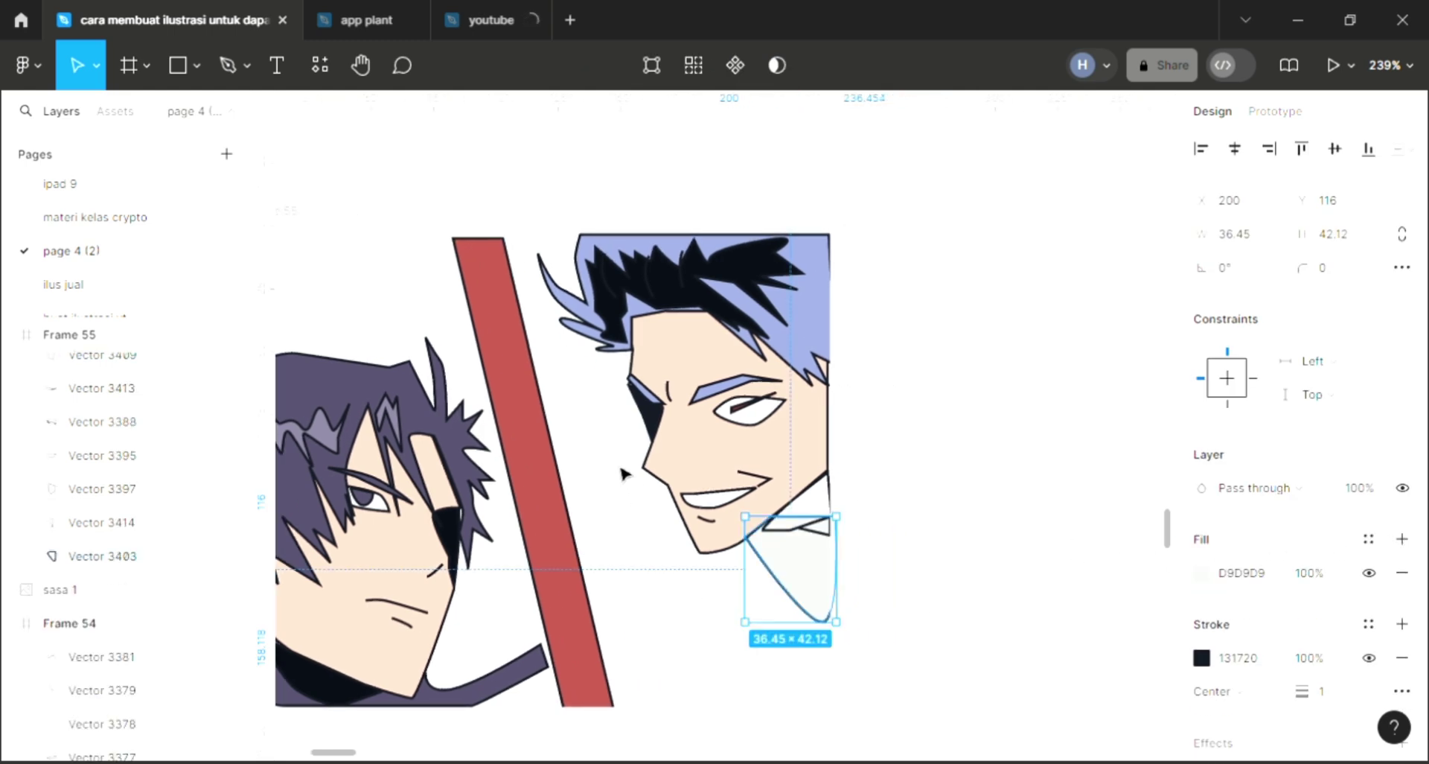
key(i)
click(692, 302)
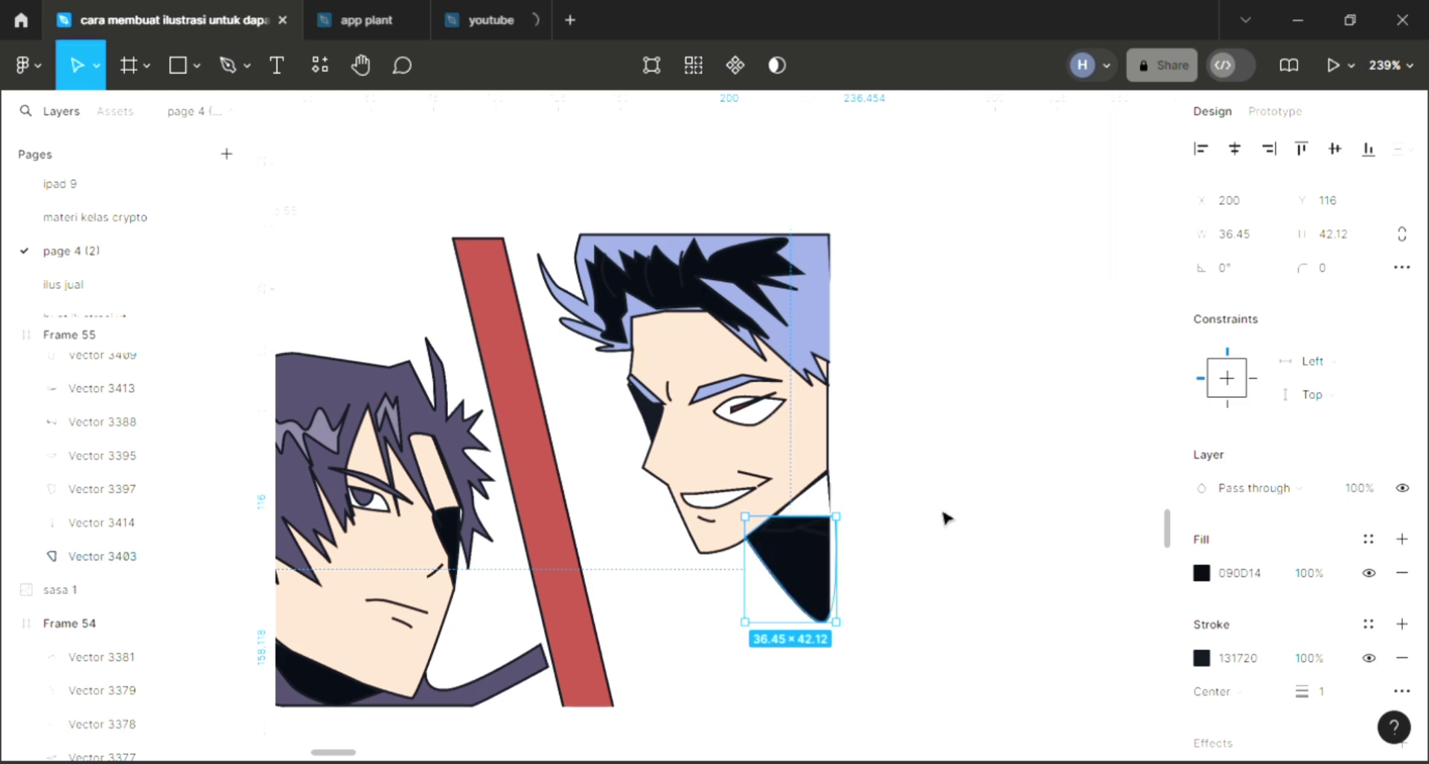
click(902, 533)
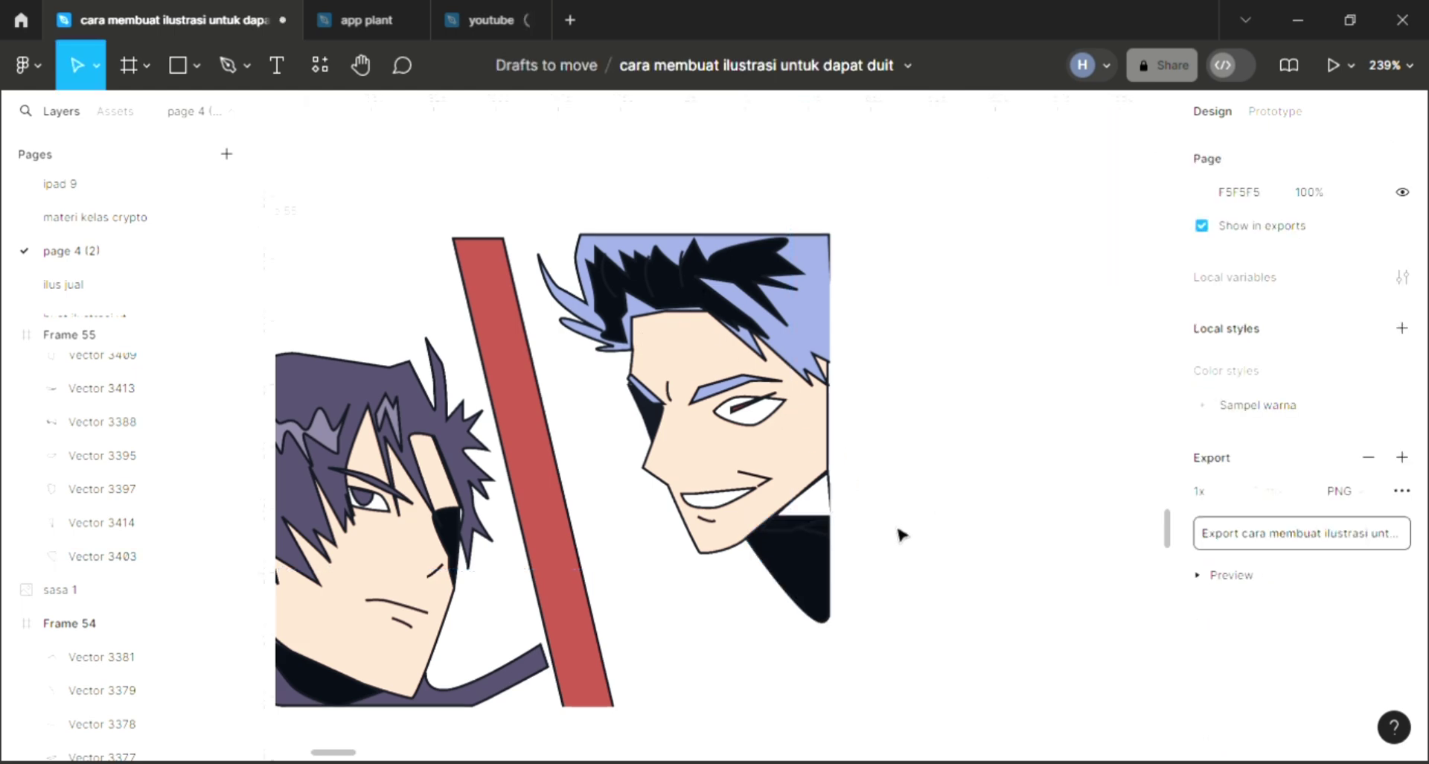
- Reshape the neck wedge under the second character's jaw to 27 × 18 and fill it with the sampled face colour F2CAB6
click(803, 527)
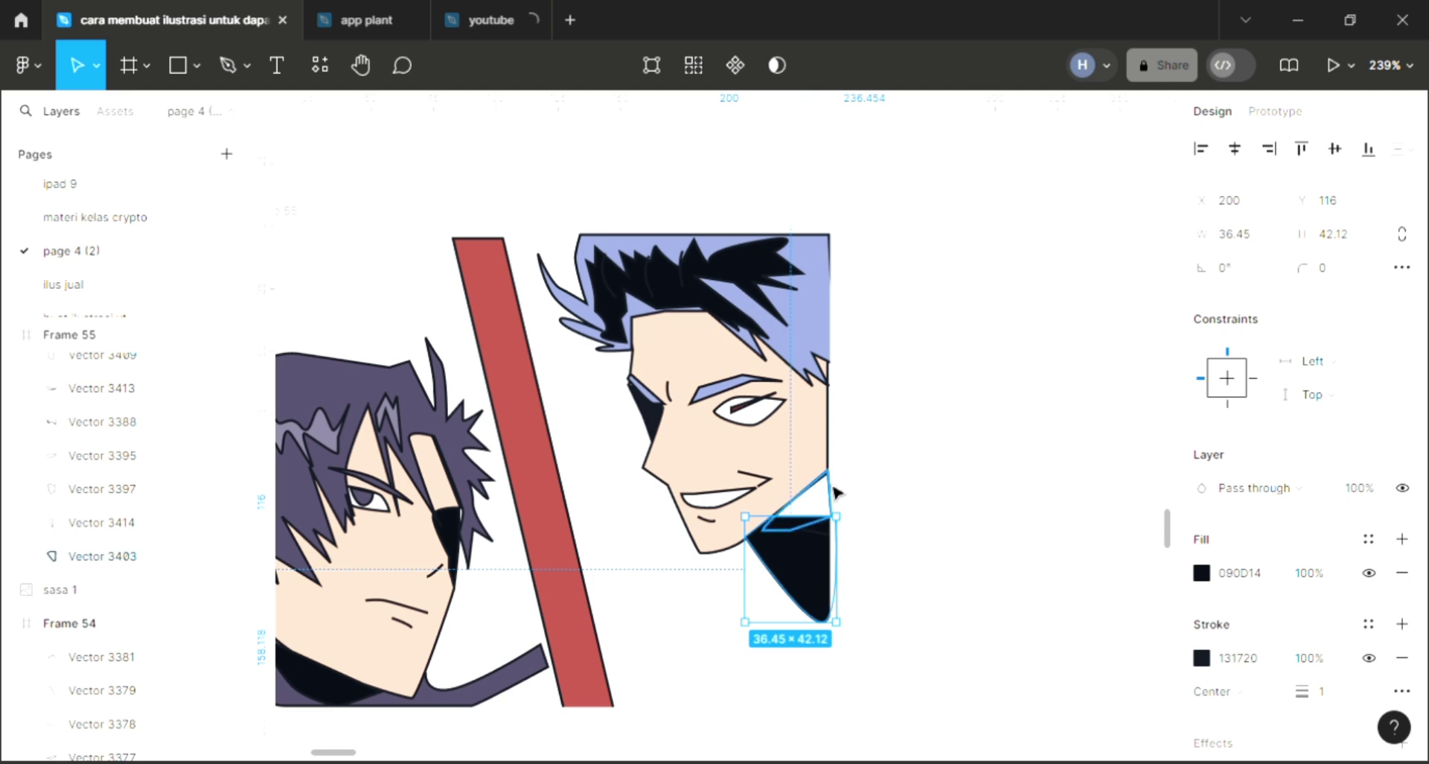
key(Tab)
click(1401, 539)
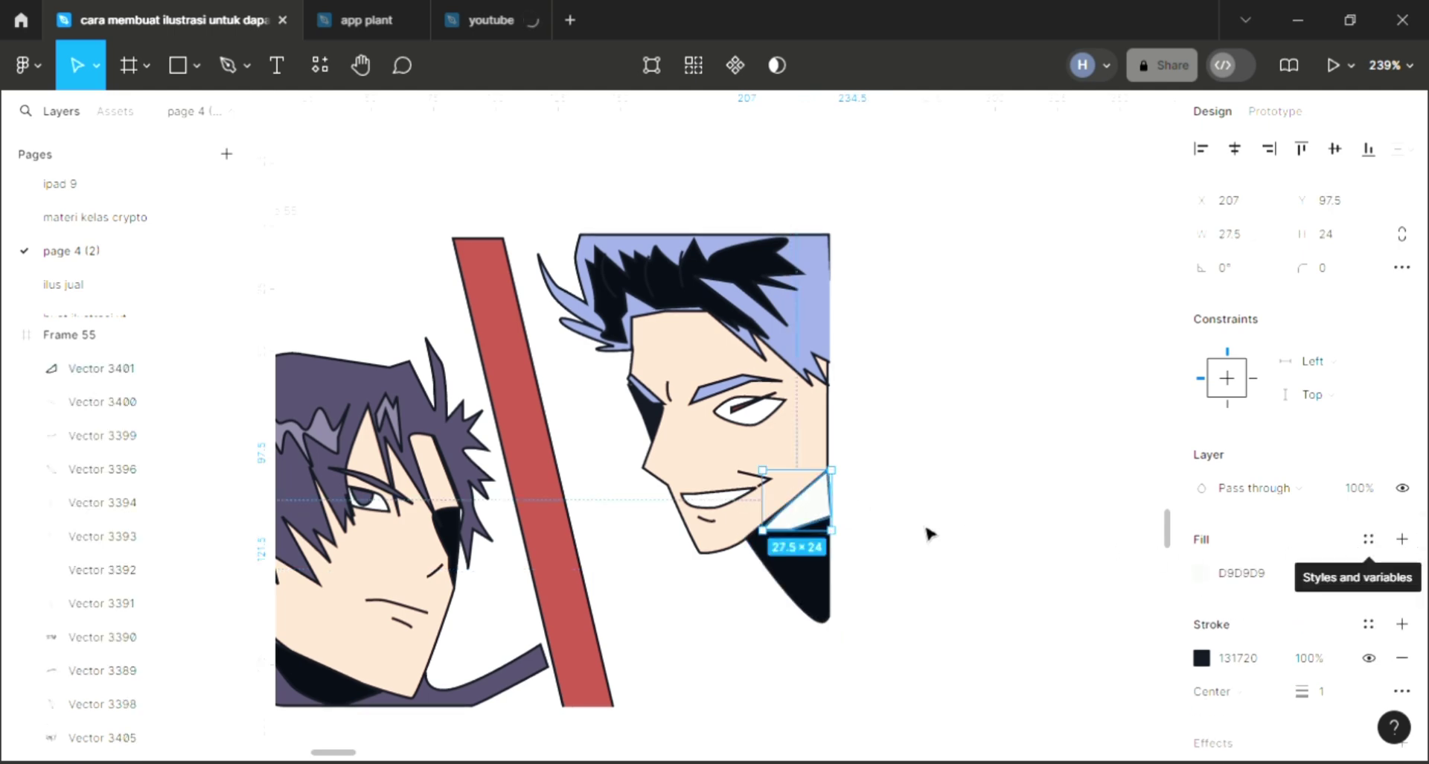
click(800, 481)
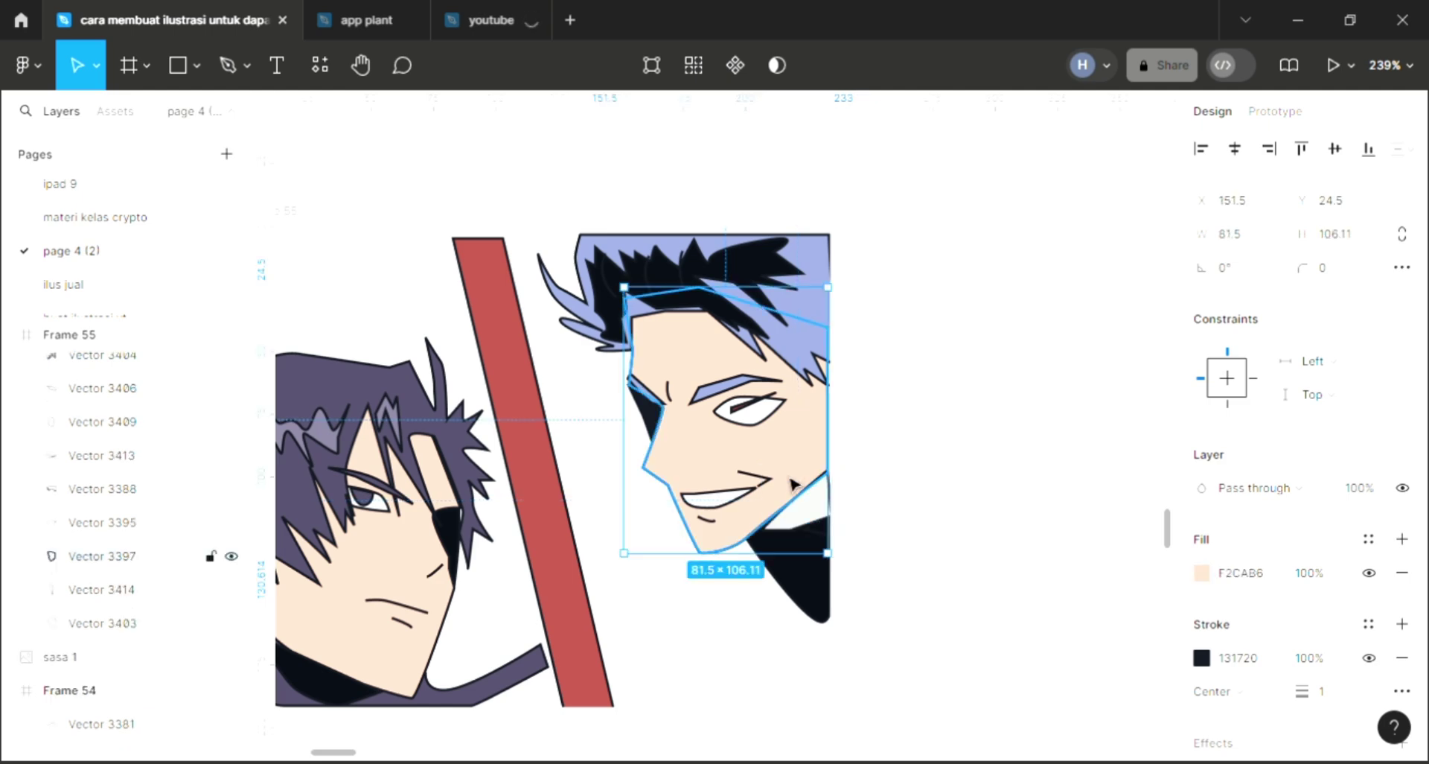
scroll(799, 485, up, 2)
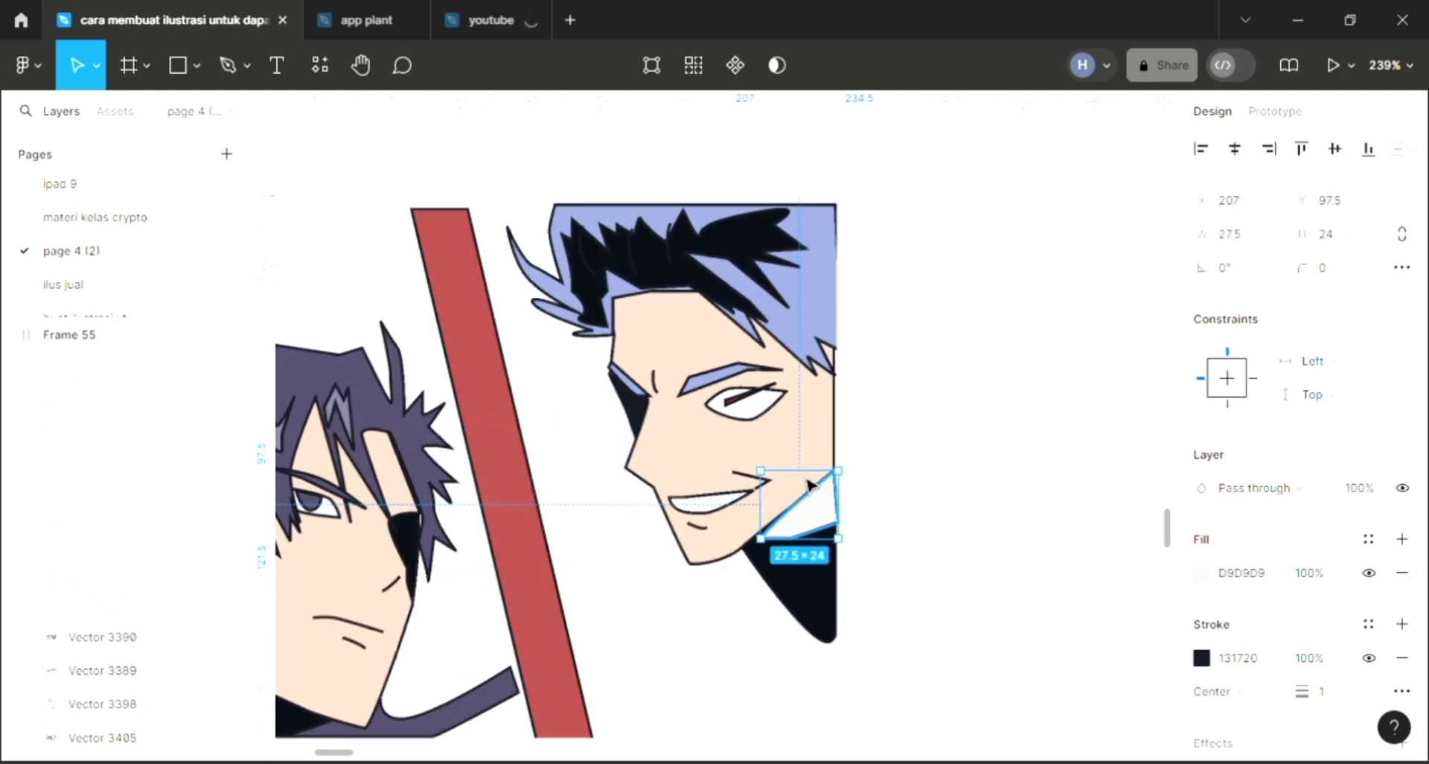
click(809, 497)
drag(835, 471, 819, 489)
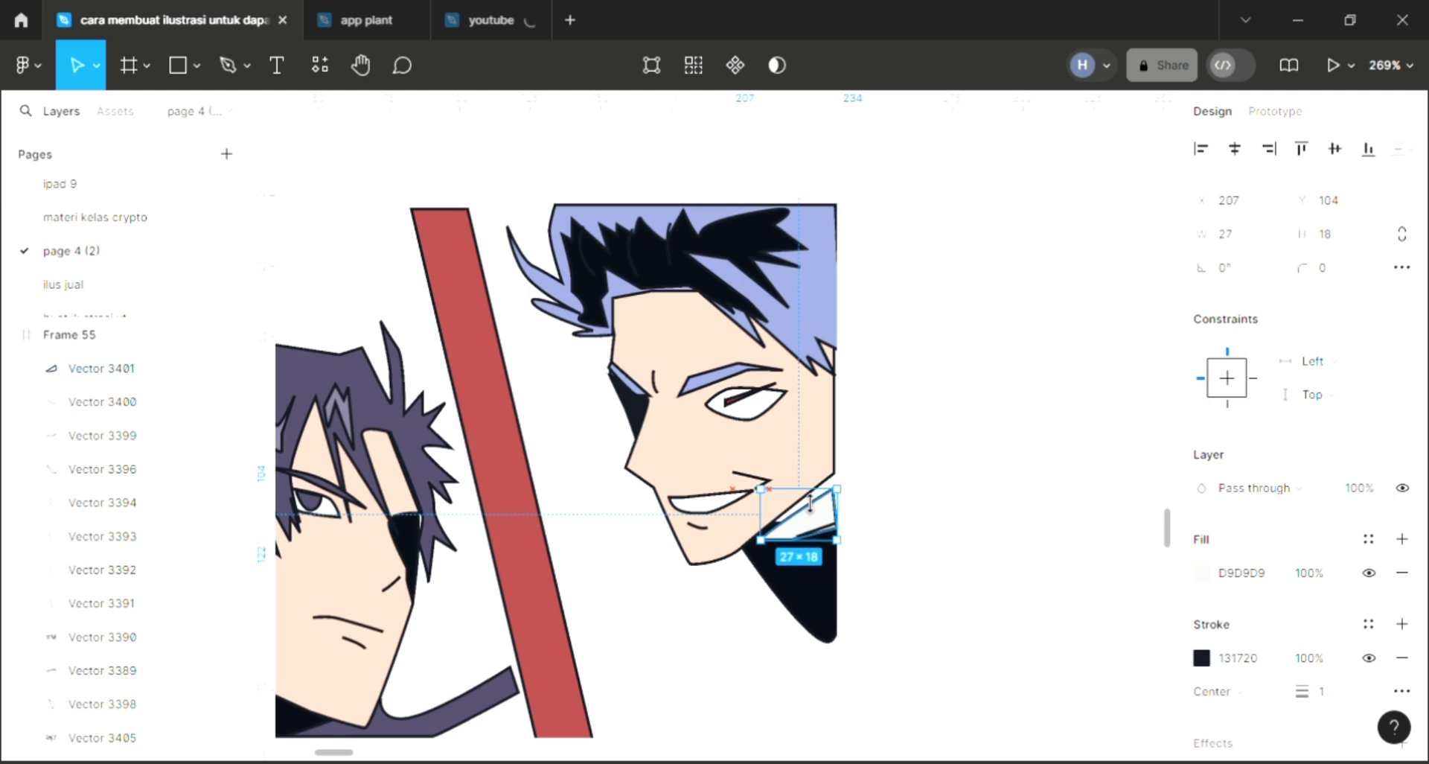
key(i)
click(816, 488)
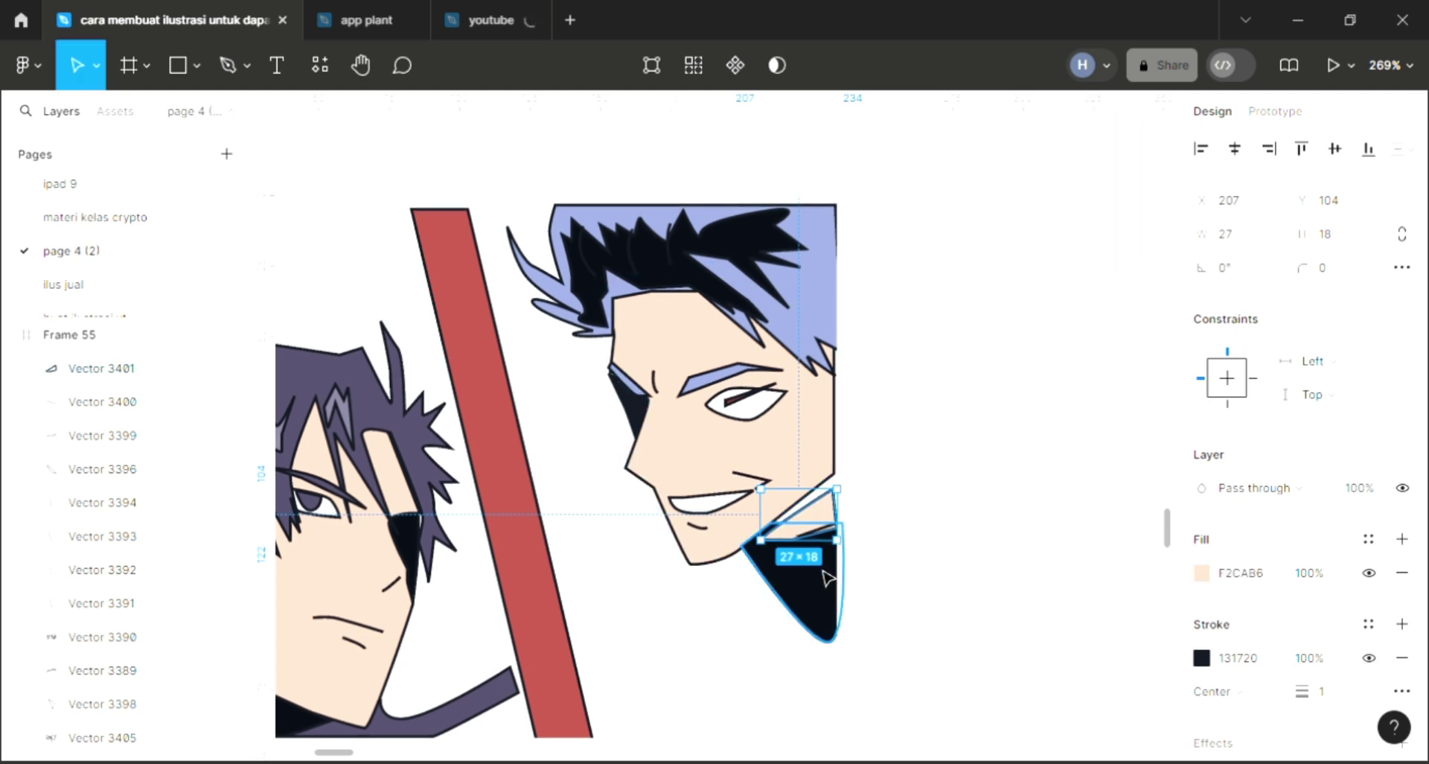
- Extend the black collar shape upward behind the second character's jaw by moving its upper point, to a size of 39.15 × 63.62
click(819, 566)
double_click(829, 529)
drag(829, 530, 838, 468)
key(Escape)
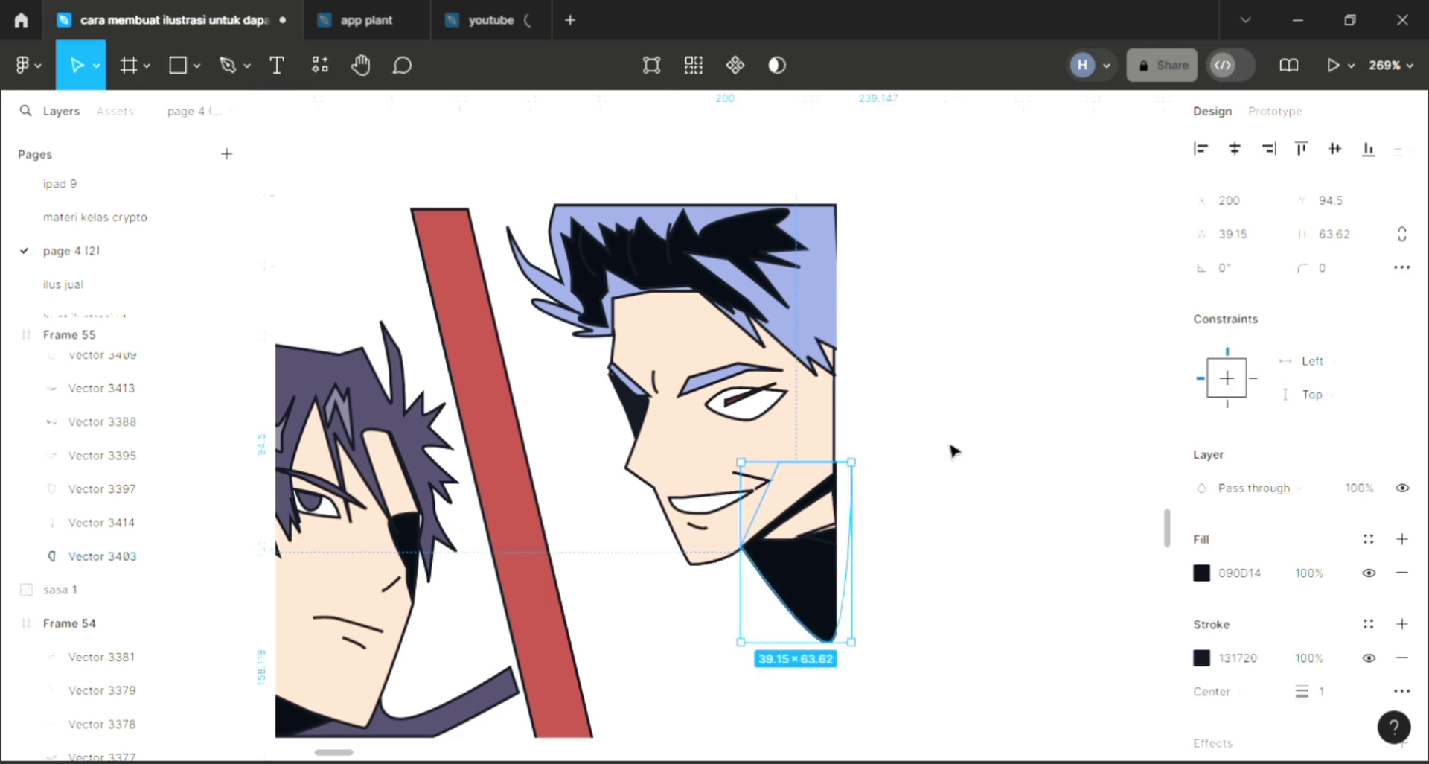
key(Escape)
scroll(953, 450, down, 2)
scroll(952, 450, left, 5)
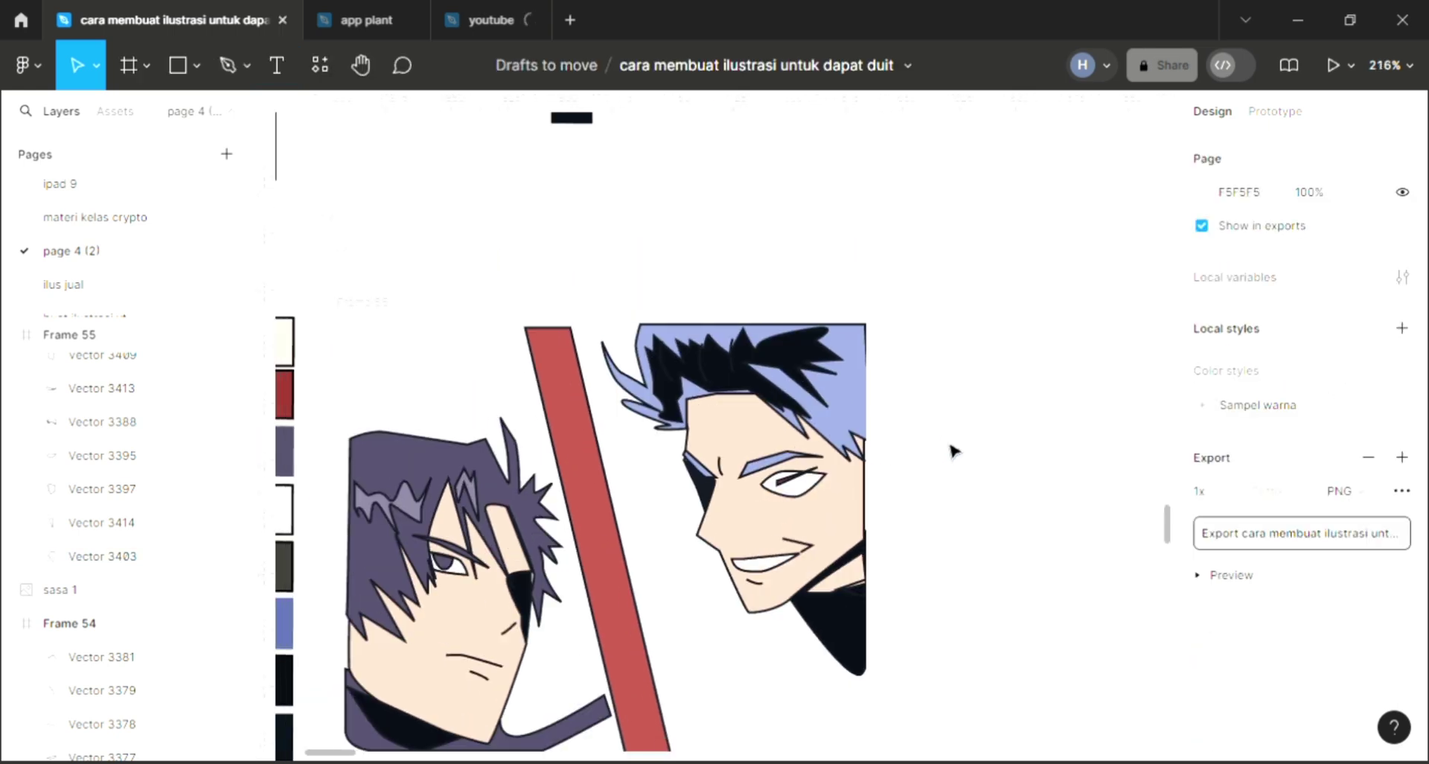
scroll(946, 478, left, 3)
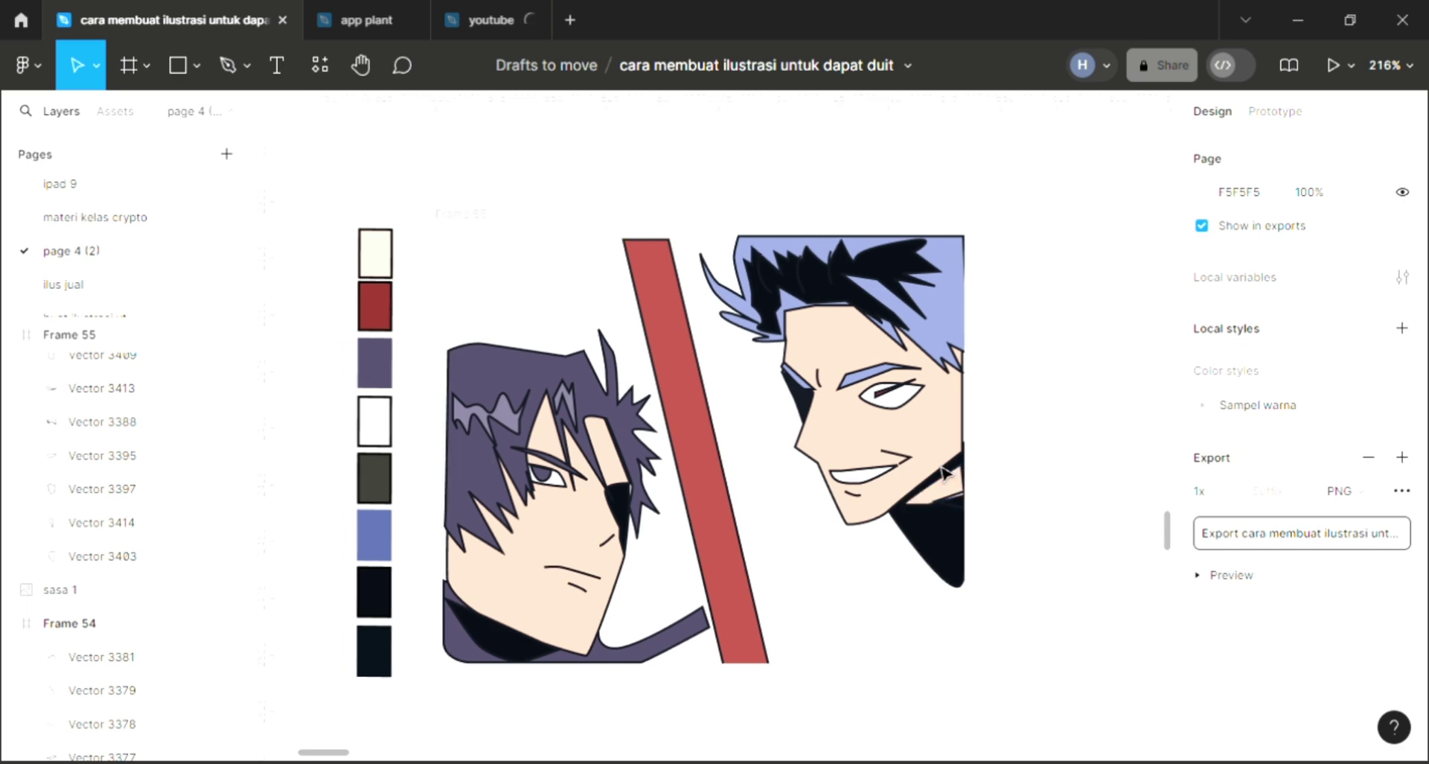
scroll(944, 474, left, 1)
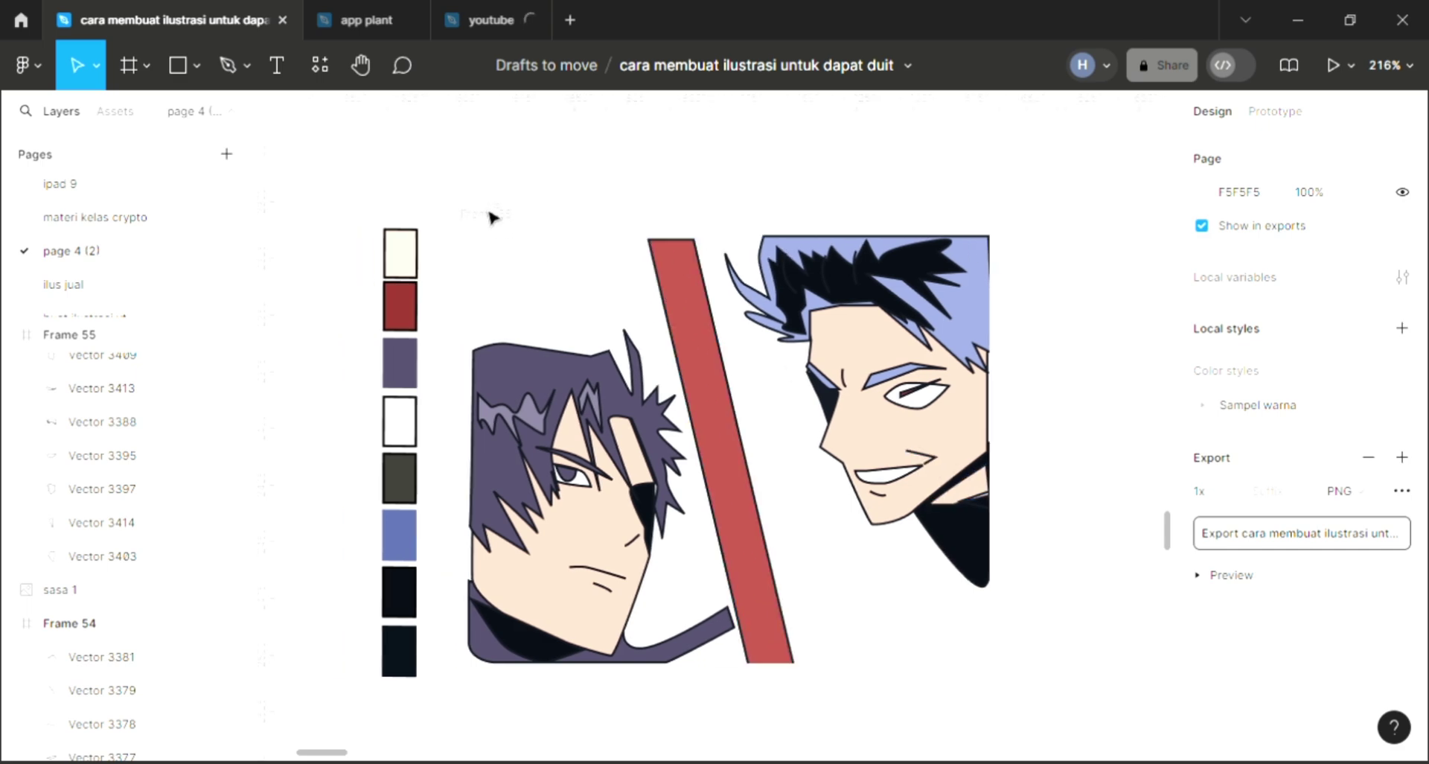
- Give the illustration frame's background the colour F16363 and turn its fill into a linear gradient ending in 8B3939
click(828, 484)
scroll(861, 526, down, 2)
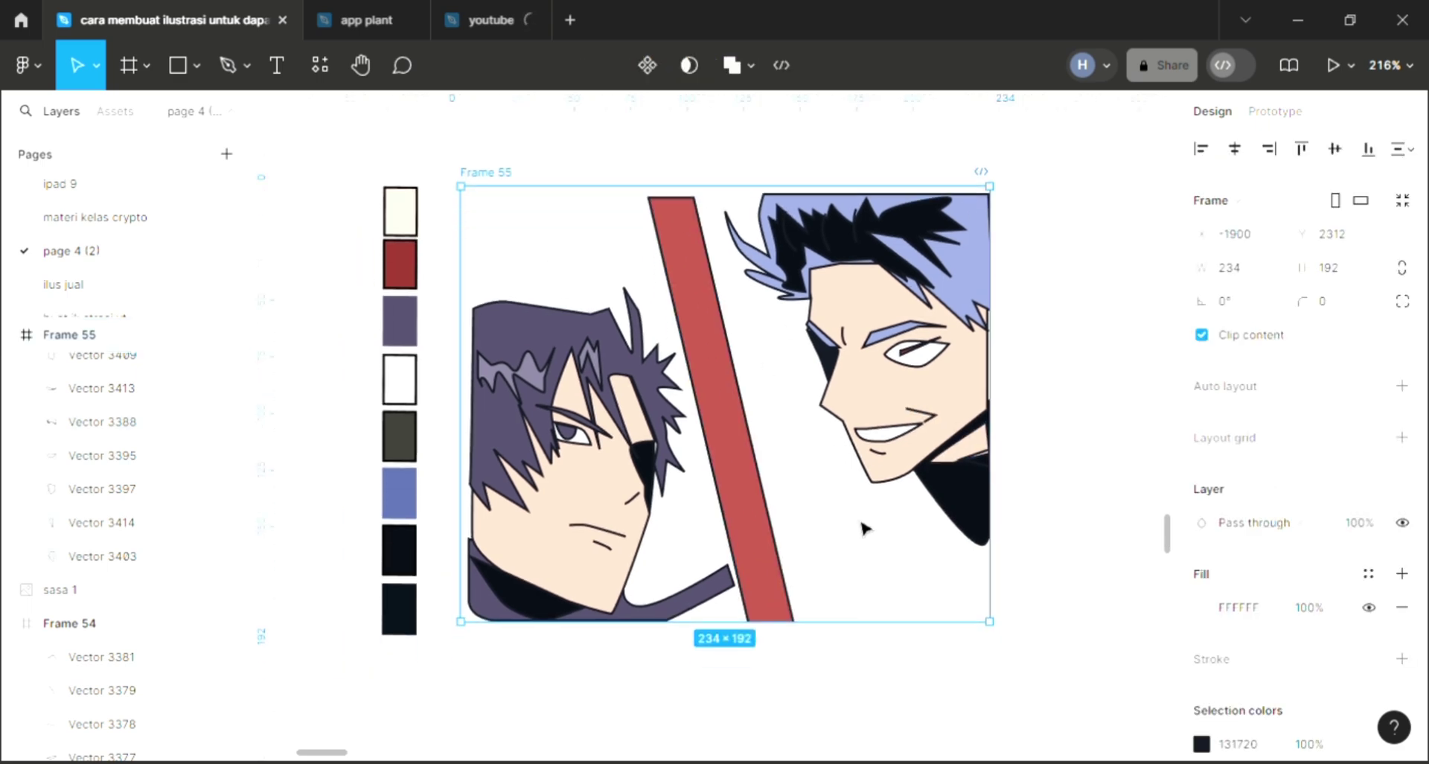
click(1200, 606)
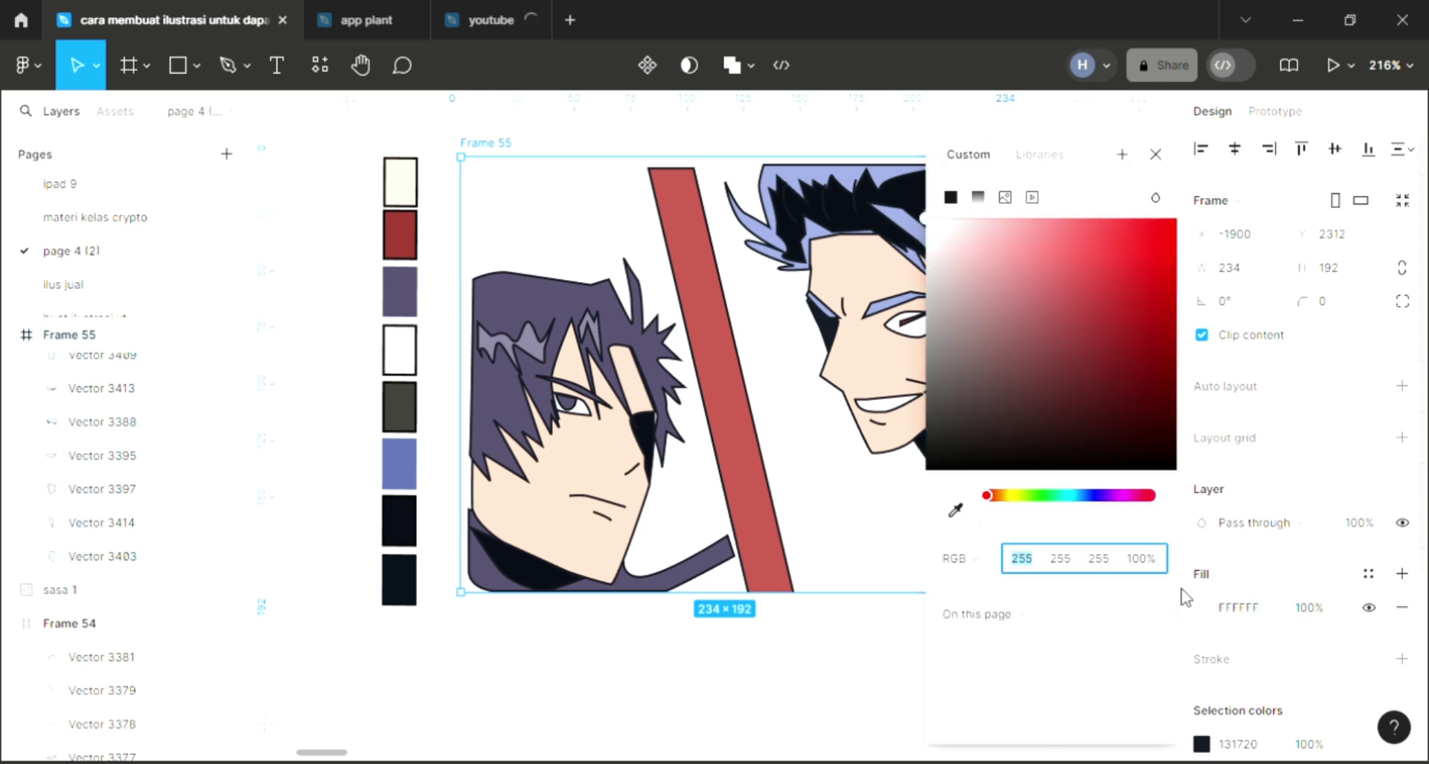
text(F16363)
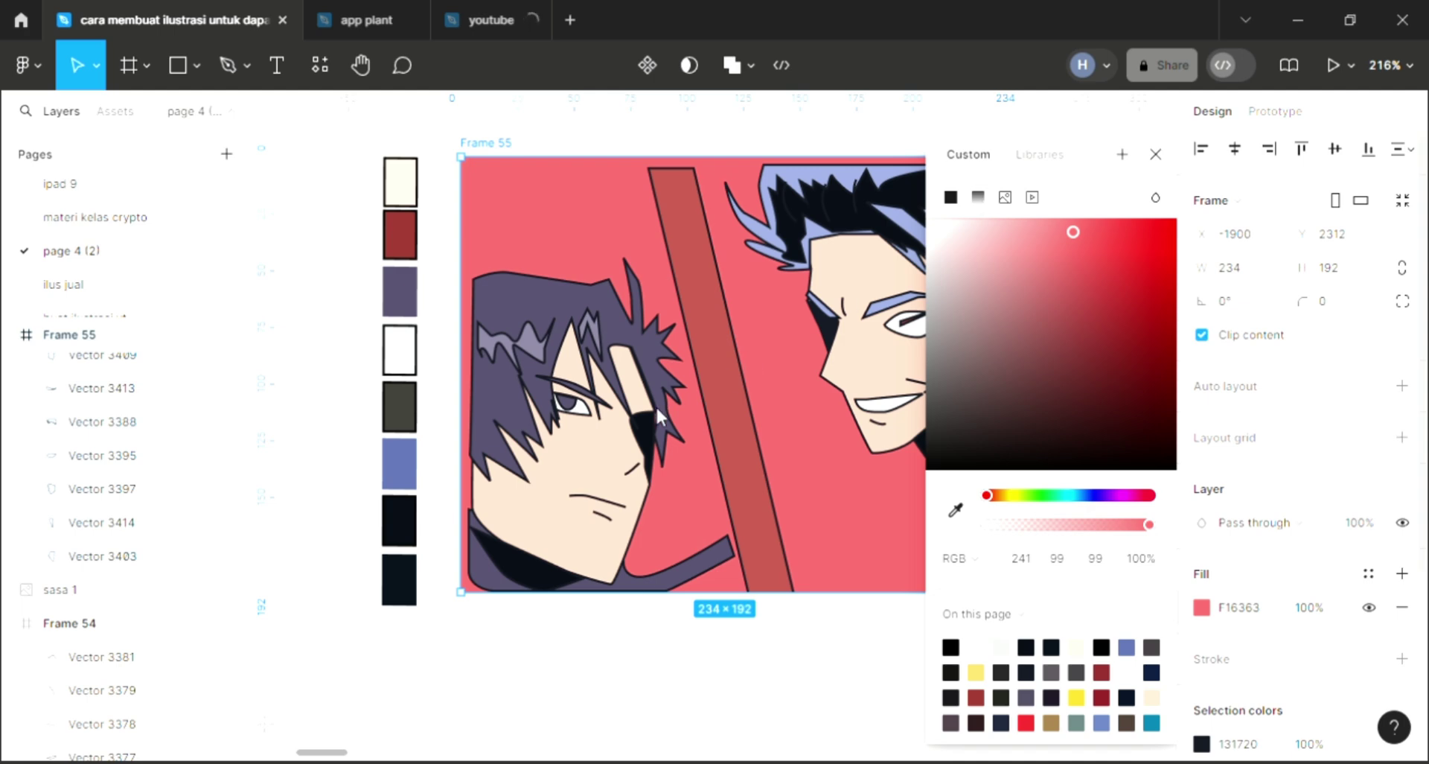
click(978, 196)
scroll(844, 405, right, 3)
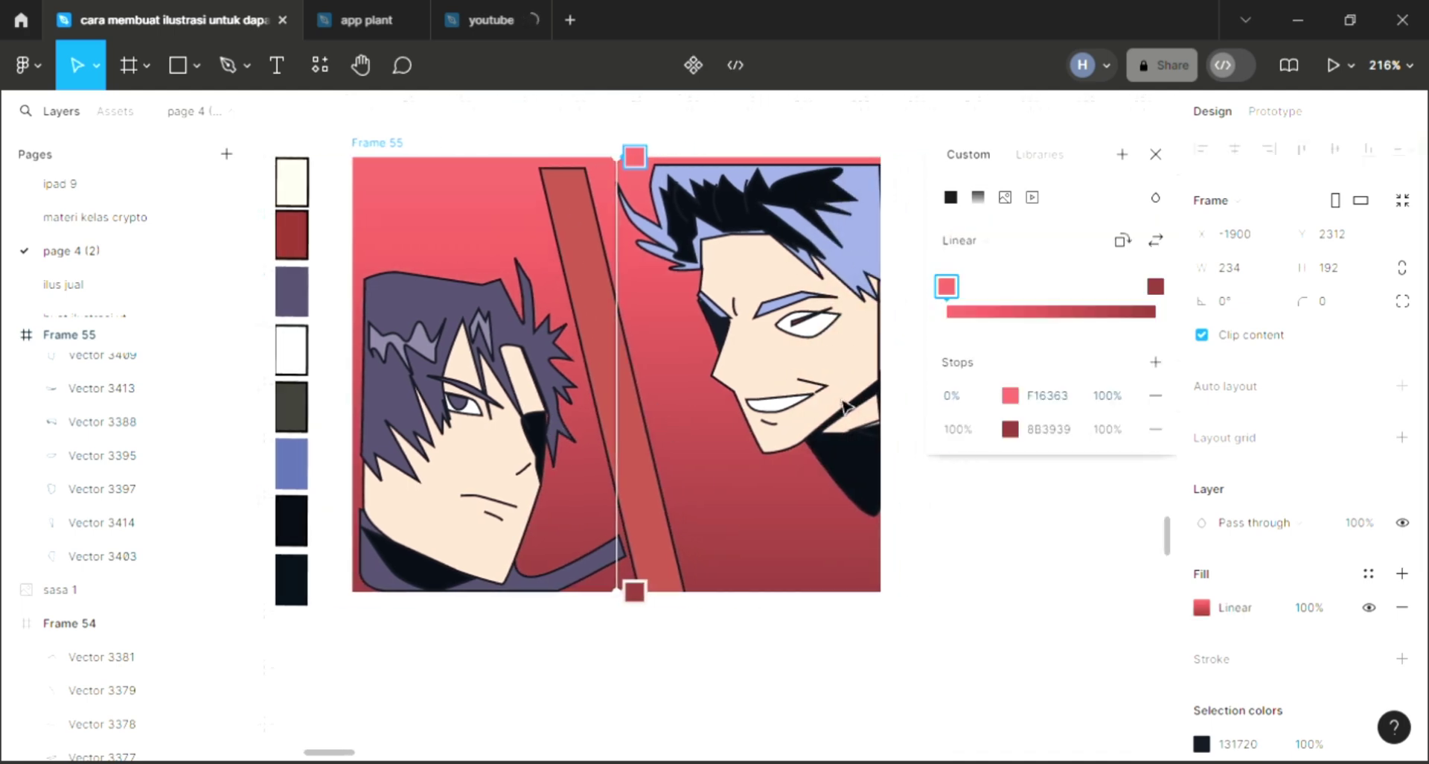
- Change the start colour of the background gradient to mint green 63F1BE
click(1009, 402)
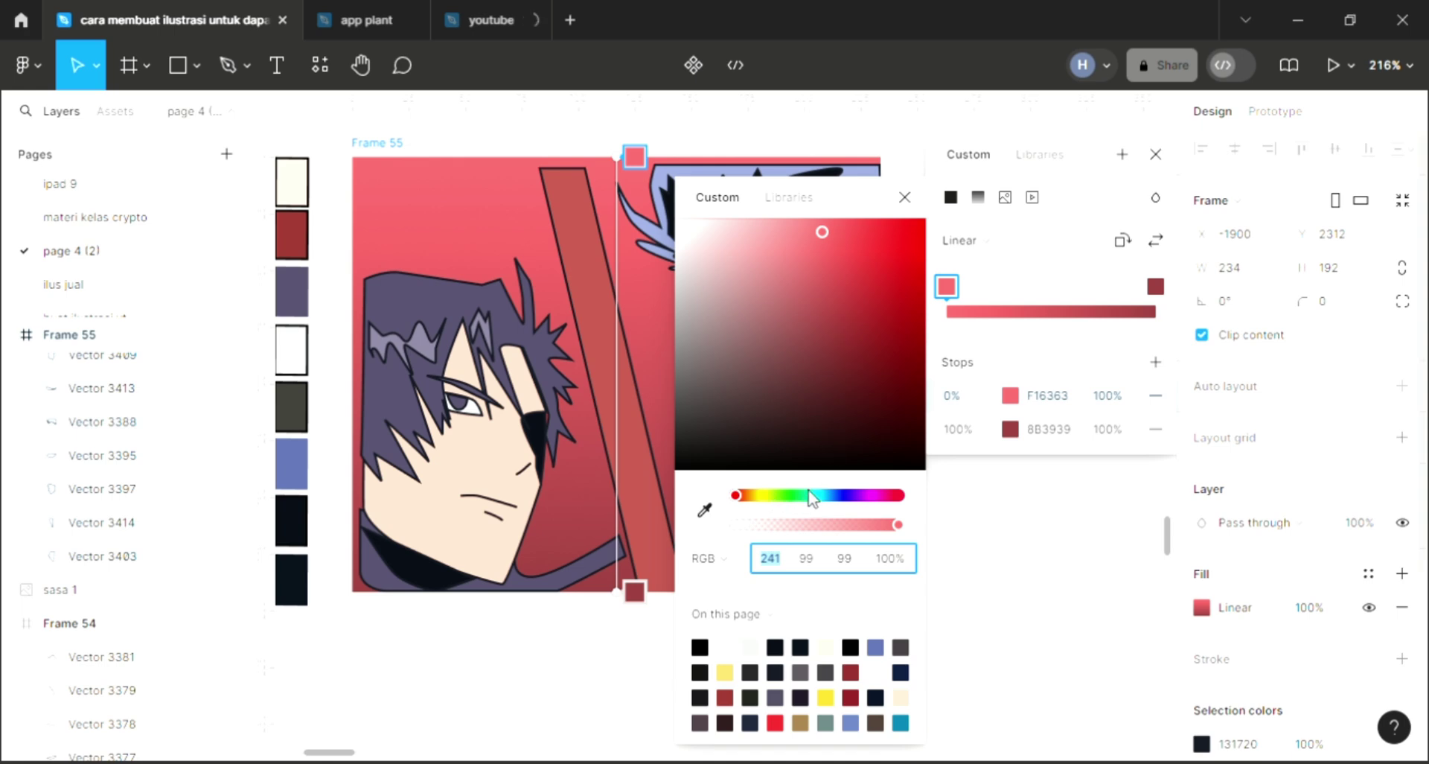
drag(774, 496, 807, 497)
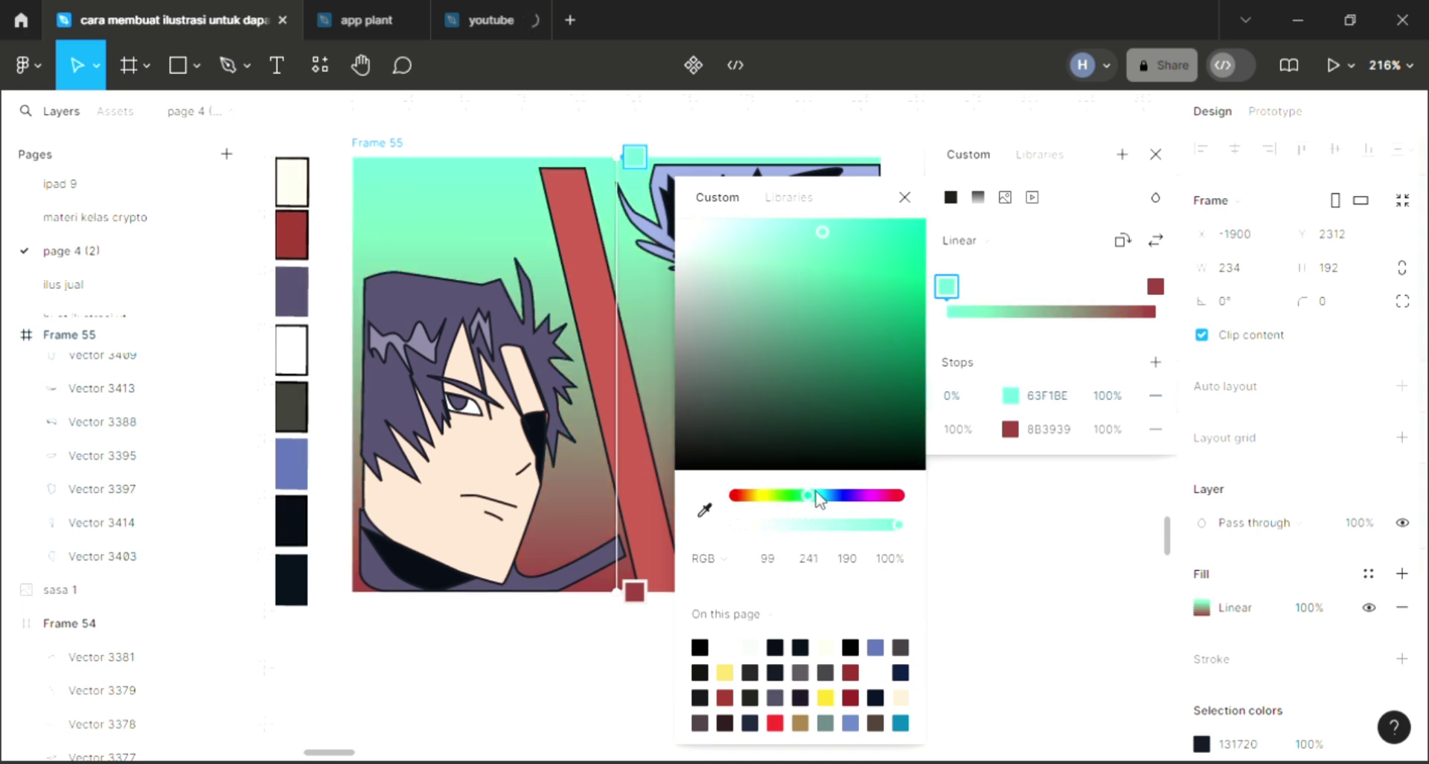
click(905, 199)
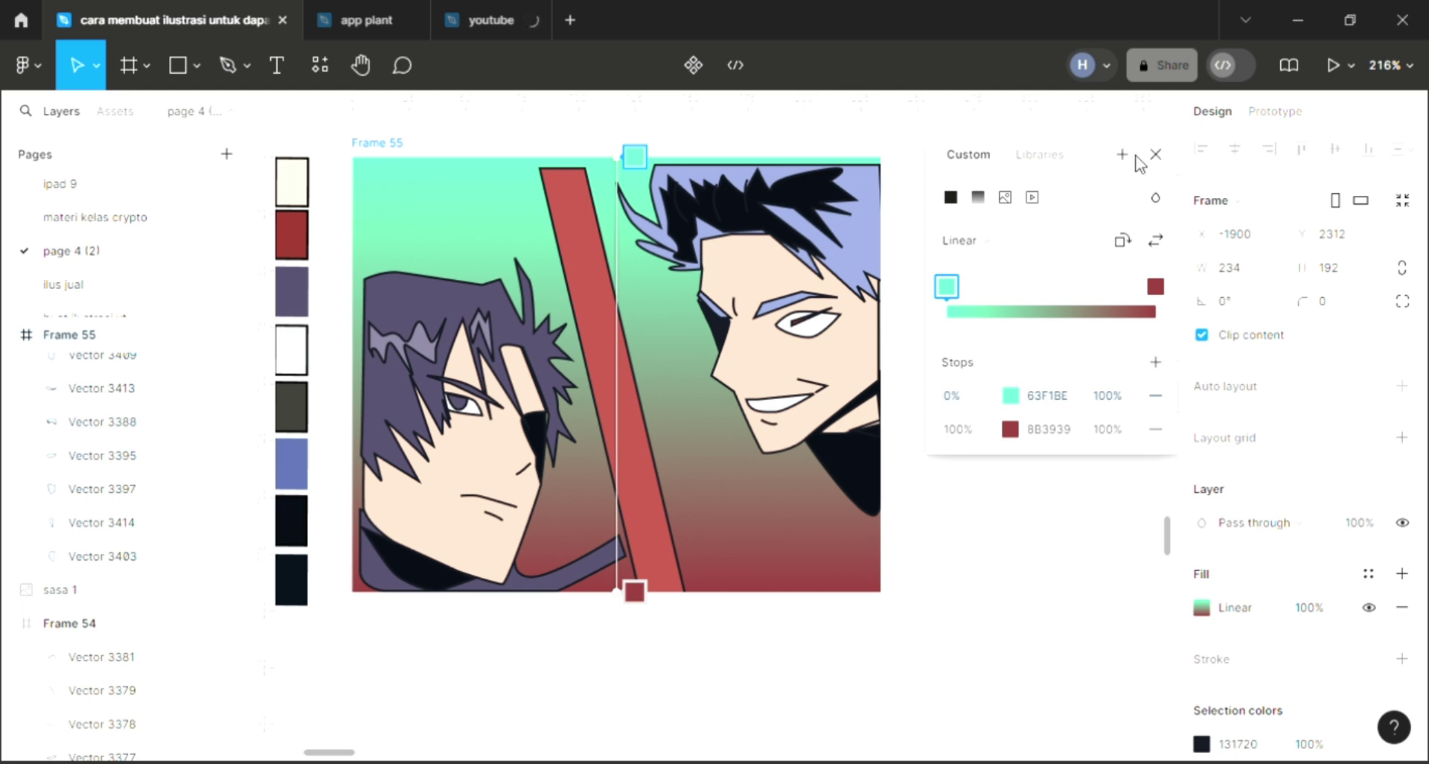
key(Escape)
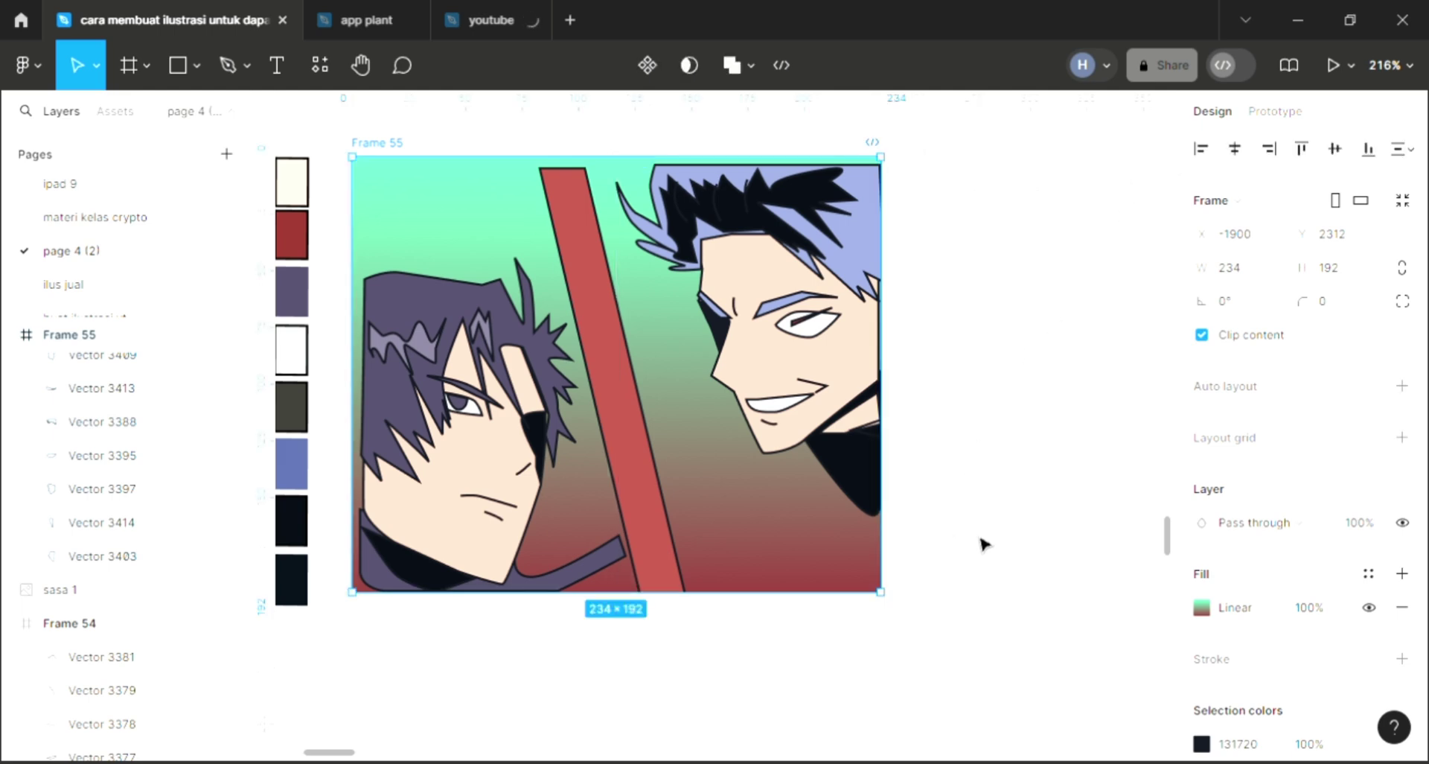
key(Escape)
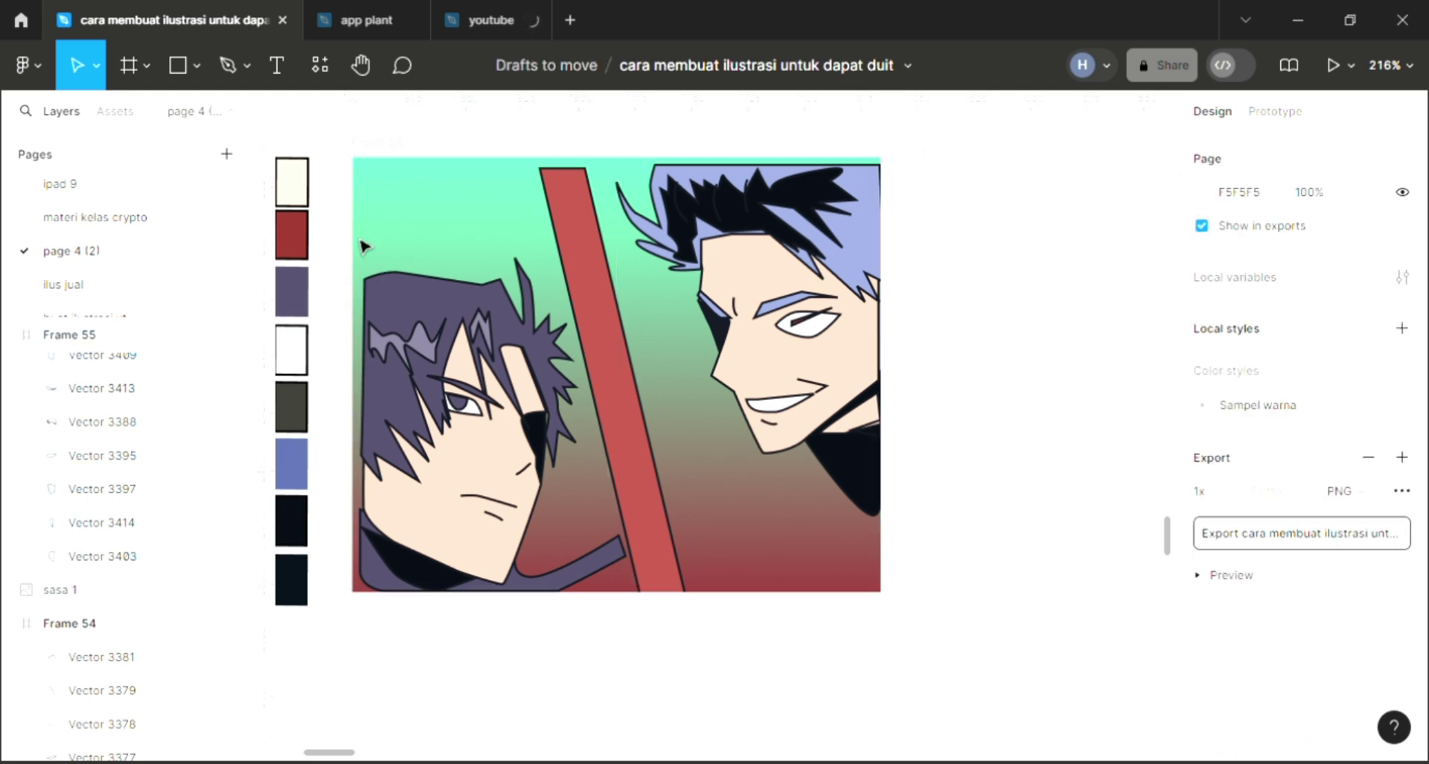
- Draw a closed jagged shadow shape about 31 × 52 with the Pen tool over the first character's cheek and lower hair
click(227, 65)
click(394, 408)
scroll(388, 539, up, 3)
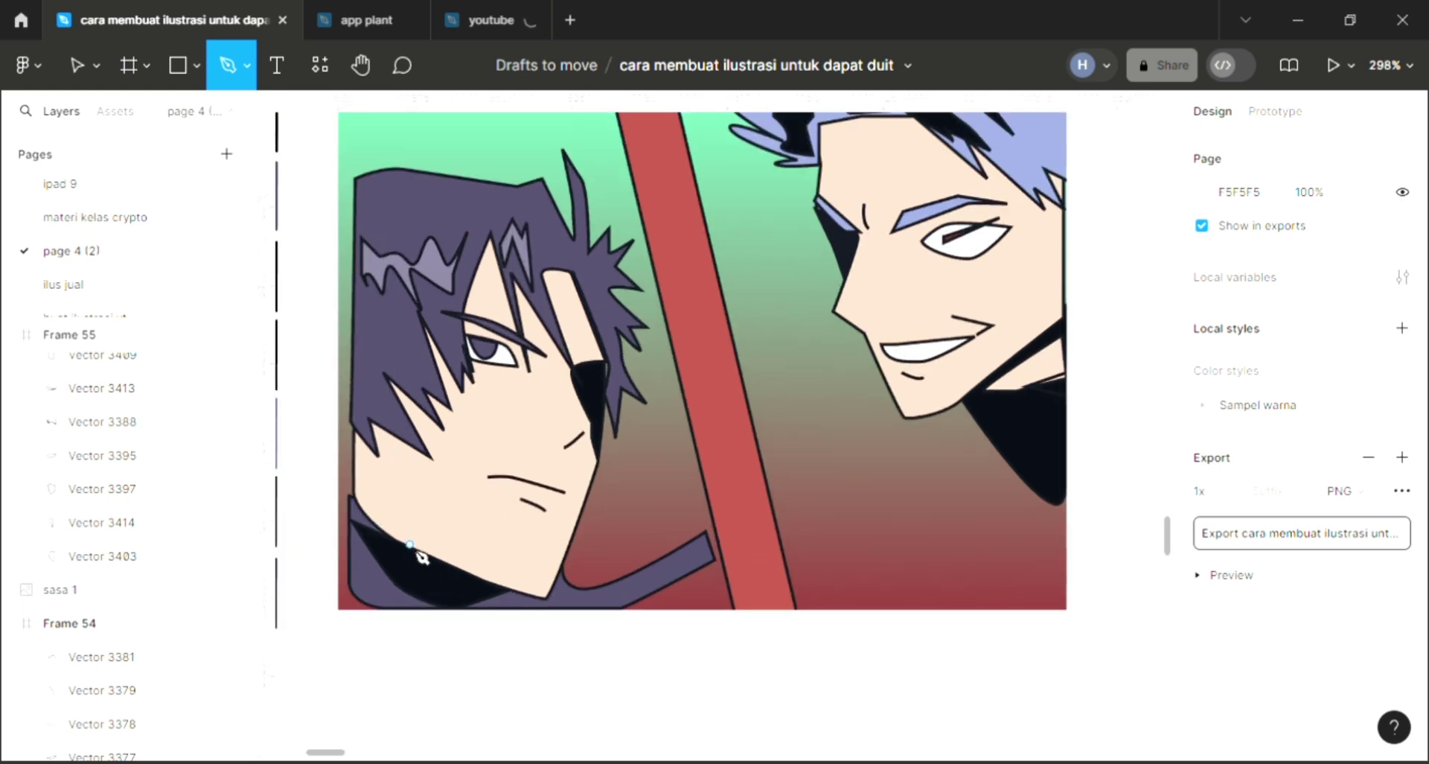
click(410, 544)
click(409, 510)
click(417, 517)
click(401, 456)
drag(446, 477, 441, 463)
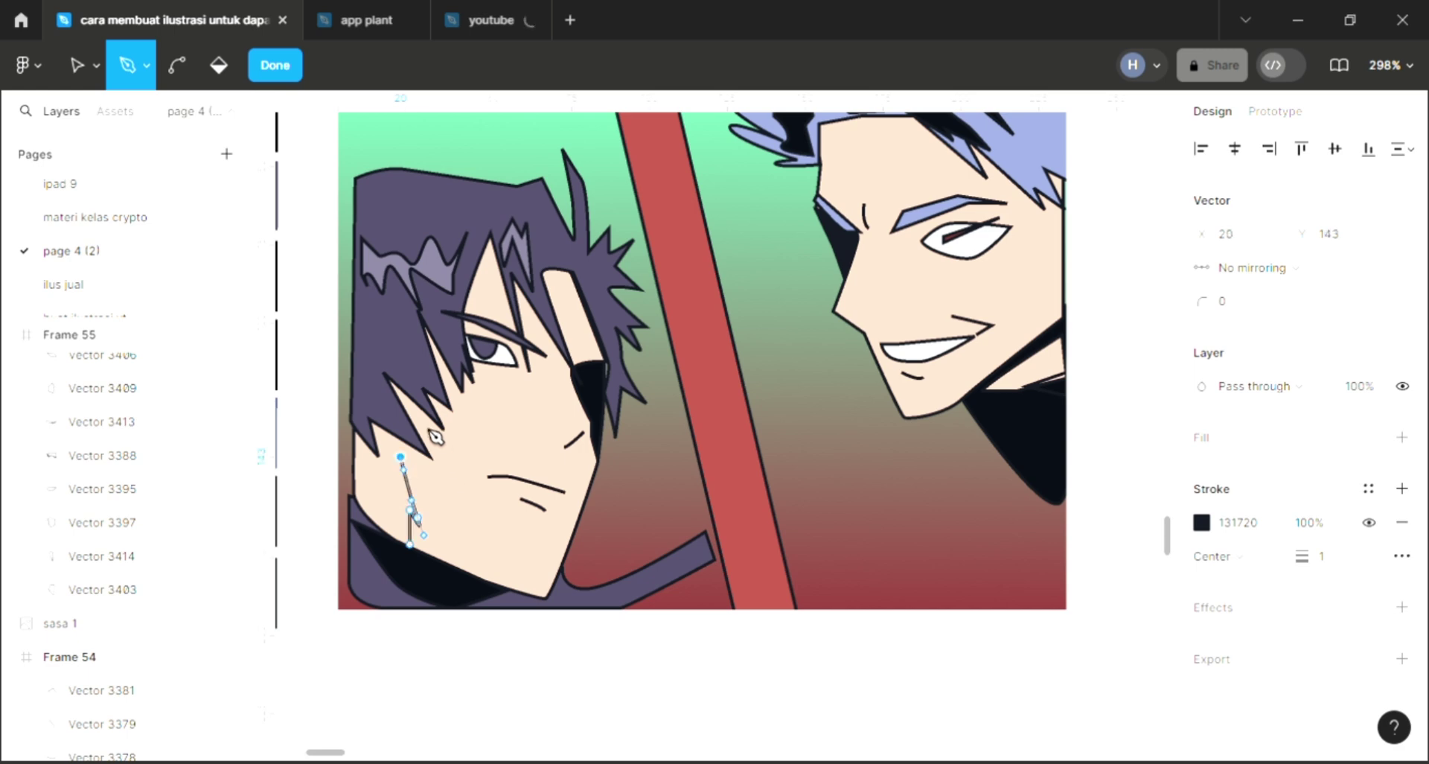
click(401, 385)
drag(373, 414, 350, 455)
drag(355, 502, 428, 529)
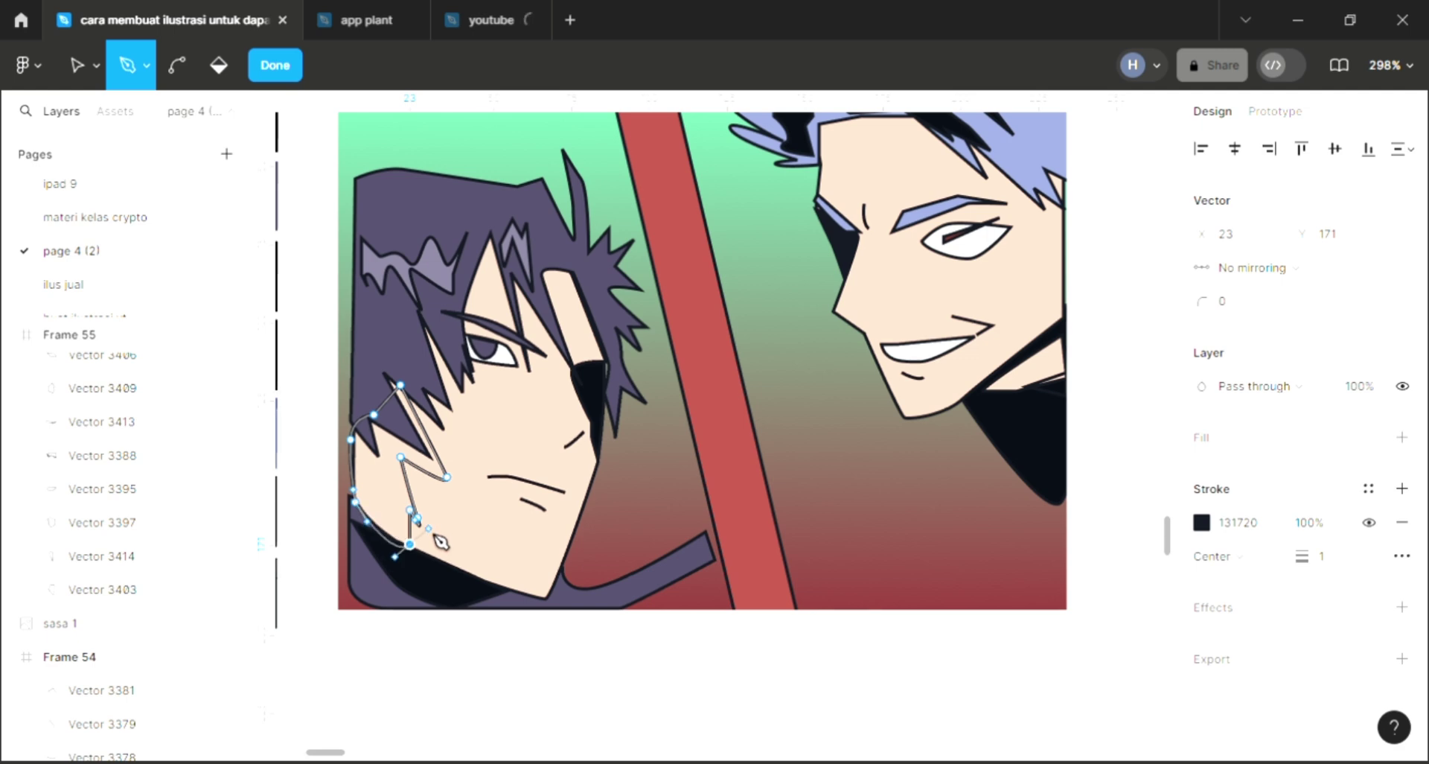
key(Escape)
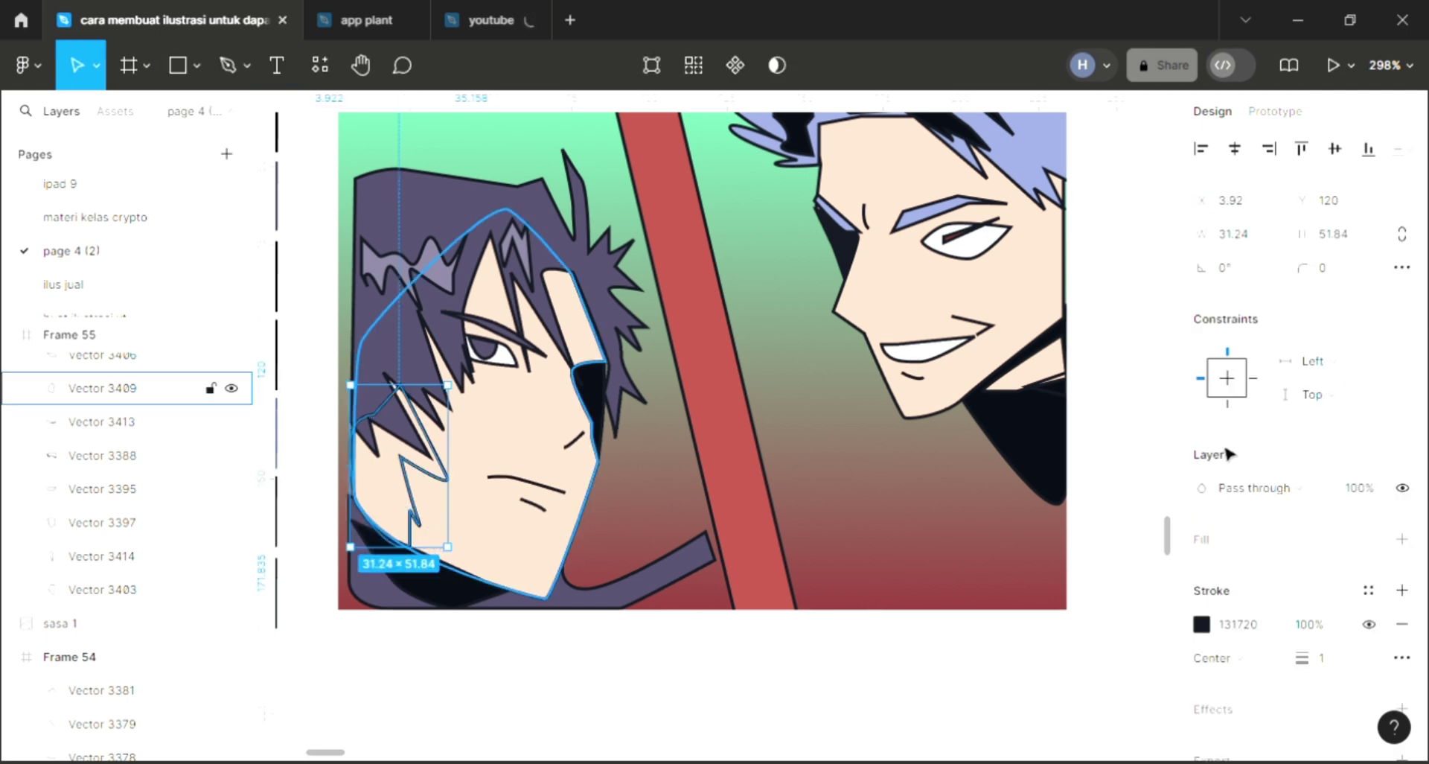
- Fill the first character's cheek shadow with near-black 090D14 at 80% opacity
click(1285, 539)
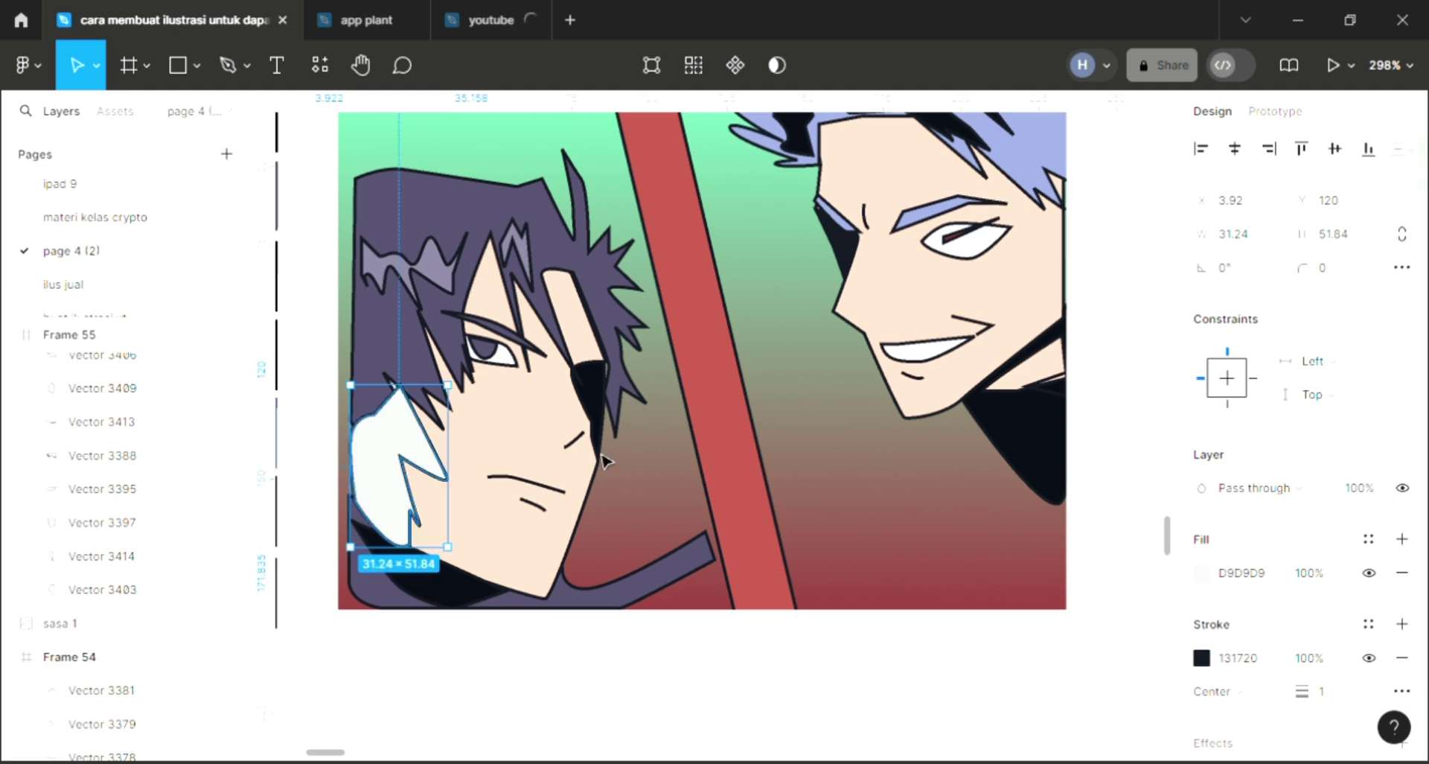
key(i)
click(1204, 601)
click(1311, 574)
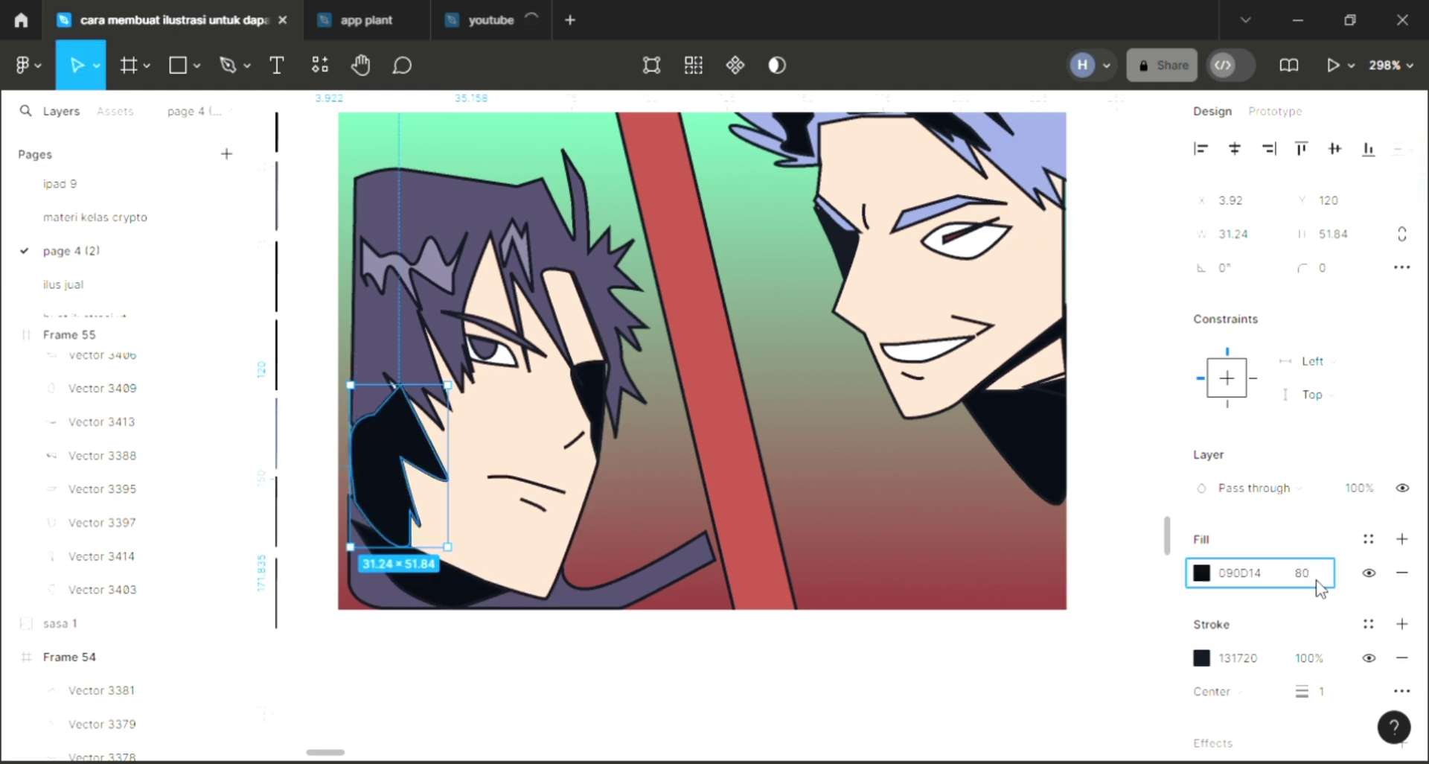
key(Return)
key(Escape)
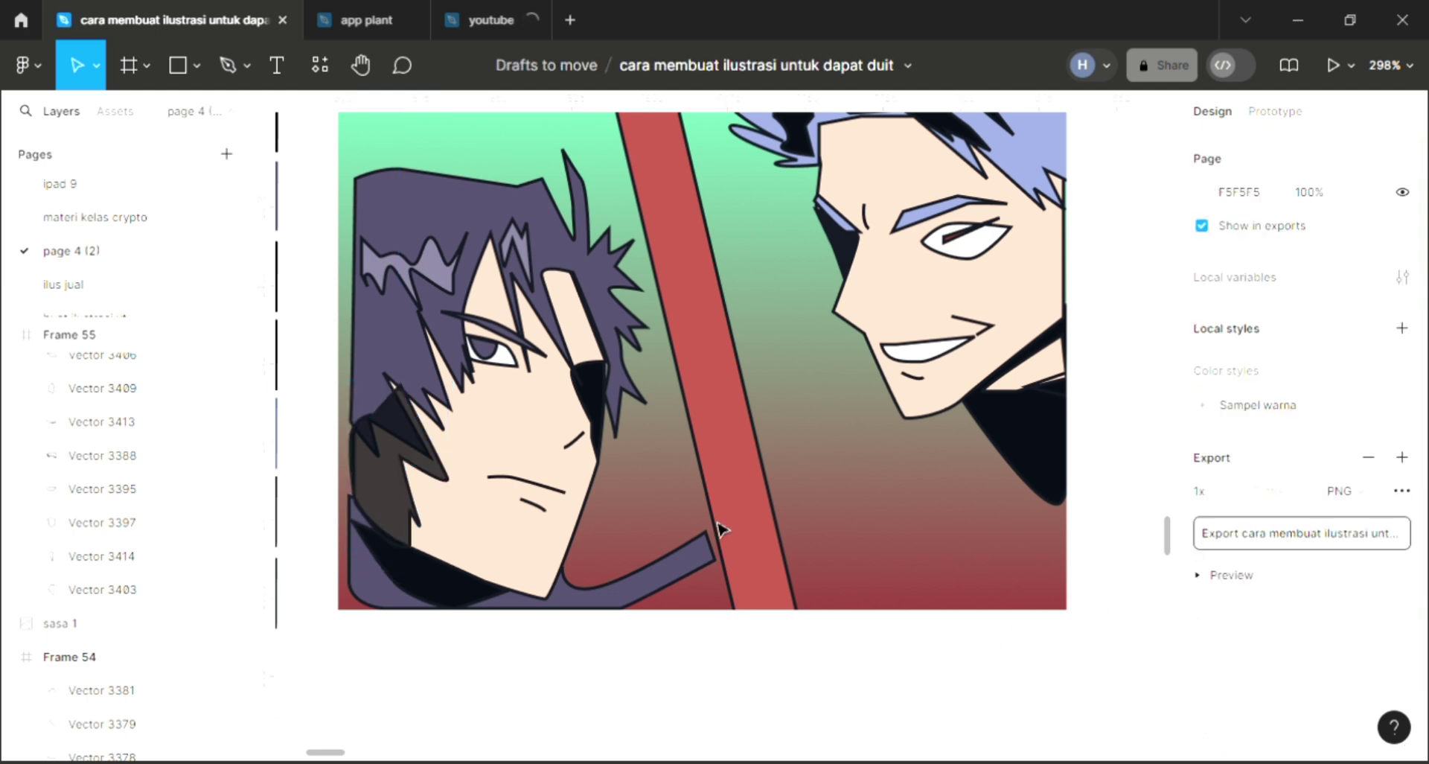
- Start a Pen outline for a shadow on the second character's face, running from the hairline past the outer eye corner and jaw to the chin
scroll(720, 514, up, 2)
scroll(728, 479, right, 2)
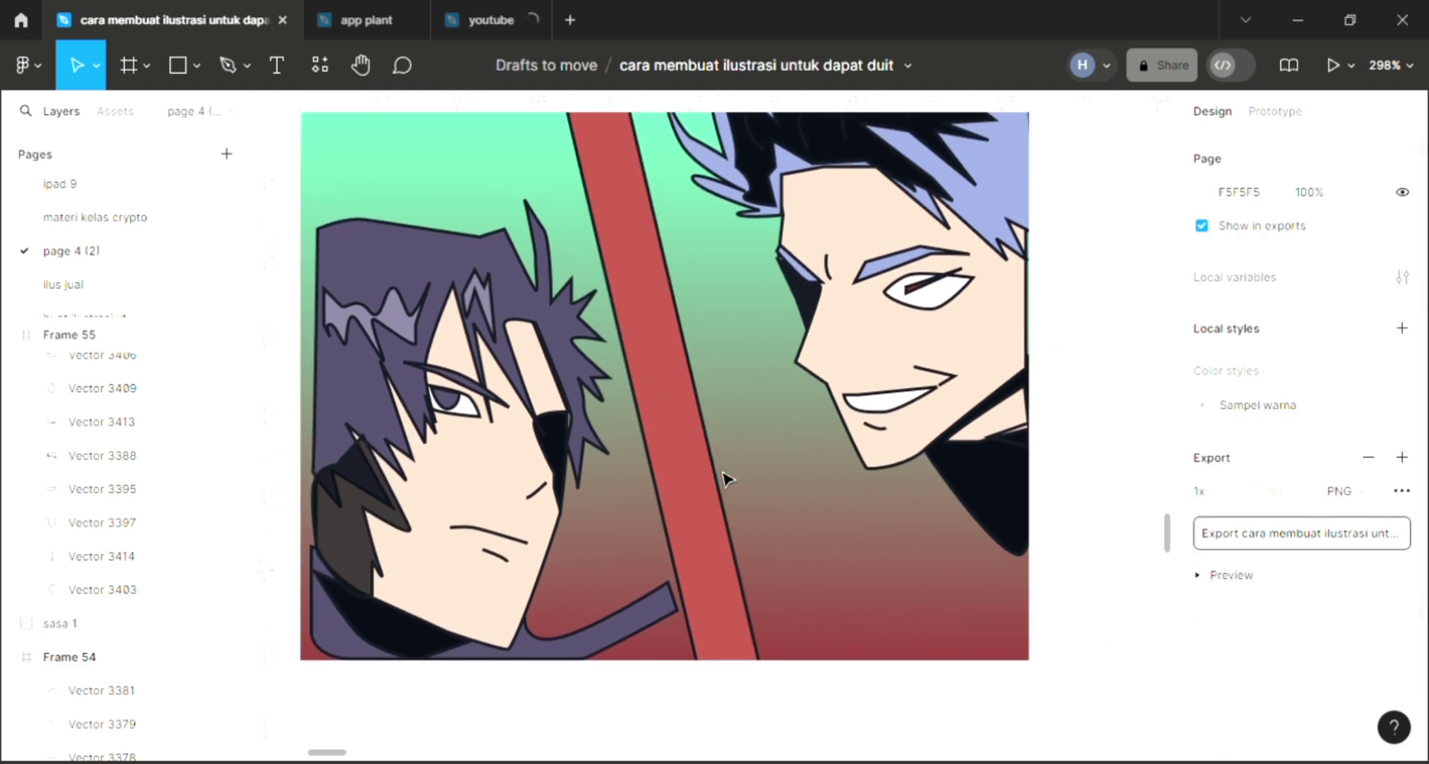
scroll(568, 489, up, 1)
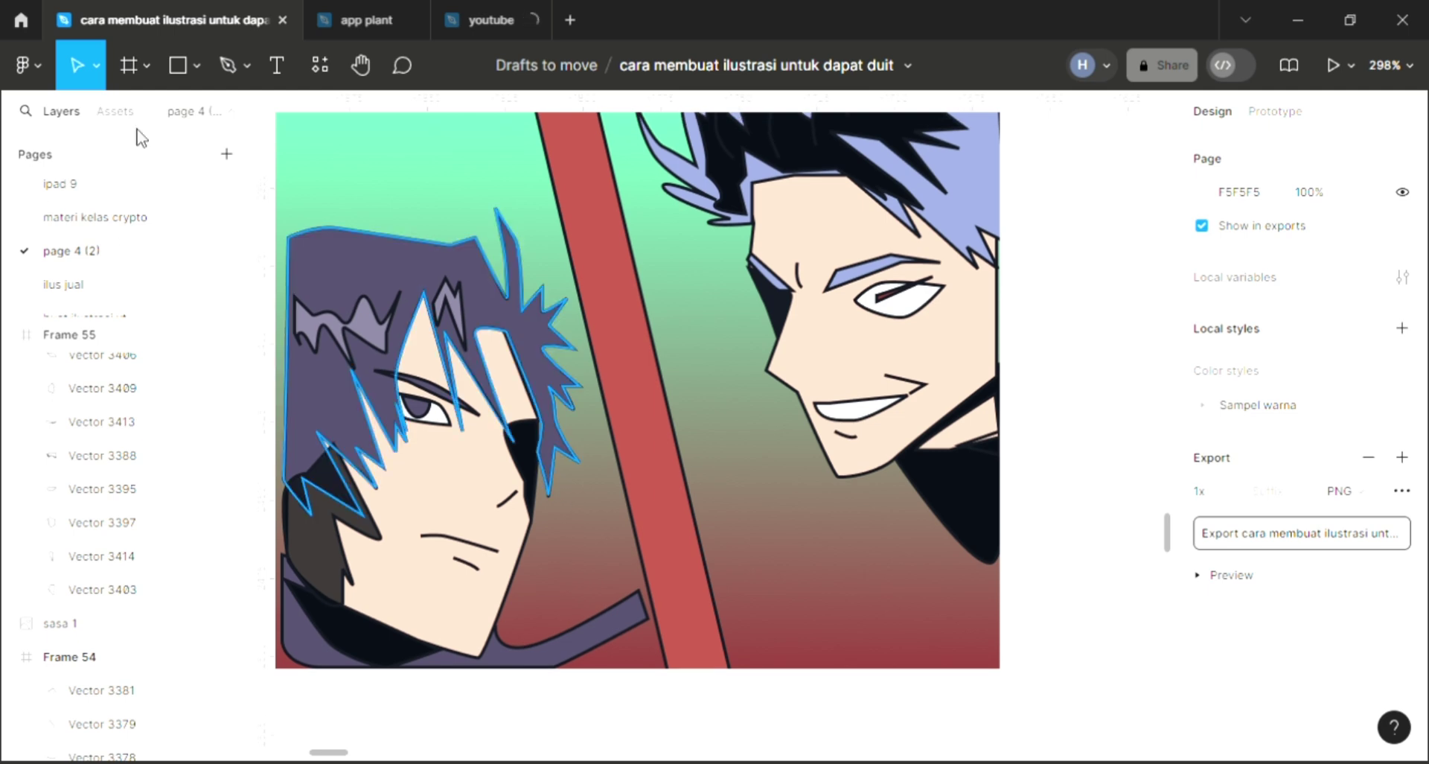
click(227, 65)
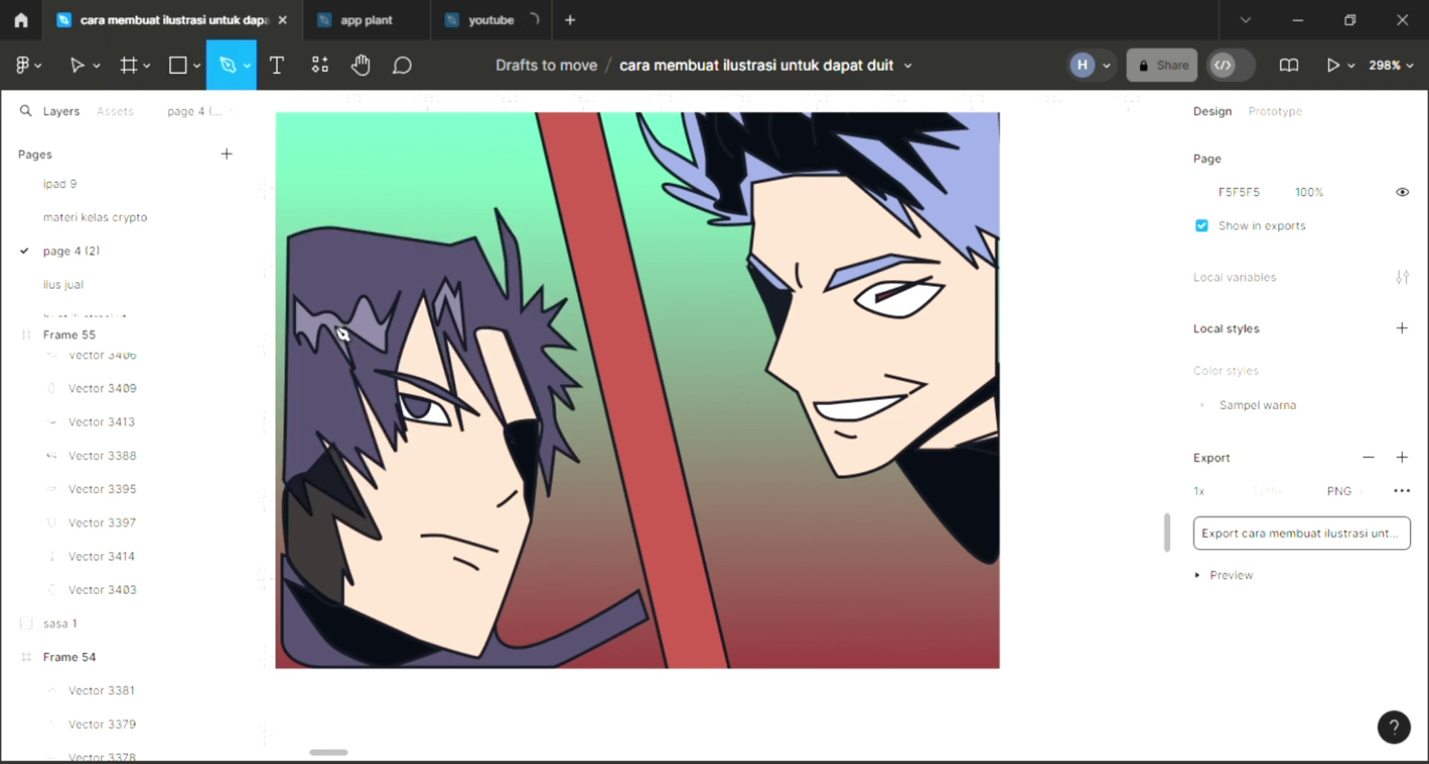
scroll(541, 436, right, 2)
scroll(548, 446, up, 1)
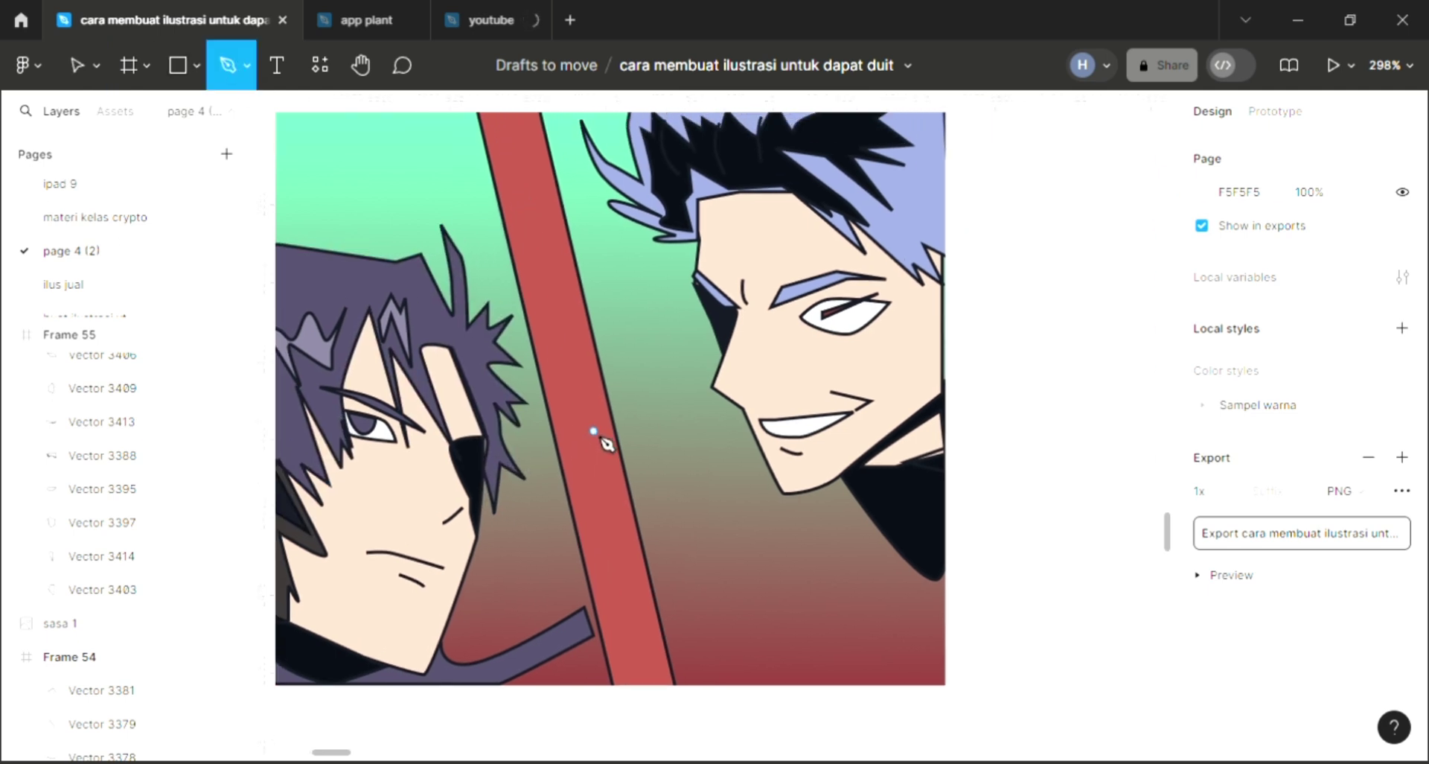
scroll(602, 438, right, 2)
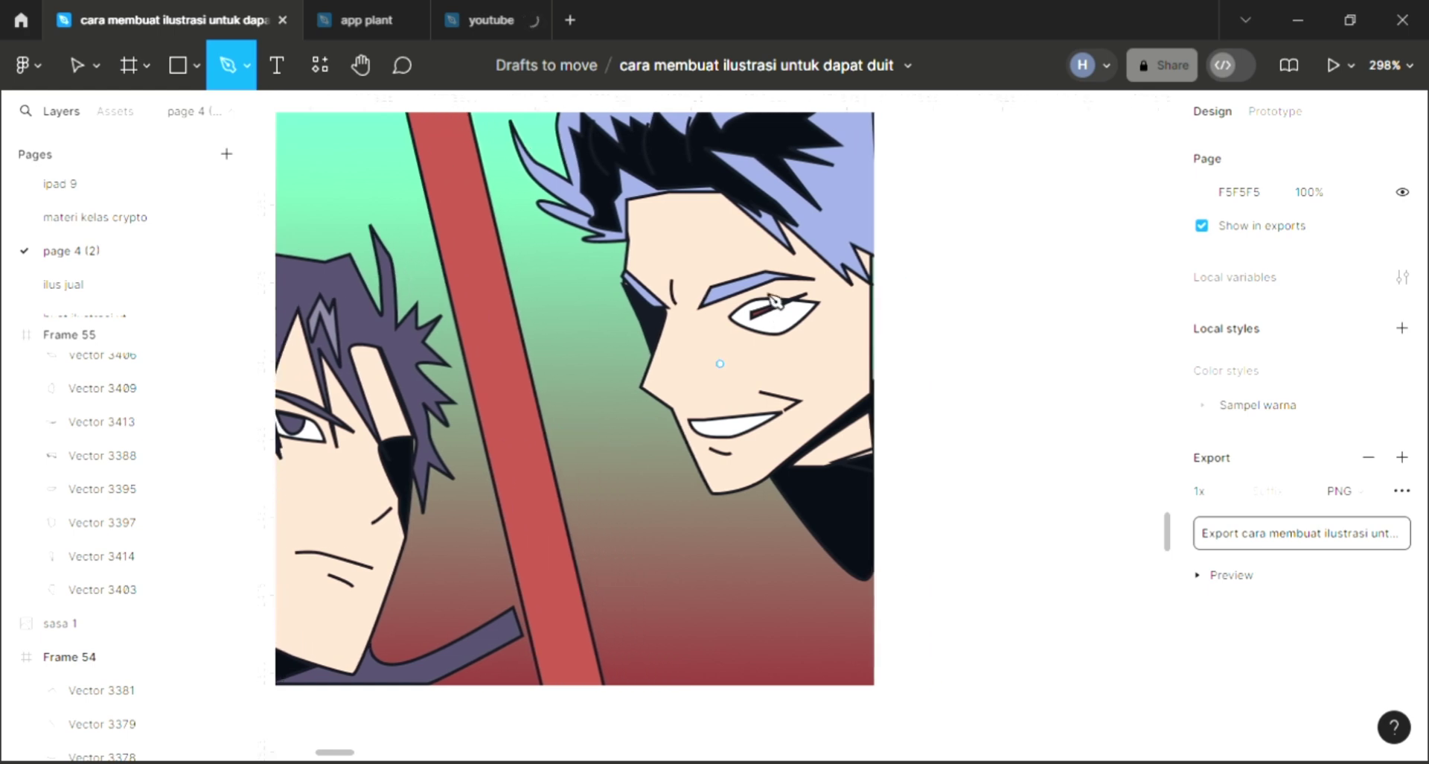
click(817, 309)
click(833, 326)
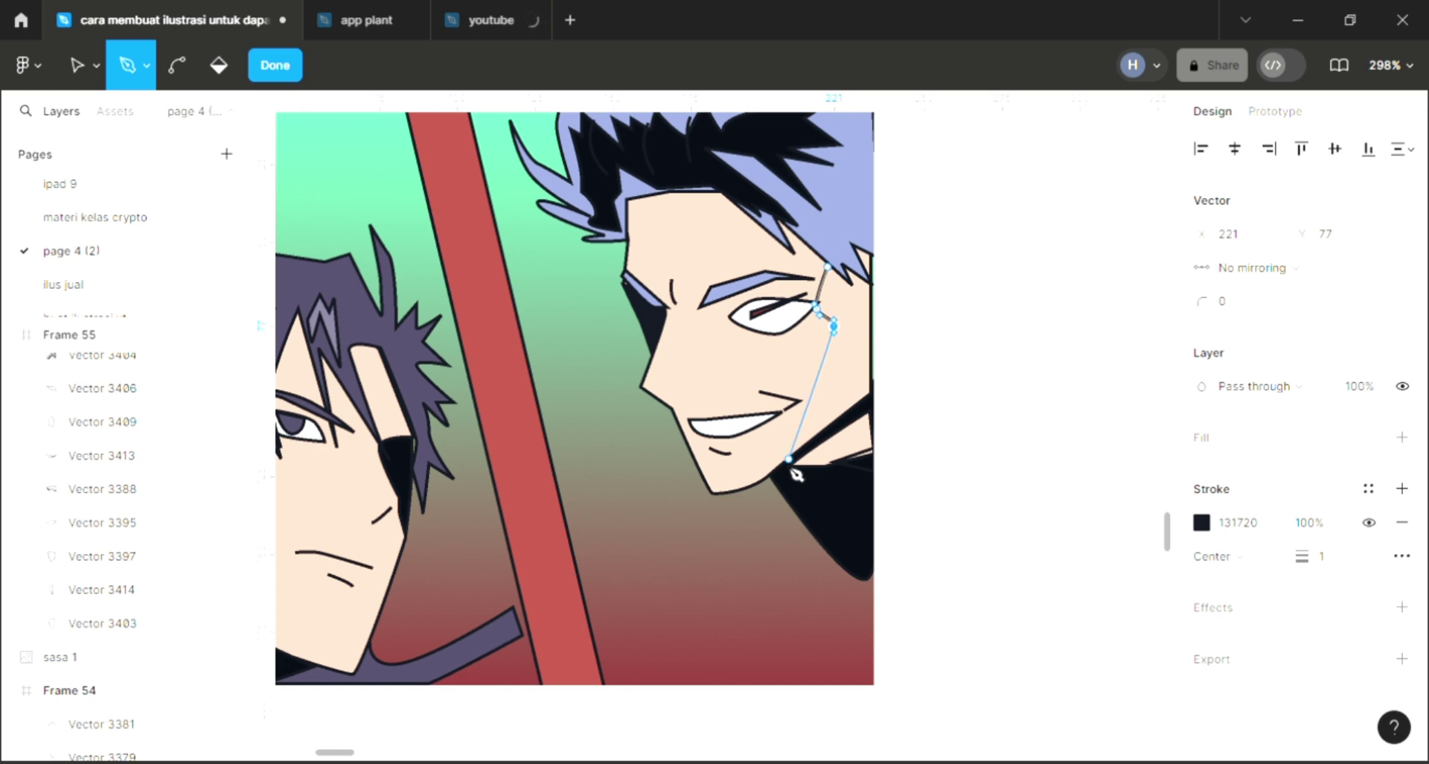
click(786, 462)
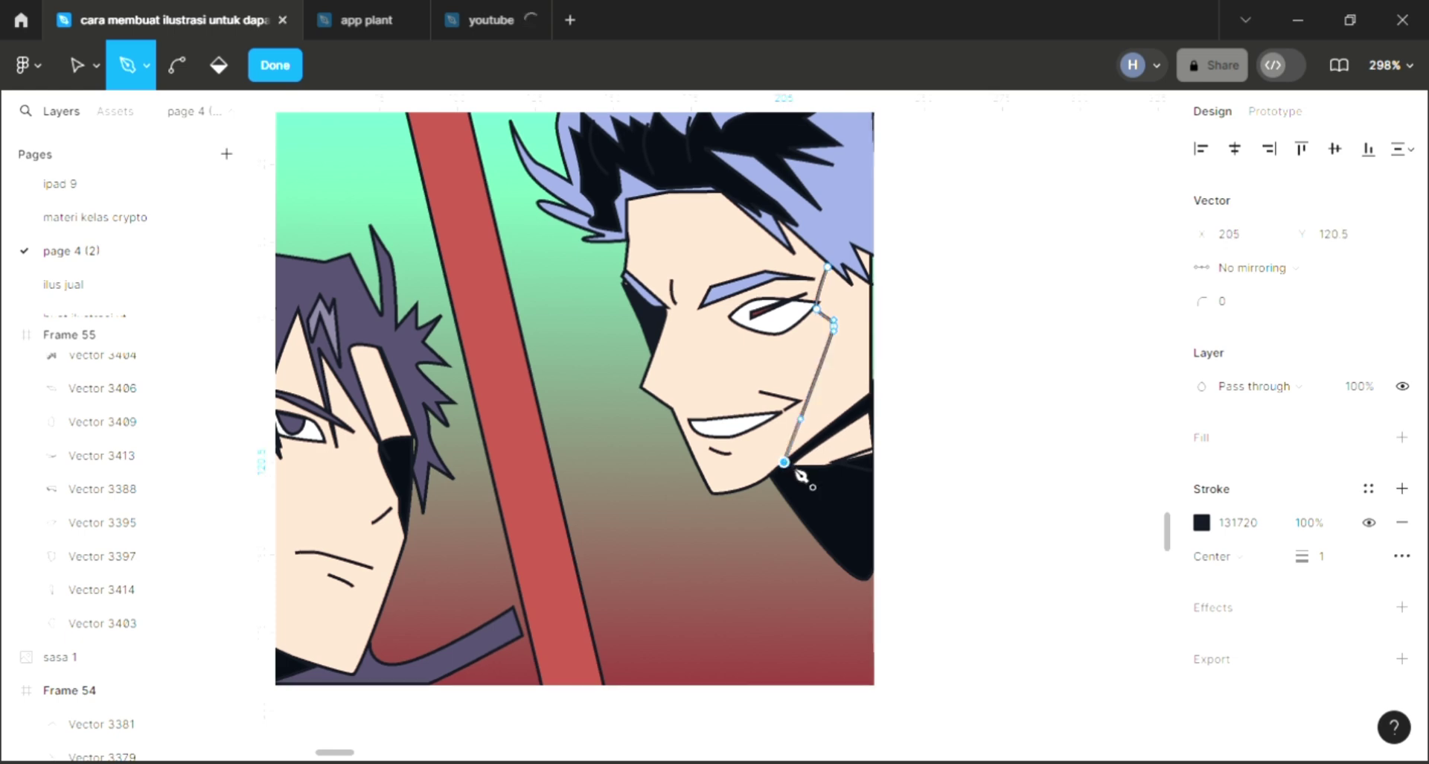
click(712, 492)
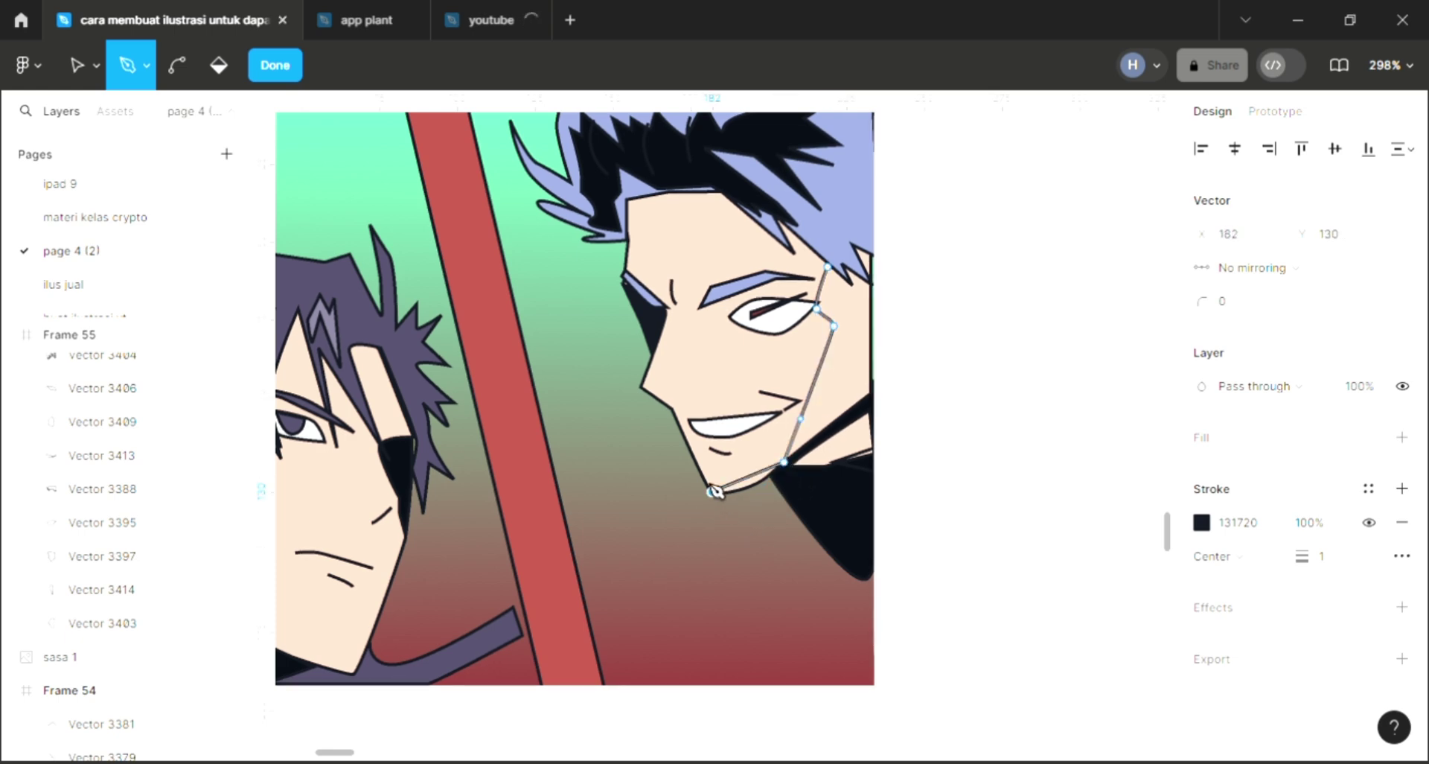
- Continue the face shadow outline from the chin up to the nose tip, around the nose and up to the far eyebrow
scroll(681, 414, up, 1)
click(674, 404)
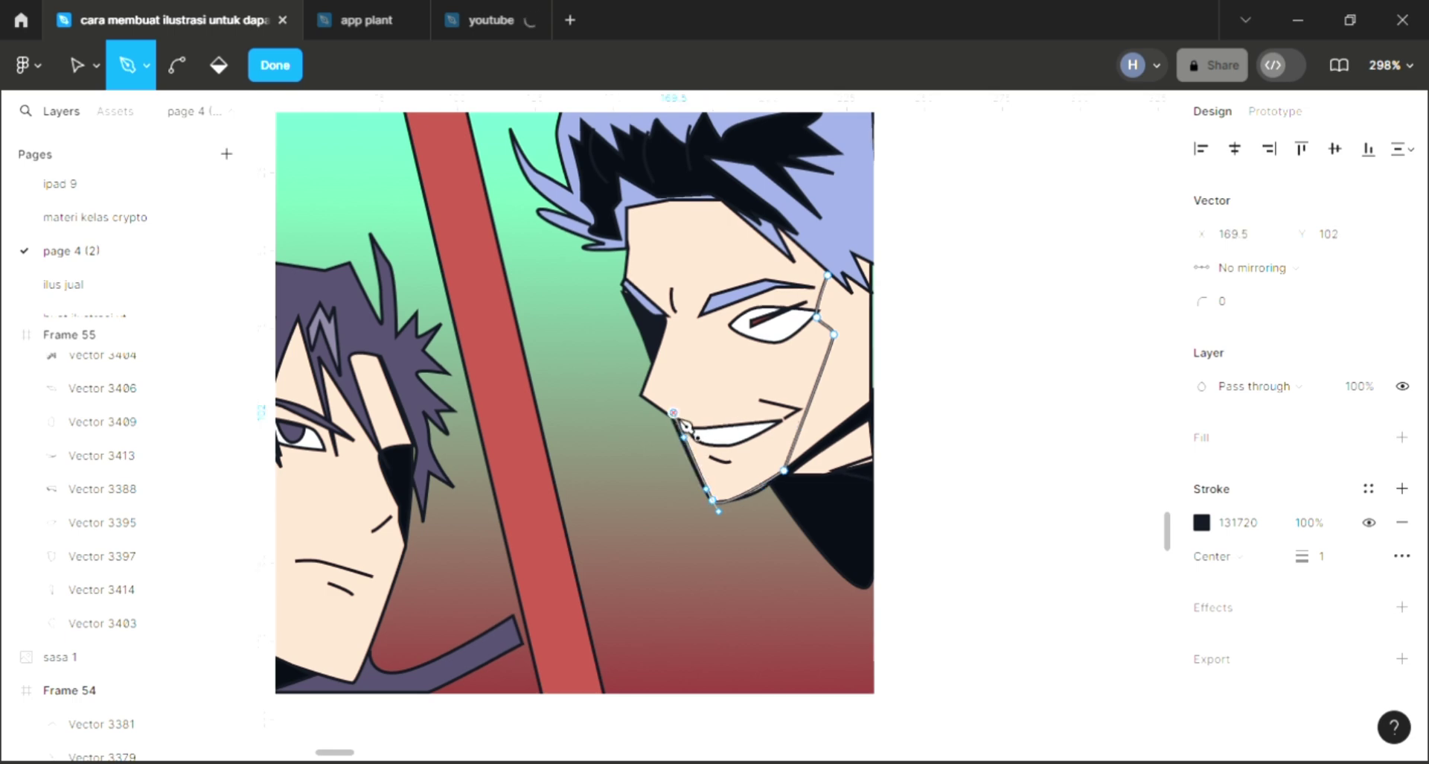
click(640, 391)
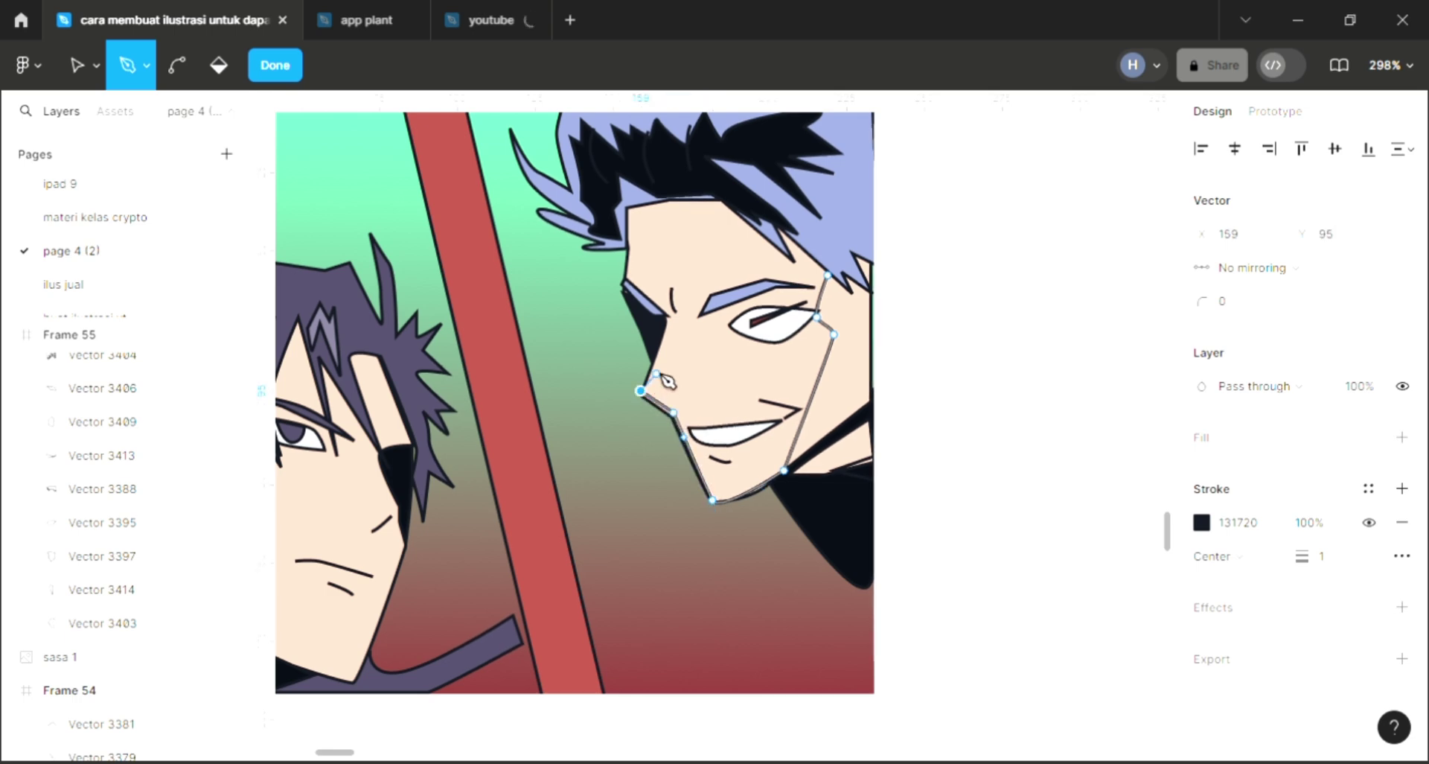
click(658, 373)
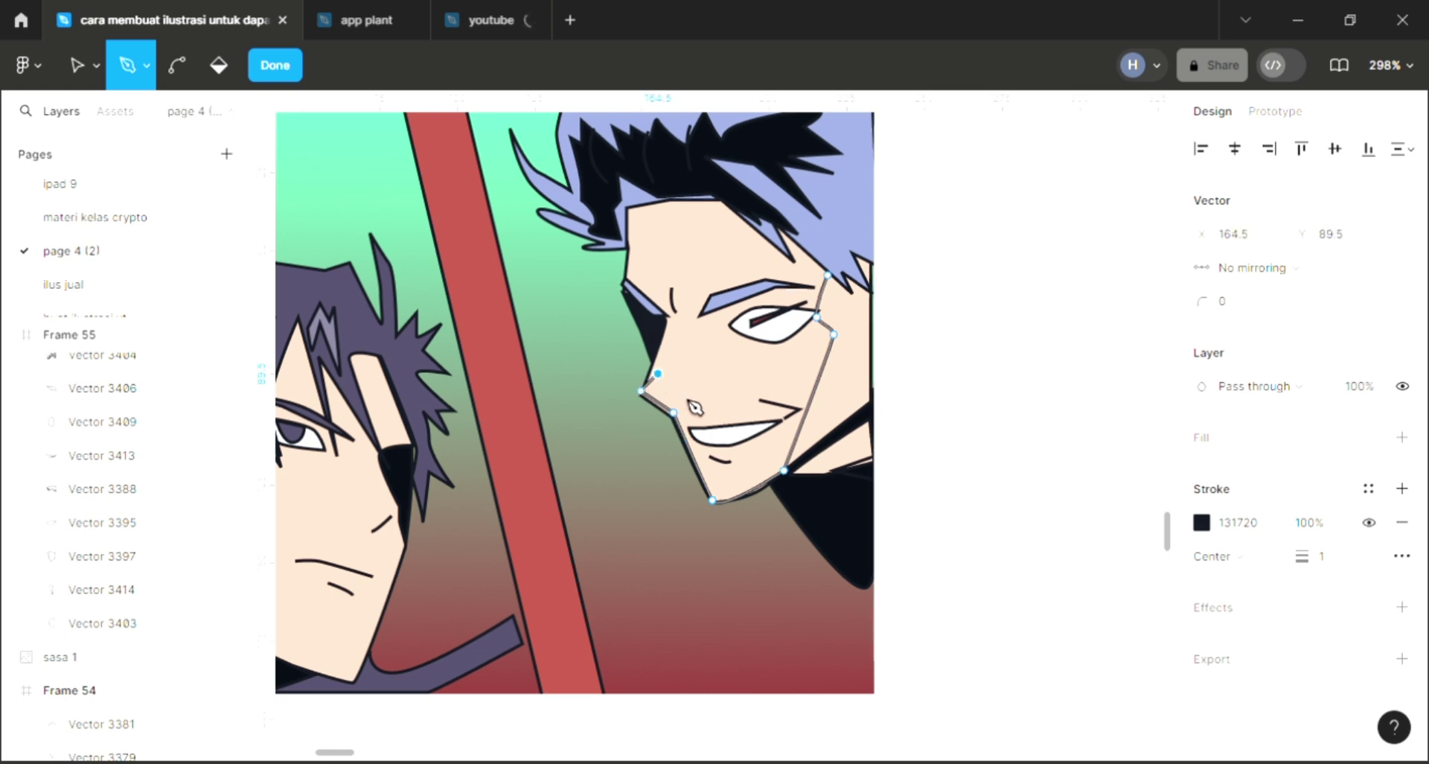
click(683, 389)
click(699, 373)
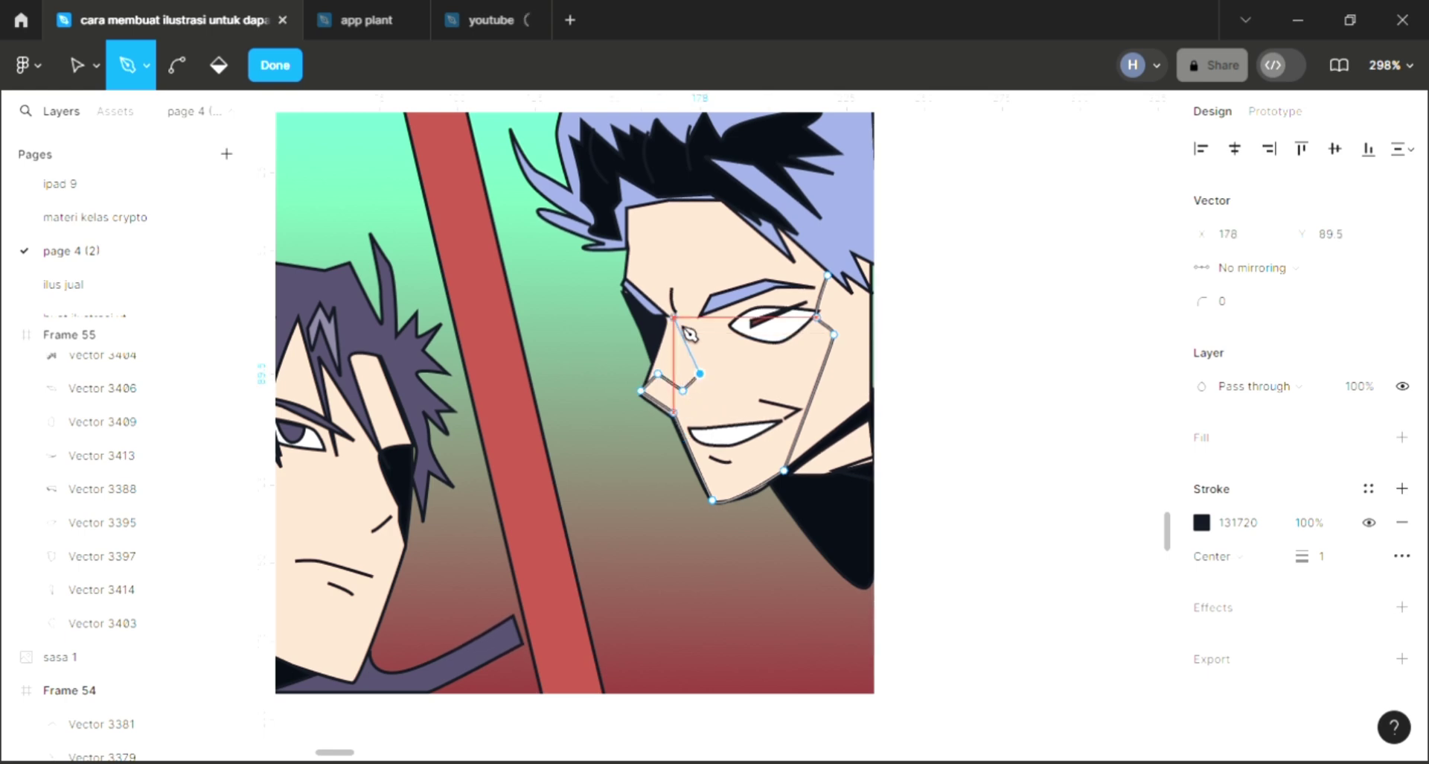
click(673, 317)
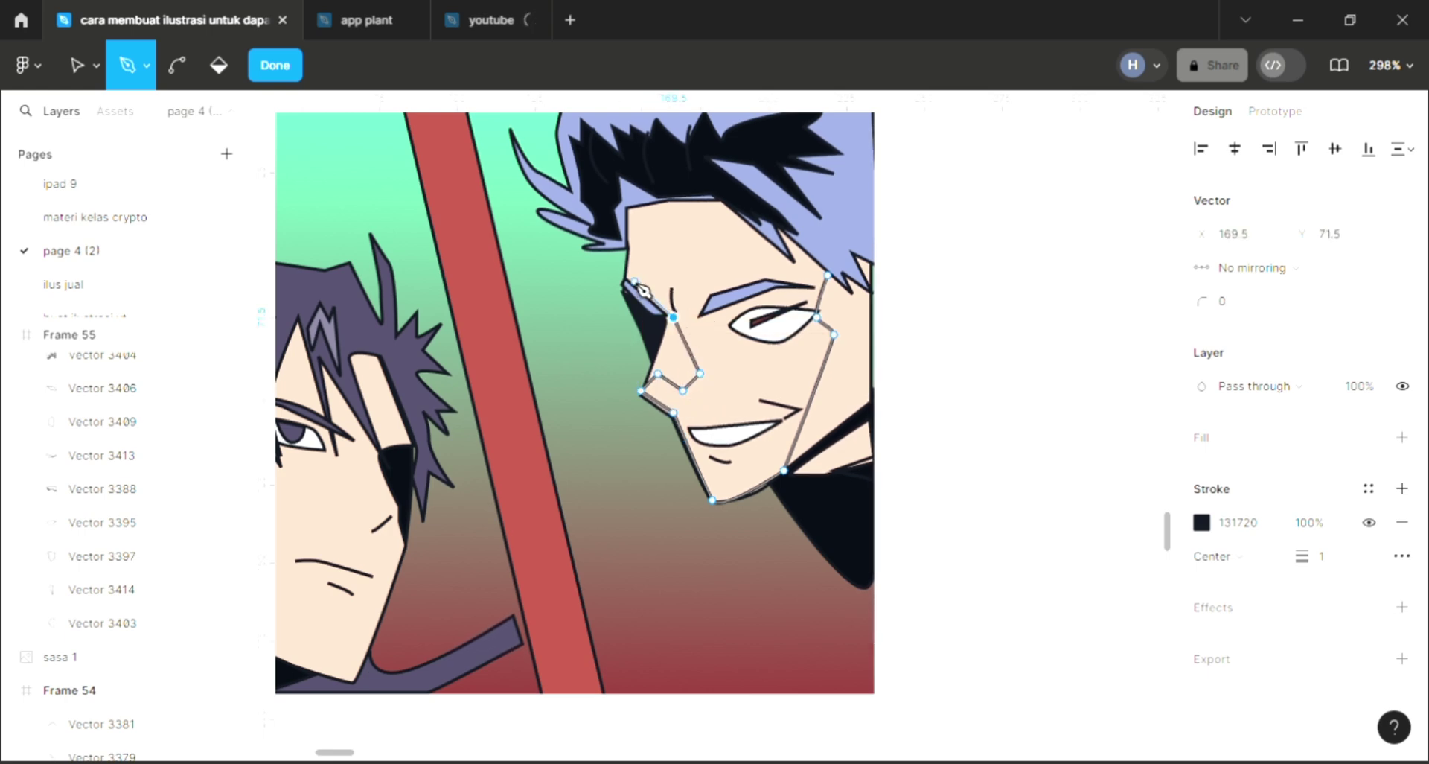
click(629, 276)
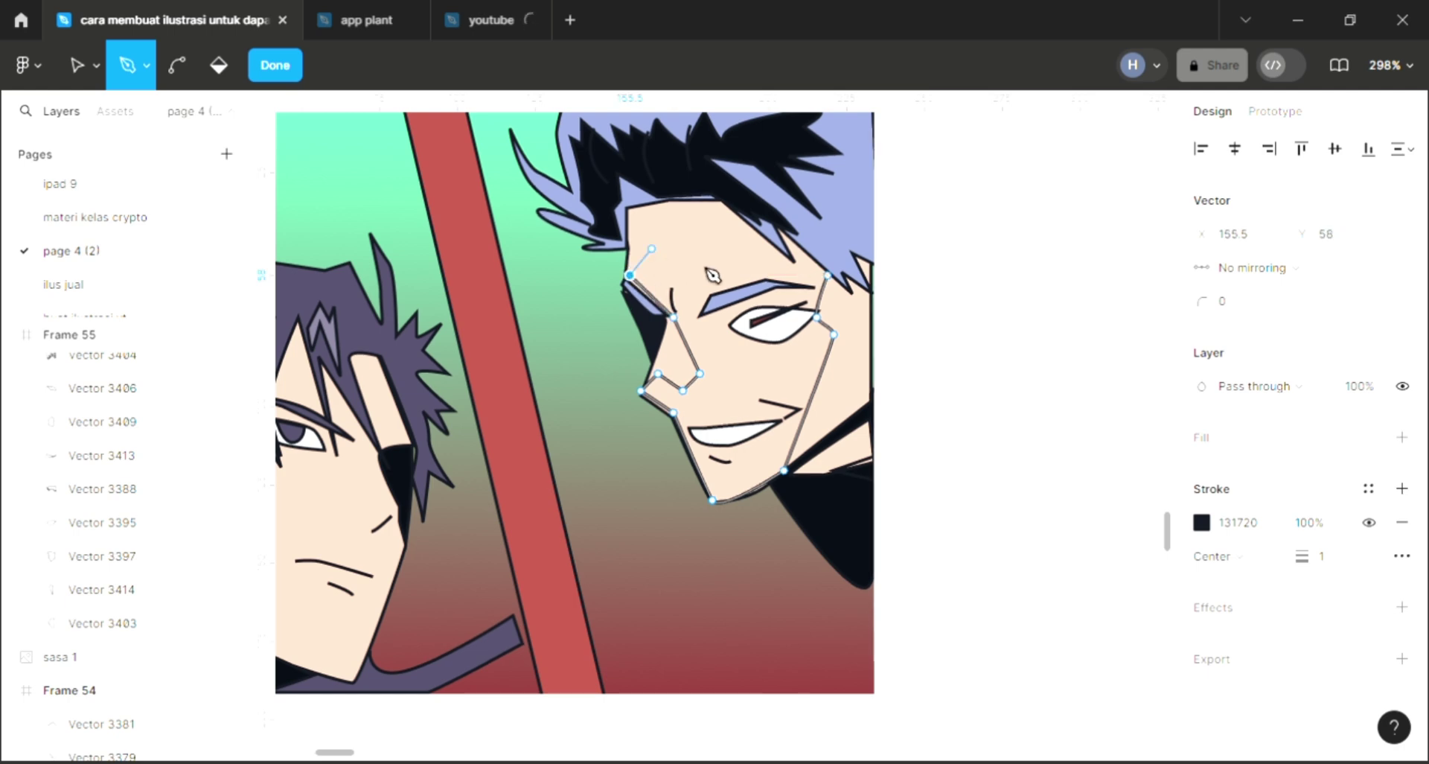
- Close the second character's face shadow outline across the forehead and hairline, giving a shape about 65.5 × 94.4
click(651, 248)
drag(700, 262, 733, 236)
click(753, 208)
click(822, 237)
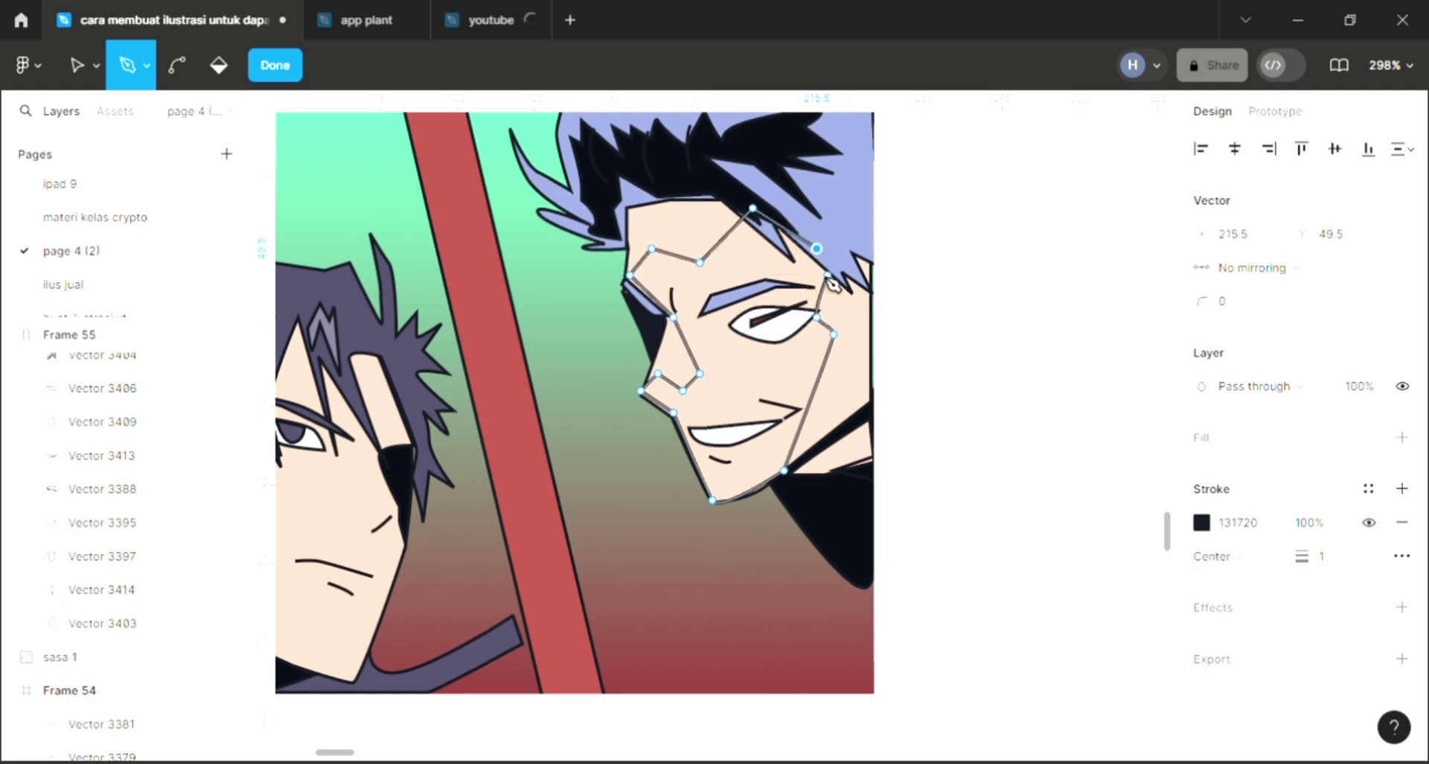
click(828, 276)
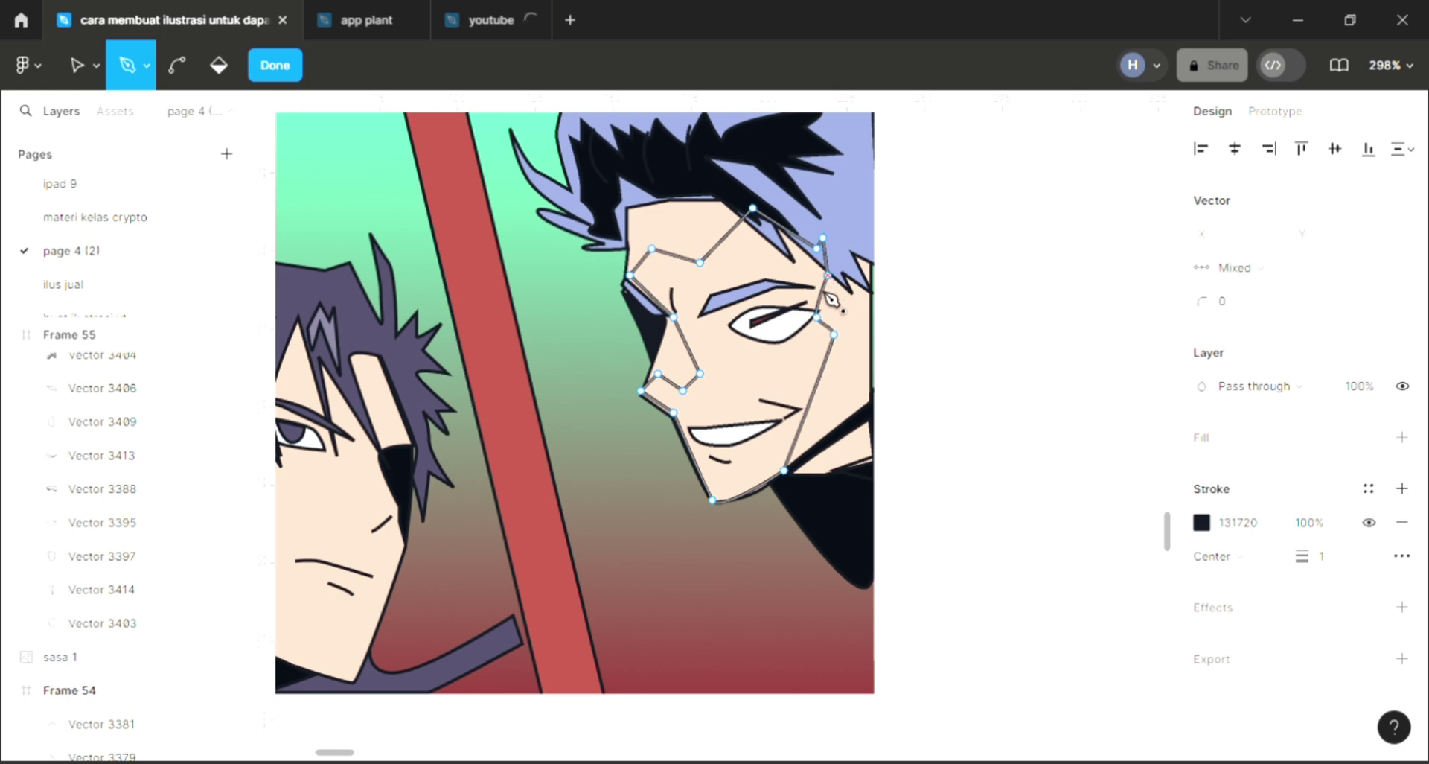
key(Escape)
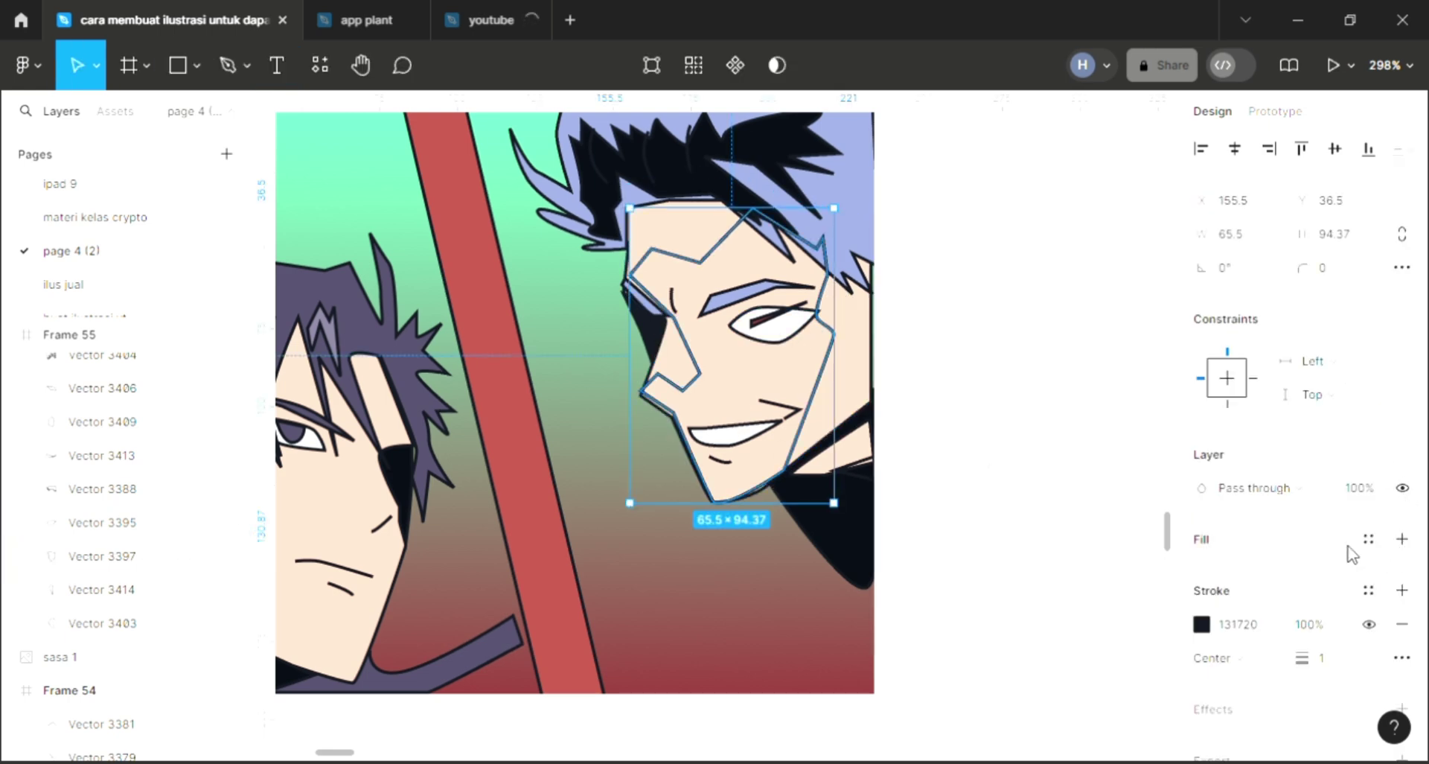
- Fill the second character's face shadow with near-black 090D14 at 70% opacity
click(1349, 550)
key(i)
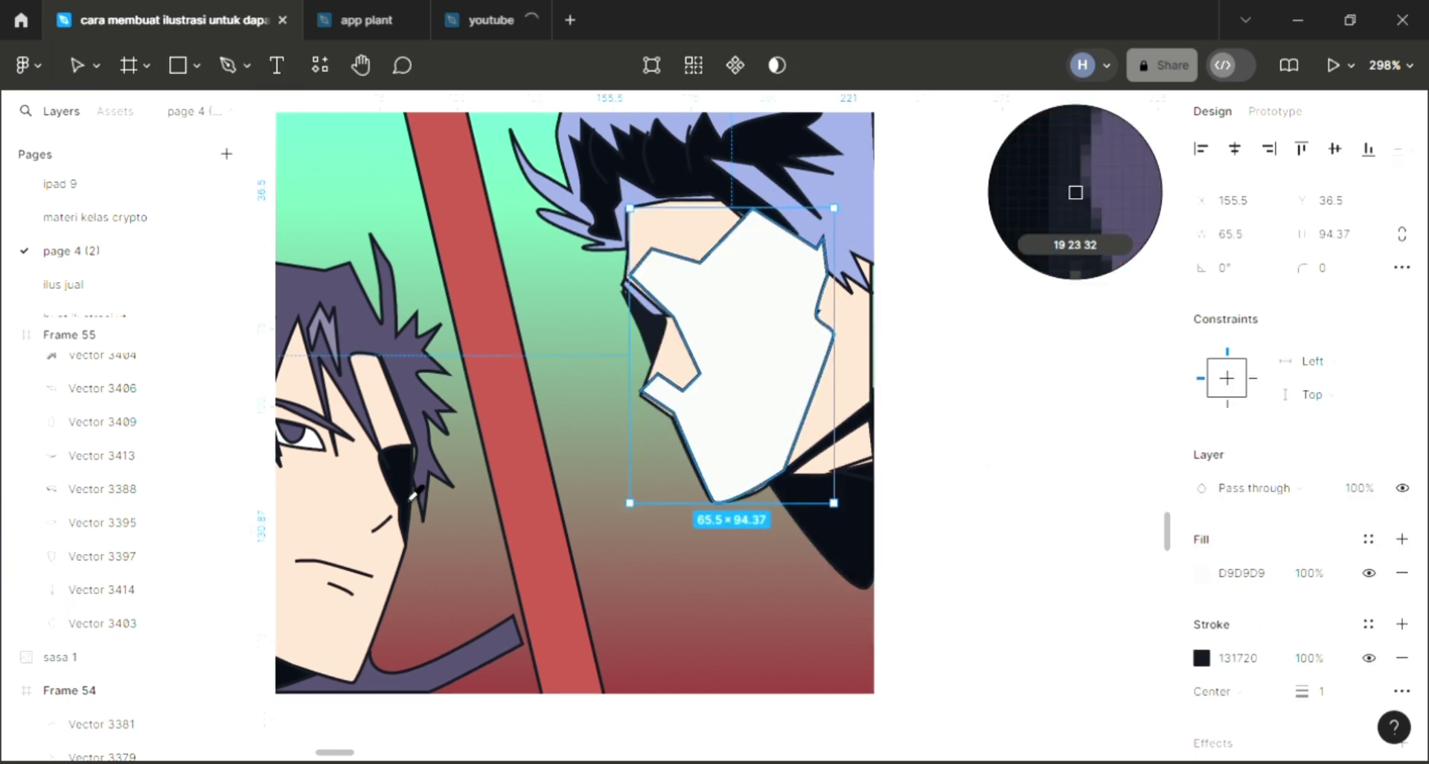
click(401, 485)
click(1301, 572)
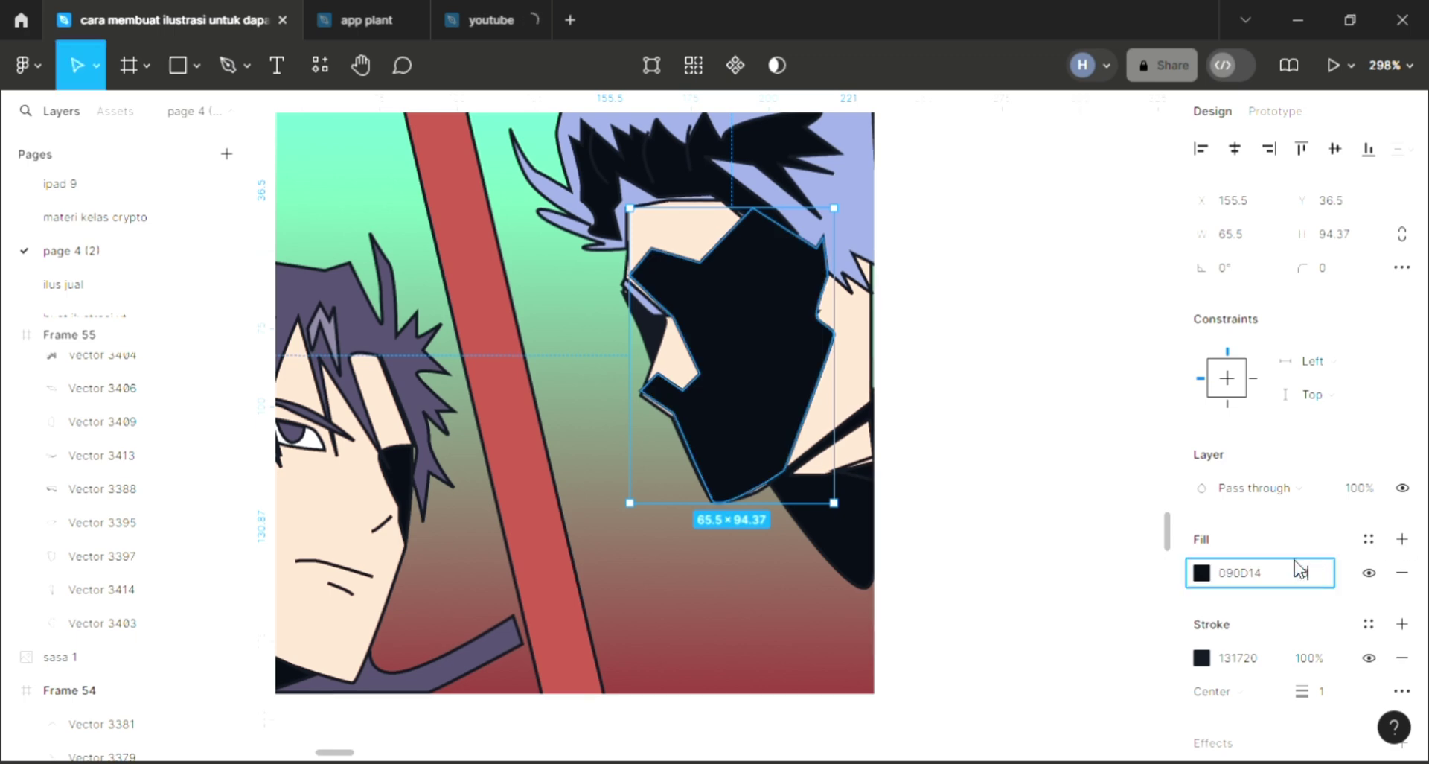
key(Return)
click(1112, 476)
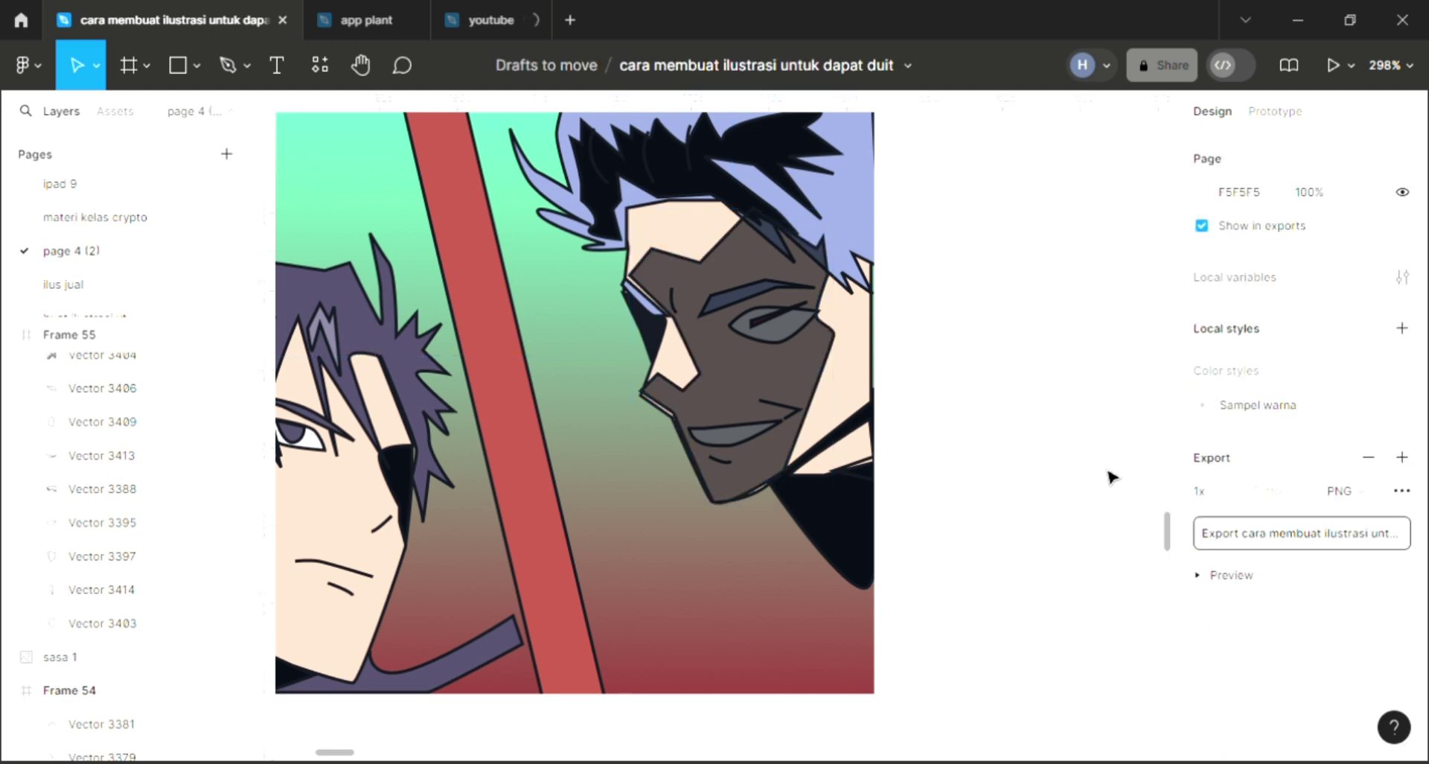
- Set the second character's face shadow fill to 60% opacity and remove its stroke
scroll(994, 461, down, 3)
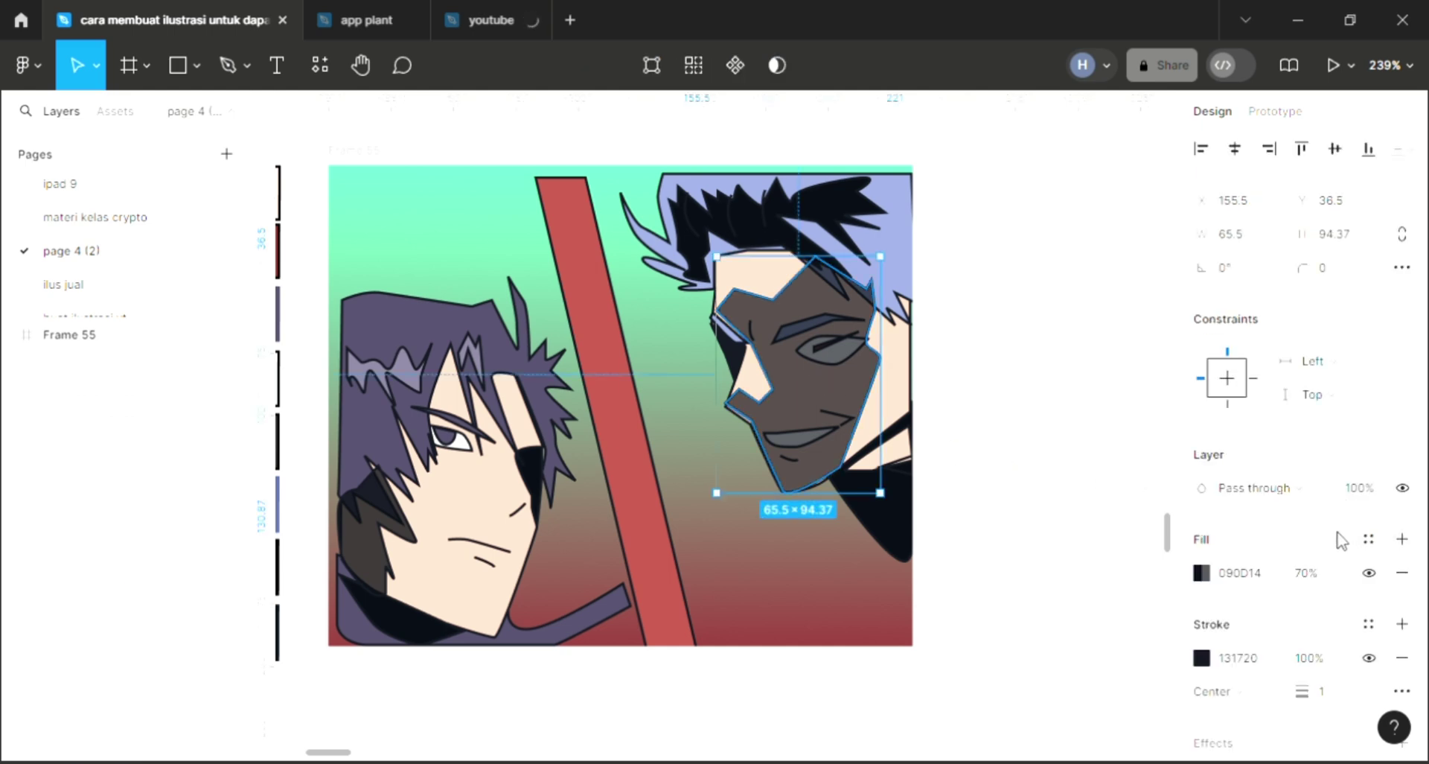
click(1306, 574)
text(60)
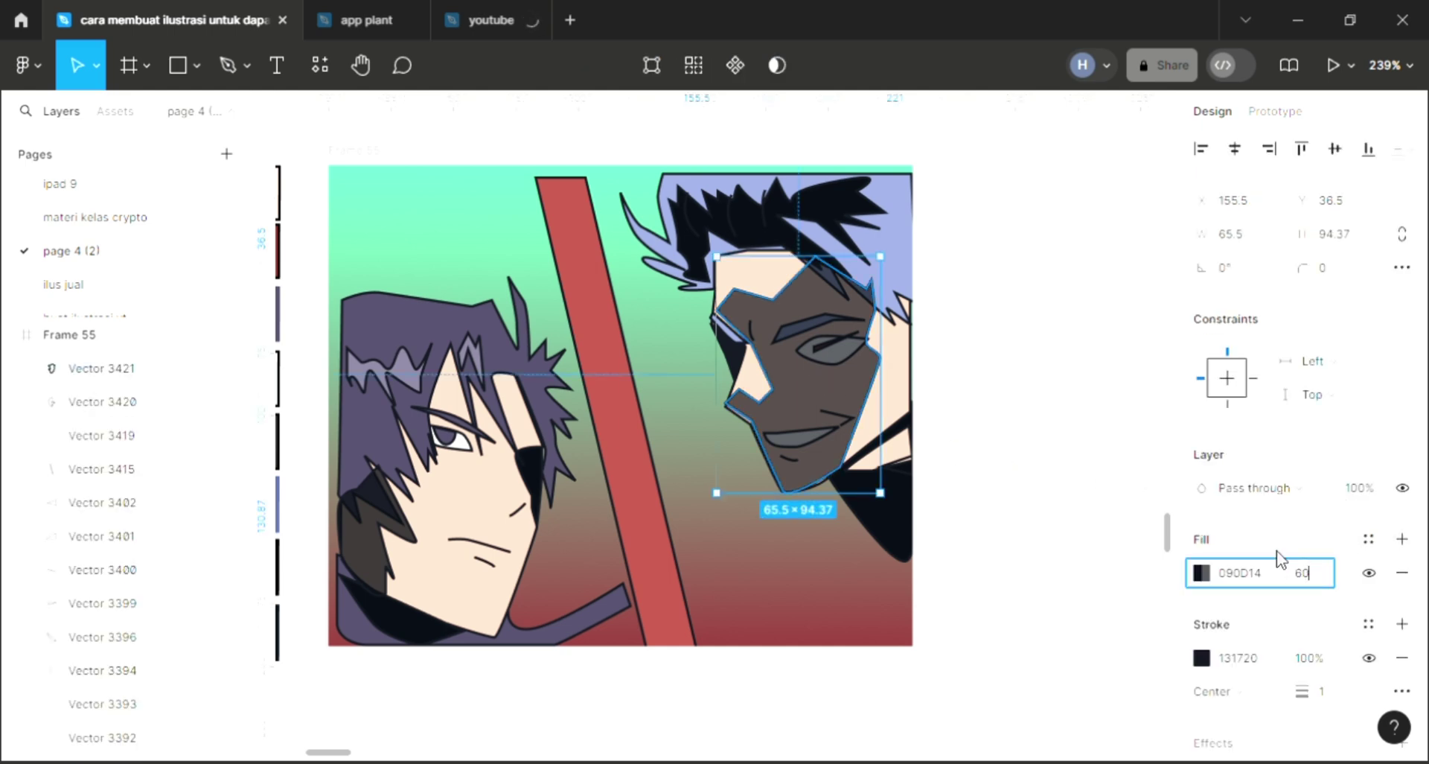
key(Return)
click(1029, 434)
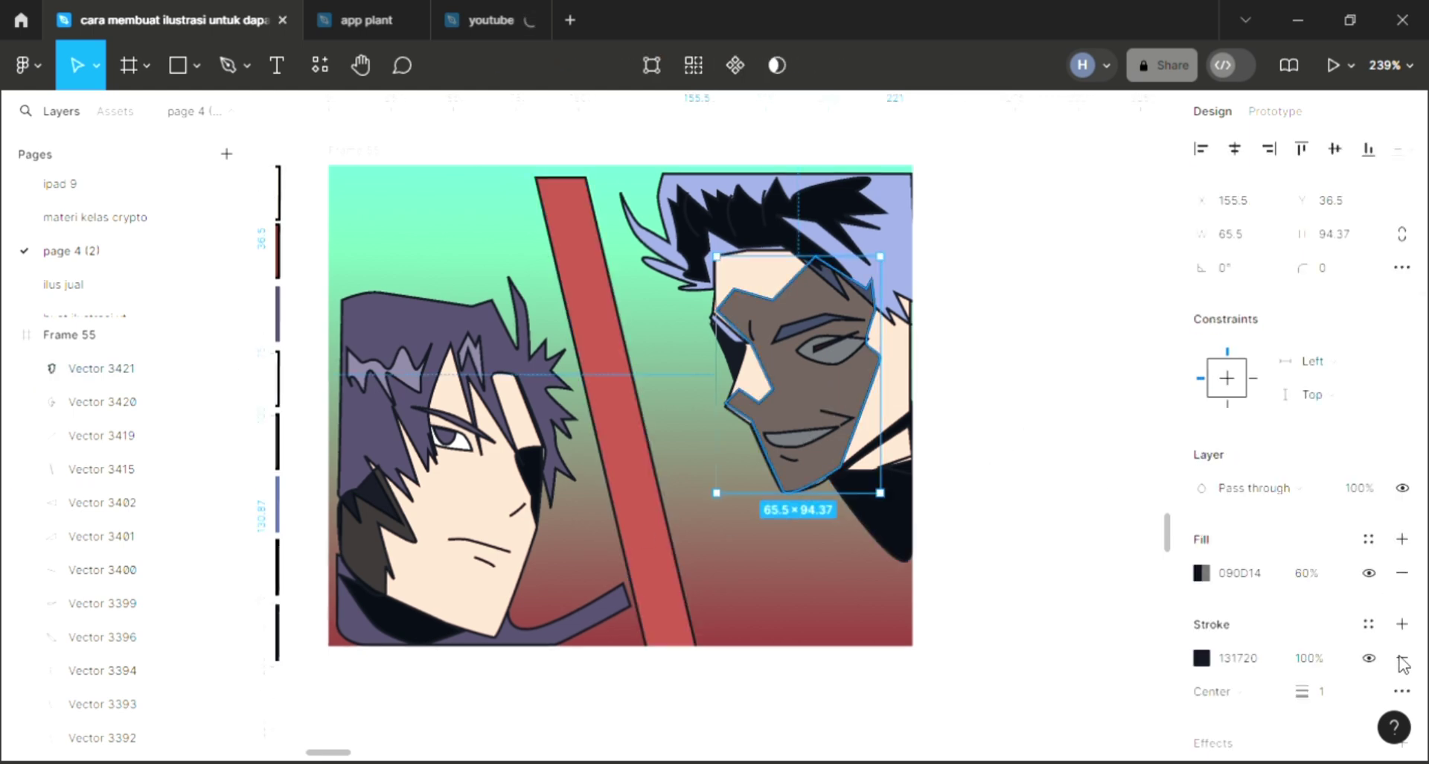
click(1402, 659)
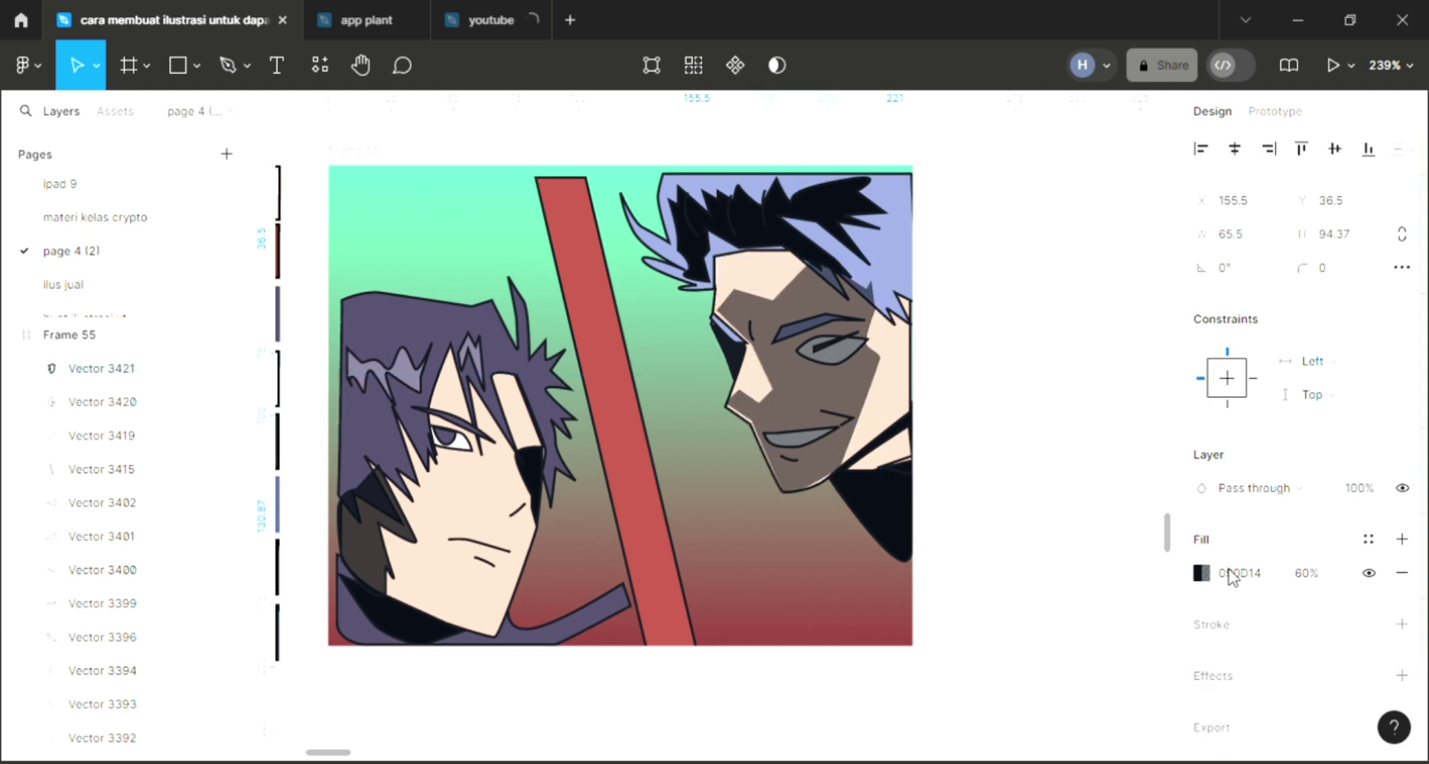
click(1114, 492)
- Start a Pen outline for hair behind the second character's face, zigzagging from beside the mouth out to a tip near the red bar
scroll(762, 565, up, 3)
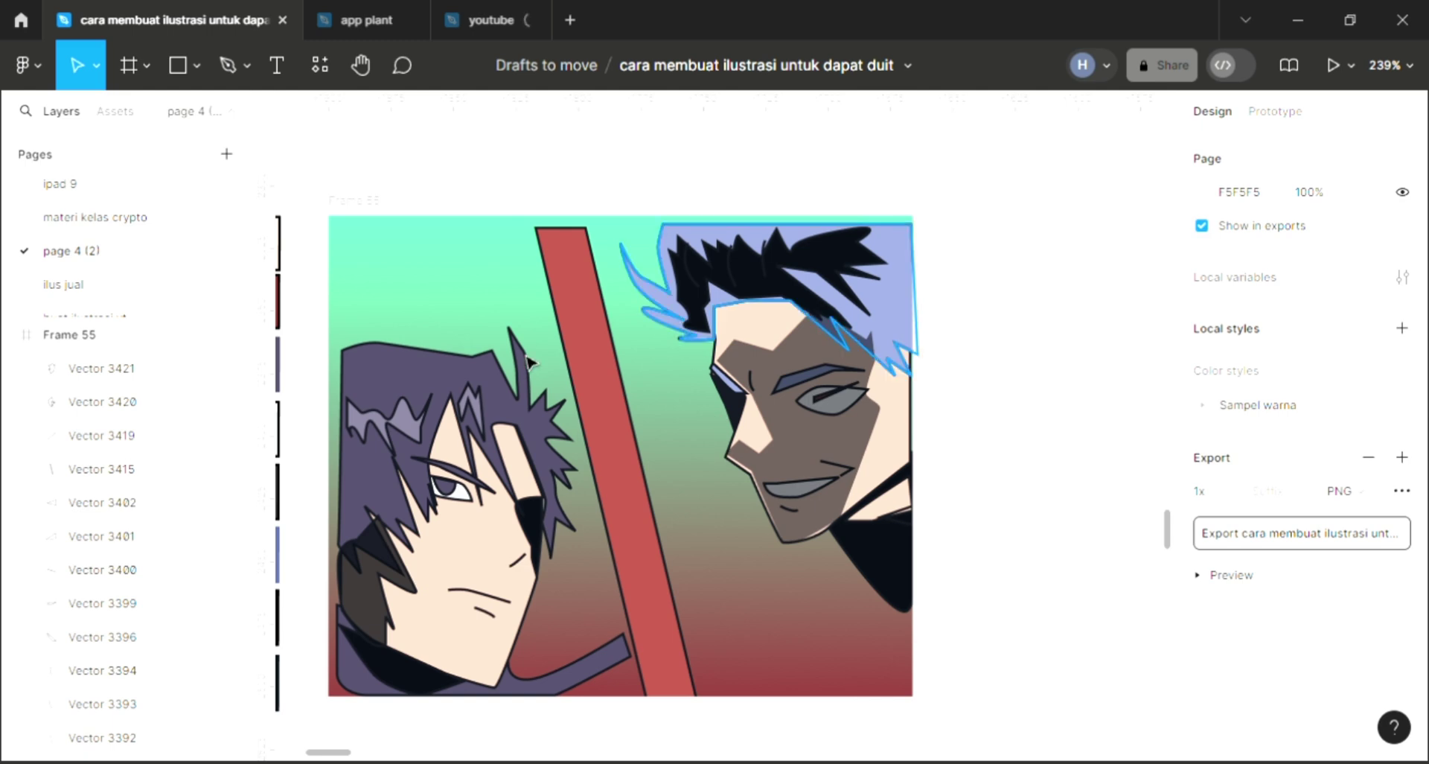
click(224, 61)
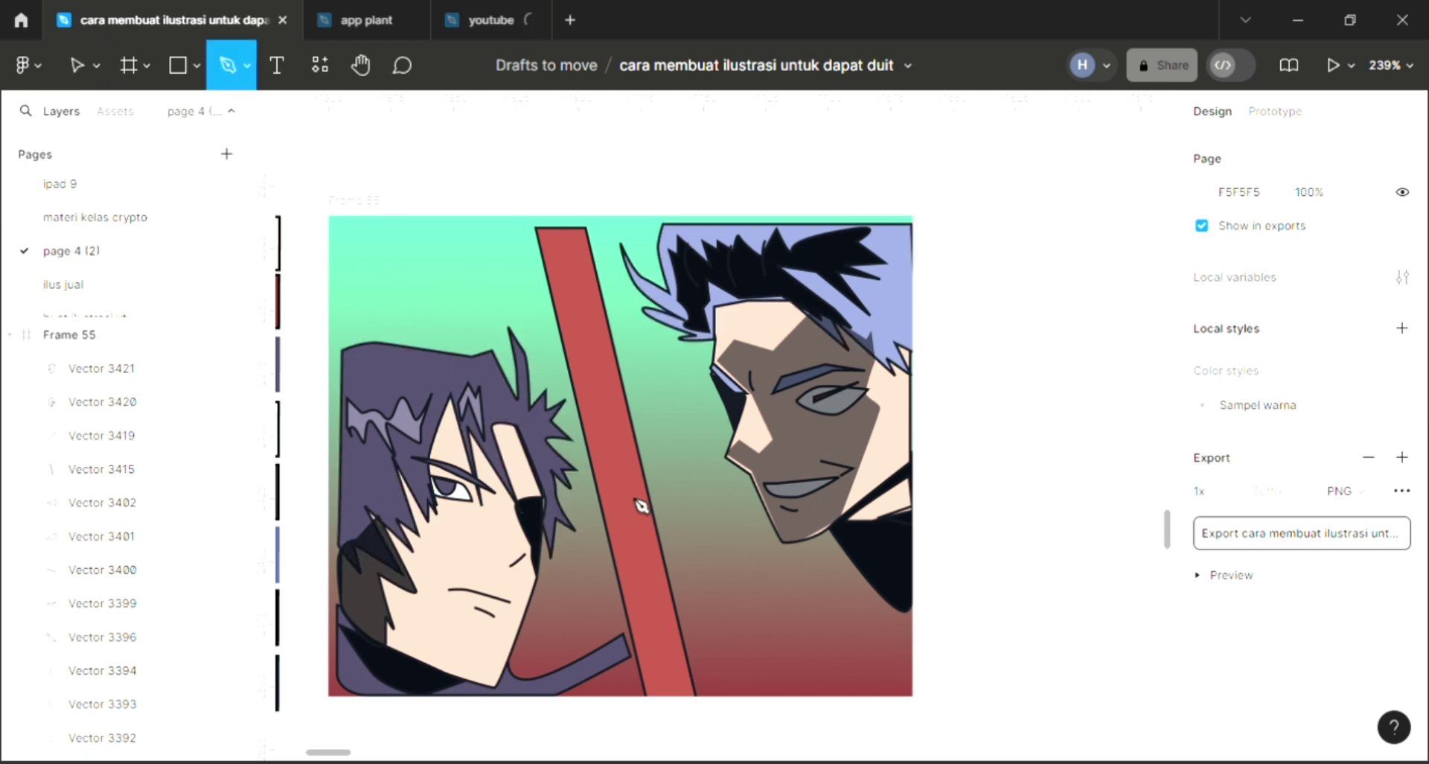
scroll(641, 488, down, 1)
ctrl+scroll(699, 498, up, 1)
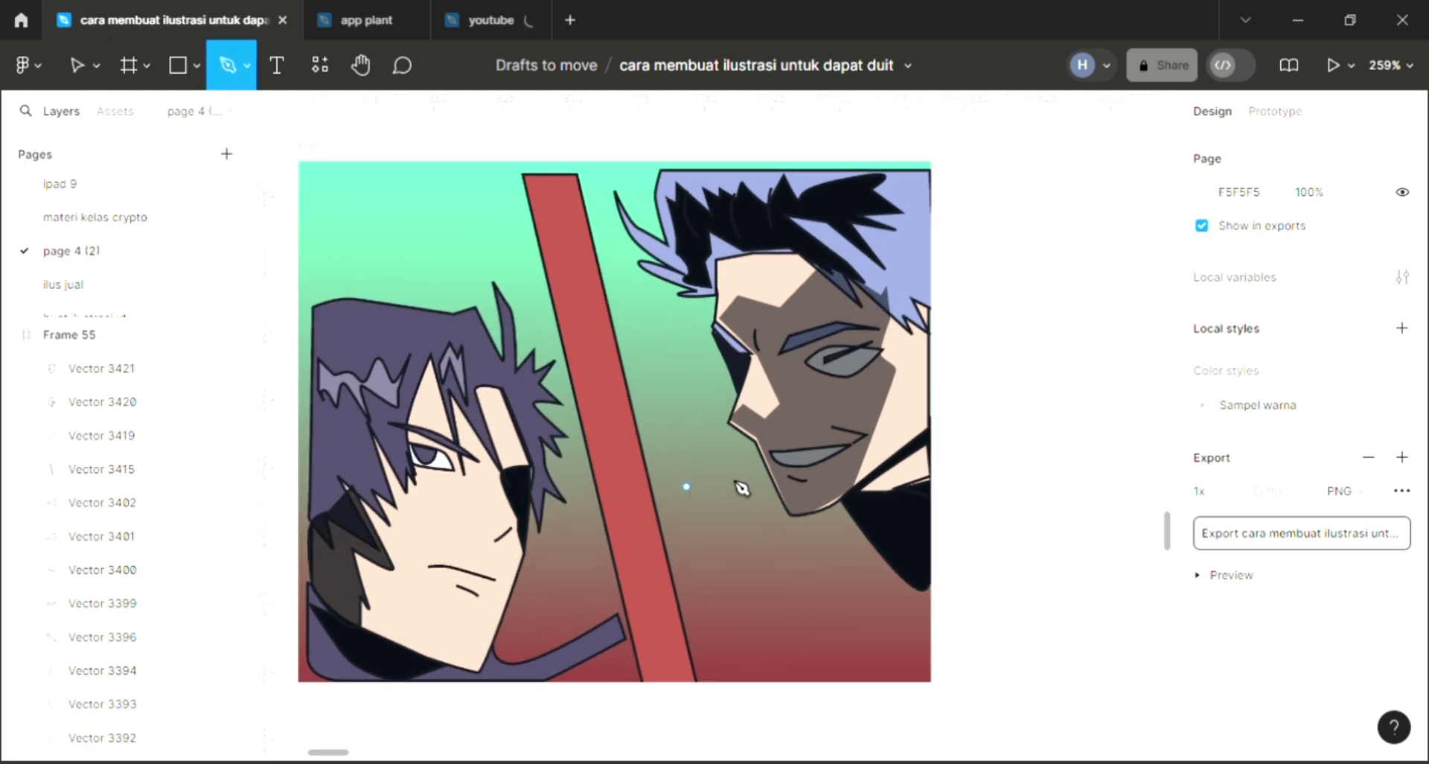
ctrl+scroll(739, 488, up, 1)
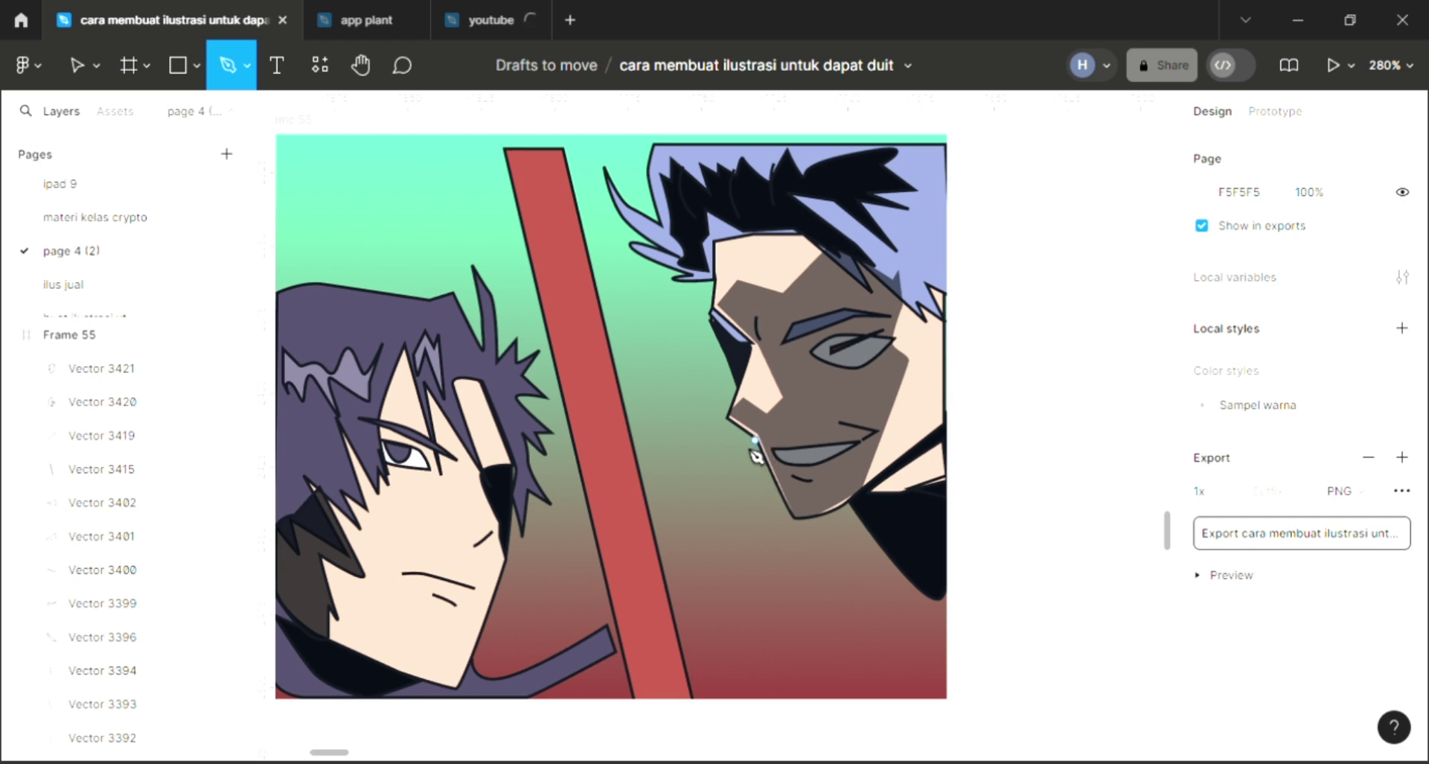
click(754, 439)
click(727, 452)
click(733, 439)
click(707, 448)
click(696, 452)
click(695, 432)
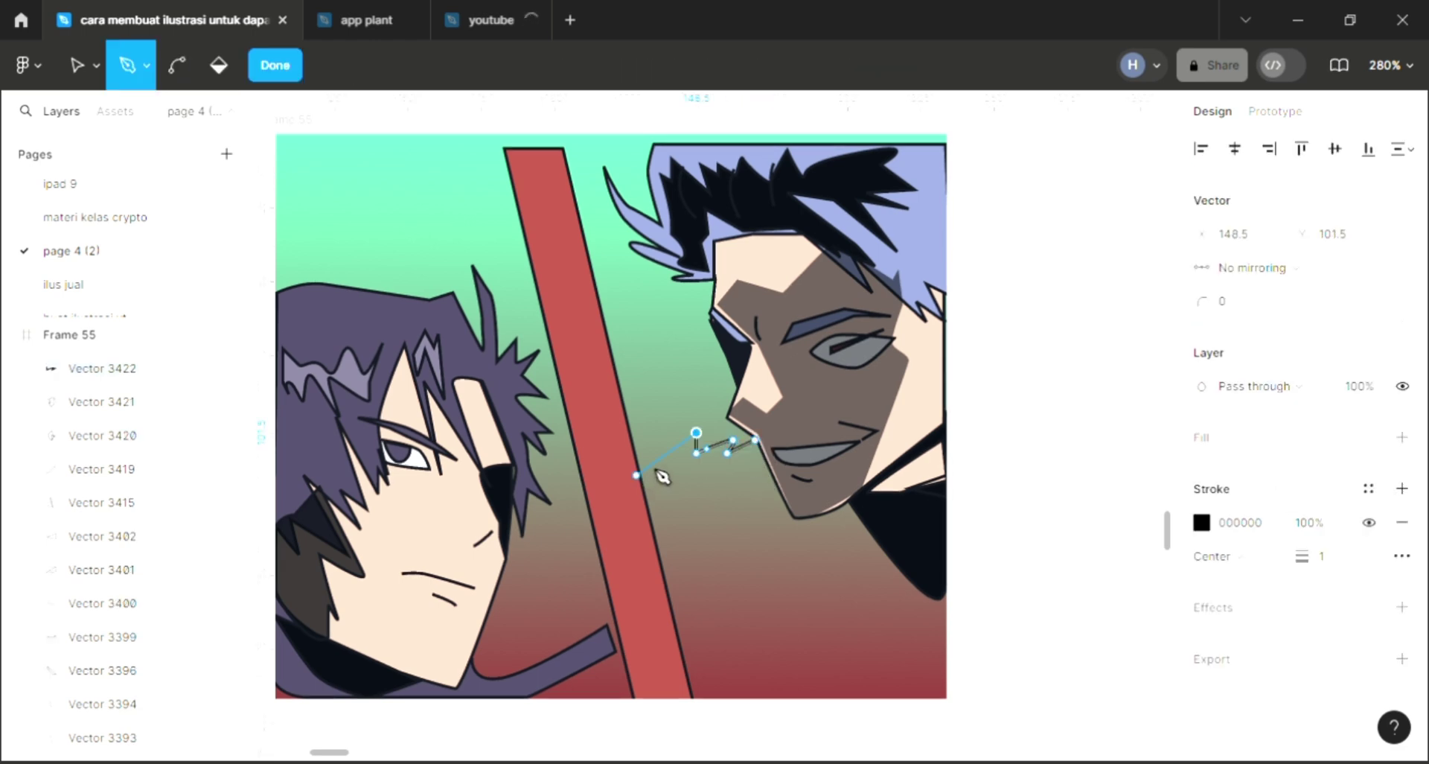
click(651, 462)
- Continue the back hair outline in jagged spikes up past the nose and brow to the outermost hair tuft
click(718, 380)
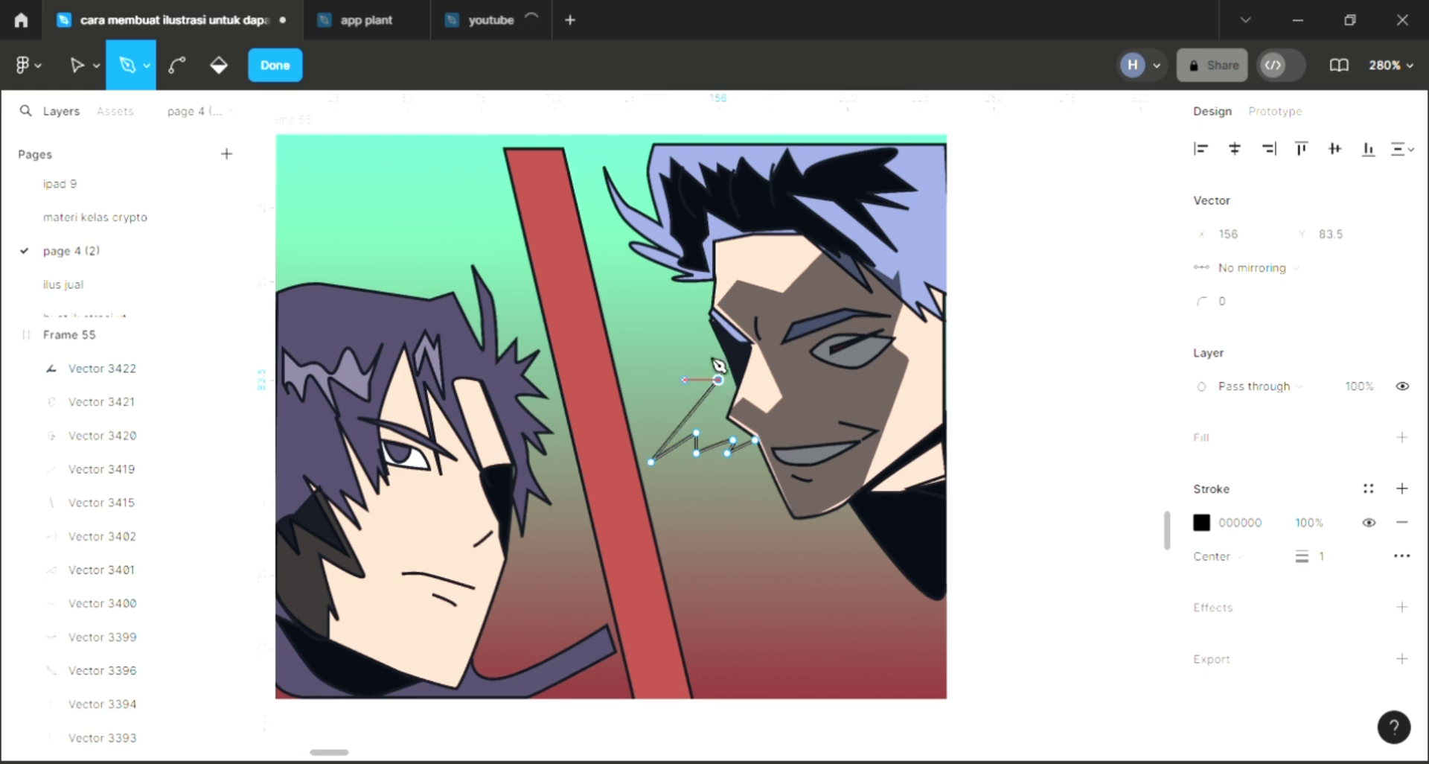
click(682, 379)
click(697, 347)
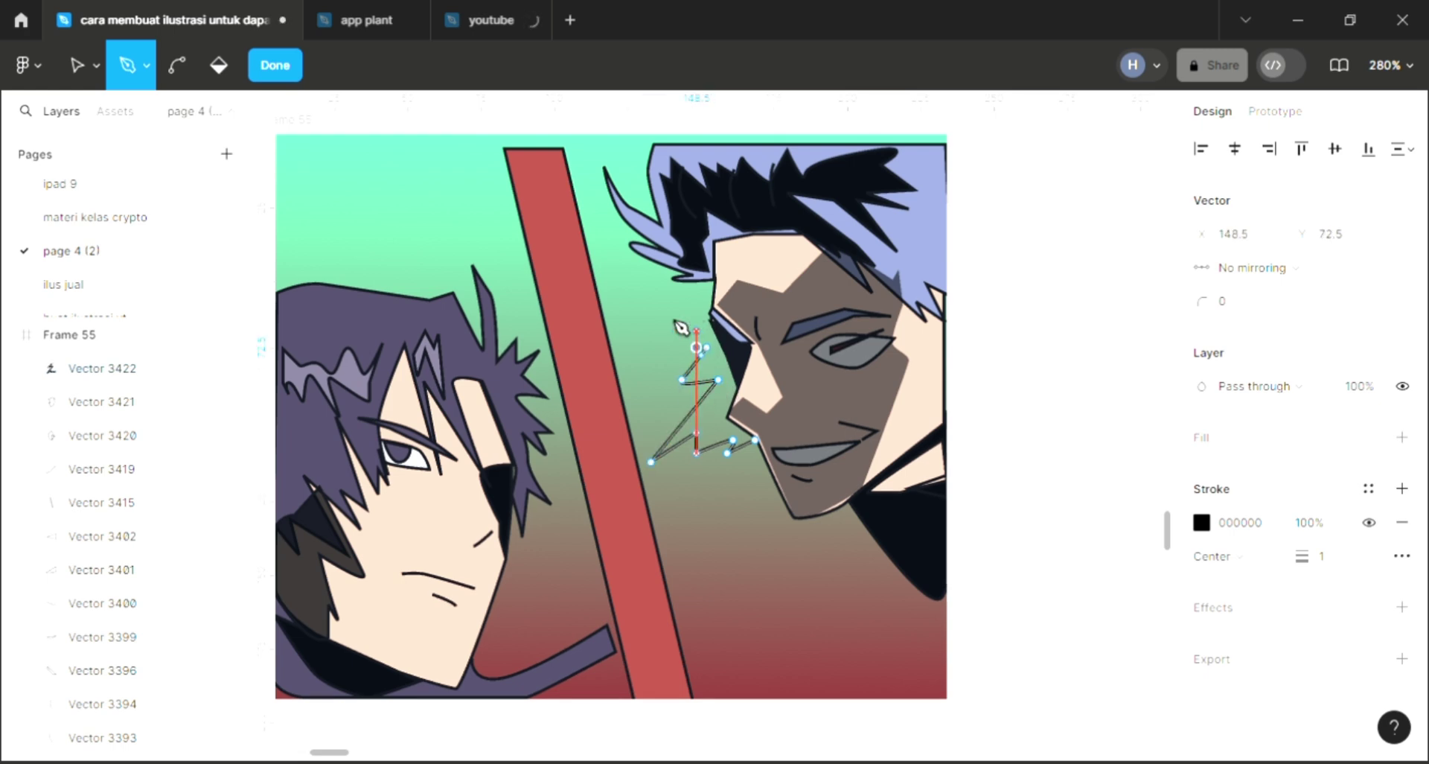
click(706, 316)
click(668, 317)
click(673, 271)
click(643, 286)
click(634, 250)
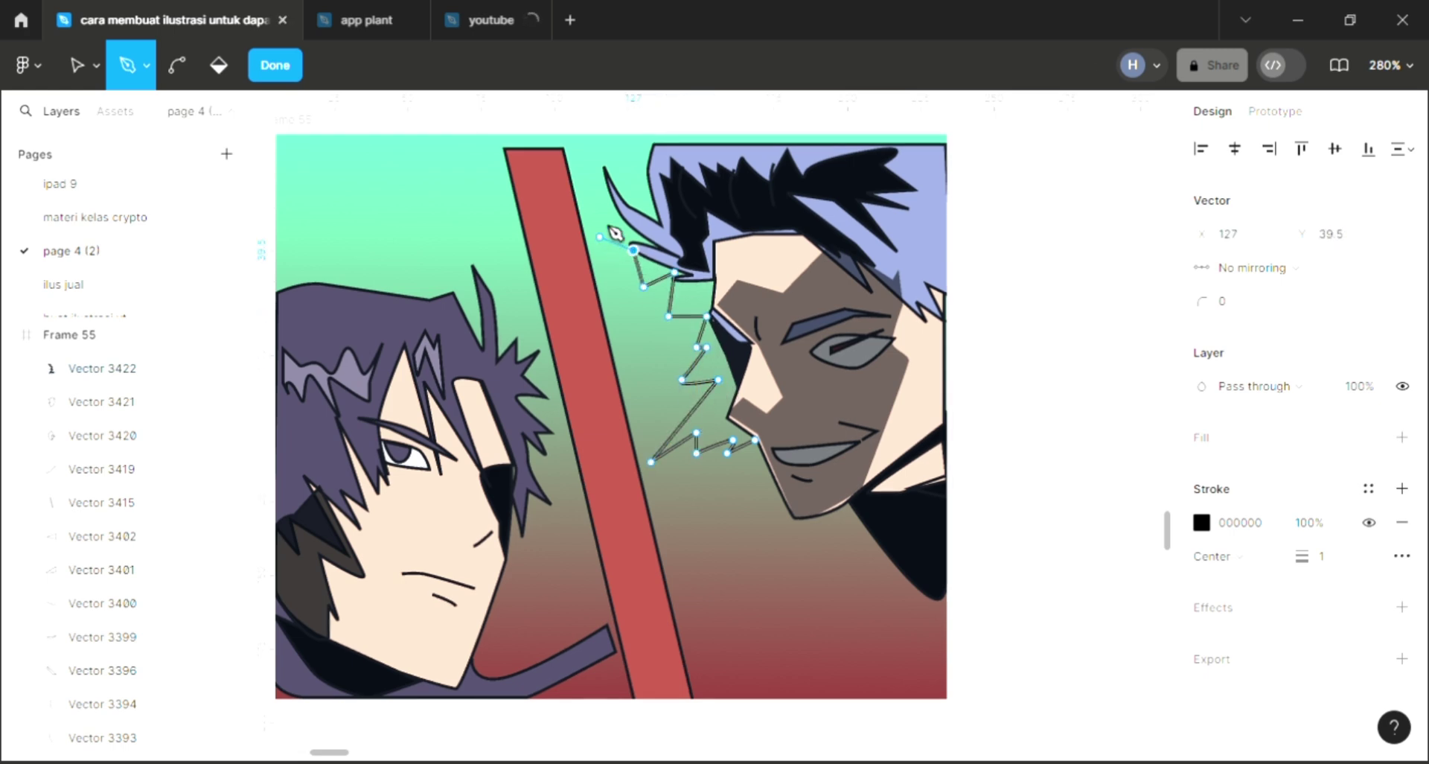
click(600, 236)
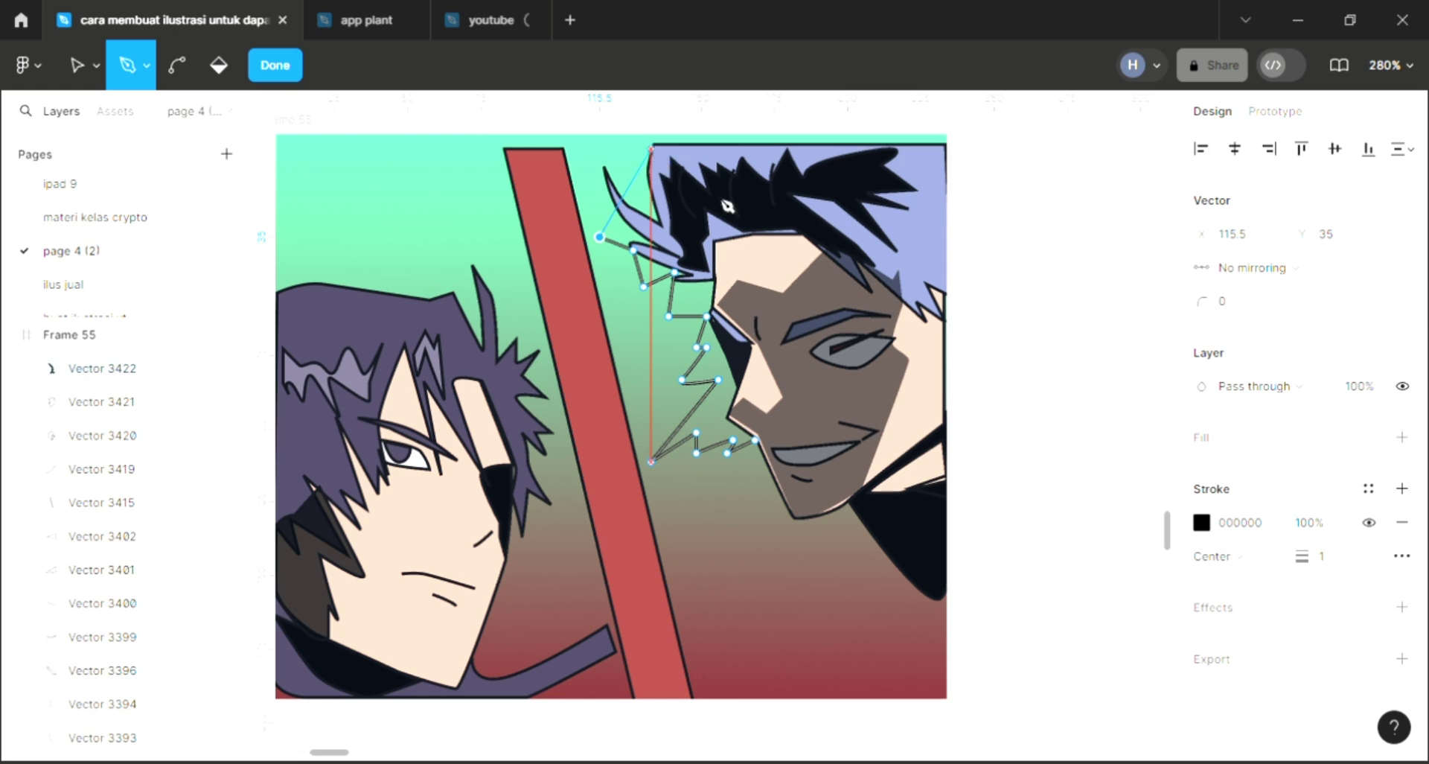
- Close the back hair outline over the crown and down through the face to the mouth, making it about 63 × 106.5
click(651, 148)
drag(718, 193, 733, 220)
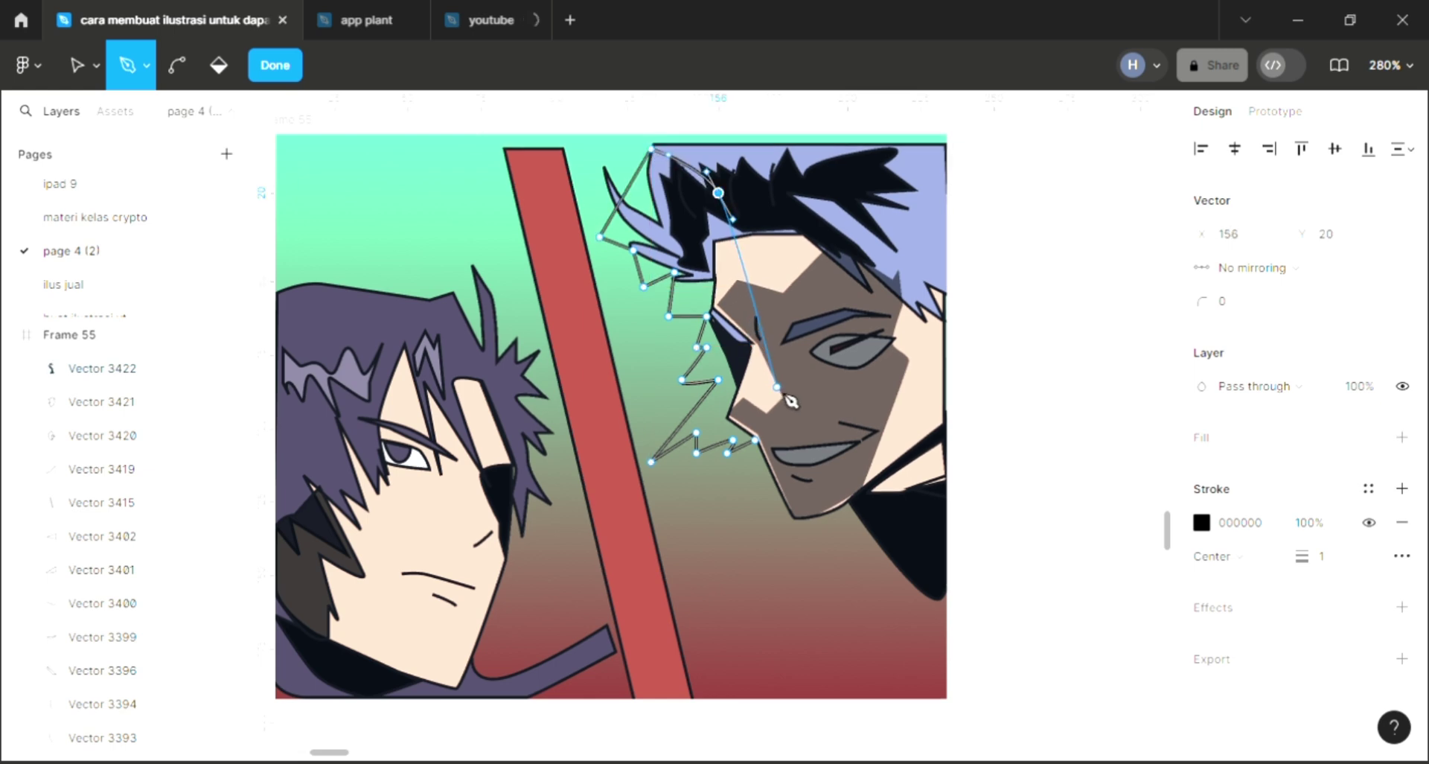
drag(785, 401, 785, 406)
click(755, 439)
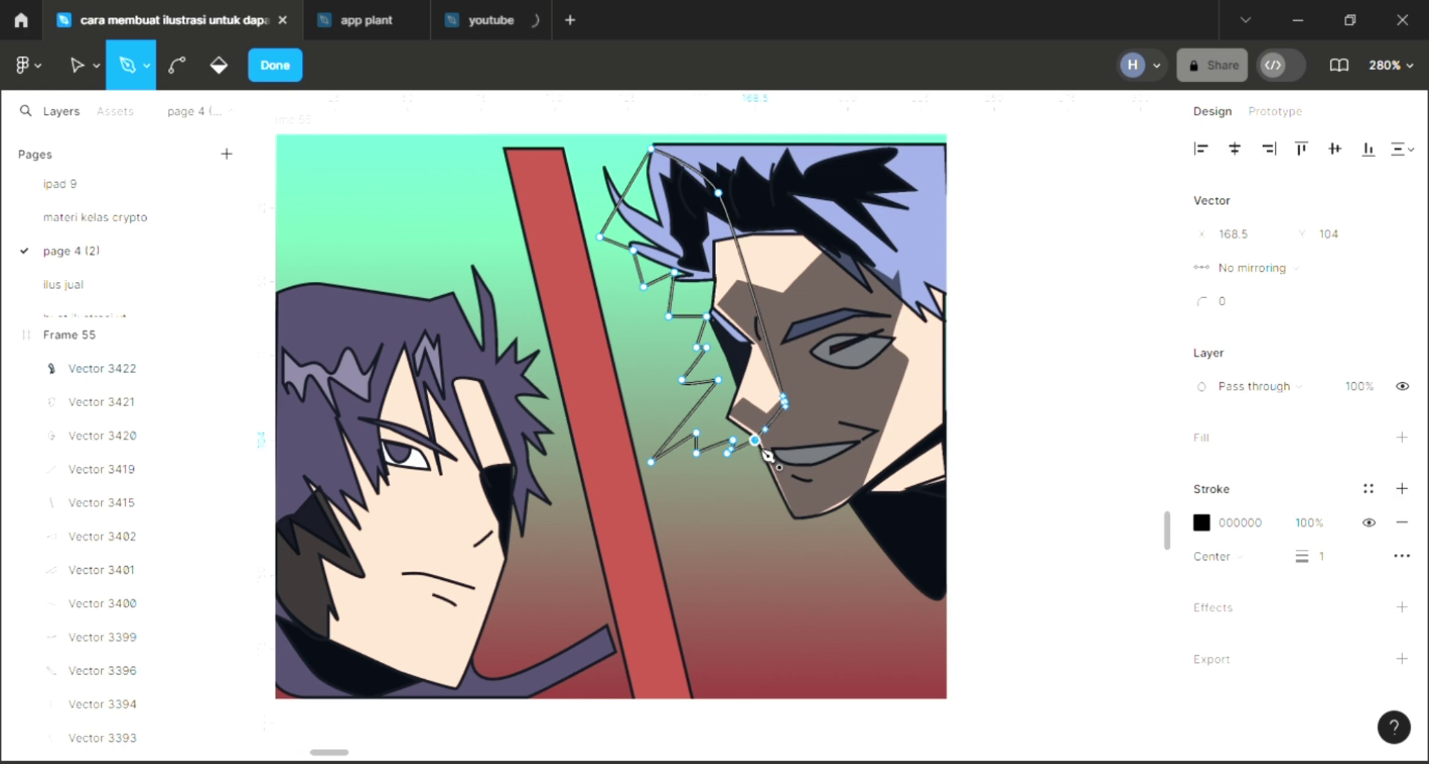
key(Escape)
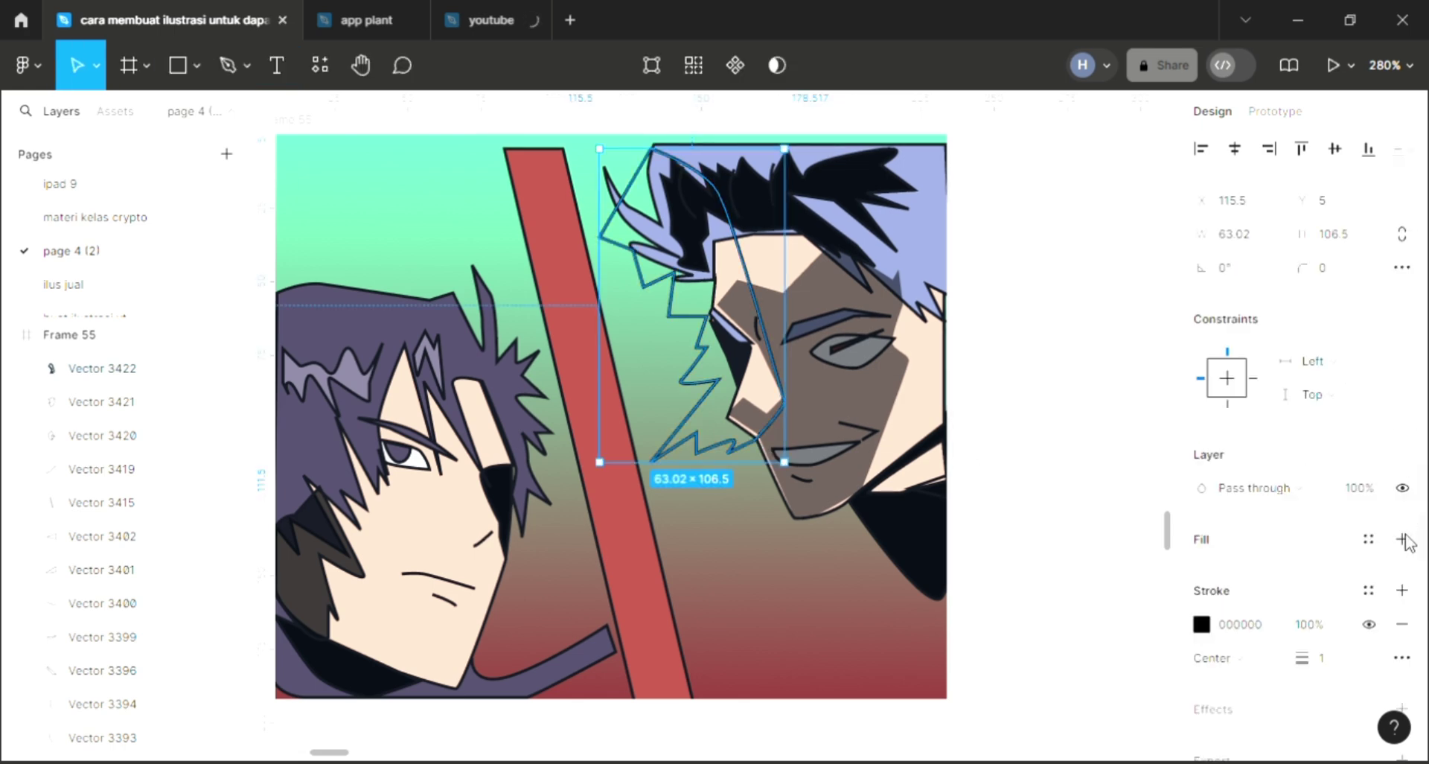
- Fill the back hair shape with the hair's light blue 8D9CCC and send it behind the second character's other shapes
click(1402, 539)
key(ctrl+shift+bracketleft)
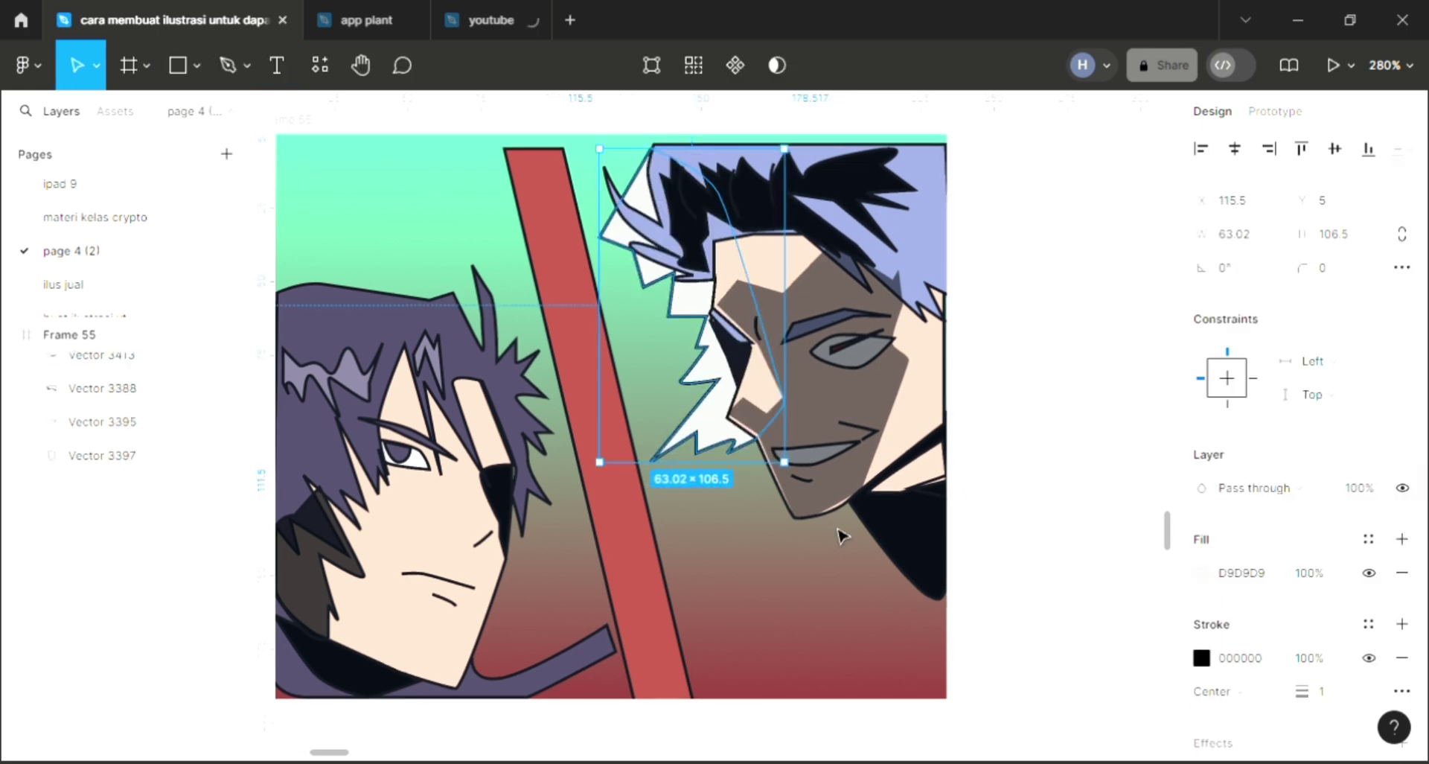
key(i)
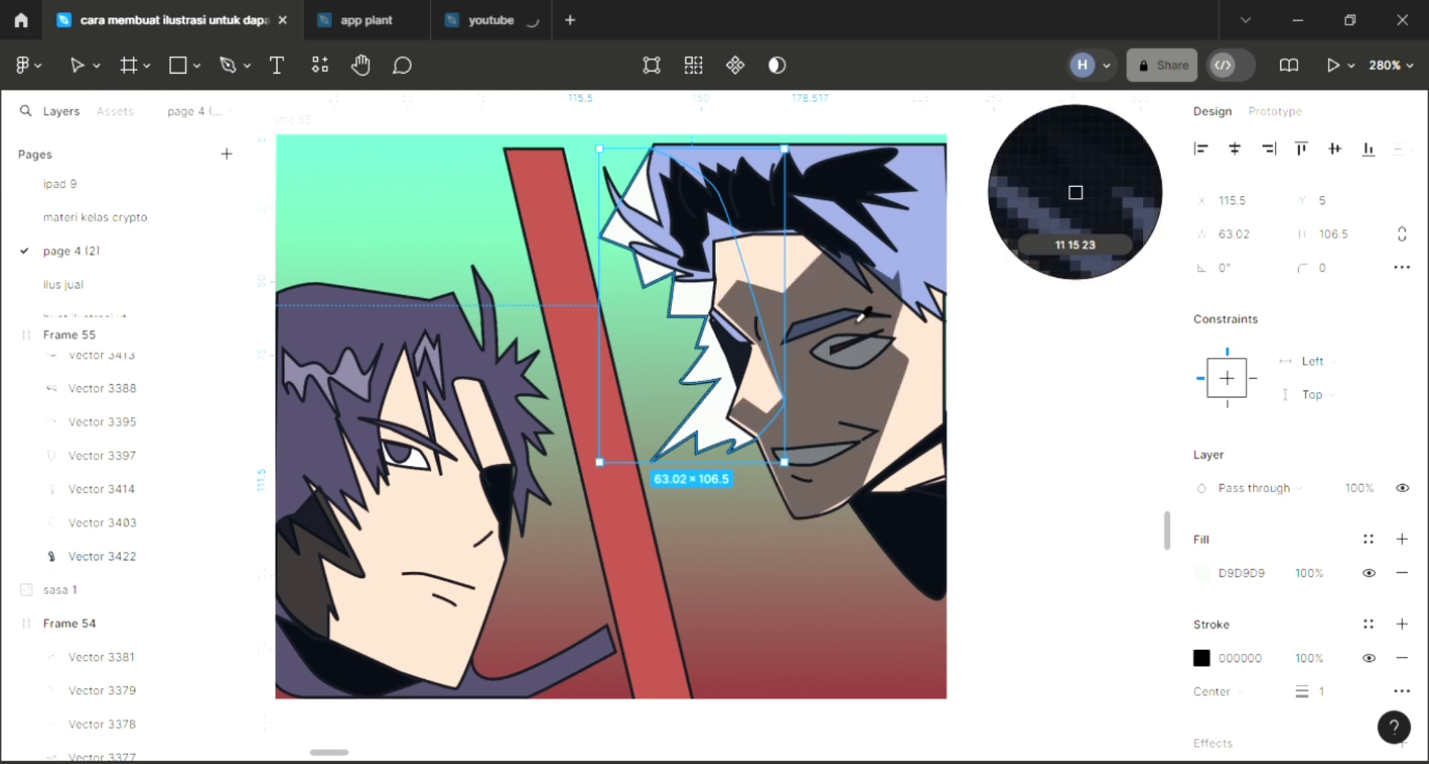
click(1016, 442)
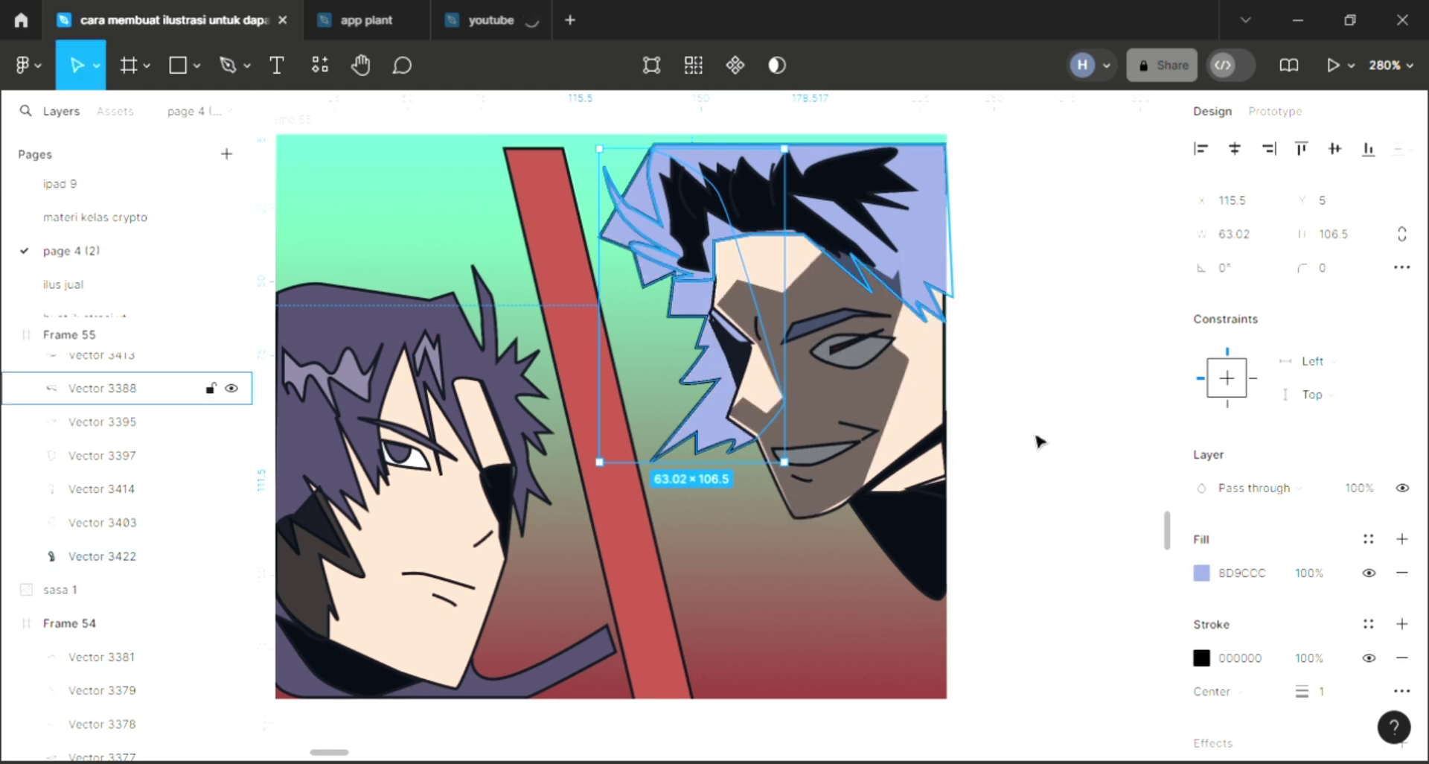
click(1037, 440)
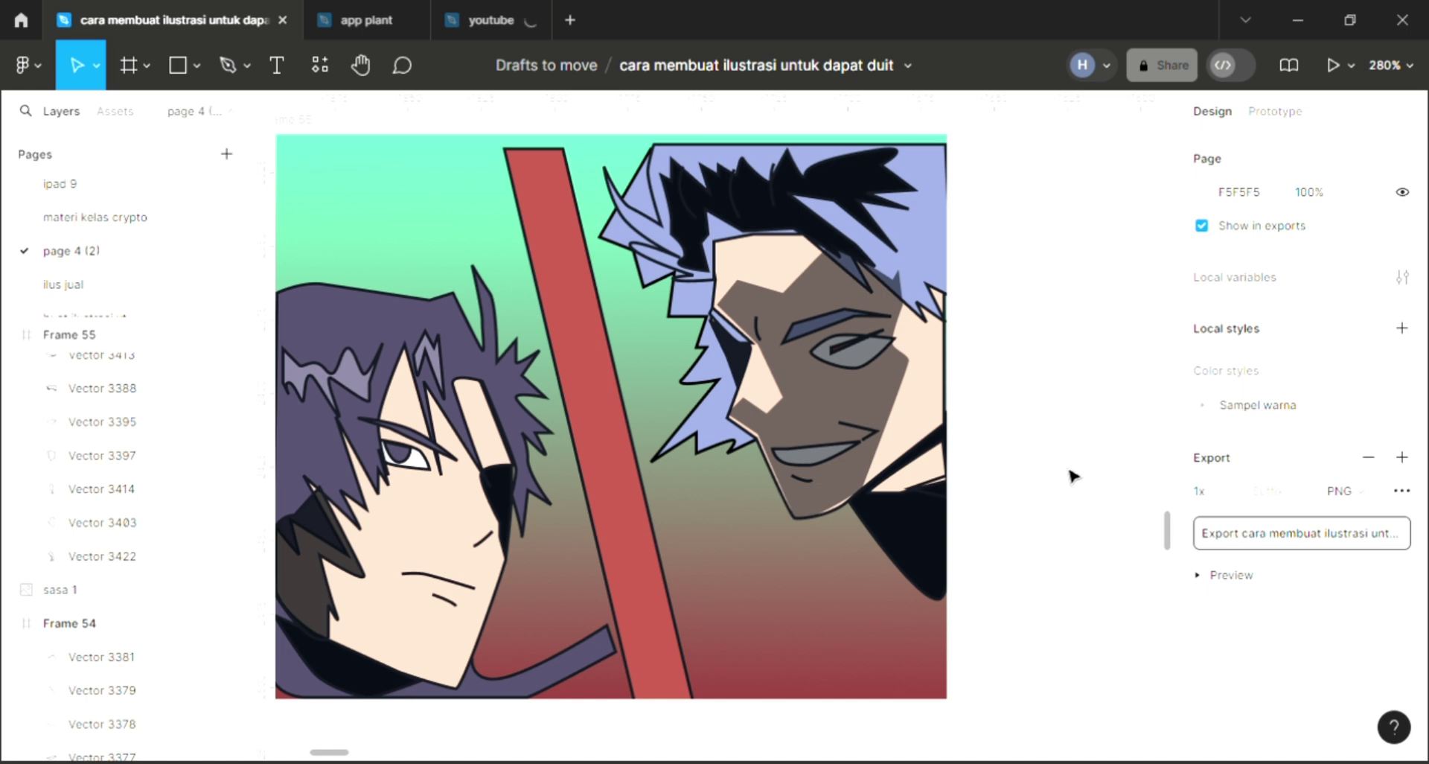
- Draw a curved Pen strand line in the second character's hair, running from the dark hair mass down to the side fringe
ctrl+scroll(860, 469, down, 1)
scroll(744, 387, down, 3)
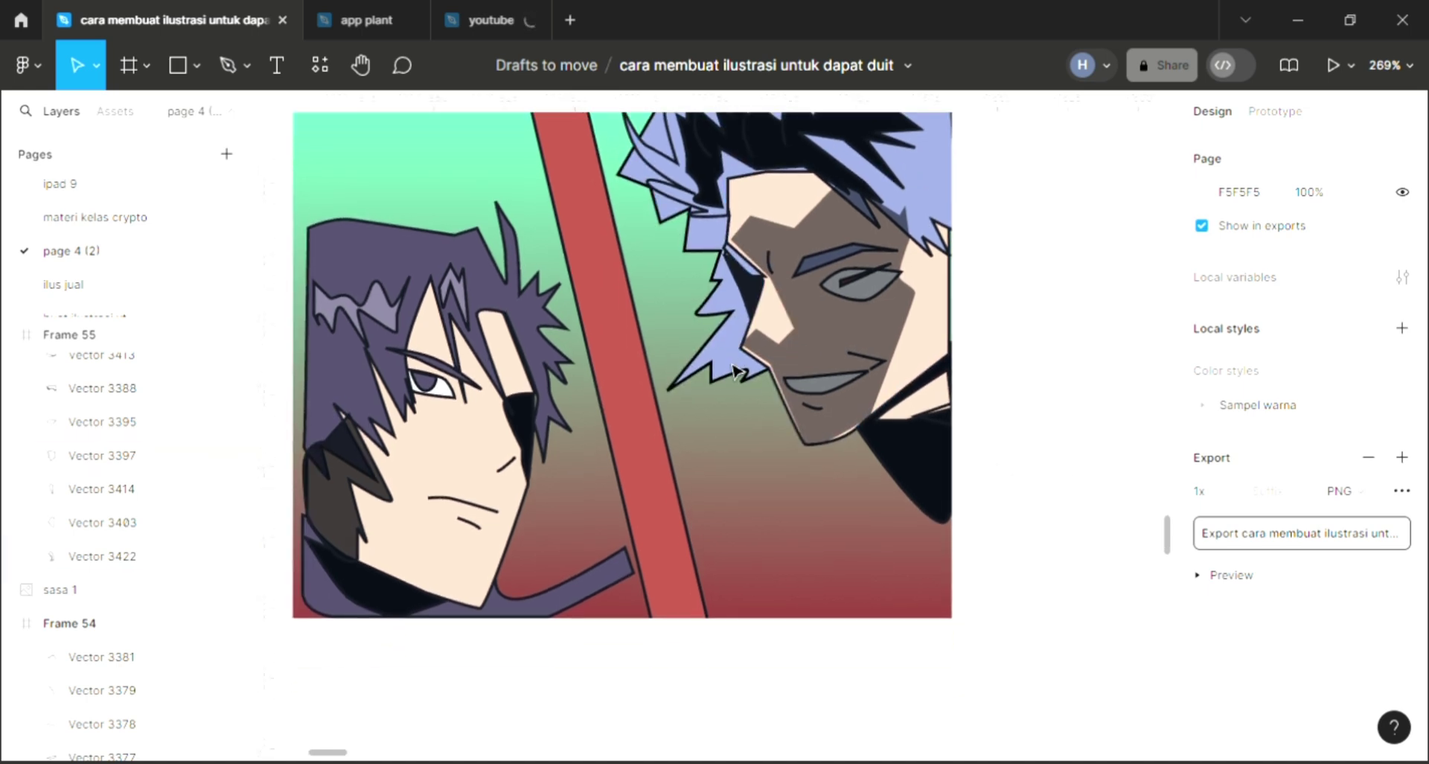
click(224, 65)
scroll(681, 439, up, 2)
click(670, 430)
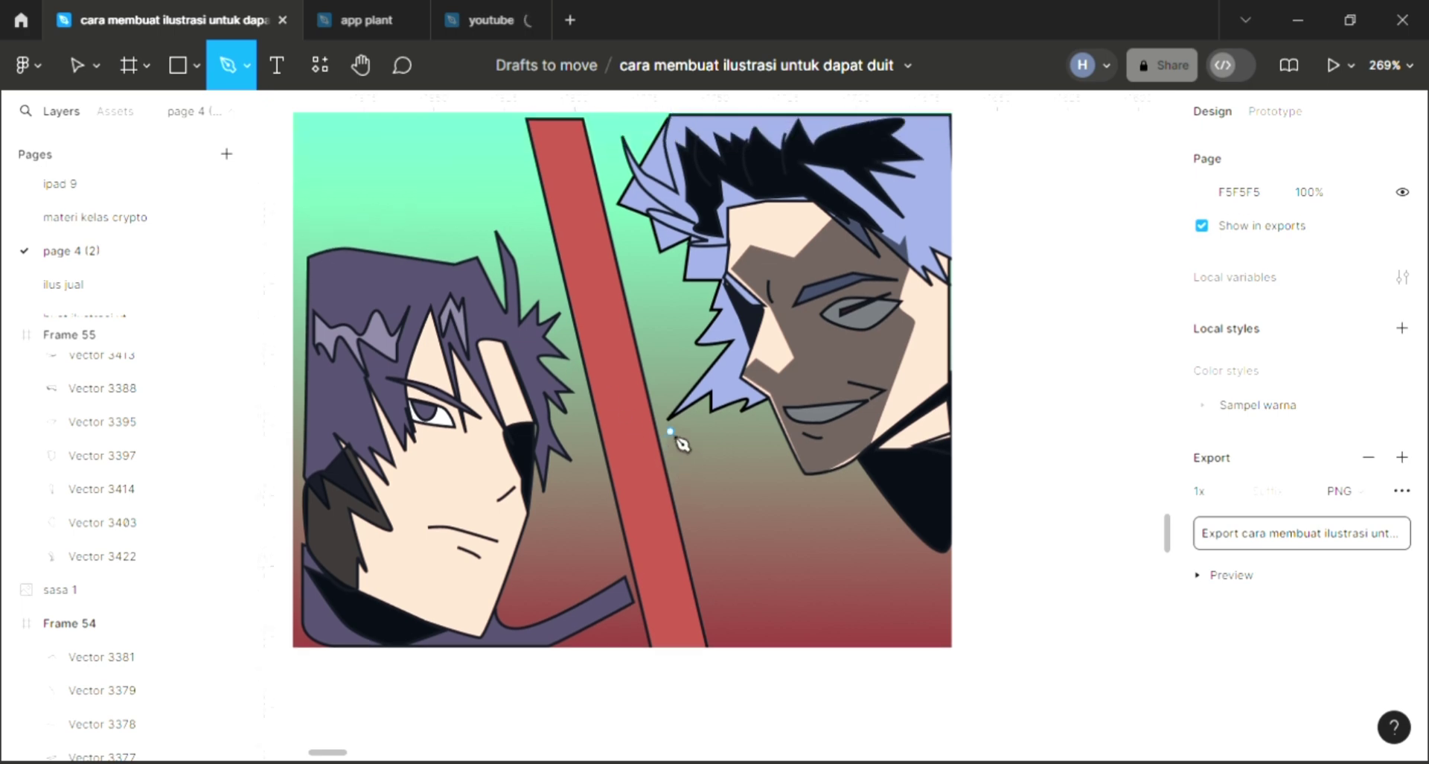
scroll(676, 438, up, 2)
scroll(681, 448, down, 1)
scroll(686, 454, left, 1)
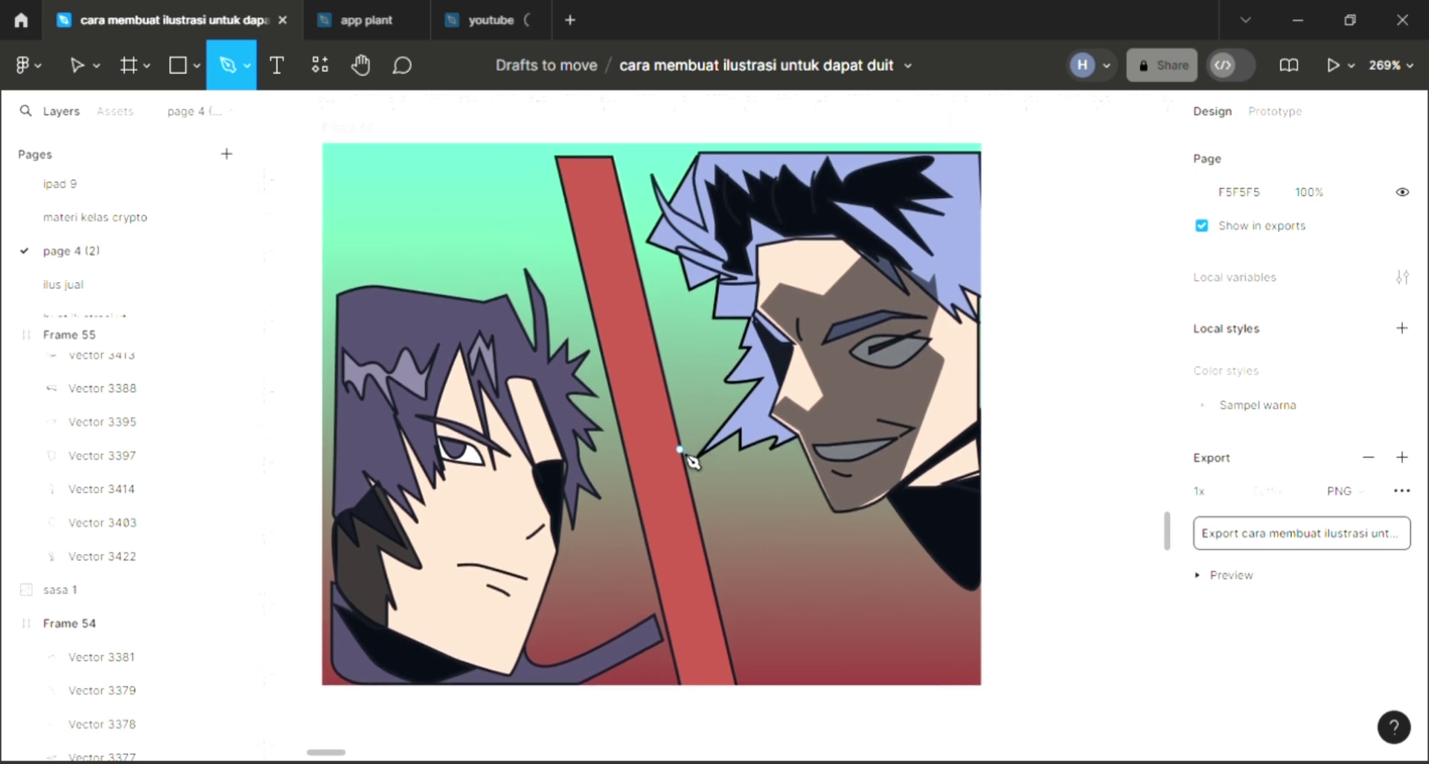
scroll(692, 462, left, 1)
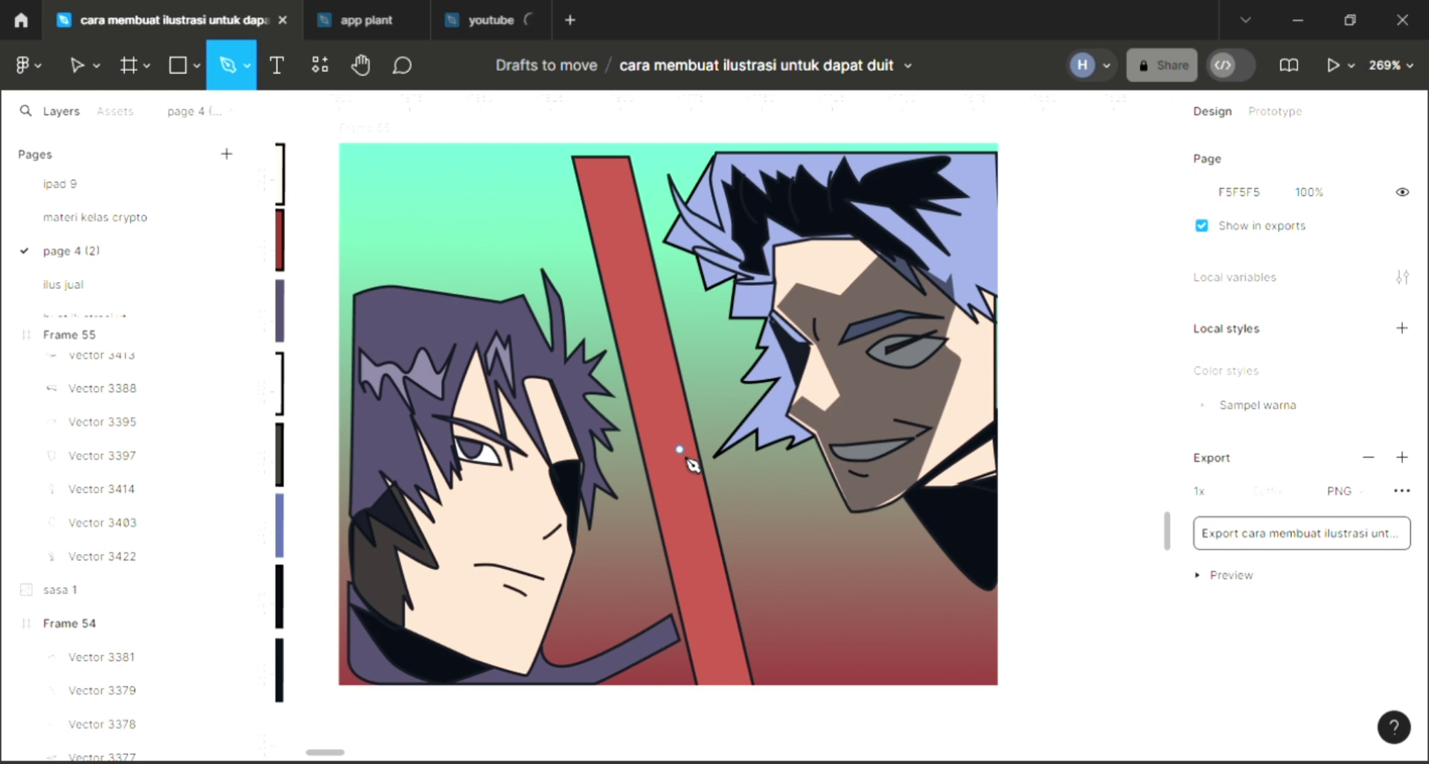
scroll(800, 498, up, 2)
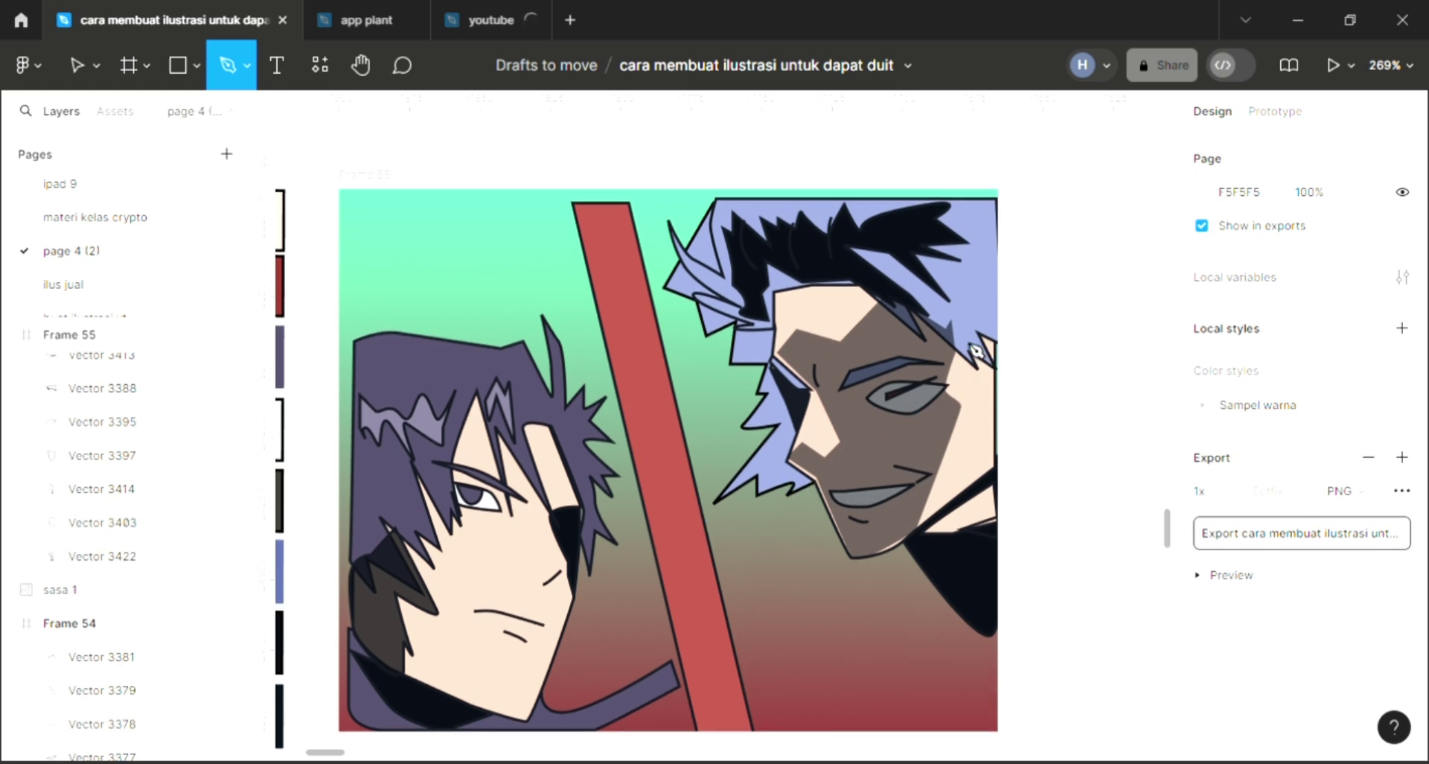
drag(883, 263, 871, 264)
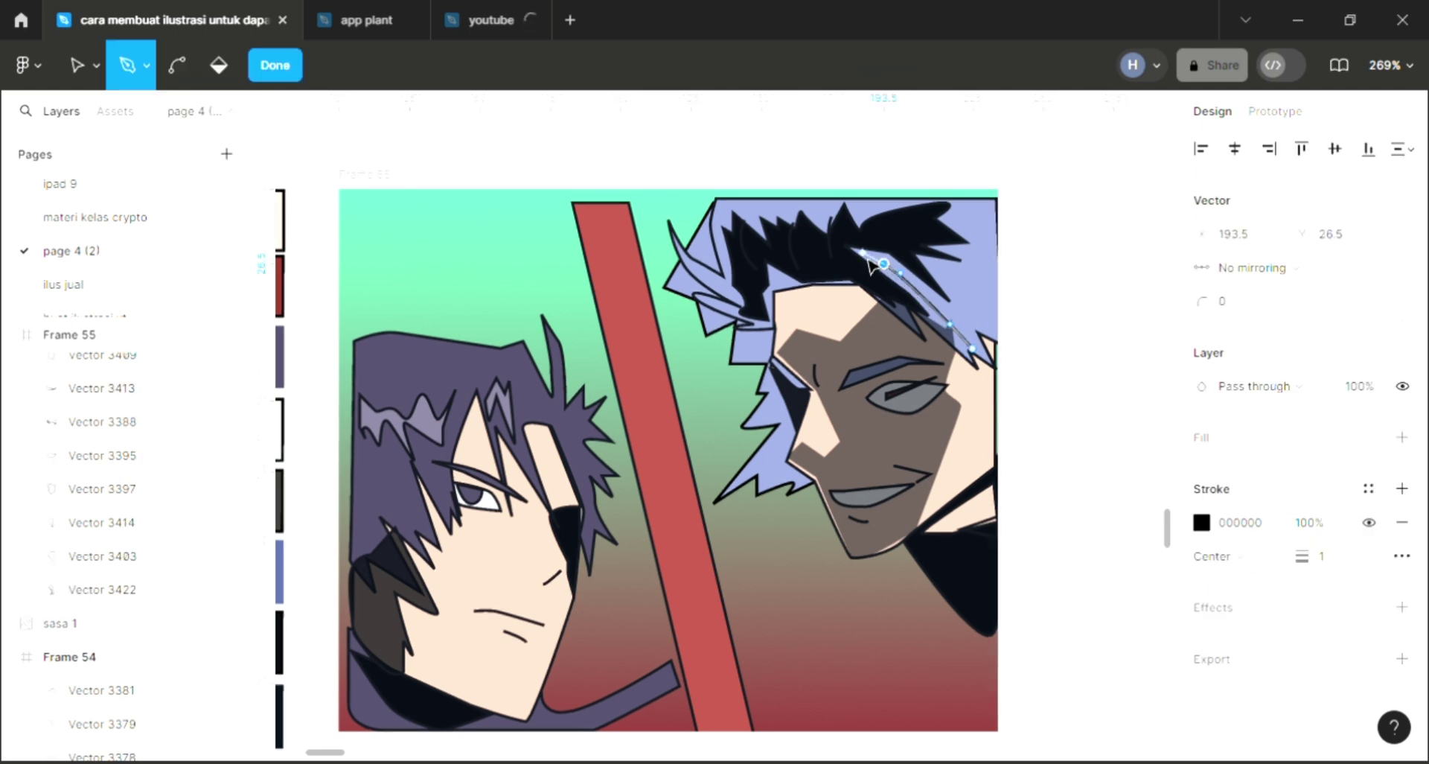
key(Escape)
key(Escape)
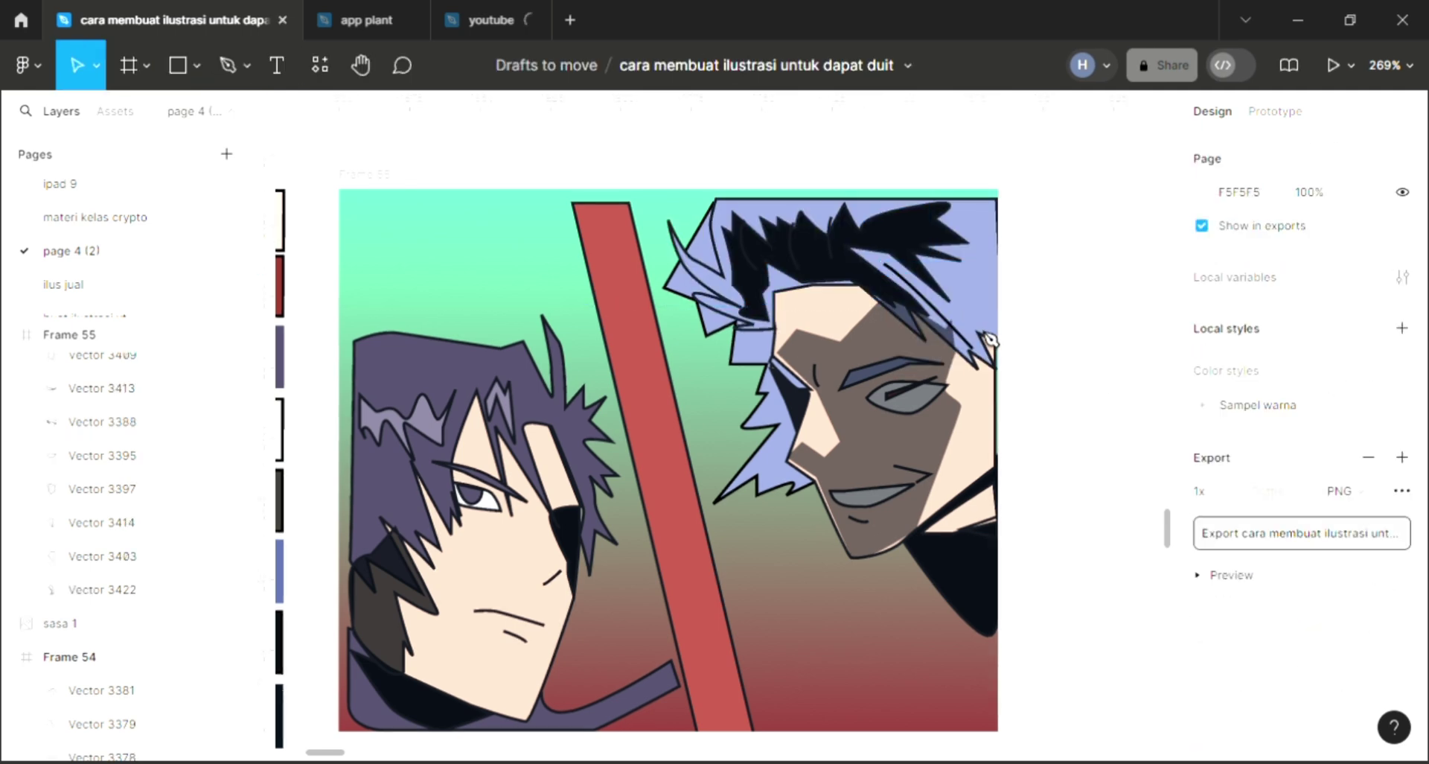
- Add two more curved strand lines to the second character's side hair, one about 15 × 21.5 and one ending at the frame edge
key(p)
click(978, 326)
key(Escape)
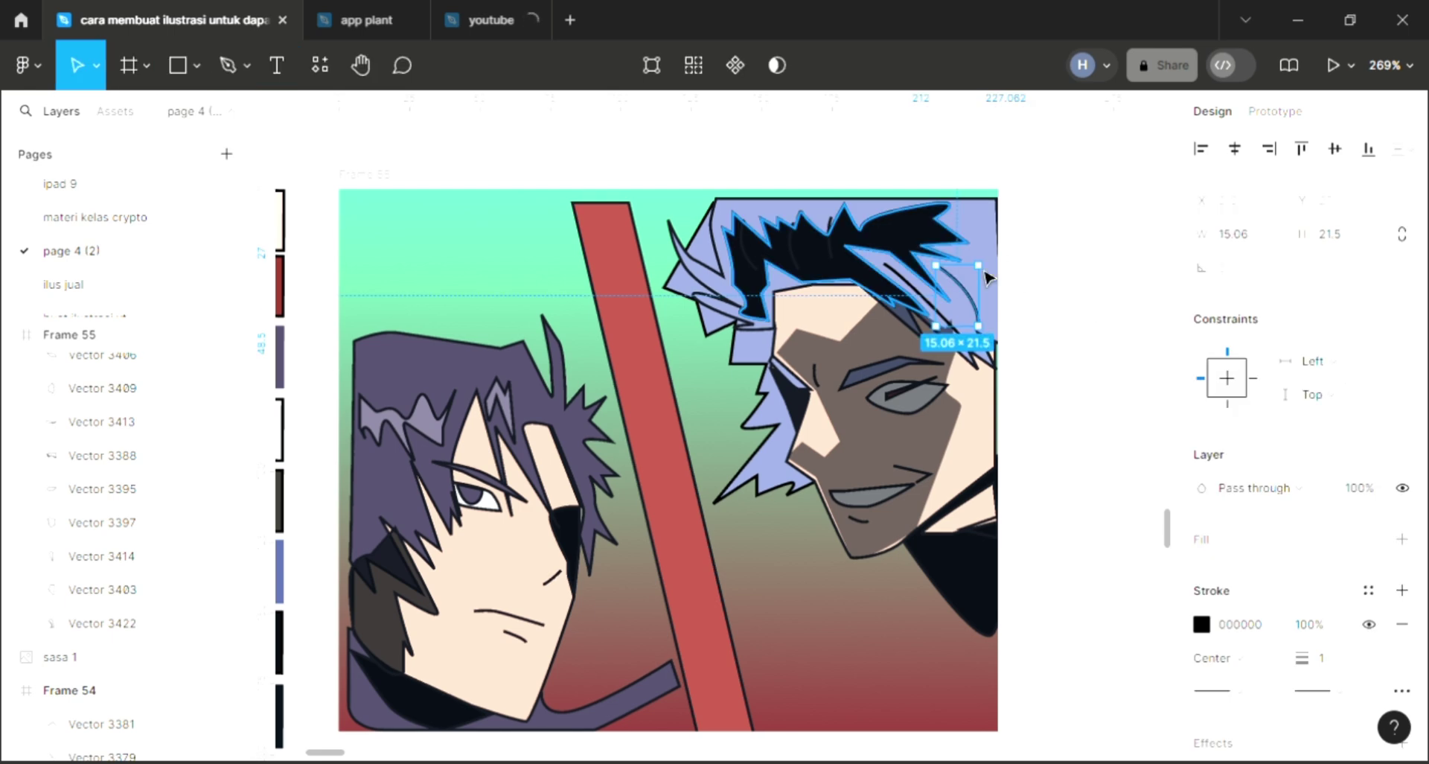
key(Escape)
key(p)
click(943, 238)
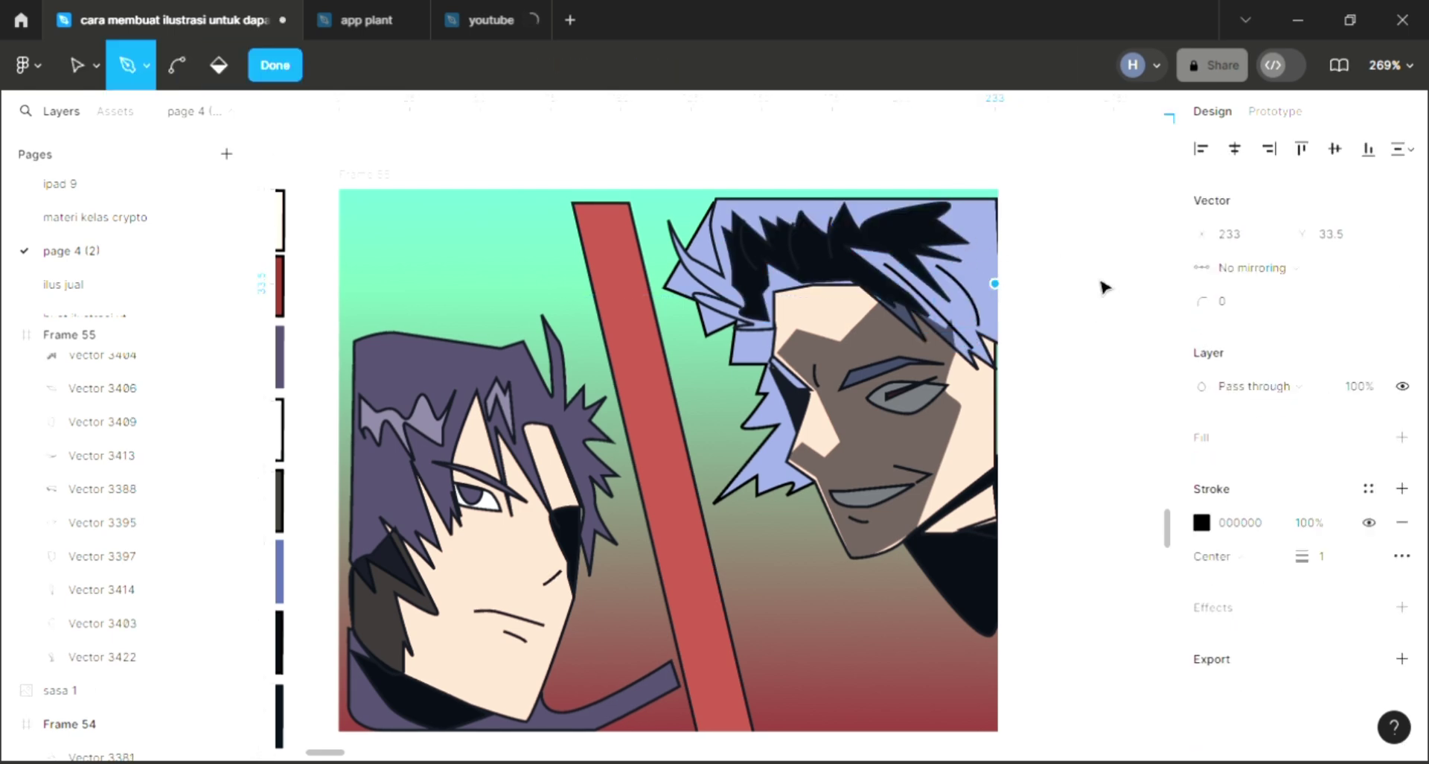
key(Escape)
key(Escape)
- Draw a curved strand line across the second character's upper hair, from just outside the frame edge inward to the dark hair mass
key(p)
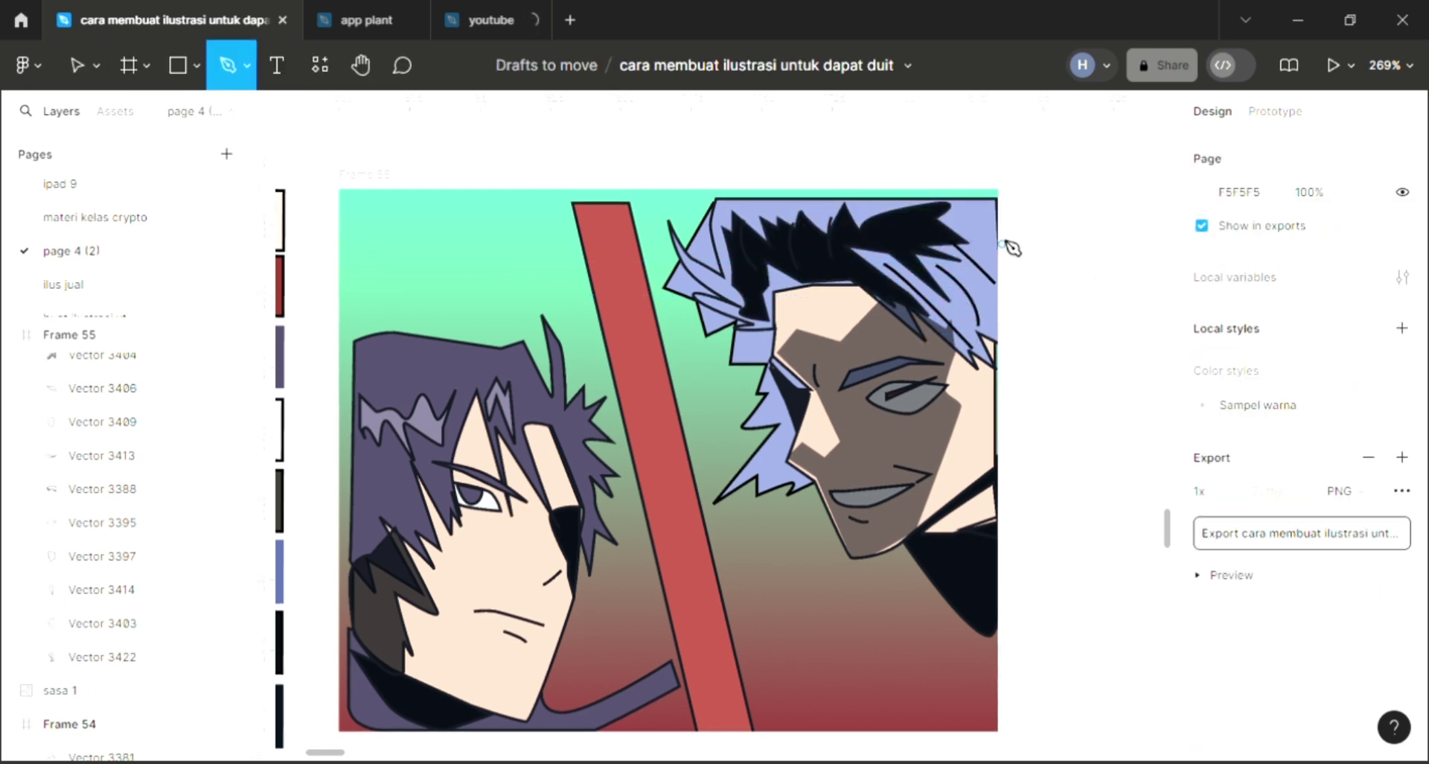
click(1001, 231)
drag(958, 210, 890, 199)
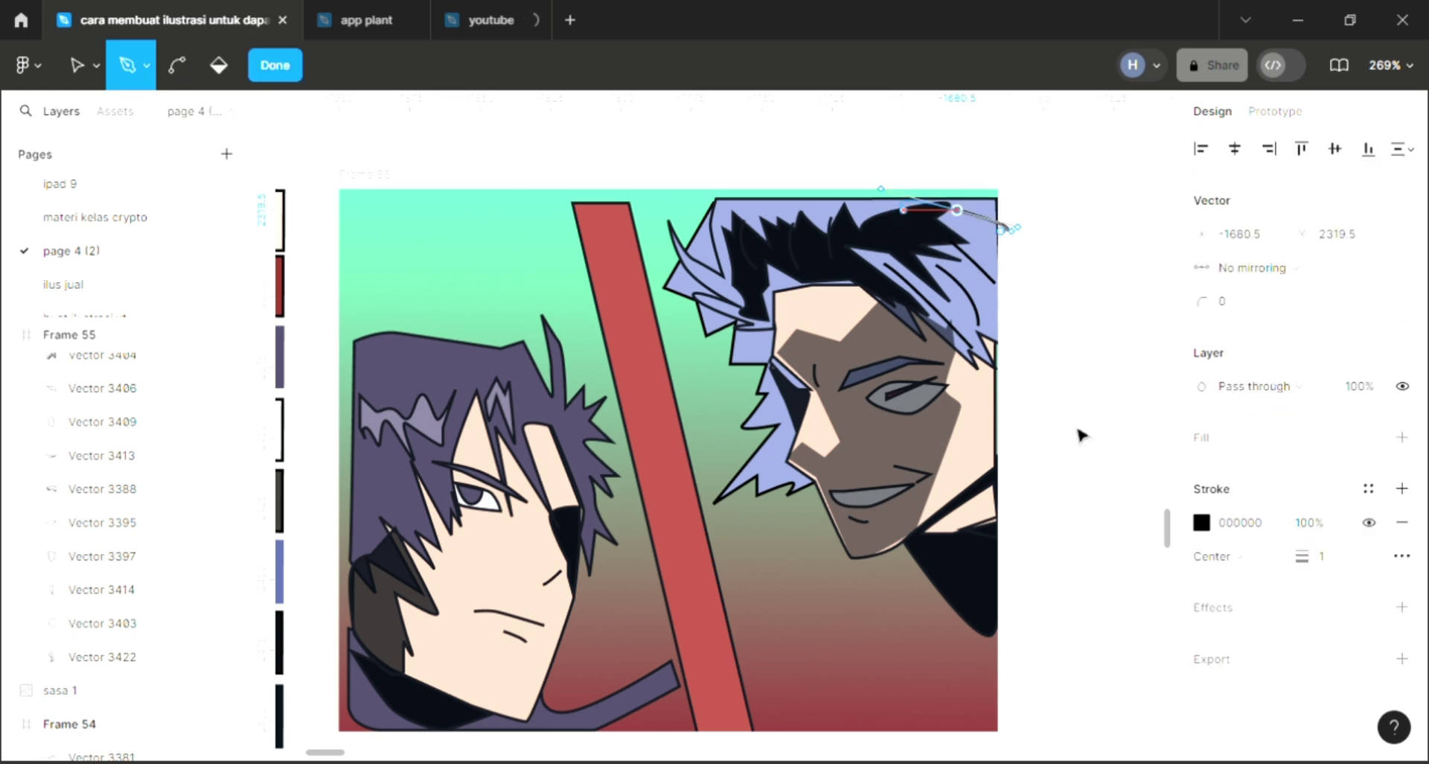
key(Escape)
key(Escape)
scroll(674, 522, up, 2)
scroll(673, 522, left, 1)
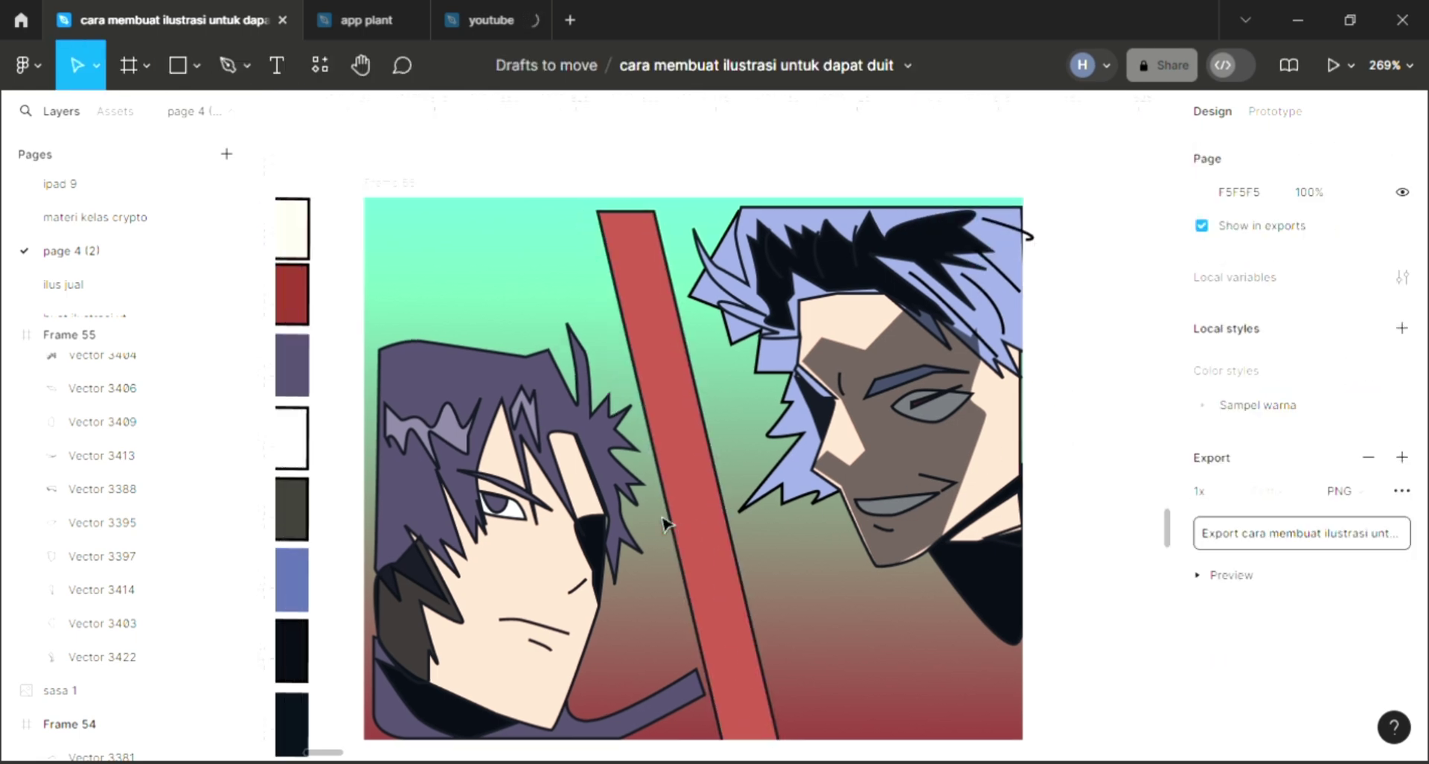
- Set the fill opacity of the dark shadow shape beside the first character's jaw and neck to 70%
scroll(658, 530, down, 4)
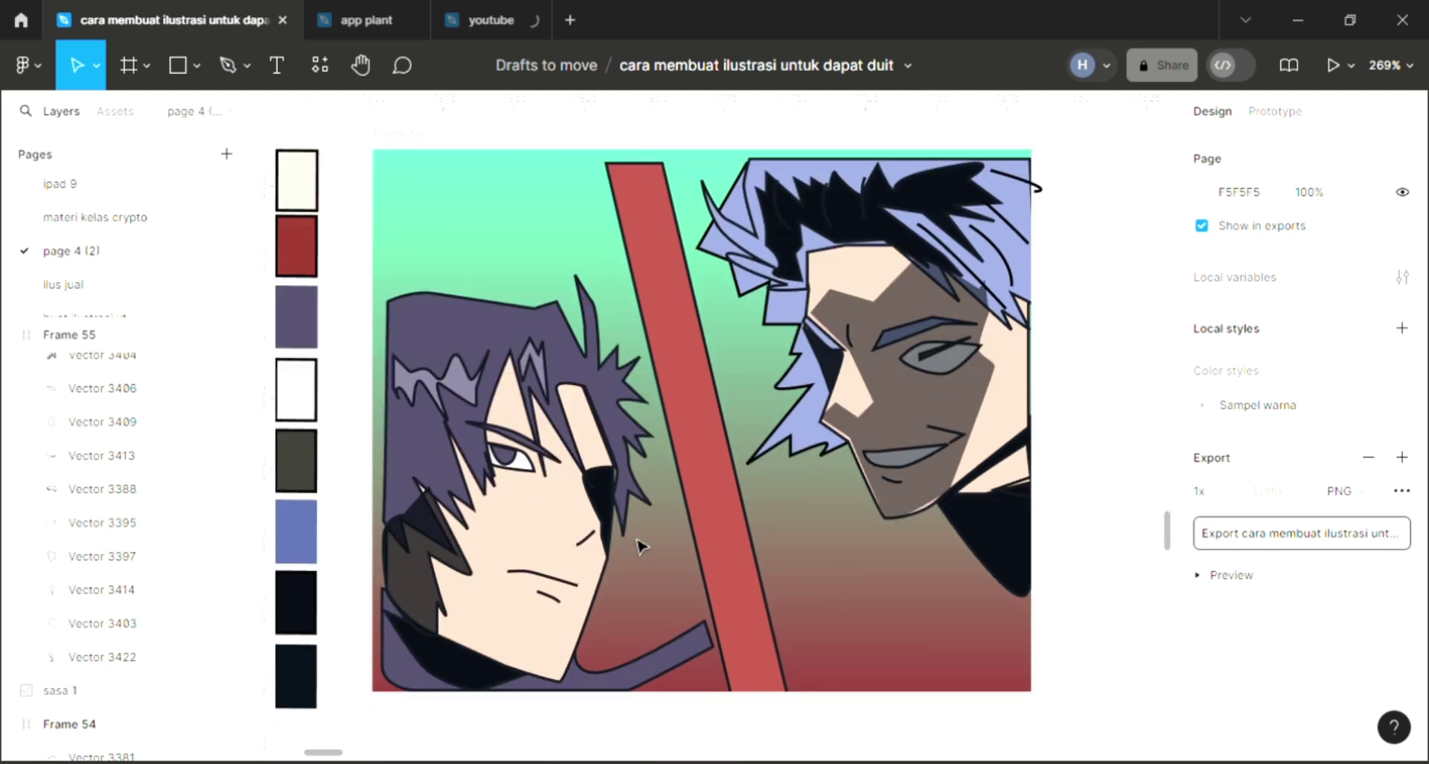
scroll(640, 540, left, 4)
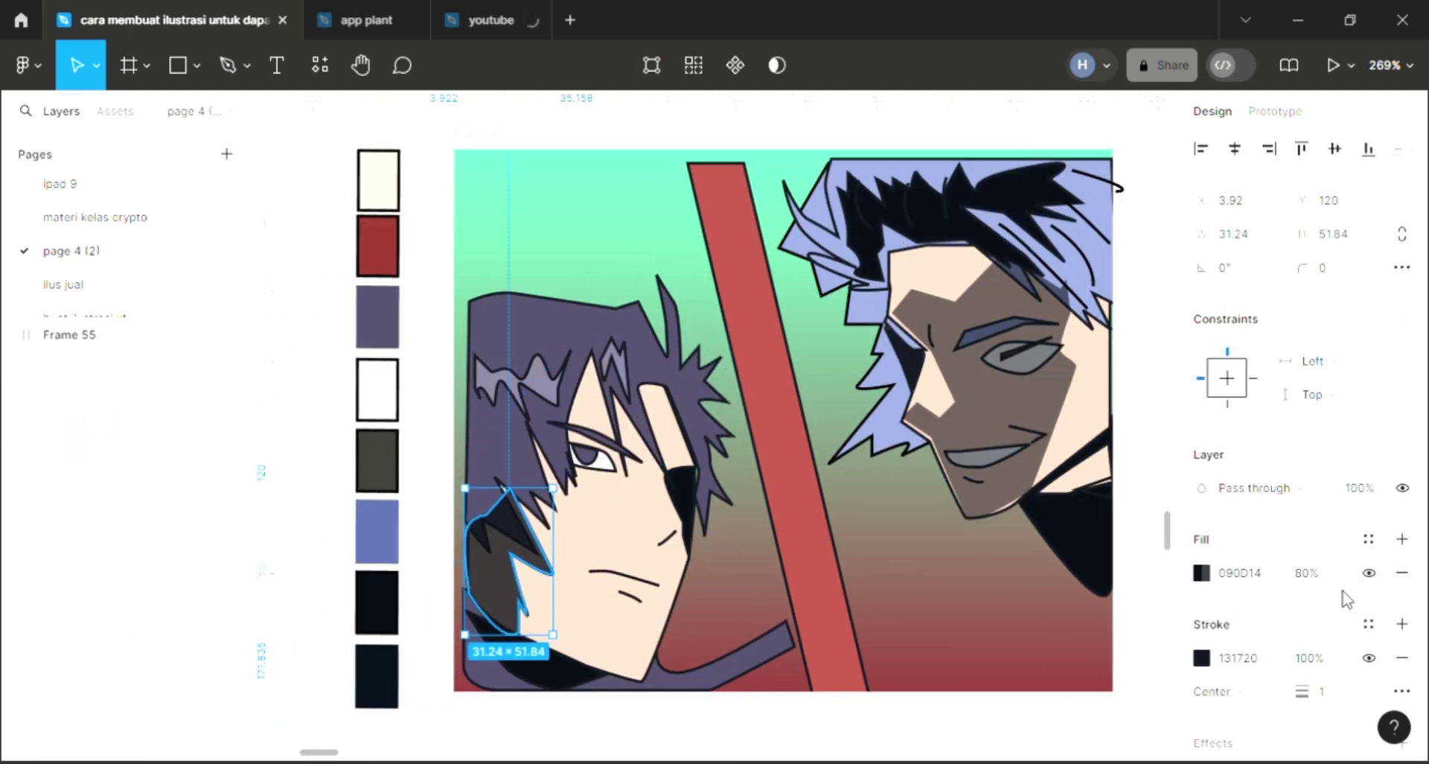
click(1306, 575)
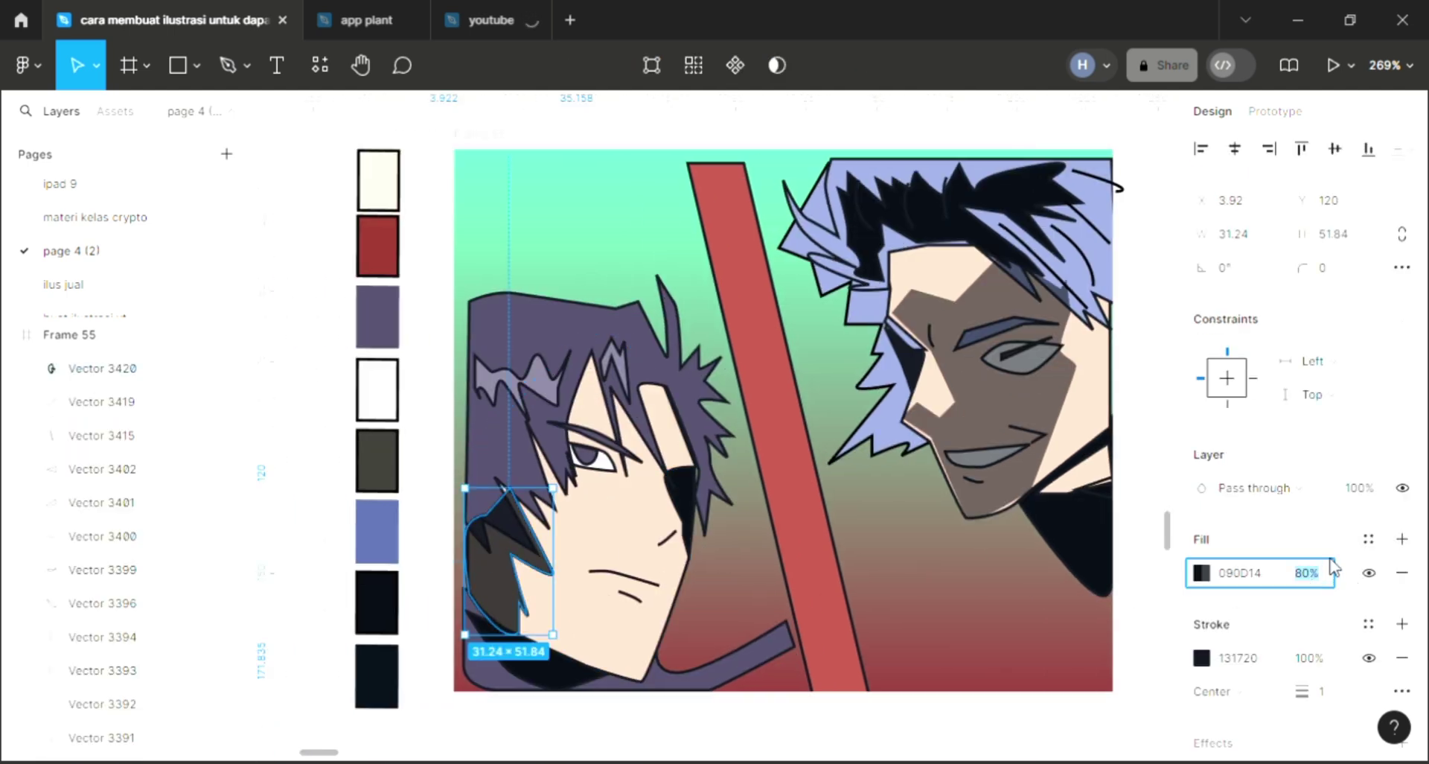
text(70)
key(Return)
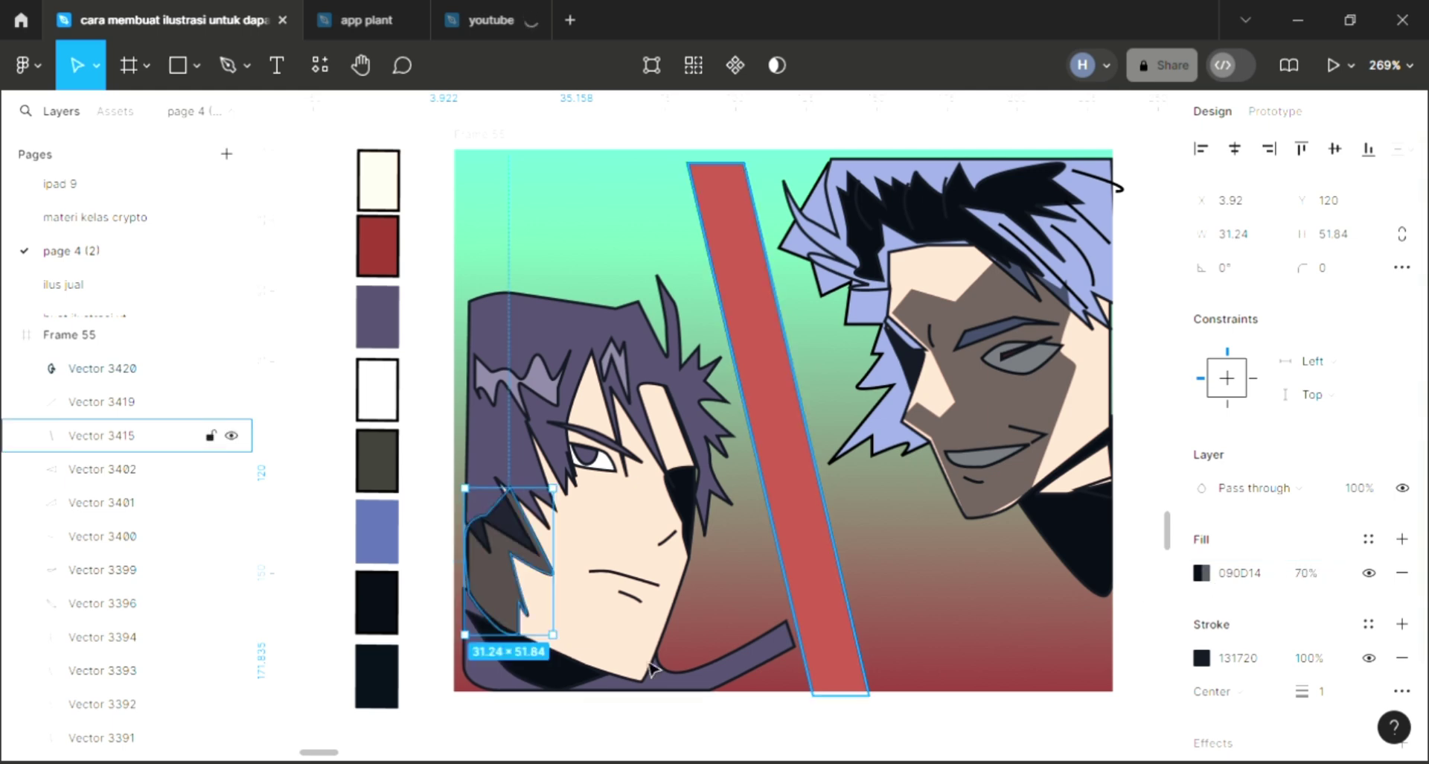
scroll(748, 708, down, 1)
click(724, 679)
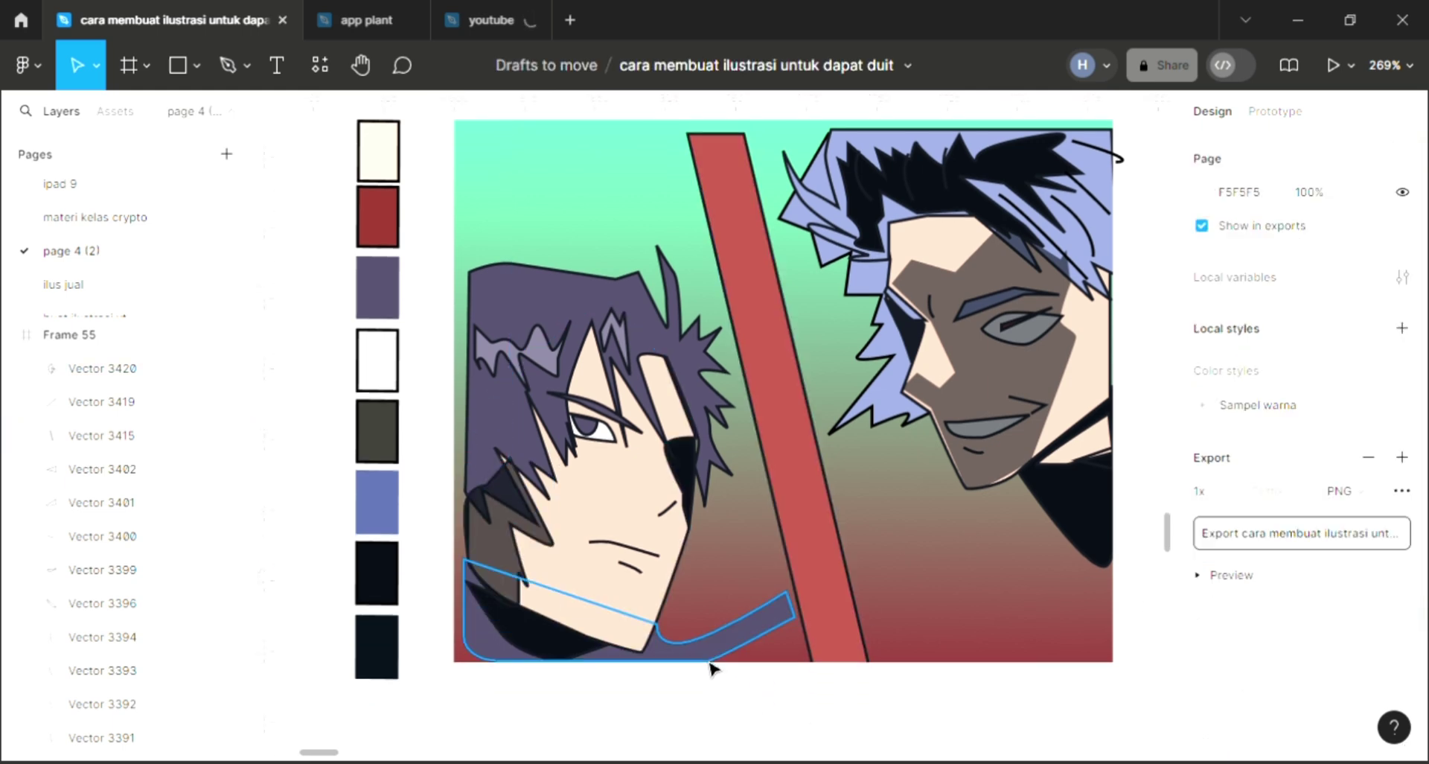
- Draw a short curved Pen strand line about 7 × 16 at the outer edge of the first character's side hair
scroll(711, 666, up, 1)
key(p)
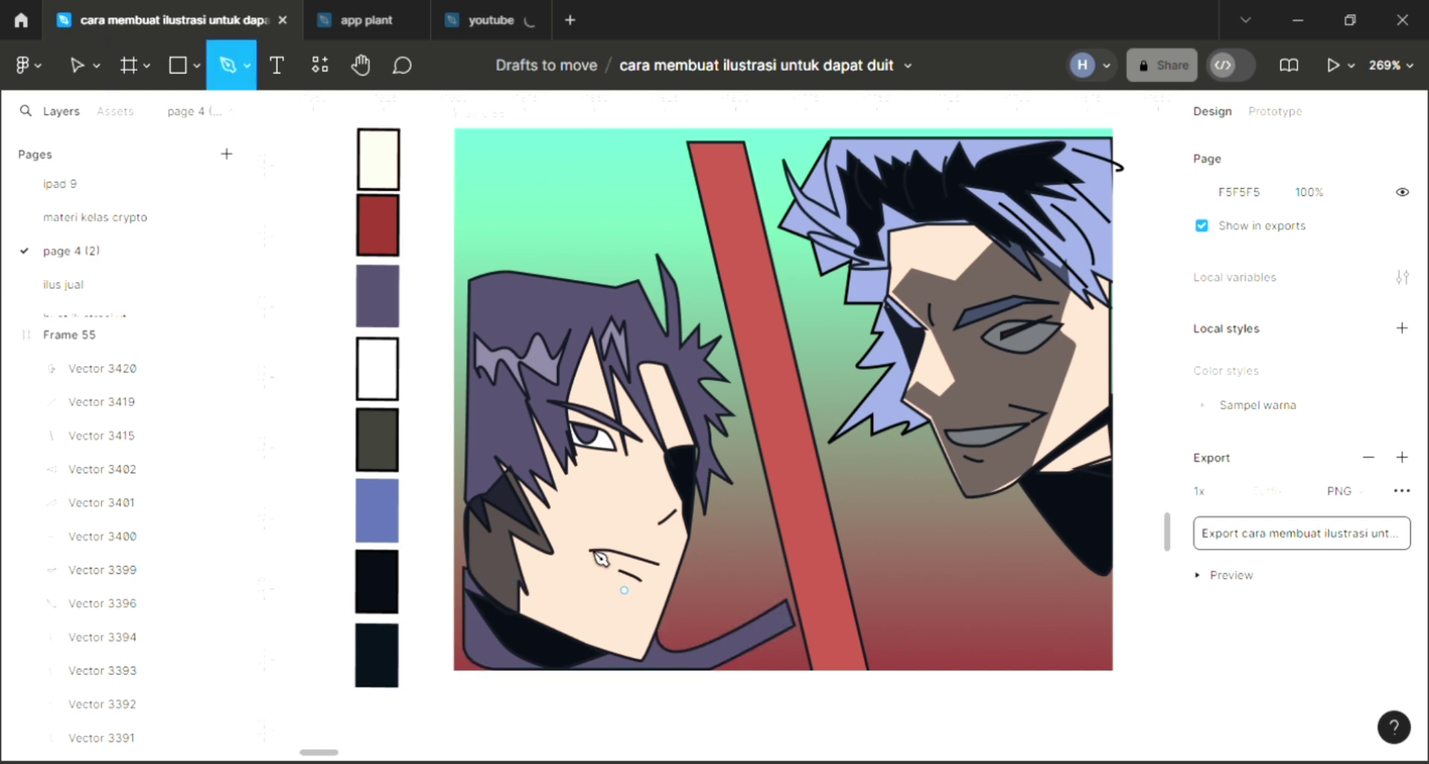
scroll(514, 465, up, 2)
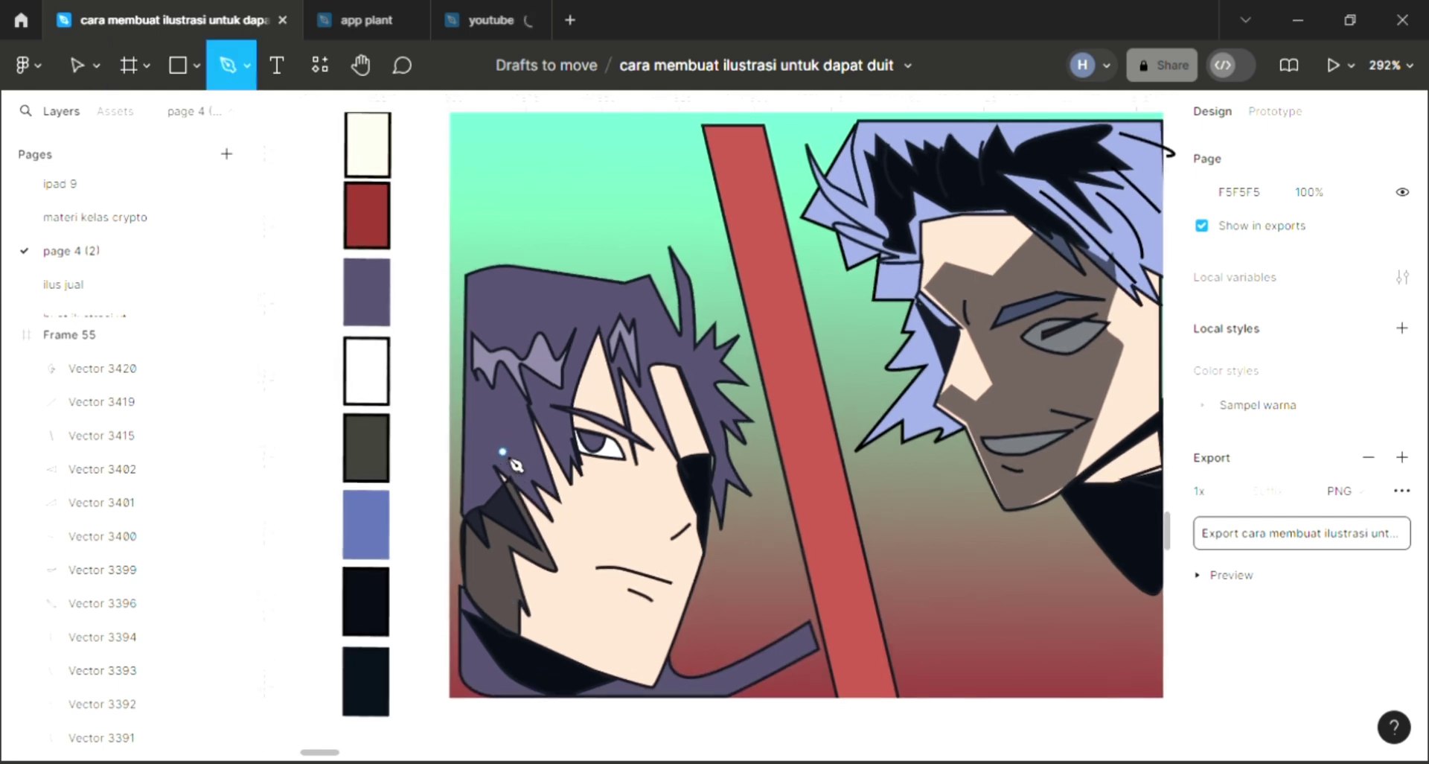
scroll(513, 465, down, 3)
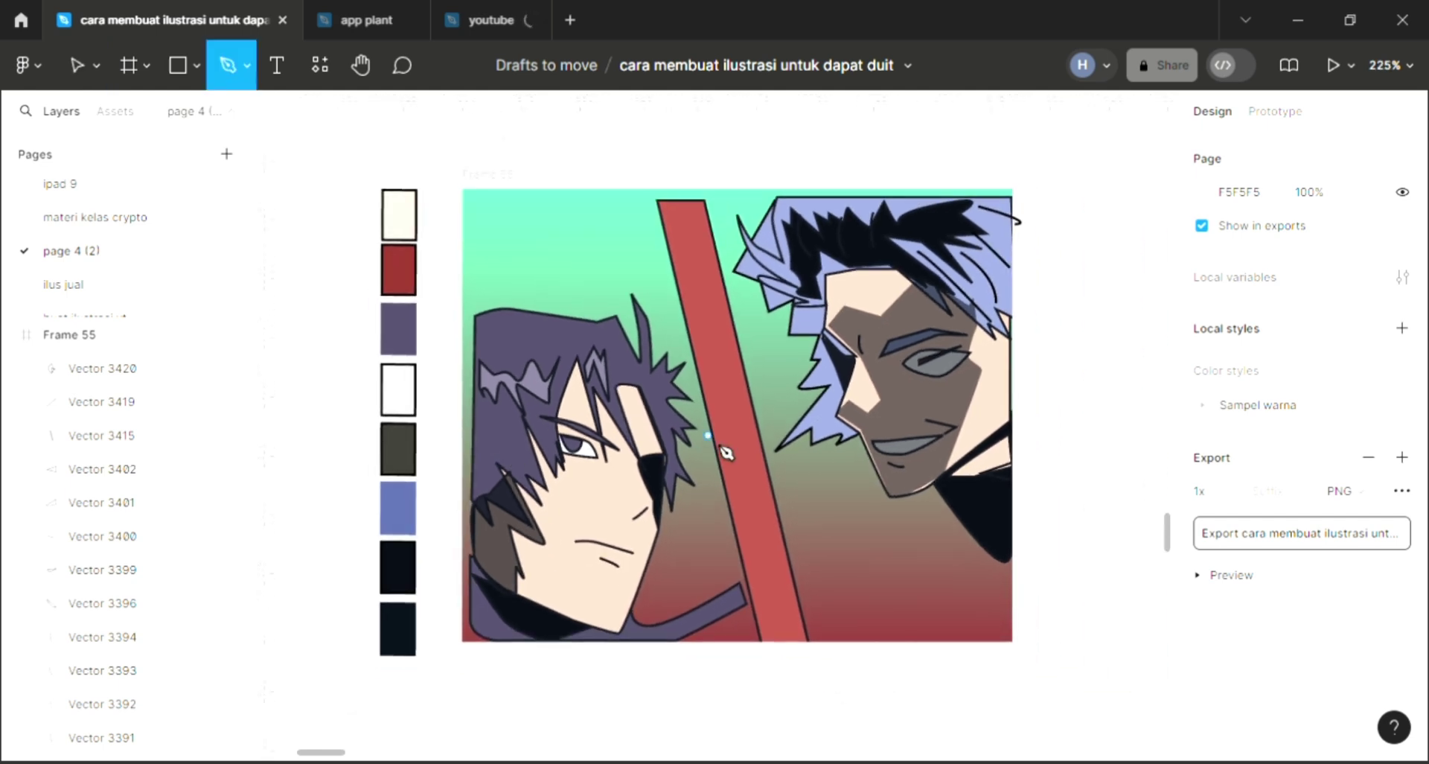
scroll(726, 441, up, 1)
scroll(525, 509, up, 2)
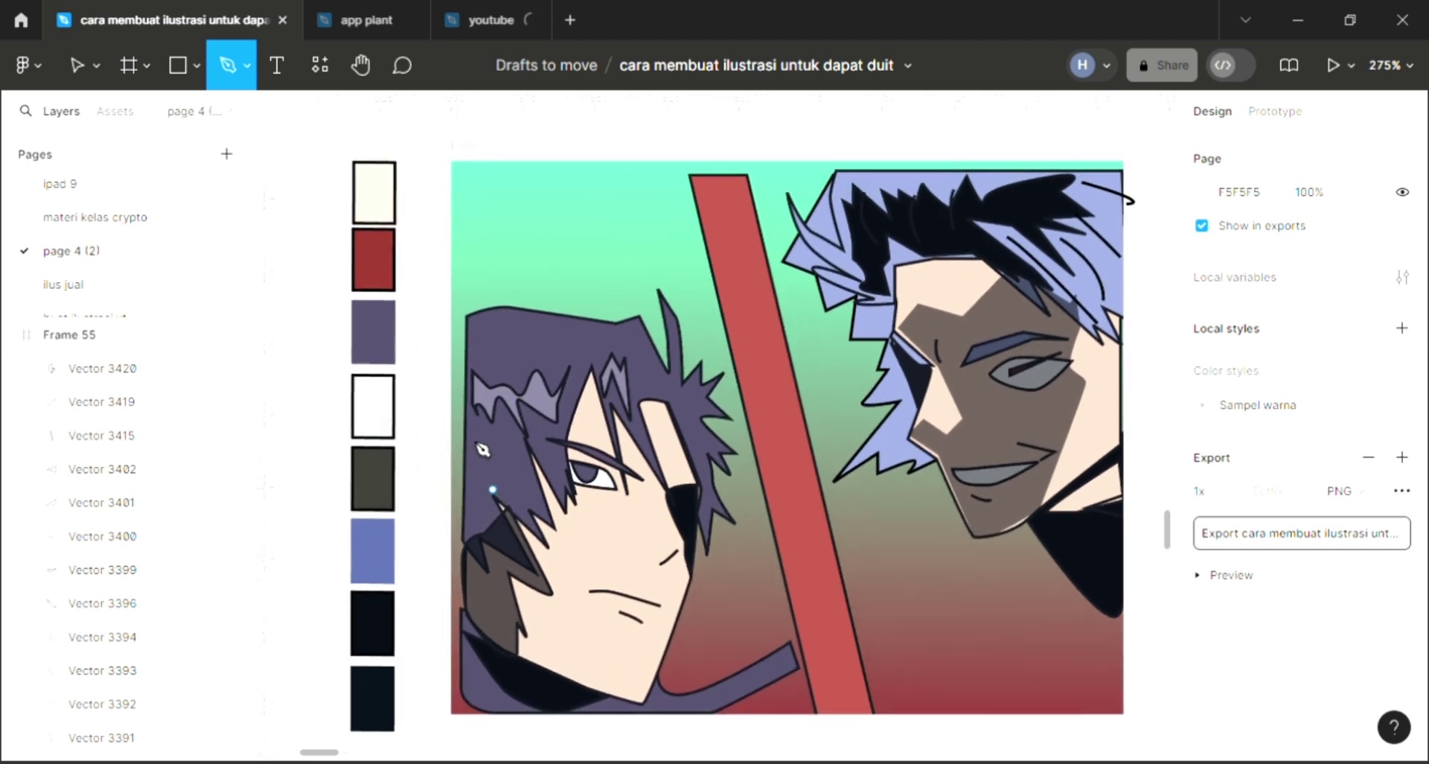
drag(473, 445, 471, 418)
key(Escape)
- Add two curved strand lines to the first character's hair: one about 15 × 28.5 in the side fringe, one about 10.6 × 35.5 crossing the highlight
key(p)
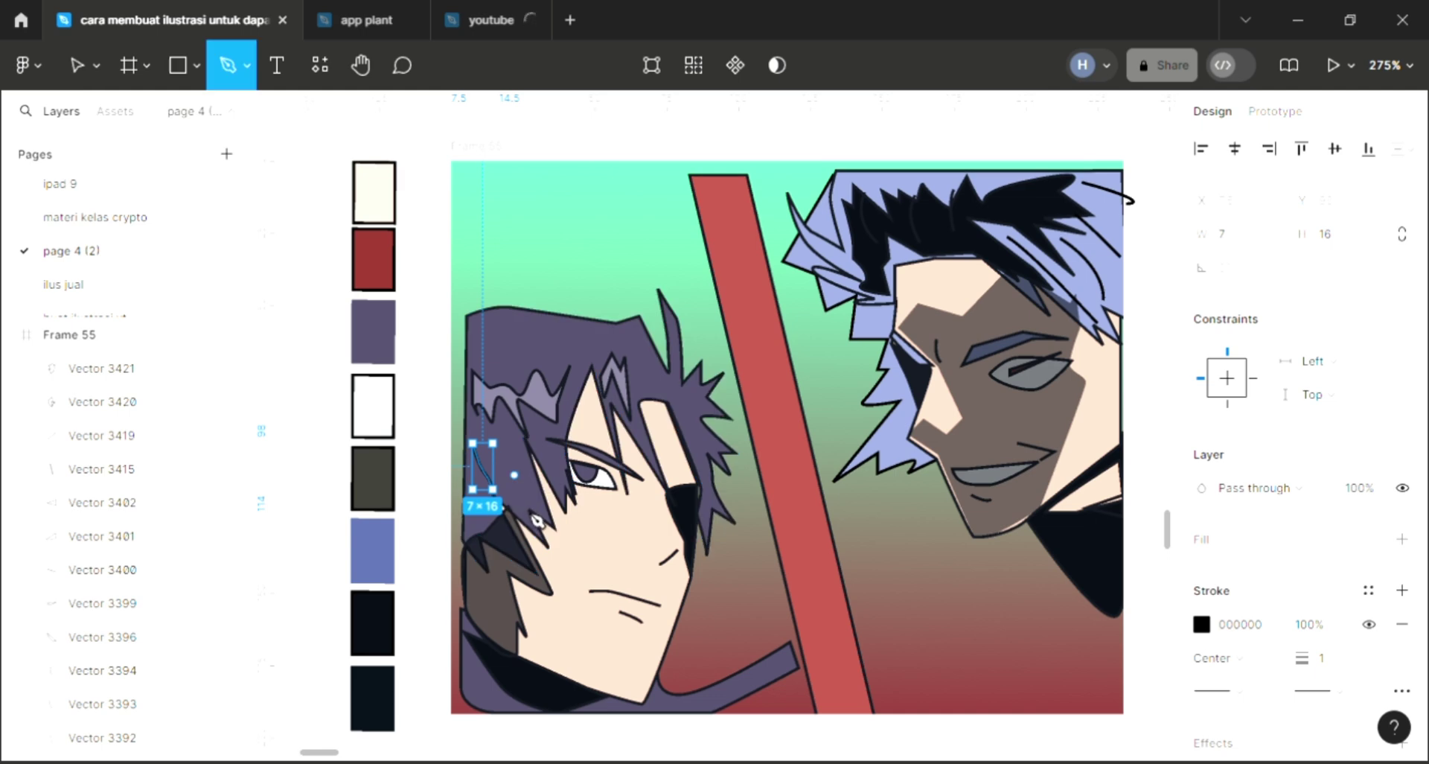
click(530, 510)
drag(487, 427, 484, 400)
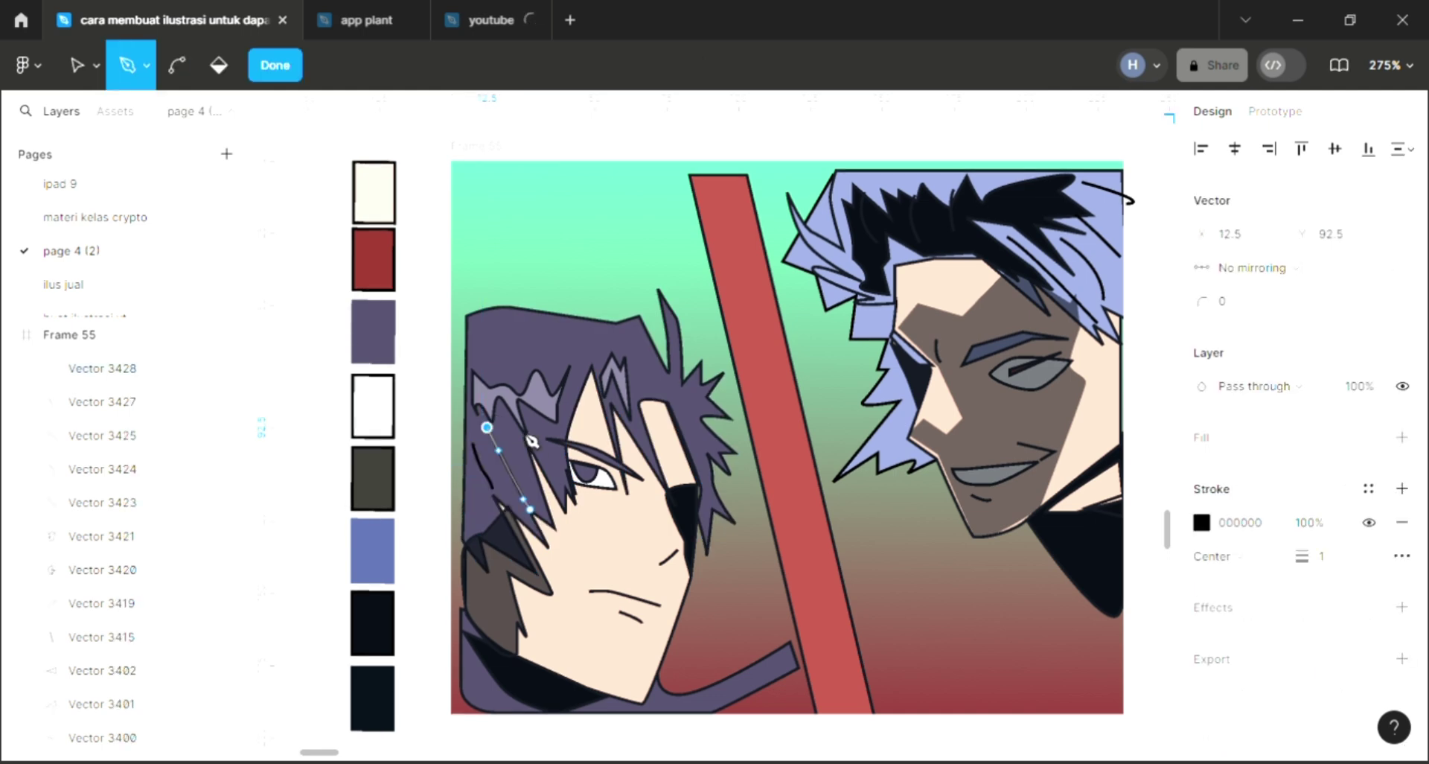
key(Escape)
key(p)
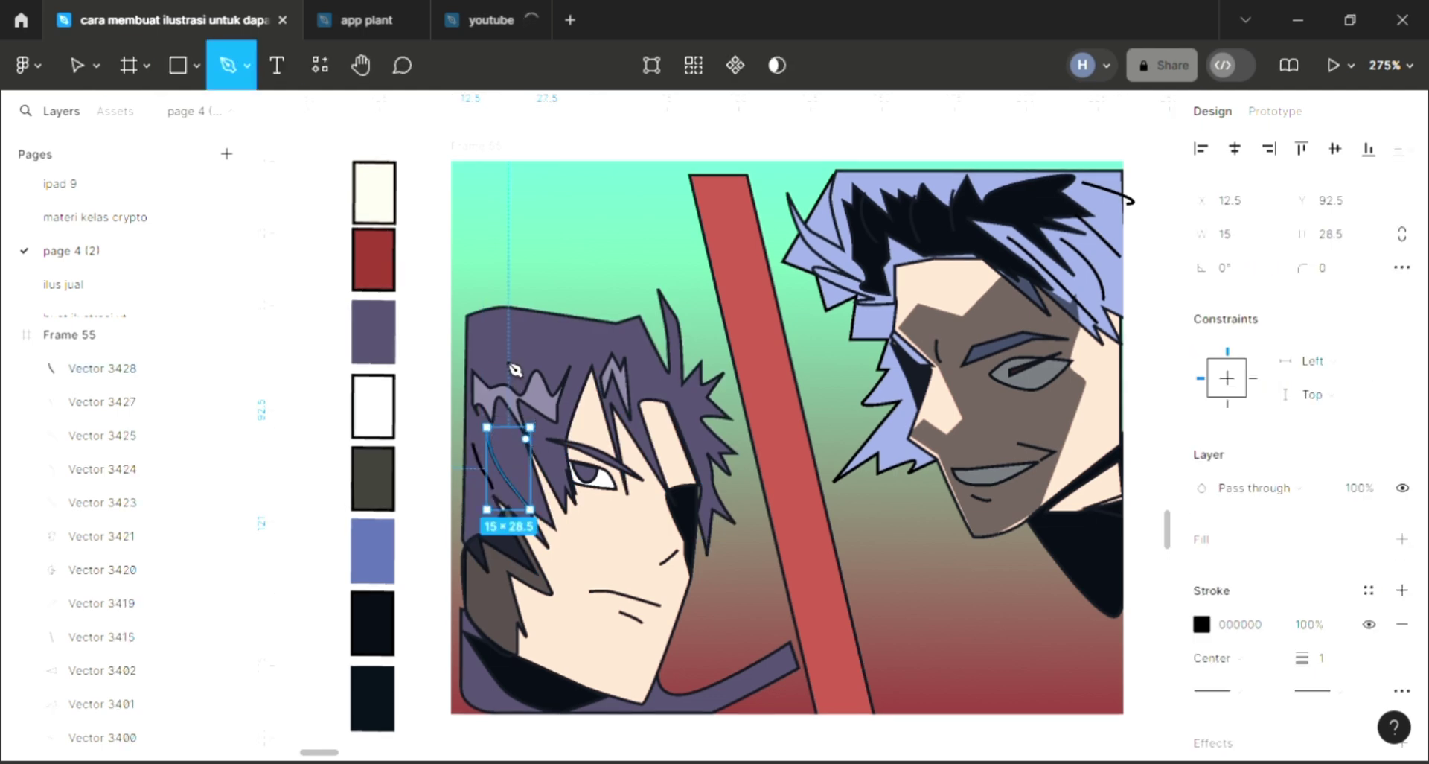
click(495, 337)
drag(526, 439, 563, 445)
key(Escape)
- Add a long strand line from the first character's upper hair down to the fringe tip, and a short one about 8.5 × 13.5 above the forehead
key(p)
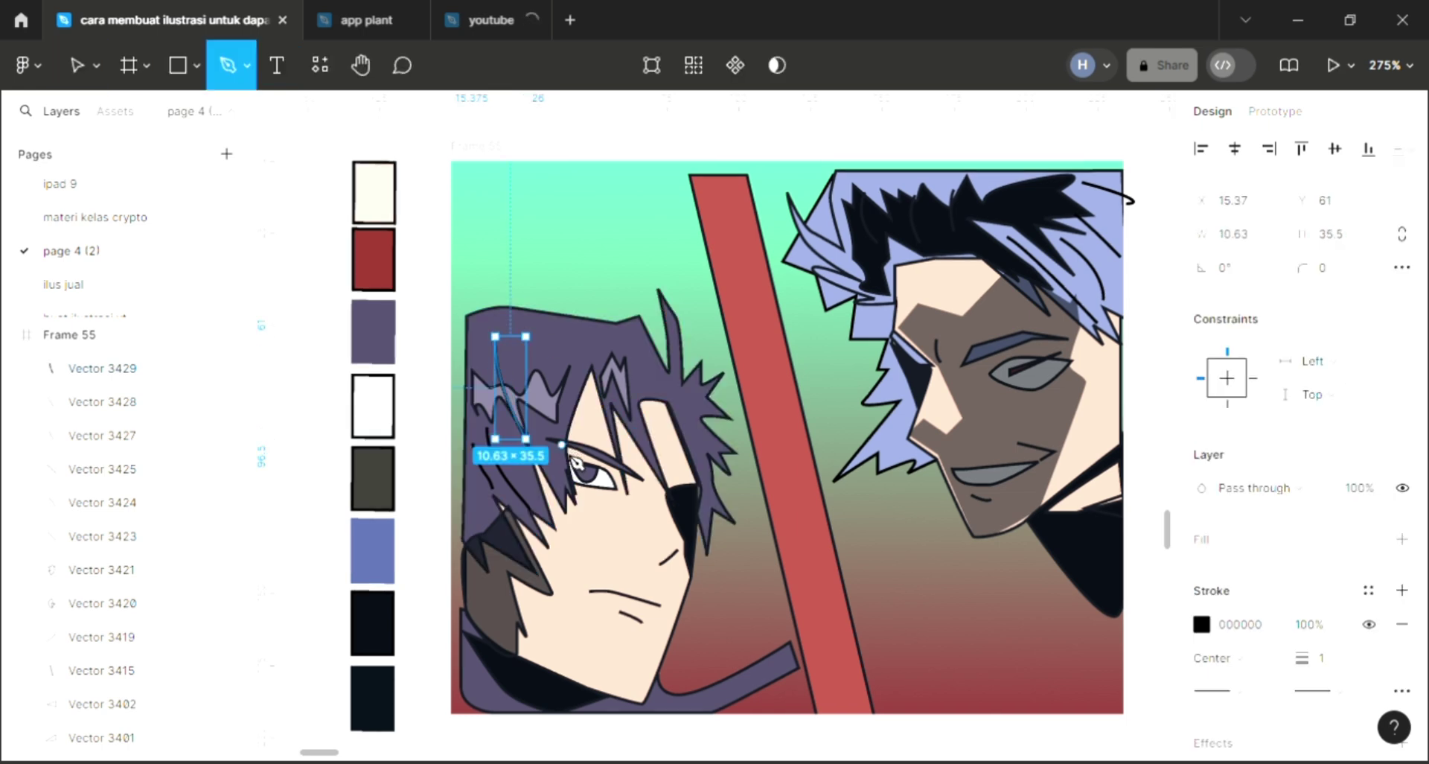
click(537, 330)
click(564, 450)
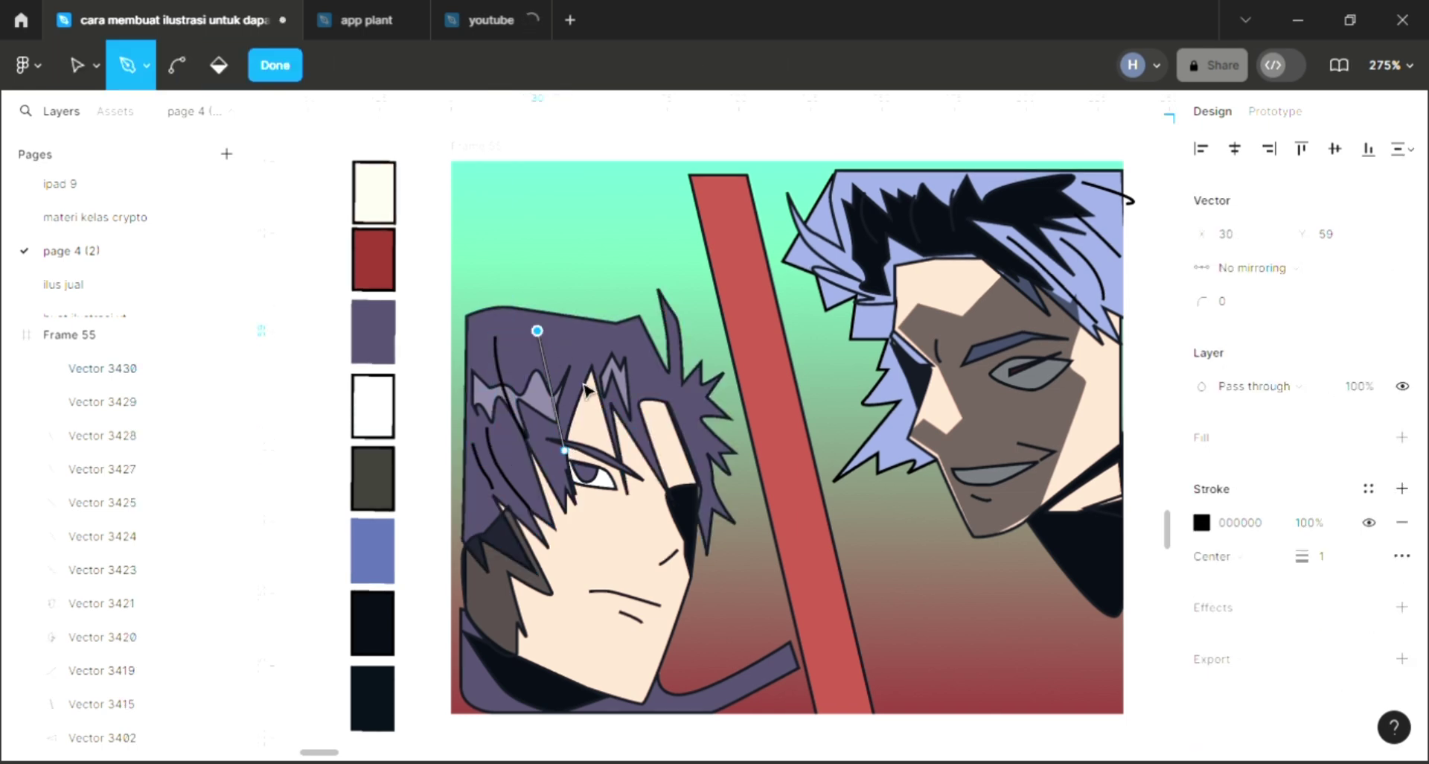
key(Escape)
key(p)
click(564, 330)
click(588, 369)
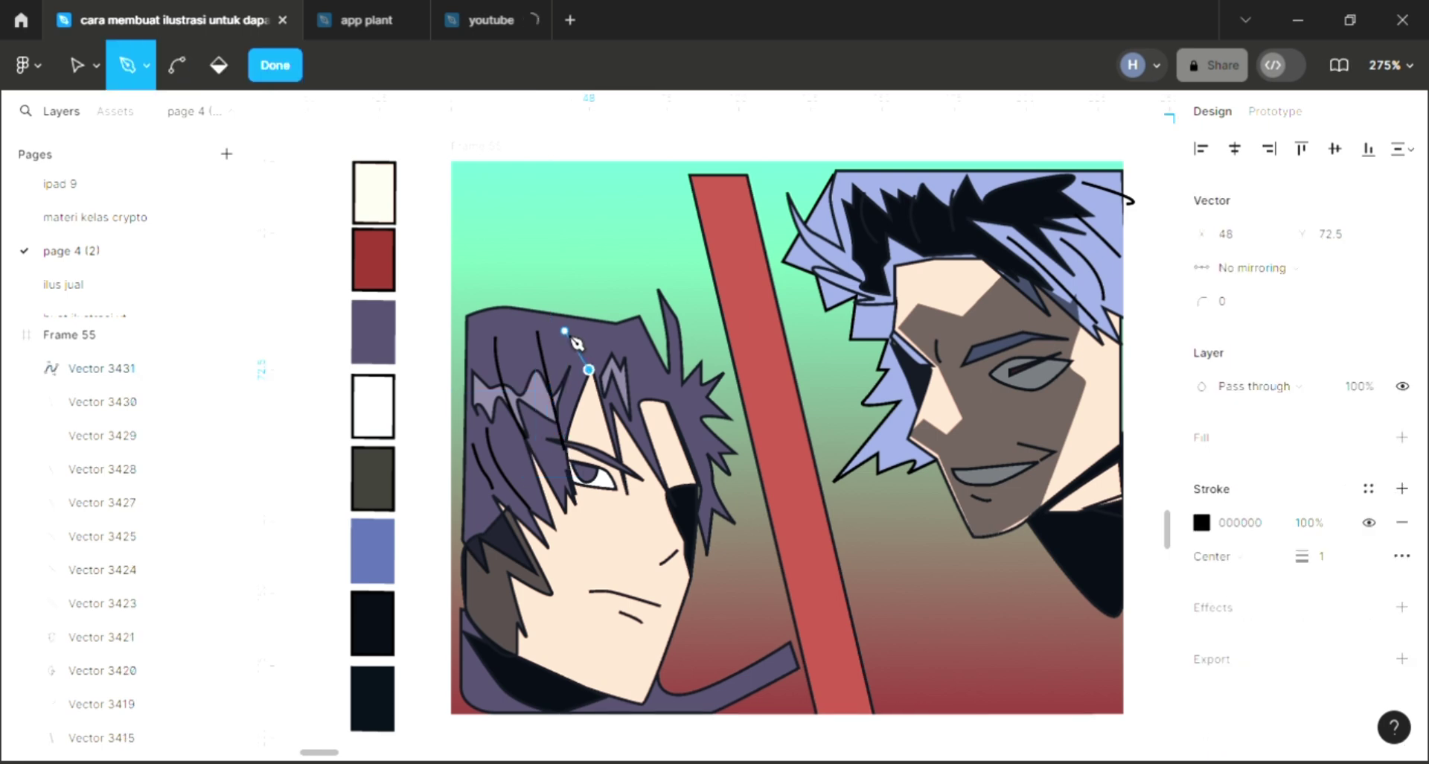
key(Escape)
- Draw a vertical strand line through the small highlight in the first character's hair and finish with the Pen tool
key(p)
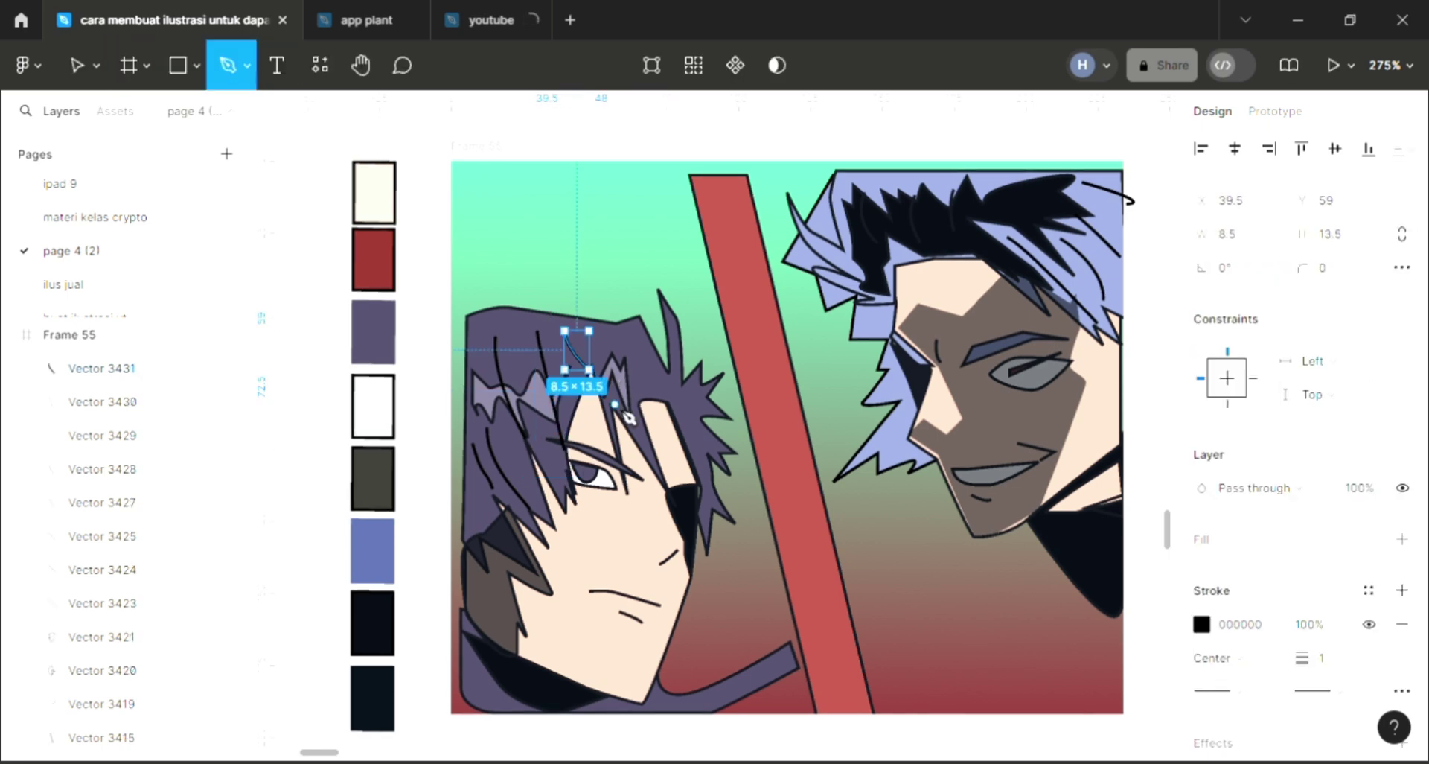
click(610, 406)
click(610, 344)
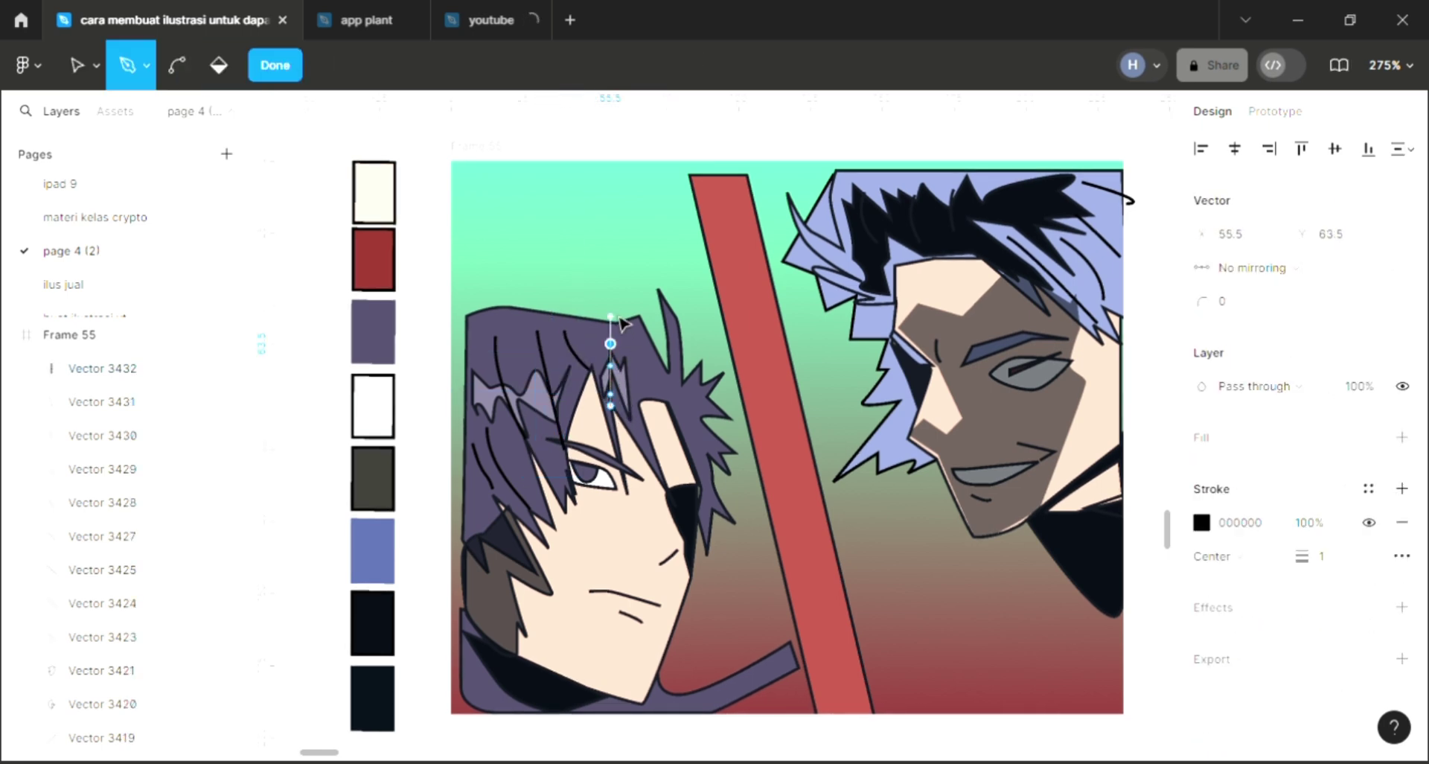
key(Escape)
key(Escape)
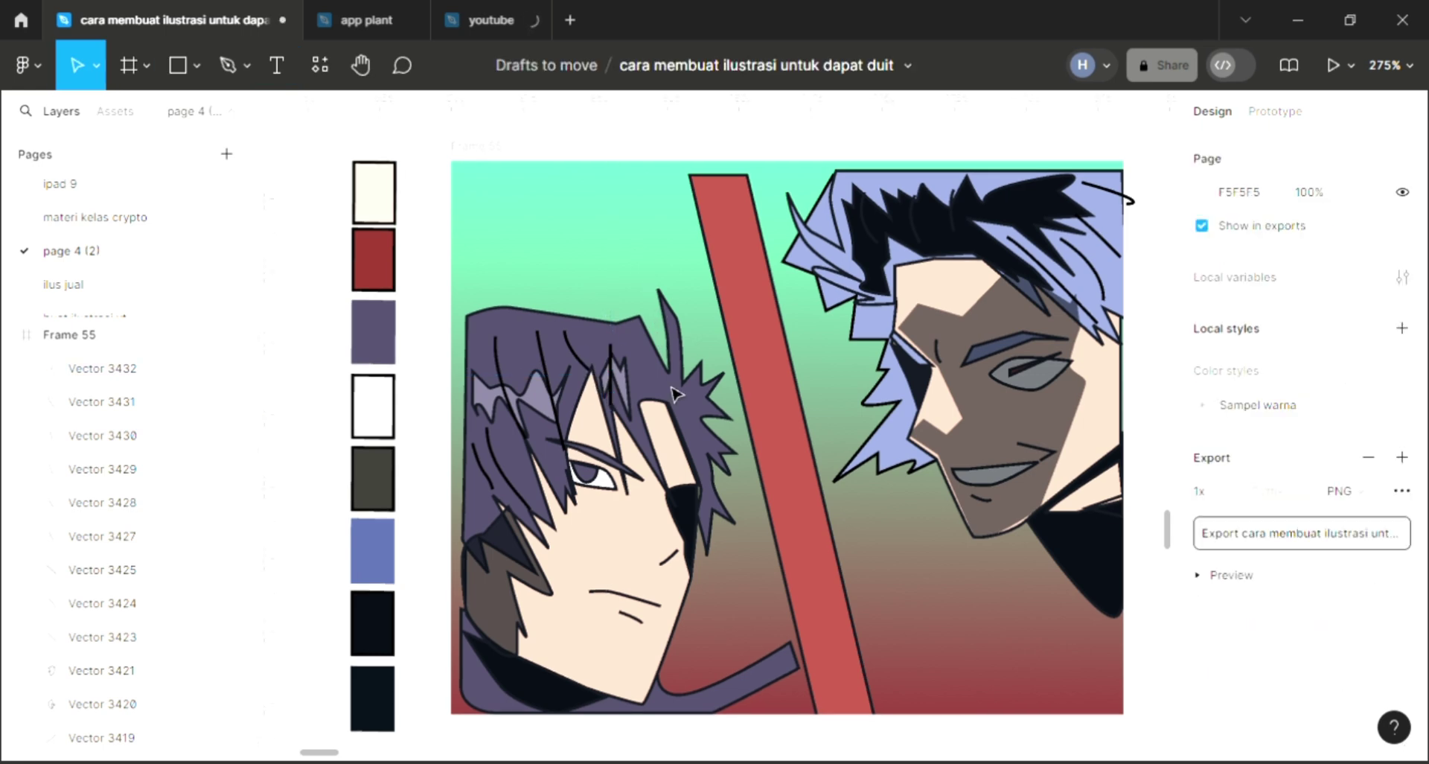
- Remove the stroke from the semi-transparent shadow shape beside the first character's jaw and neck
scroll(685, 397, down, 2)
scroll(727, 514, right, 2)
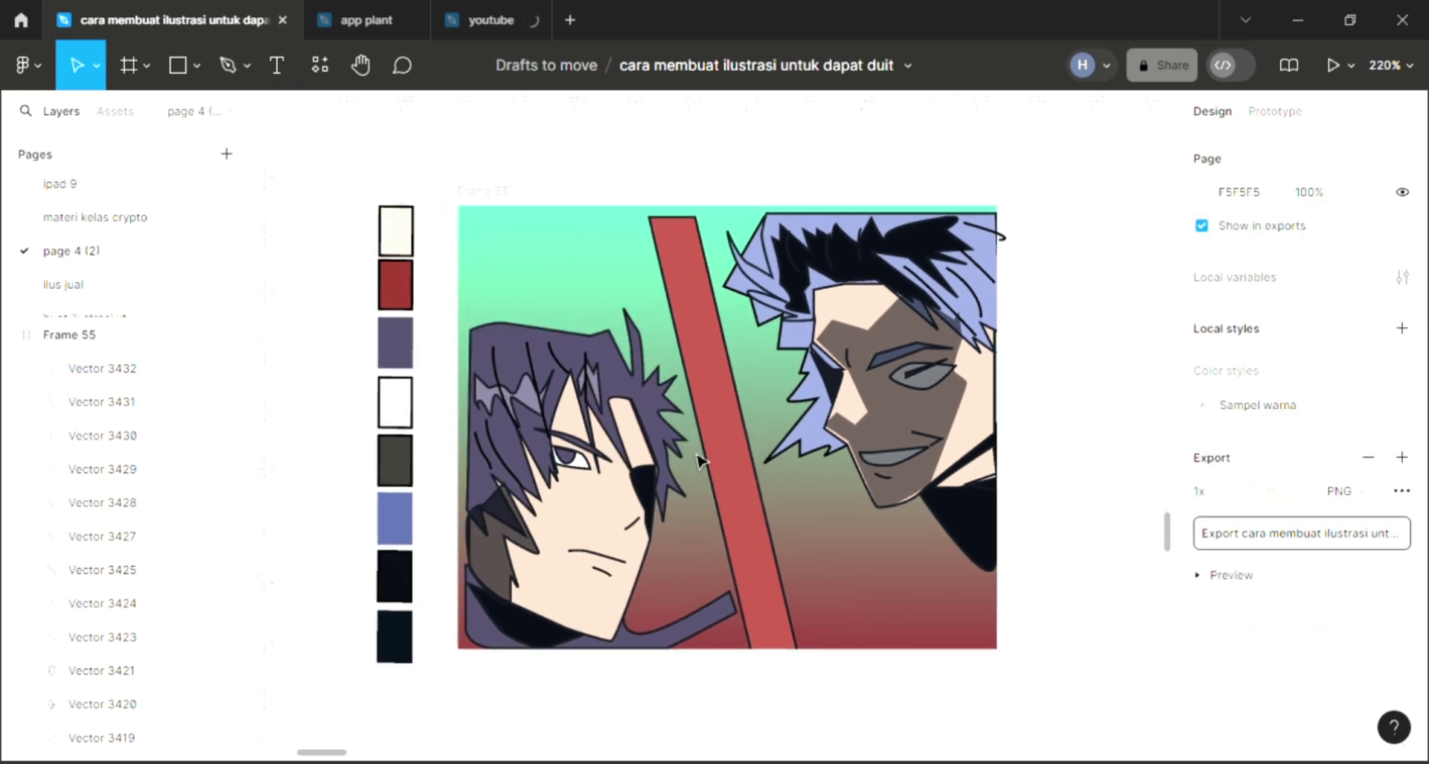
scroll(521, 573, right, 1)
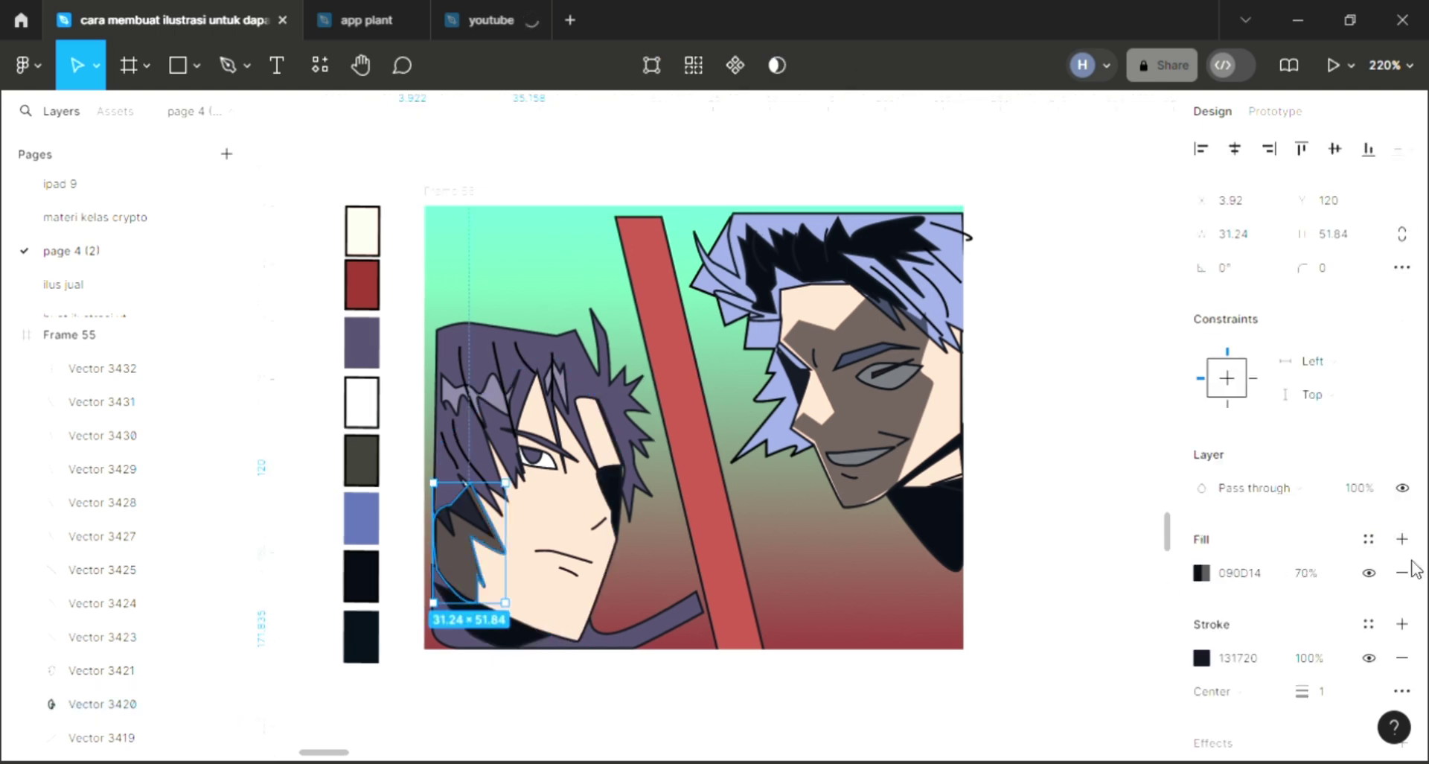
click(1403, 658)
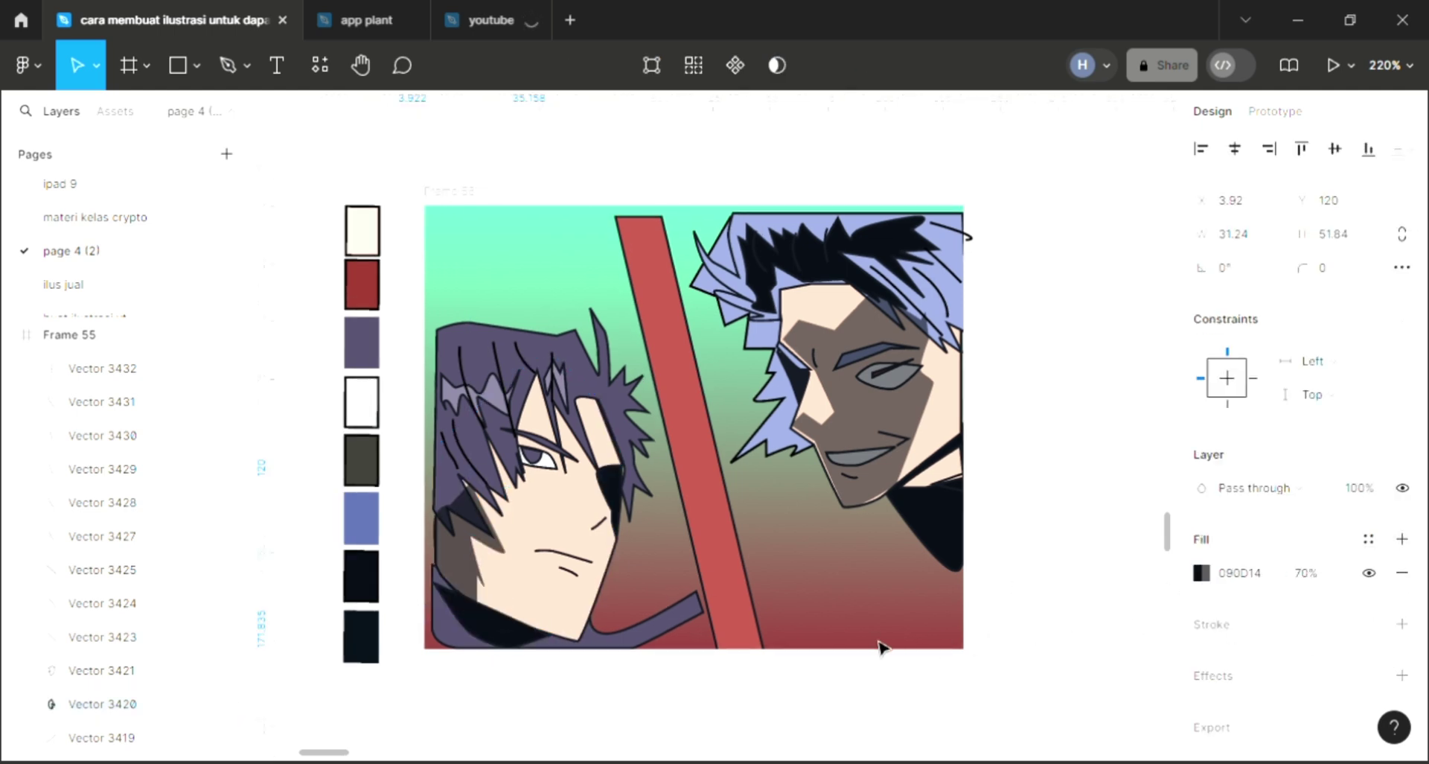
click(728, 702)
scroll(728, 703, up, 2)
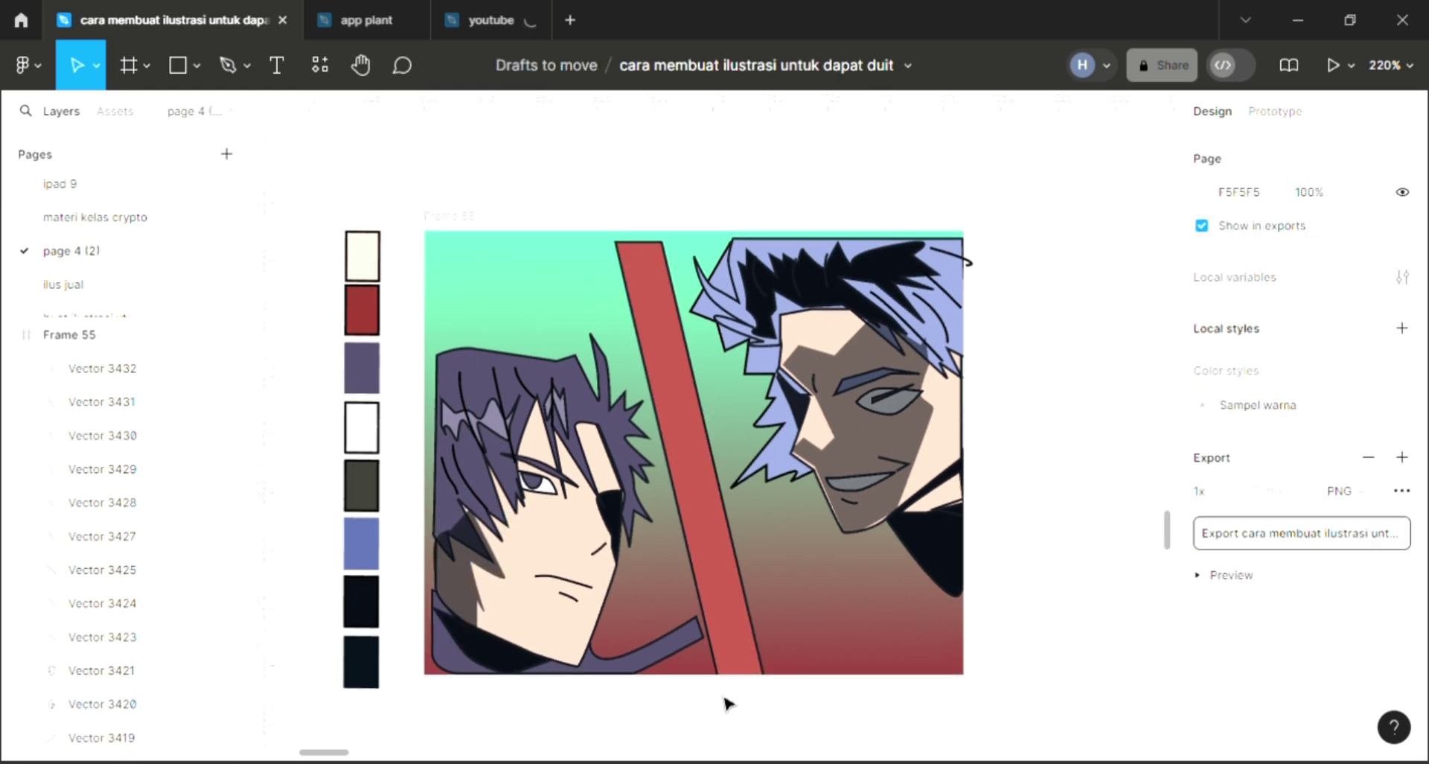
scroll(728, 702, up, 1)
scroll(727, 703, up, 4)
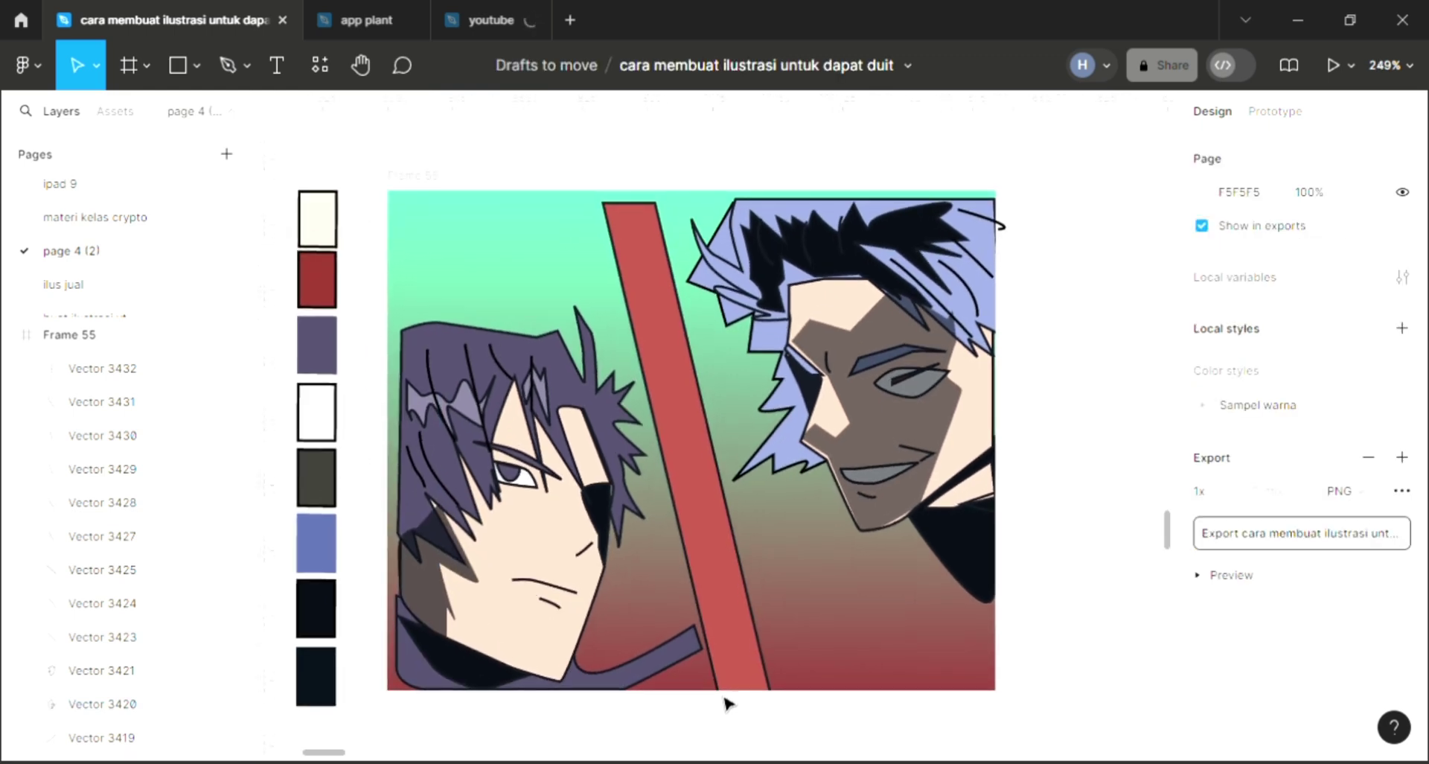
scroll(728, 703, up, 2)
scroll(728, 703, left, 2)
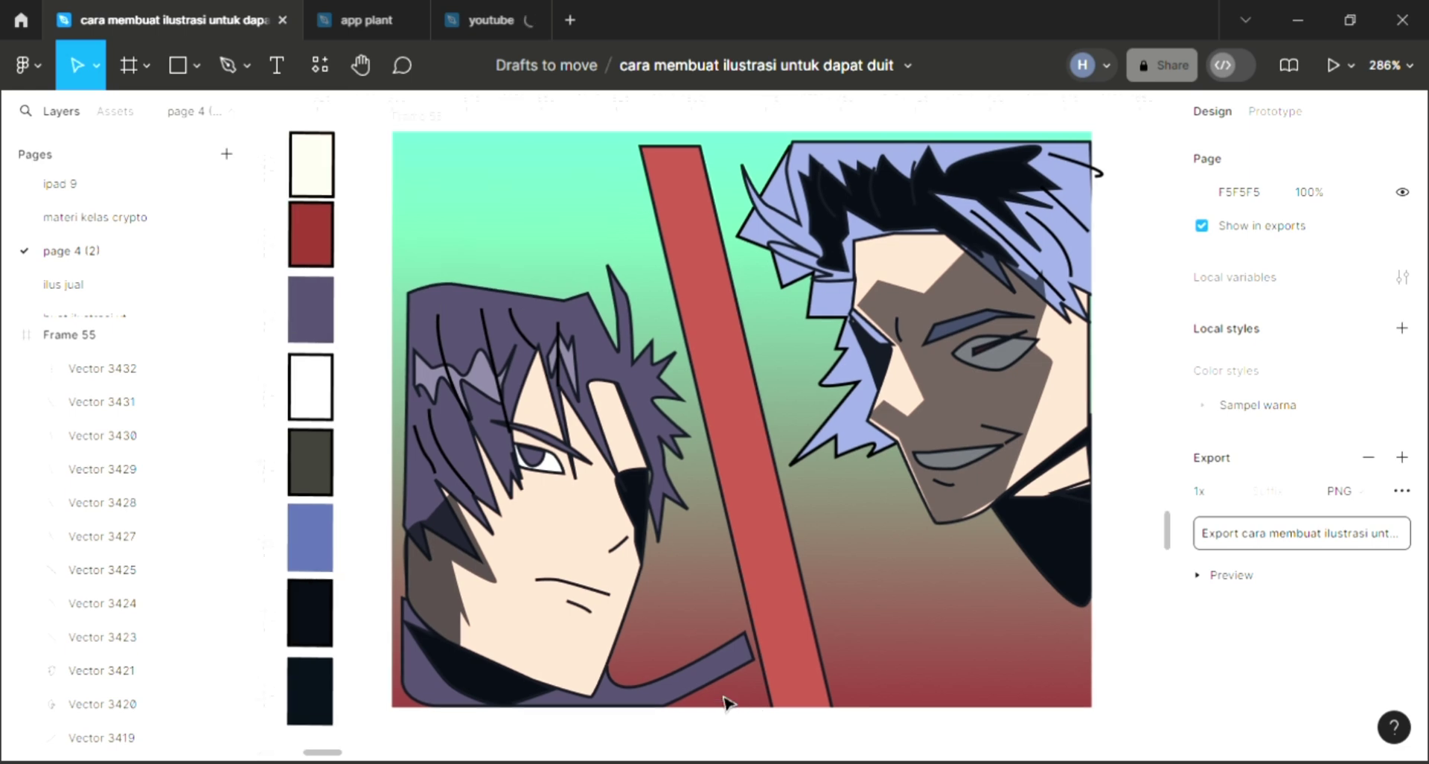
scroll(867, 560, up, 2)
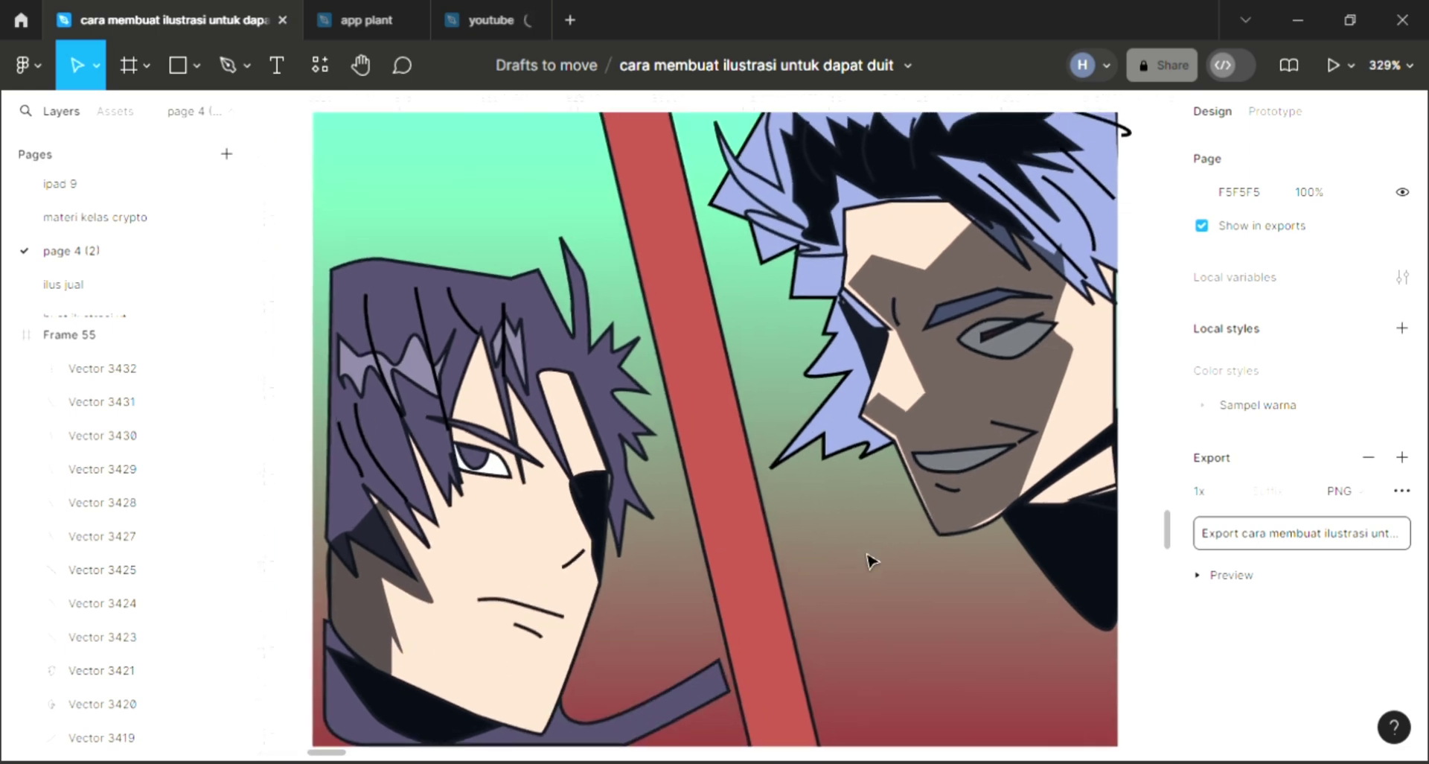
scroll(868, 560, left, 1)
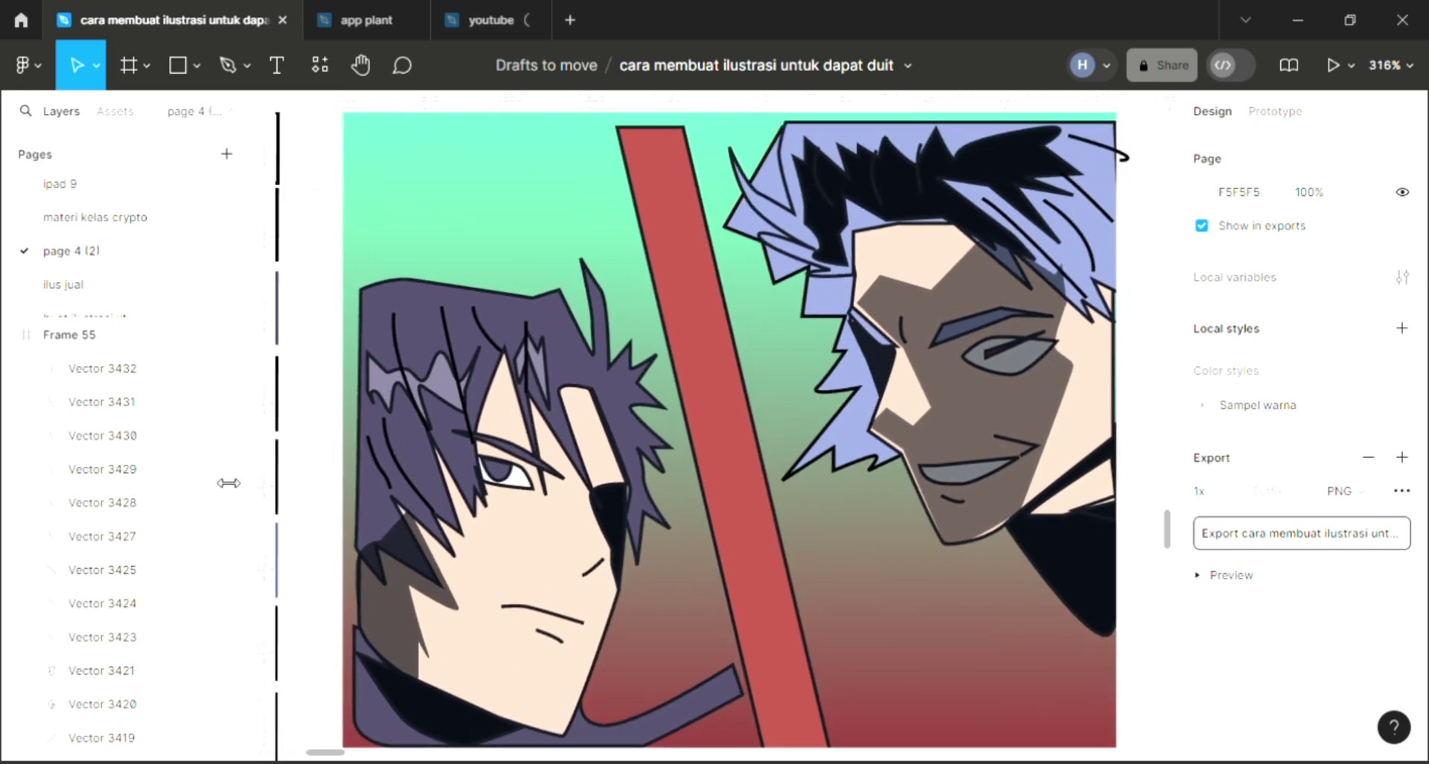